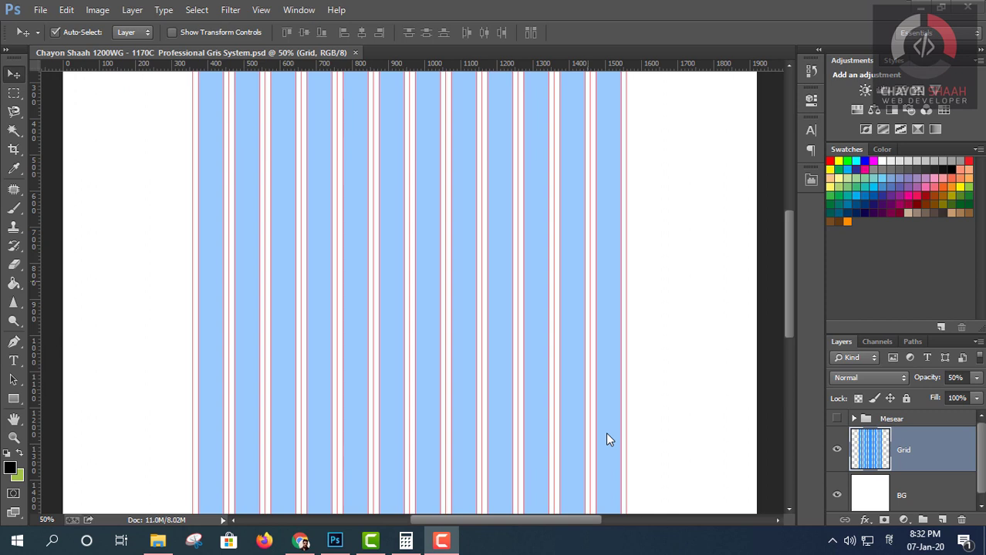
Scroll around and inspect the grid document before measuring.
{"action": "scroll", "coordinate": [540, 386], "scroll_direction": "up", "scroll_amount": 2}
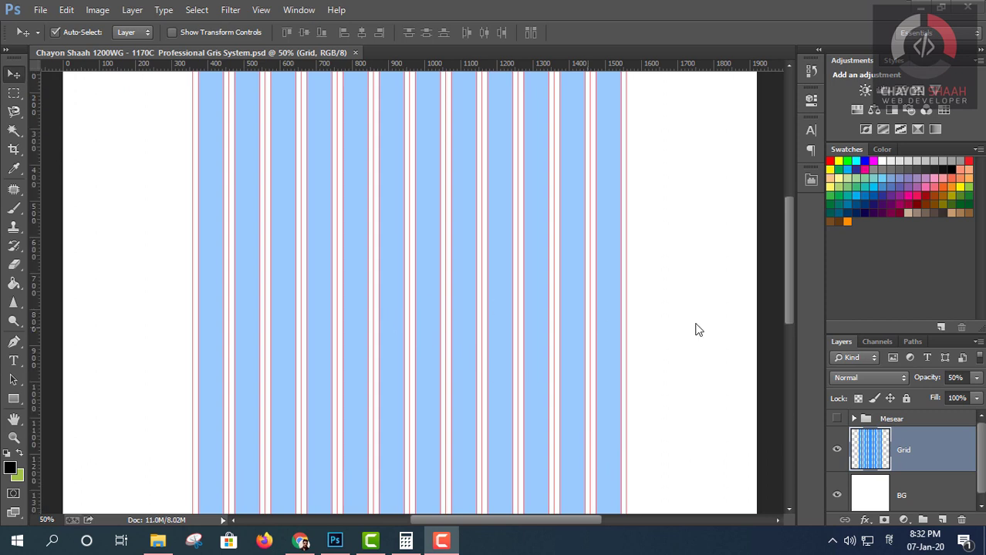
{"action": "scroll", "coordinate": [775, 297], "scroll_direction": "up", "scroll_amount": 1}
{"action": "scroll", "coordinate": [775, 296], "scroll_direction": "up", "scroll_amount": 2}
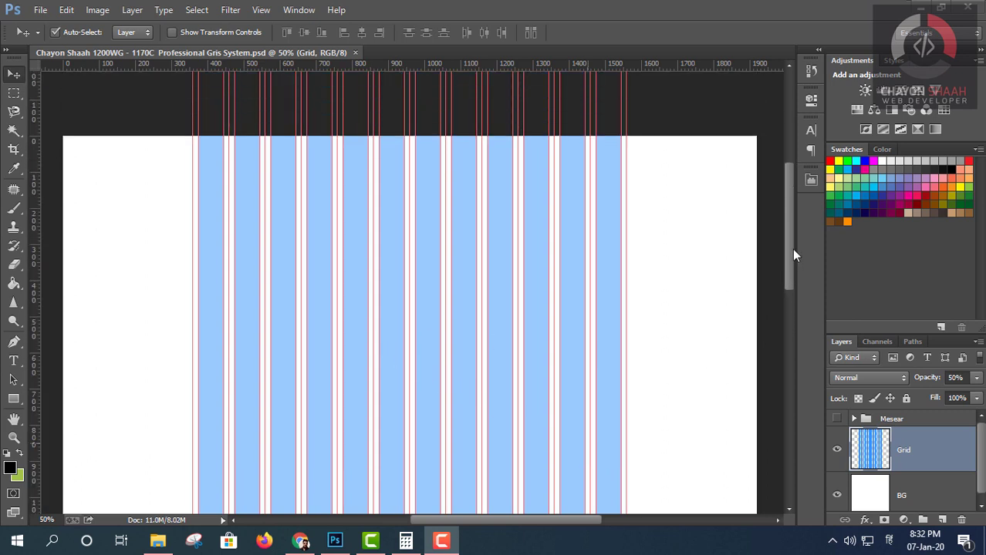
{"action": "scroll", "coordinate": [559, 297], "scroll_direction": "down", "scroll_amount": 2}
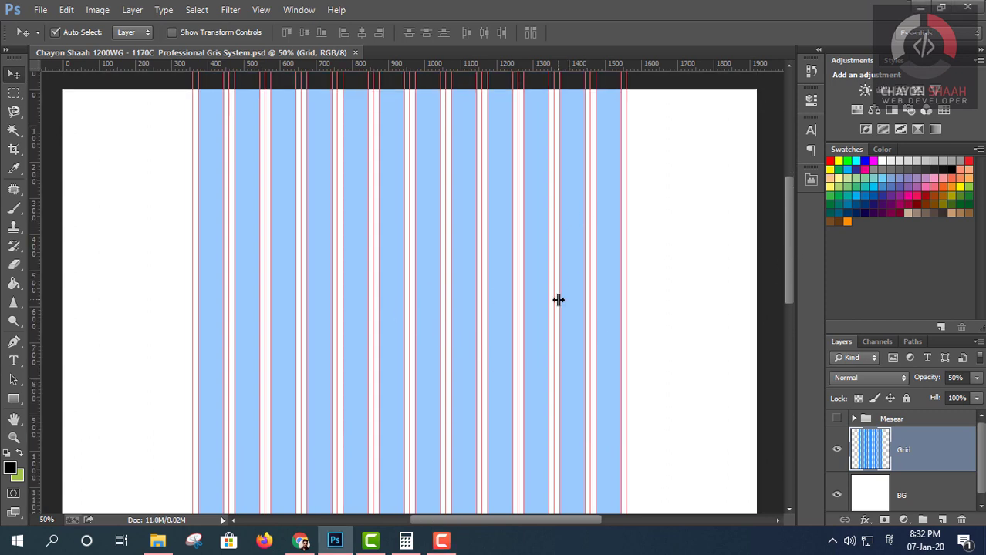
{"action": "scroll", "coordinate": [549, 318], "scroll_direction": "down", "scroll_amount": 2}
{"action": "scroll", "coordinate": [550, 335], "scroll_direction": "up", "scroll_amount": 1}
{"action": "scroll", "coordinate": [601, 324], "scroll_direction": "up", "scroll_amount": 2}
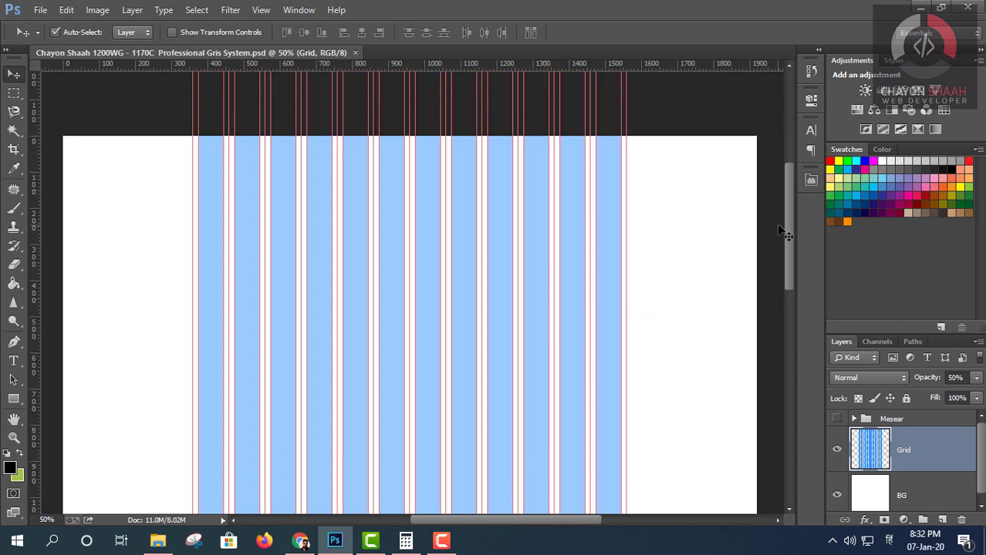
{"action": "left_click_drag", "start_coordinate": [788, 229], "coordinate": [788, 233]}
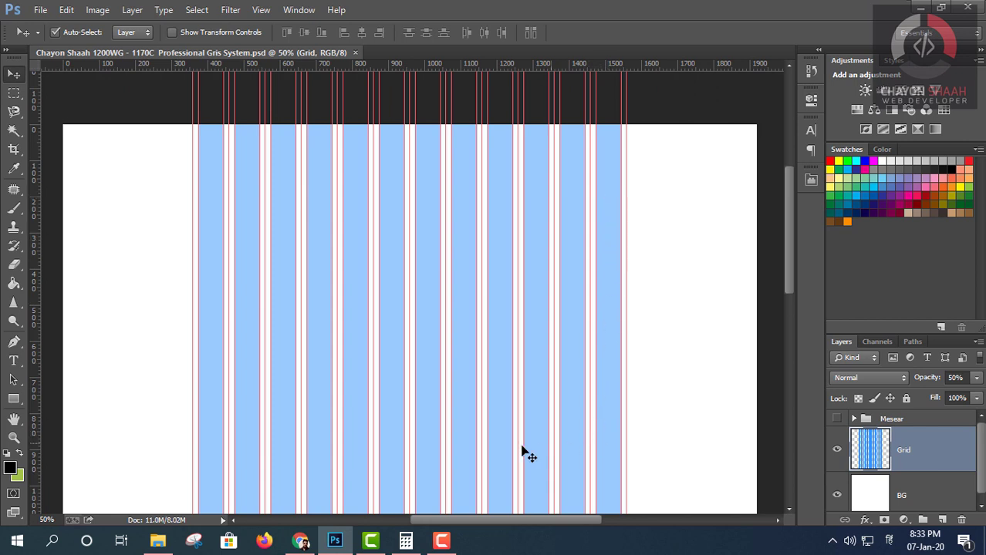
{"action": "scroll", "coordinate": [594, 303], "scroll_direction": "down", "scroll_amount": 3}
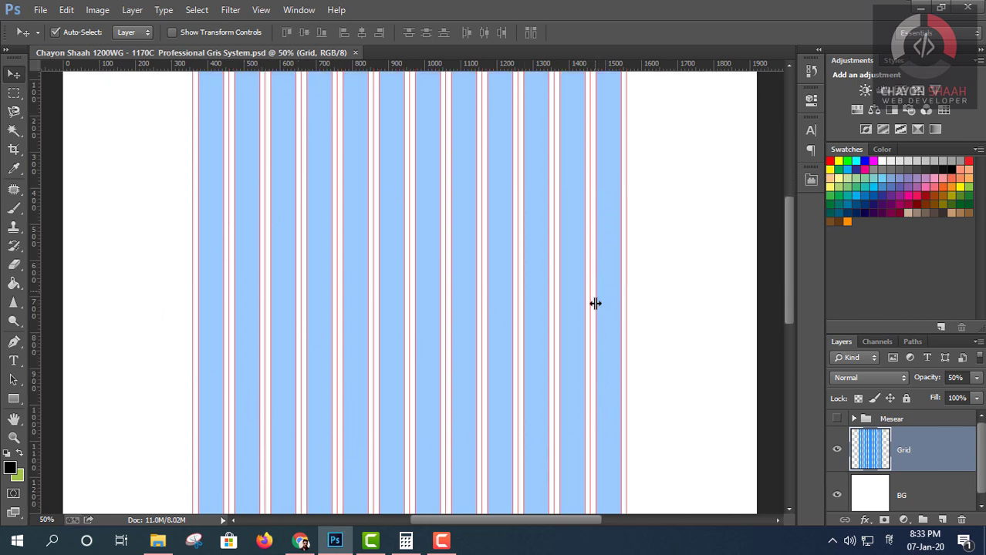
{"action": "scroll", "coordinate": [594, 305], "scroll_direction": "down", "scroll_amount": 2}
{"action": "scroll", "coordinate": [589, 319], "scroll_direction": "down", "scroll_amount": 2}
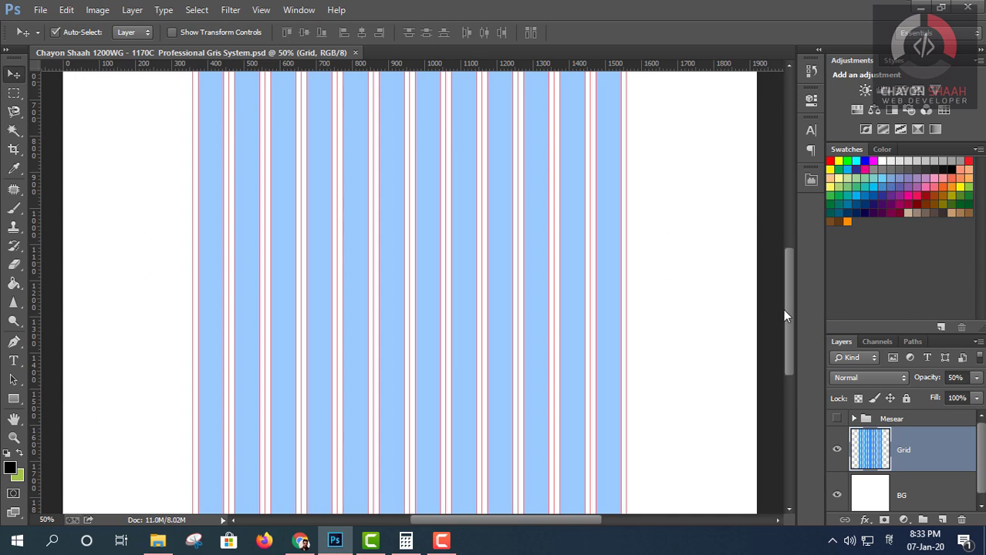
{"action": "left_click_drag", "start_coordinate": [785, 310], "coordinate": [792, 240]}
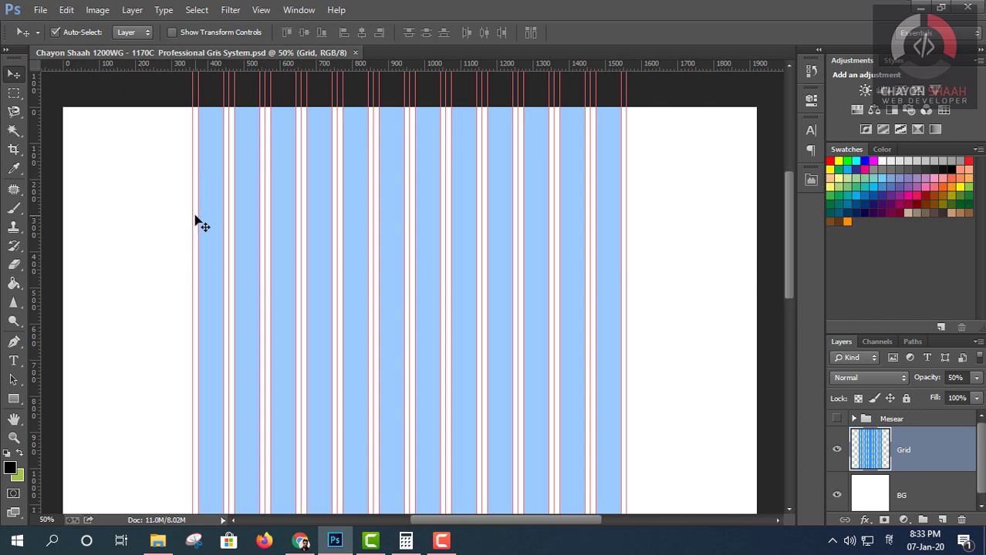
{"action": "scroll", "coordinate": [224, 255], "scroll_direction": "up", "scroll_amount": 2}
{"action": "scroll", "coordinate": [221, 251], "scroll_direction": "up", "scroll_amount": 1}
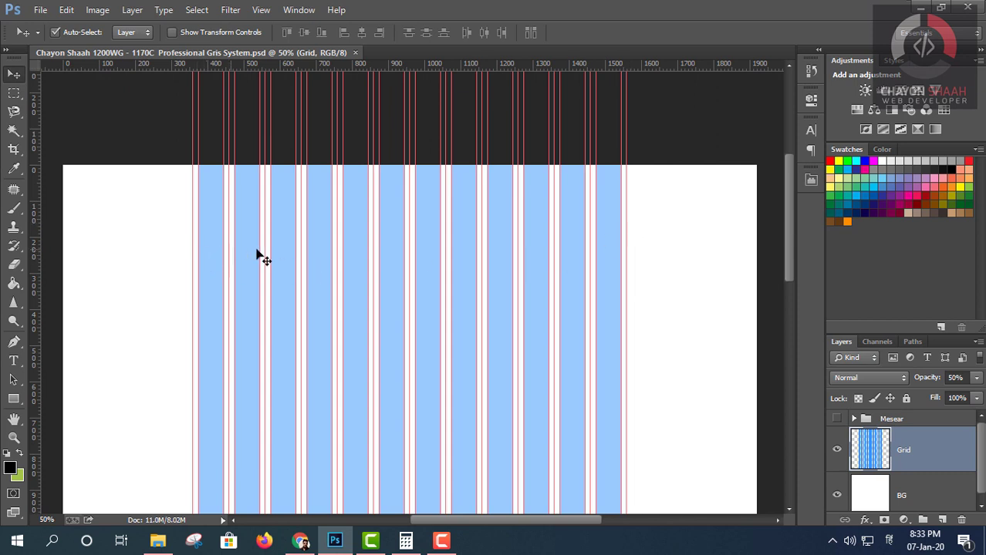
Drag rectangular marquee bands across the grid columns to read their width.
{"action": "left_click", "coordinate": [14, 93]}
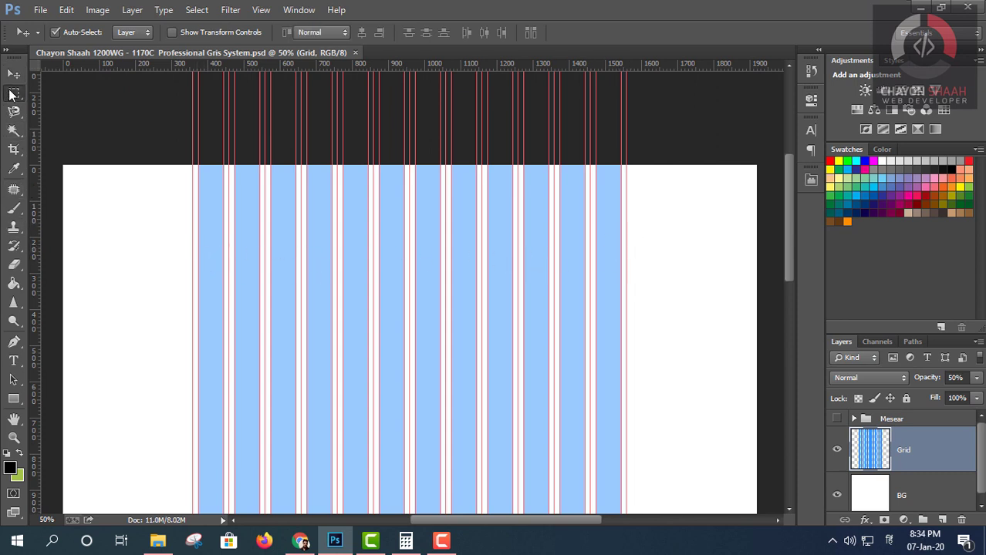
{"action": "left_click_drag", "start_coordinate": [191, 205], "coordinate": [629, 283]}
{"action": "left_click_drag", "start_coordinate": [198, 315], "coordinate": [621, 373]}
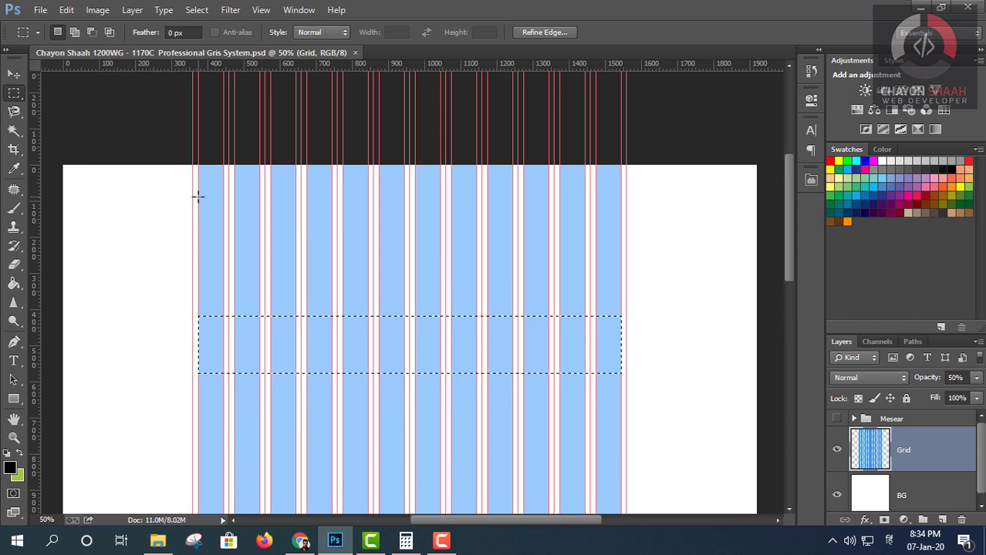
{"action": "left_click_drag", "start_coordinate": [199, 196], "coordinate": [620, 266]}
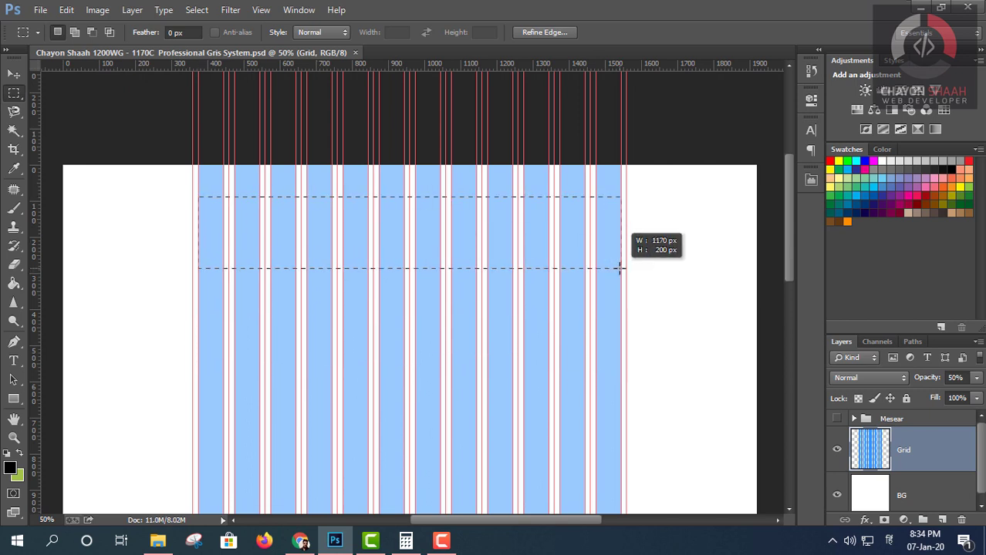
{"action": "left_click", "coordinate": [638, 235]}
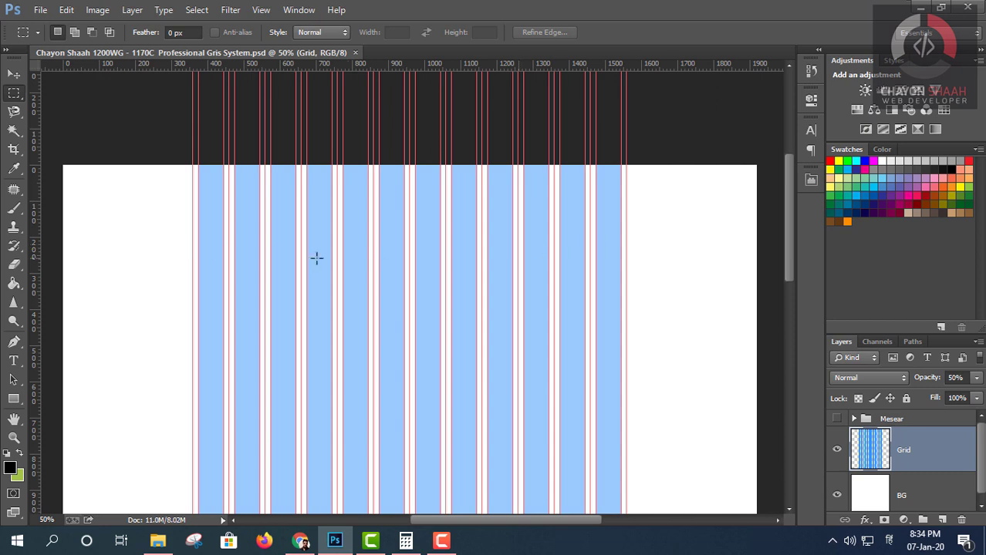
Select across all the columns to confirm the grid is 1170 px wide.
{"action": "scroll", "coordinate": [228, 270], "scroll_direction": "down", "scroll_amount": 2}
{"action": "scroll", "coordinate": [231, 270], "scroll_direction": "up", "scroll_amount": 1}
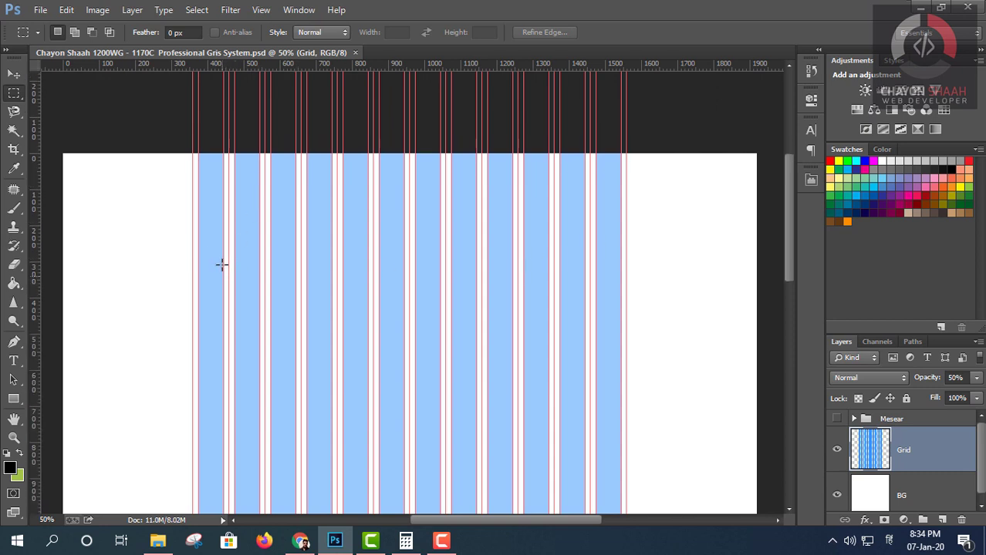
{"action": "scroll", "coordinate": [221, 264], "scroll_direction": "up", "scroll_amount": 1}
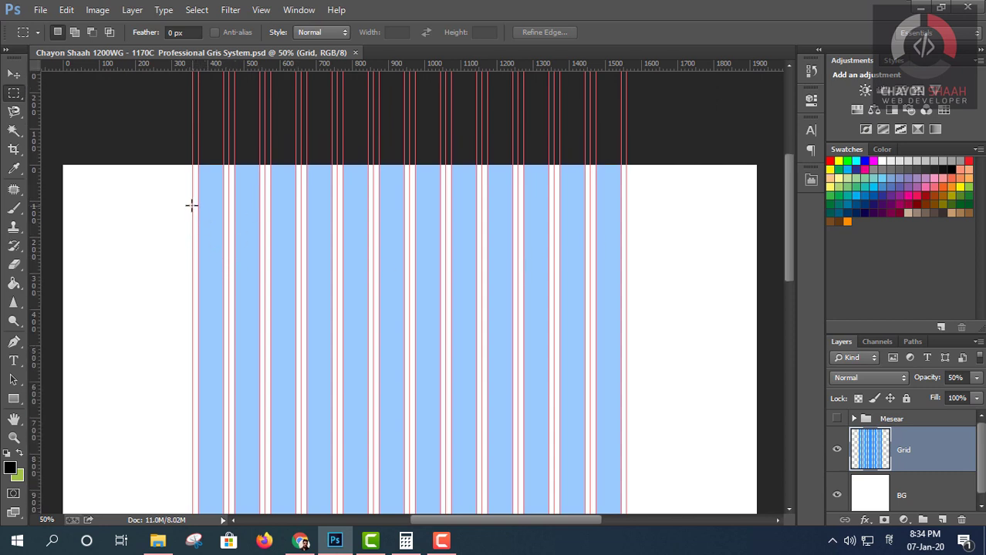
{"action": "mouse_move", "coordinate": [192, 204]}
{"action": "left_mouse_down"}
{"action": "mouse_move", "coordinate": [636, 290]}
{"action": "mouse_move", "coordinate": [627, 288]}
{"action": "left_mouse_up"}
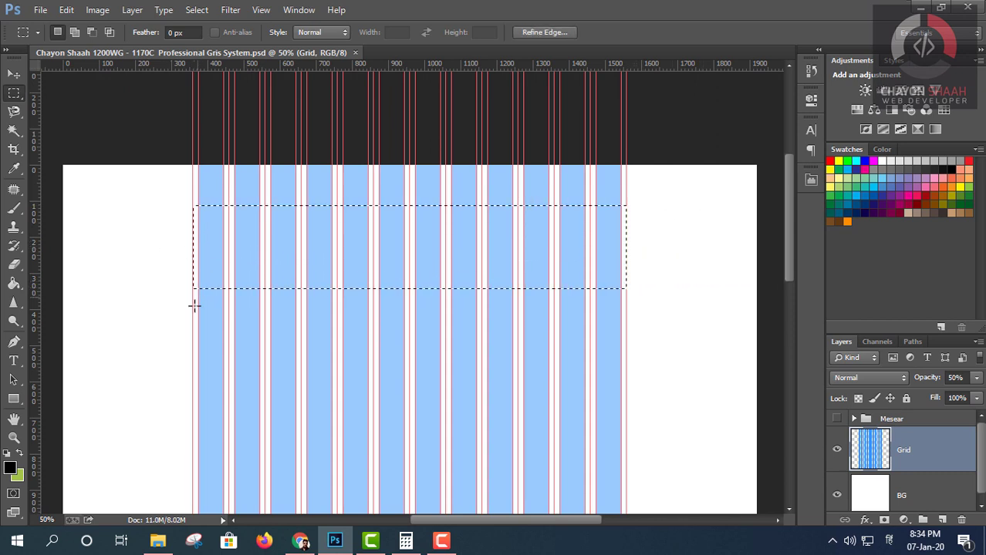
{"action": "left_click_drag", "start_coordinate": [199, 308], "coordinate": [625, 391]}
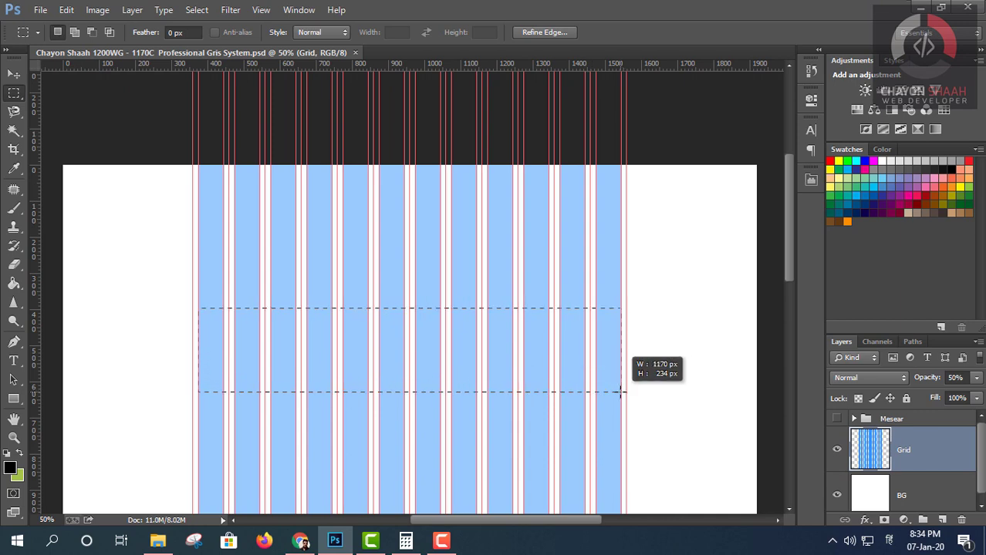
{"action": "left_click_drag", "start_coordinate": [625, 390], "coordinate": [621, 392]}
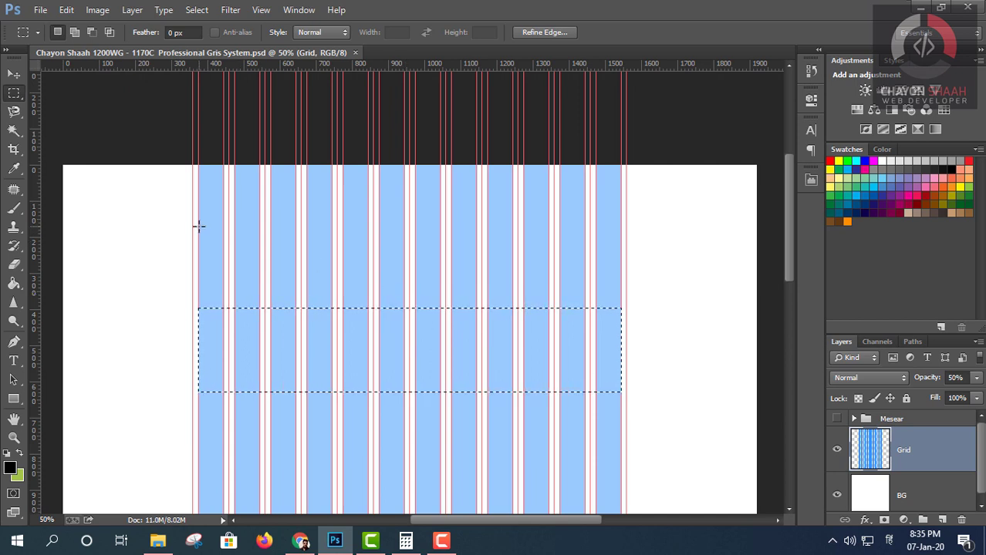
Measure one column plus gutter, then a single column, with marquee selections.
{"action": "left_click_drag", "start_coordinate": [199, 226], "coordinate": [260, 284]}
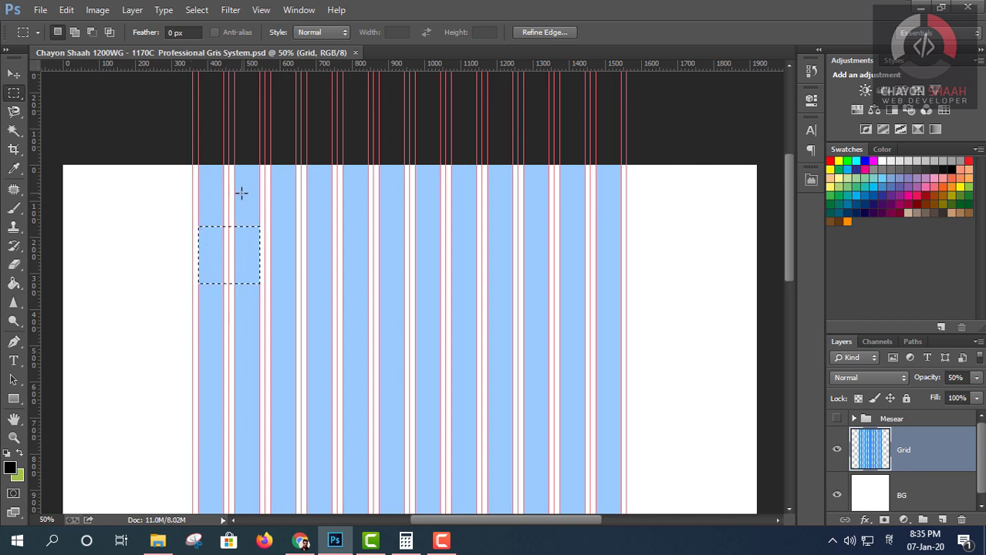
{"action": "left_click_drag", "start_coordinate": [199, 187], "coordinate": [260, 217]}
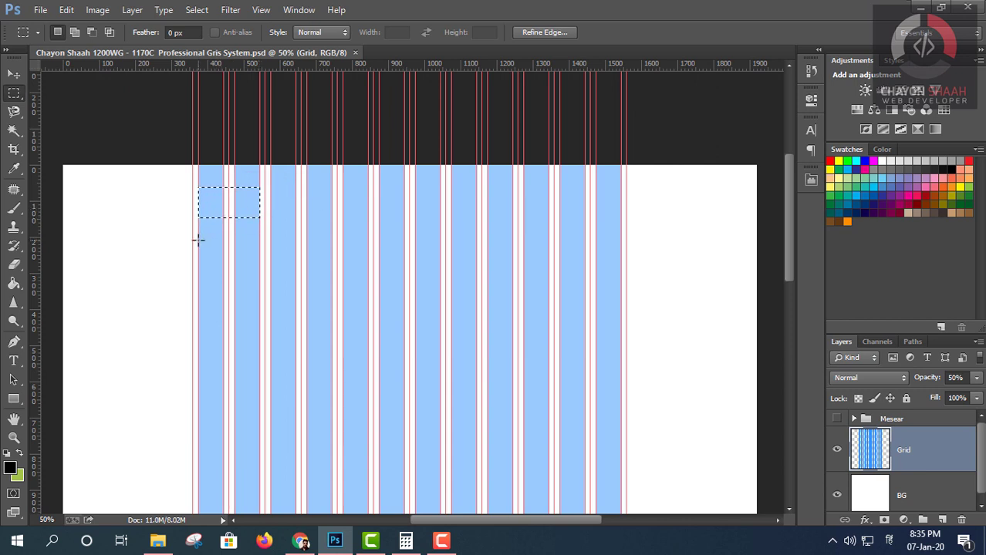
{"action": "mouse_move", "coordinate": [199, 240]}
{"action": "left_mouse_down"}
{"action": "mouse_move", "coordinate": [228, 264]}
{"action": "mouse_move", "coordinate": [300, 284]}
{"action": "left_mouse_up"}
Deselect and create a new 1920 × 1000 px, 72 ppi document with a white background.
{"action": "left_click", "coordinate": [15, 76]}
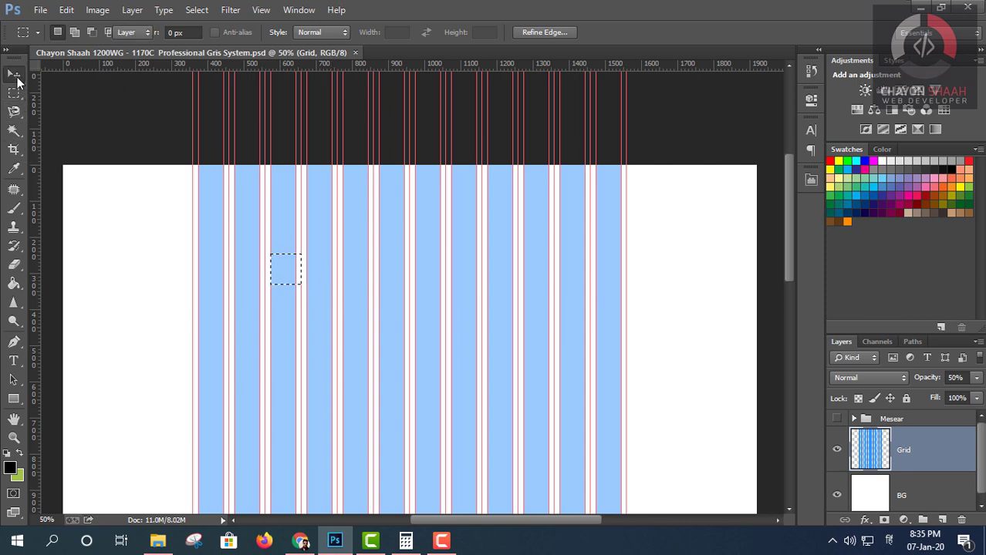
{"action": "key", "text": "ctrl+d"}
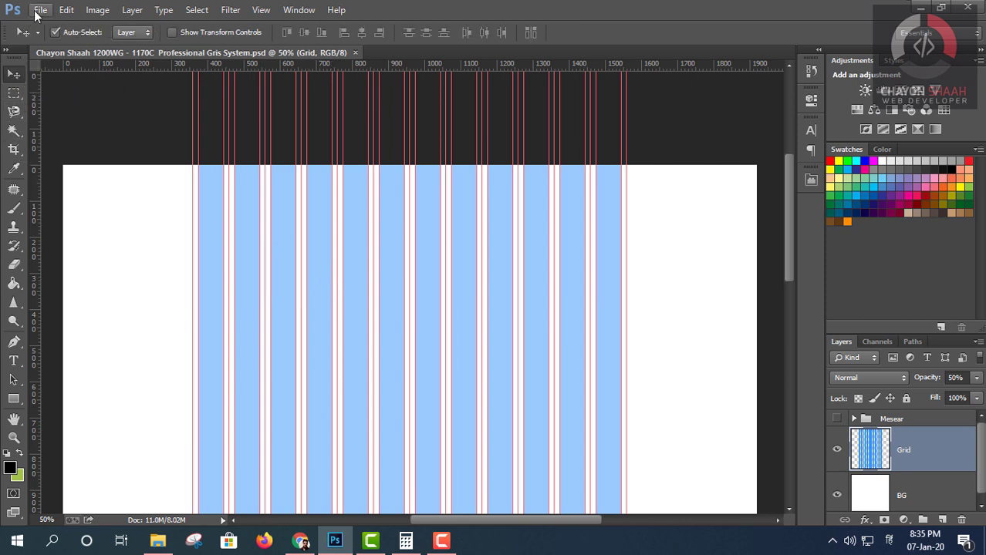
{"action": "left_click", "coordinate": [40, 9]}
{"action": "left_click", "coordinate": [53, 27]}
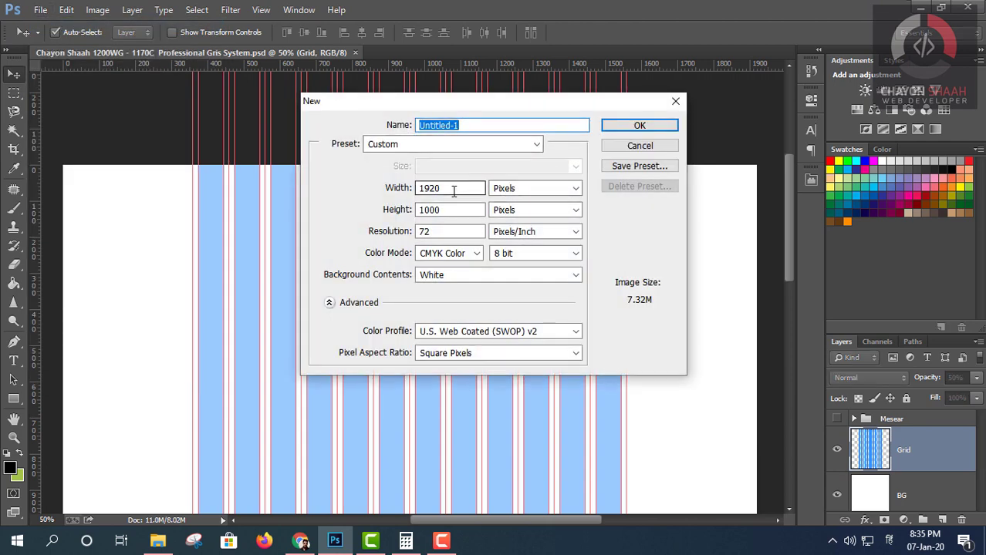
{"action": "left_click", "coordinate": [657, 126]}
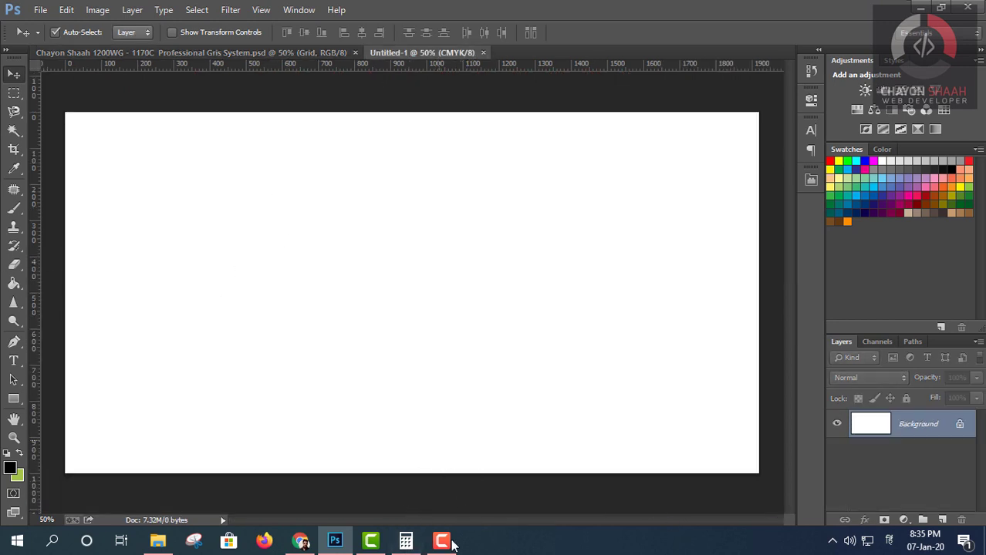
{"action": "left_click", "coordinate": [406, 541]}
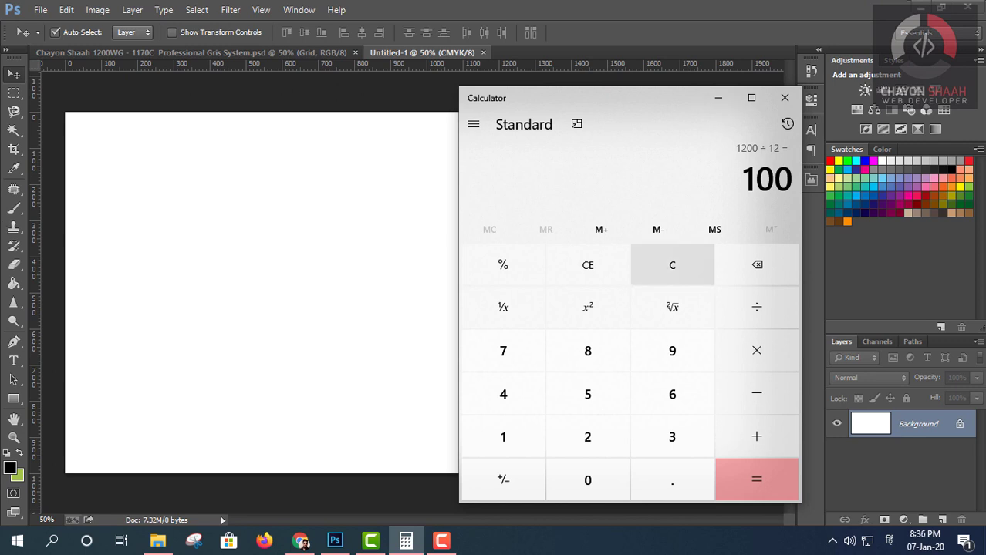
{"action": "left_click", "coordinate": [713, 101]}
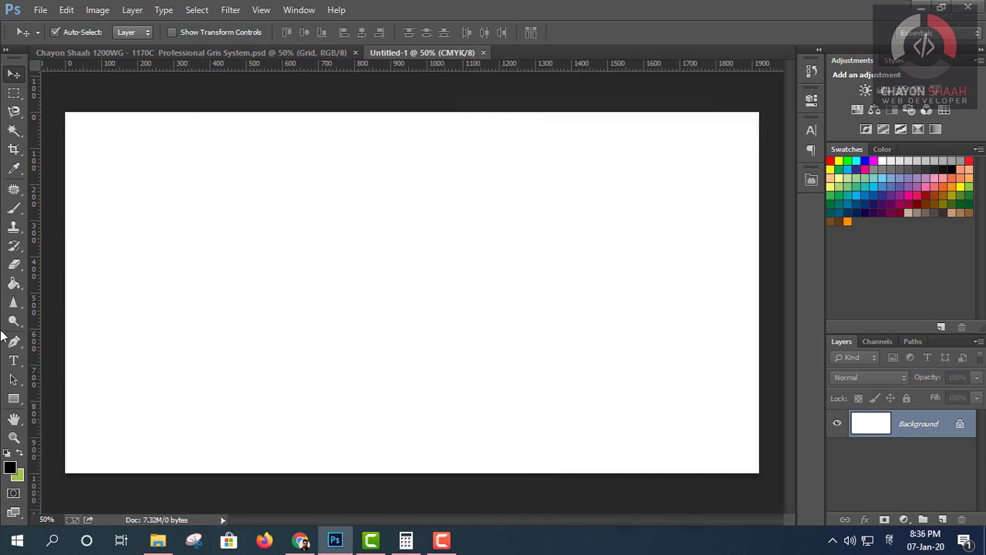
Create a 1200 × 100 px black rectangle on the canvas.
{"action": "left_click", "coordinate": [17, 400]}
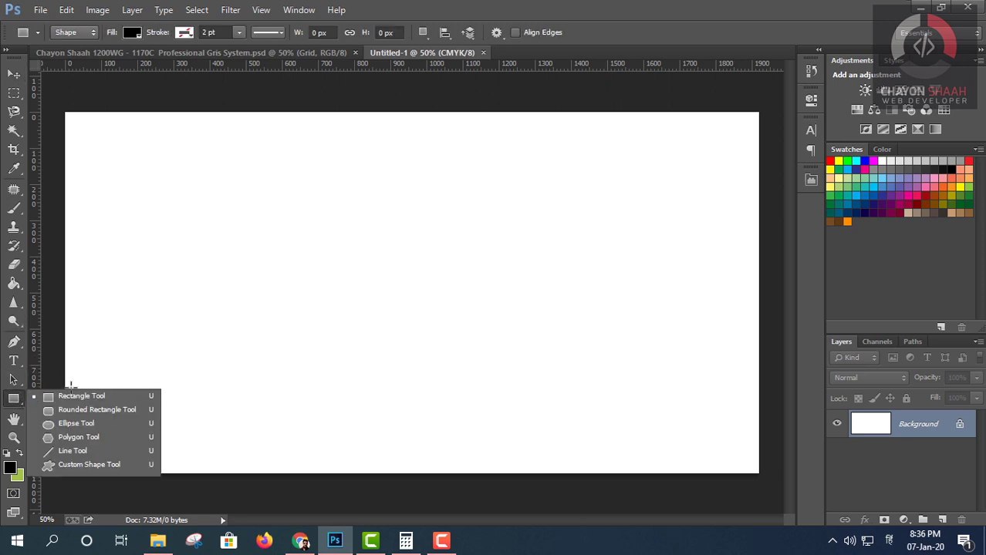
{"action": "left_click", "coordinate": [76, 395]}
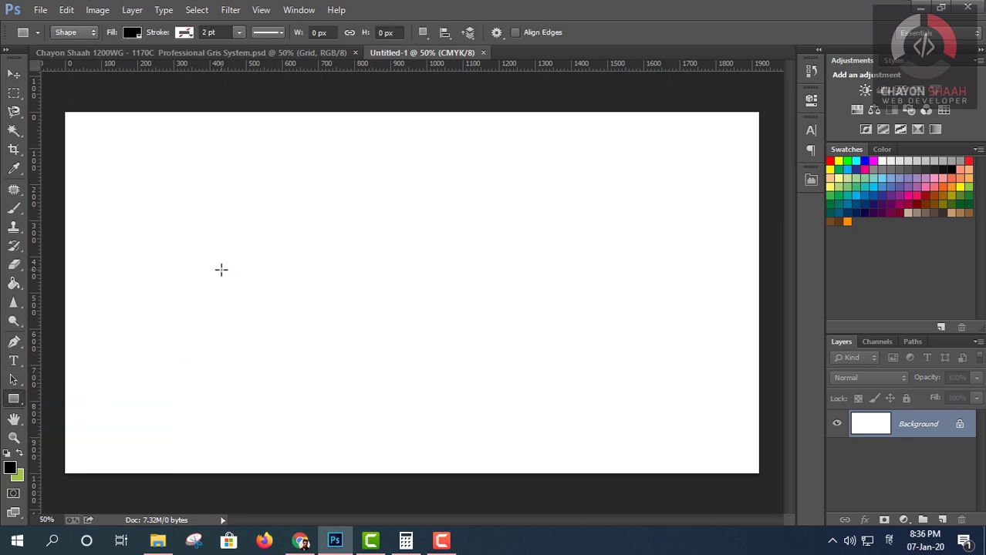
{"action": "left_click", "coordinate": [221, 270]}
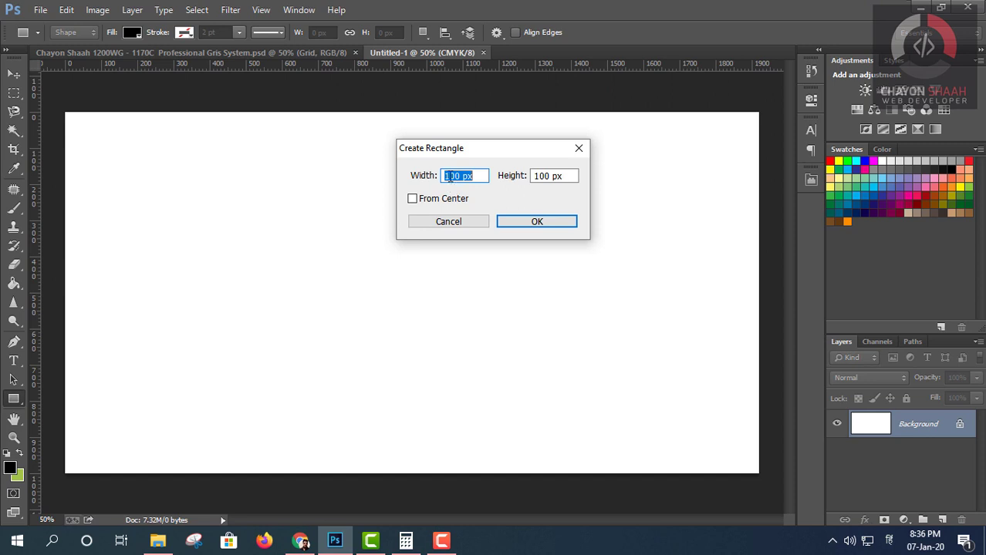
{"action": "left_click", "coordinate": [452, 178]}
{"action": "type", "text": "2"}
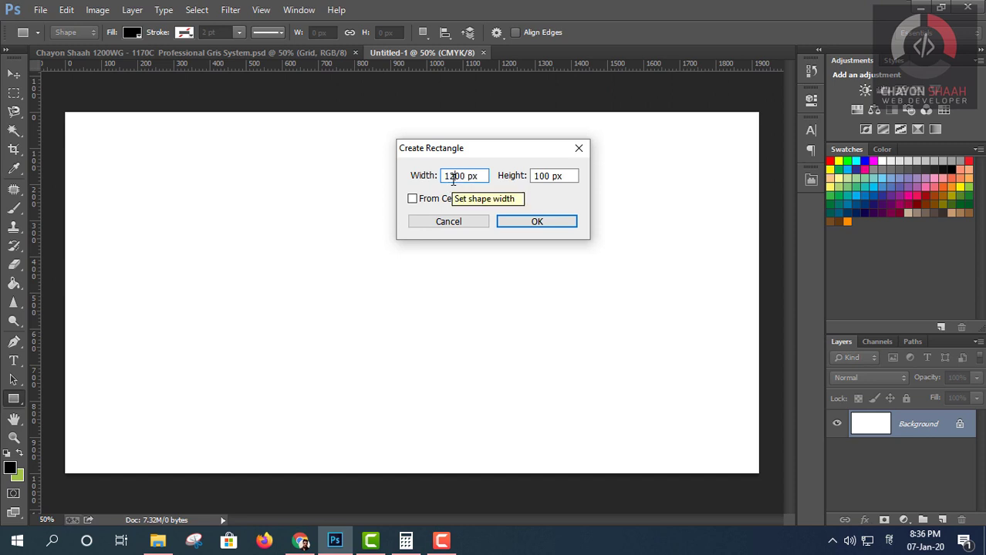
{"action": "left_click", "coordinate": [537, 223]}
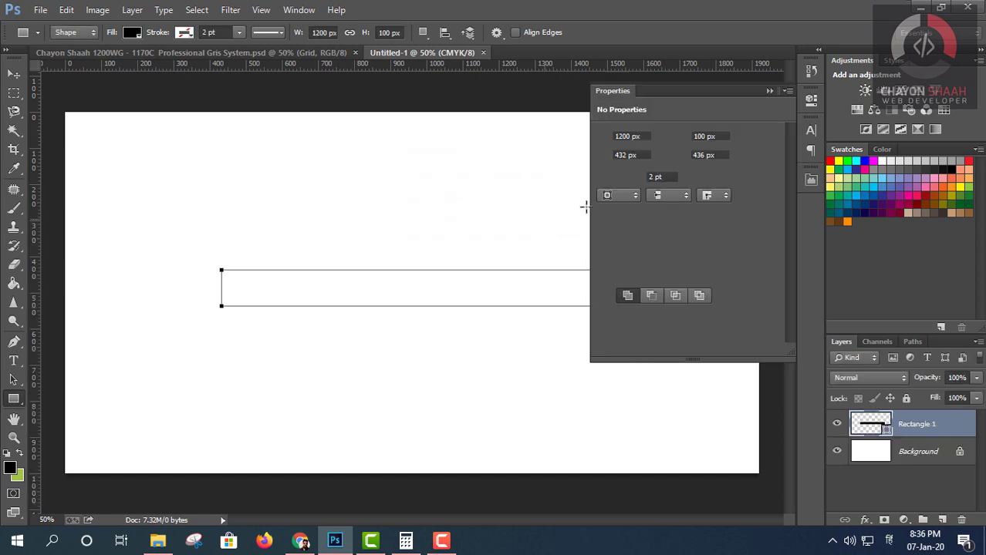
{"action": "left_click", "coordinate": [768, 92]}
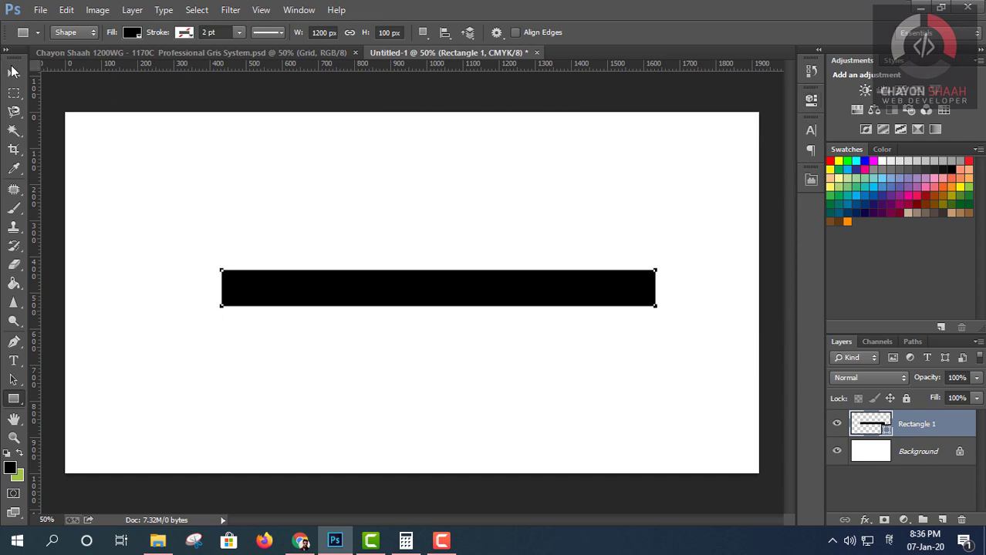
Centre the bar horizontally and vertically against the Background layer.
{"action": "left_click", "coordinate": [13, 72]}
{"action": "mouse_move", "coordinate": [347, 287]}
{"action": "left_mouse_down"}
{"action": "mouse_move", "coordinate": [214, 274]}
{"action": "mouse_move", "coordinate": [272, 308]}
{"action": "mouse_move", "coordinate": [334, 254]}
{"action": "left_mouse_up"}
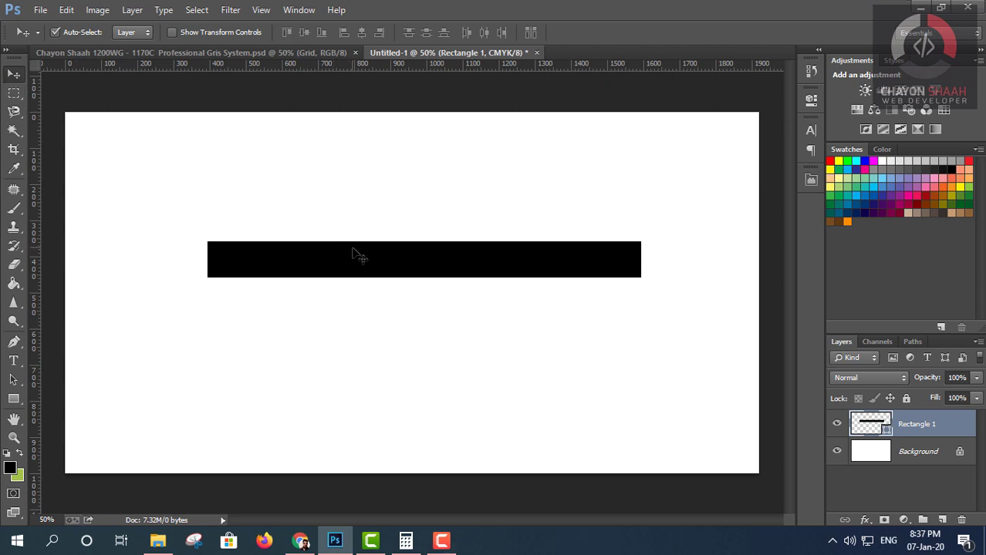
{"action": "left_click_drag", "start_coordinate": [352, 253], "coordinate": [334, 284]}
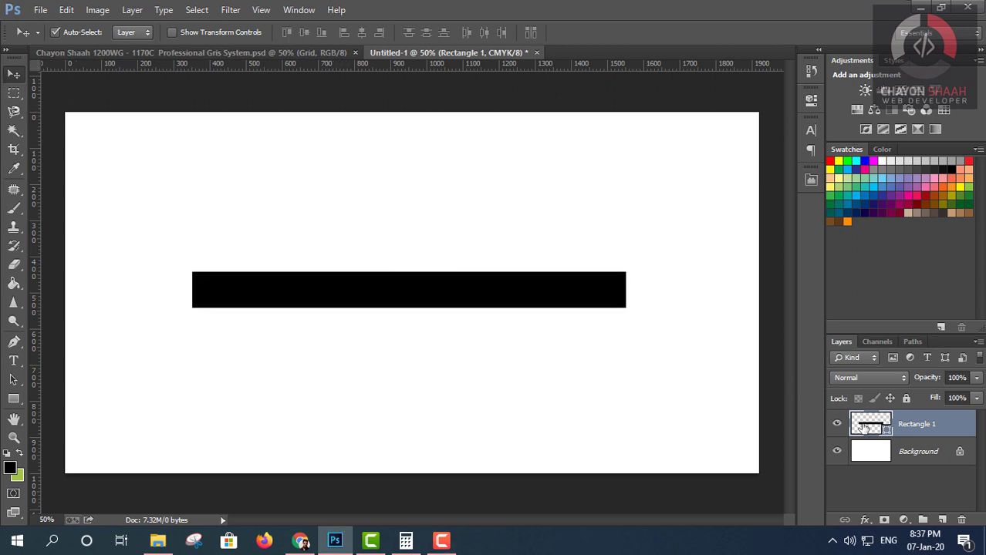
{"action": "left_click", "coordinate": [918, 462], "text": "shift"}
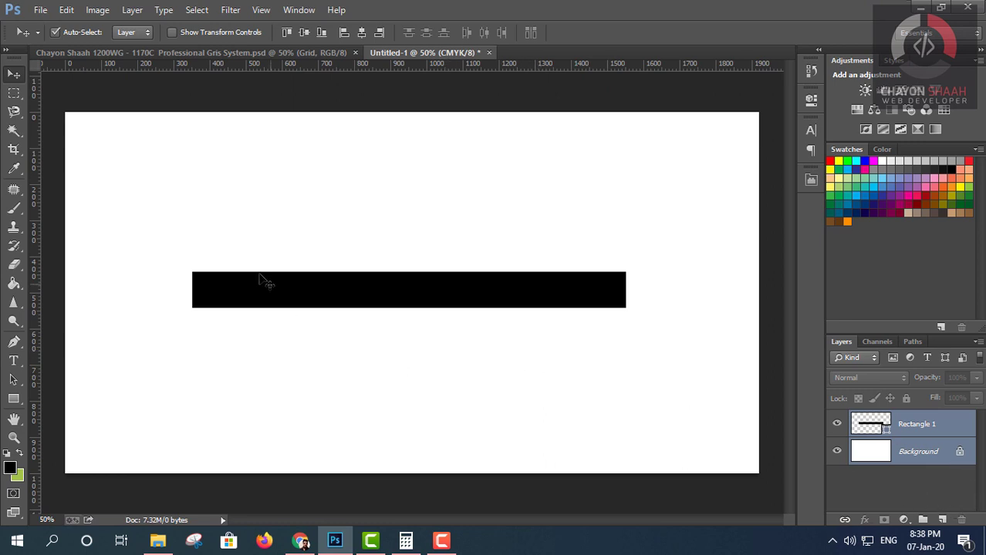
{"action": "left_click", "coordinate": [360, 33]}
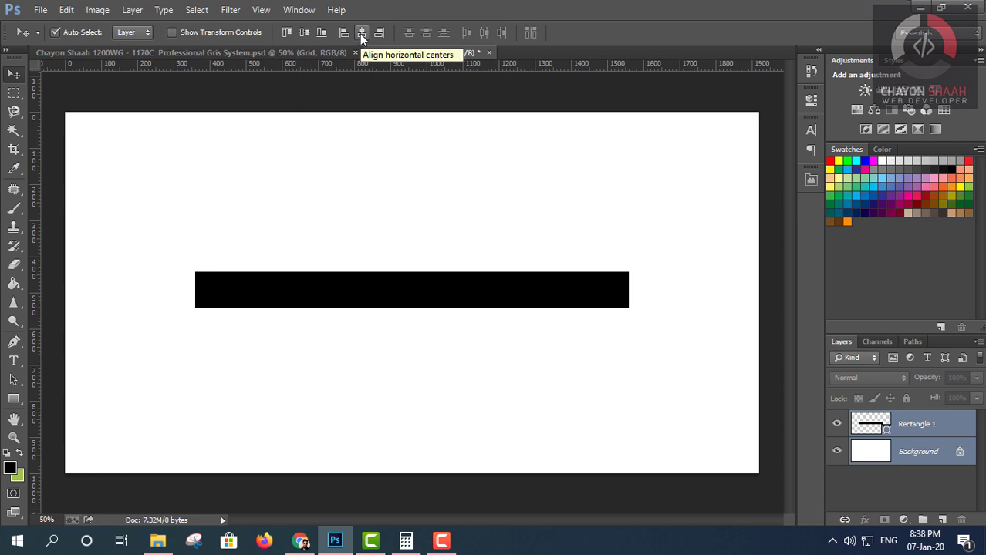
{"action": "left_click", "coordinate": [304, 32]}
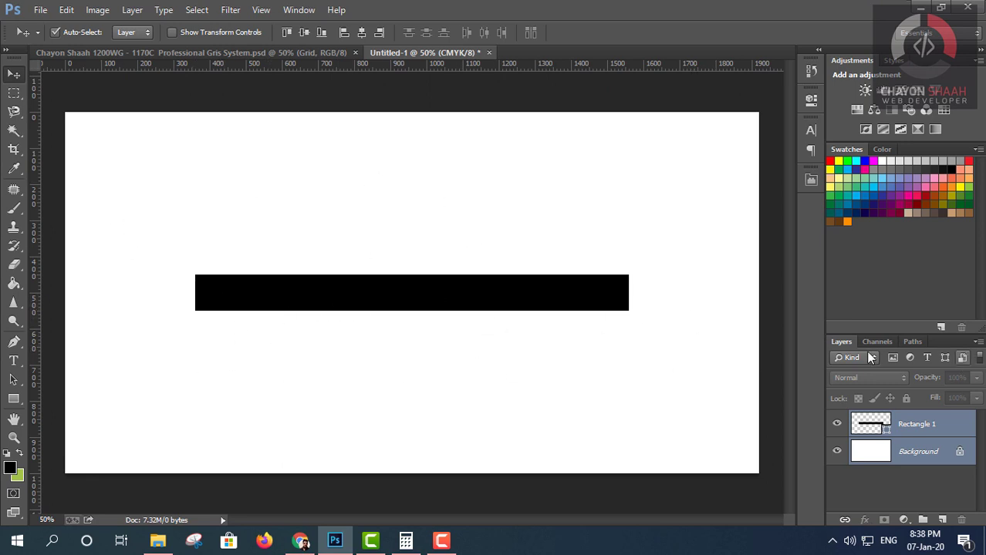
Check the bar's position and drag vertical guides to its left and right edges.
{"action": "left_click", "coordinate": [910, 433]}
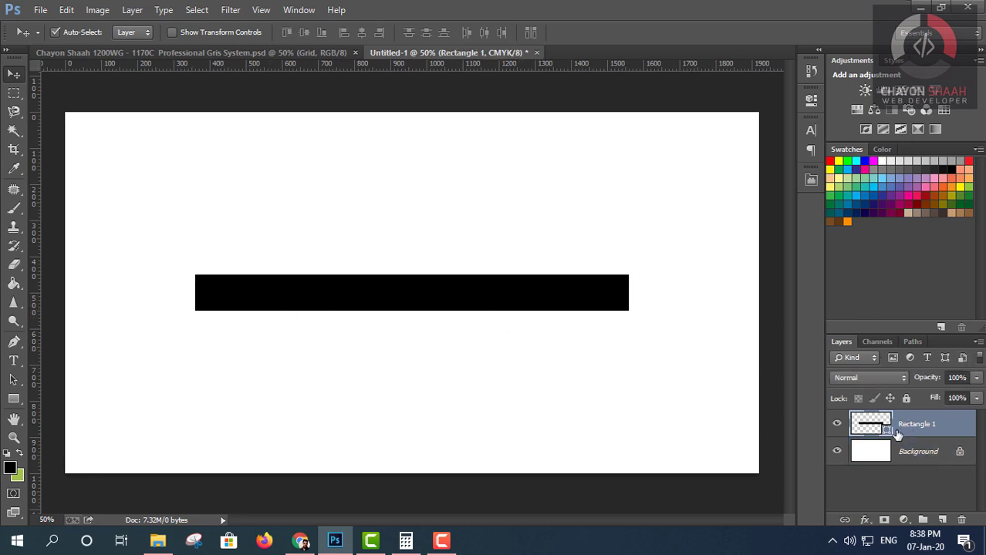
{"action": "left_click", "coordinate": [811, 105]}
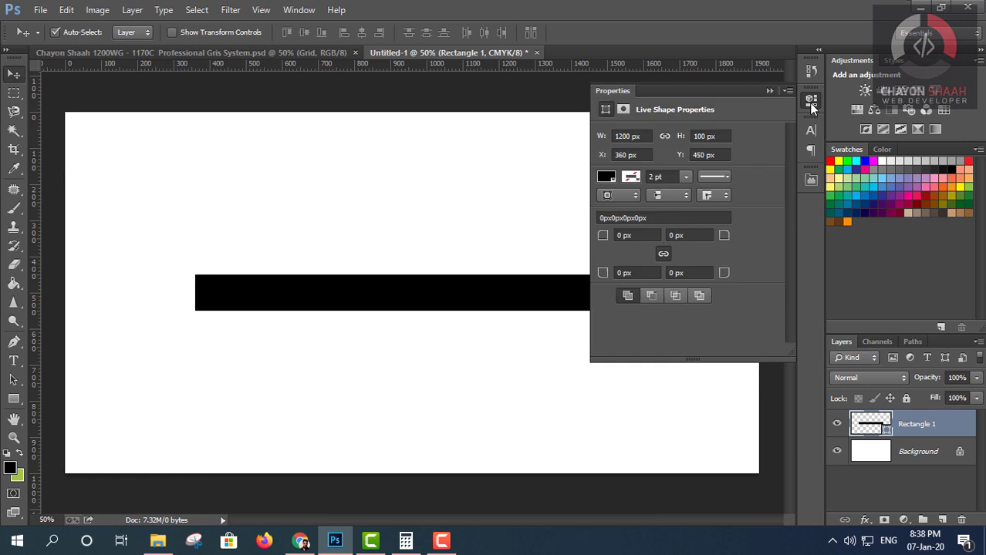
{"action": "left_click", "coordinate": [766, 91]}
{"action": "left_click_drag", "start_coordinate": [34, 207], "coordinate": [199, 266]}
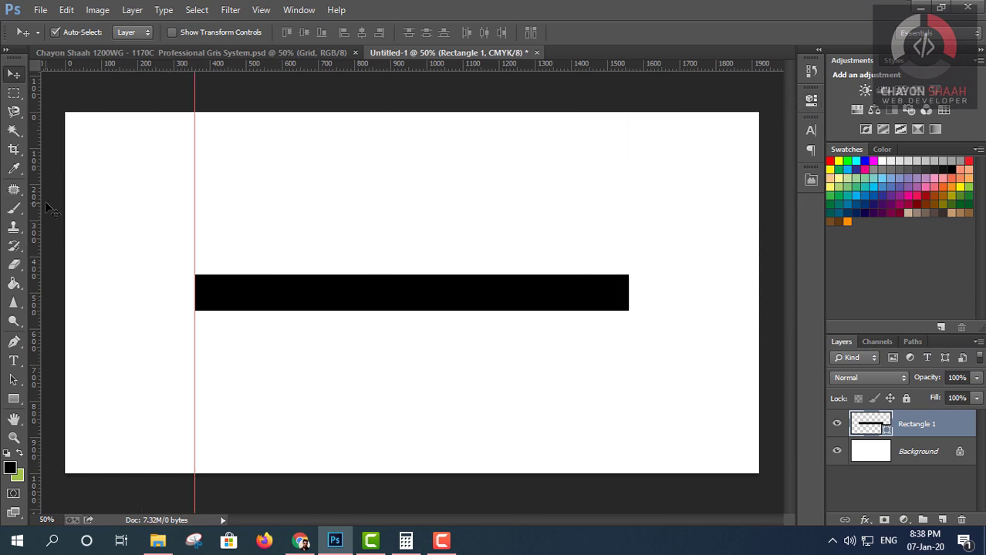
{"action": "mouse_move", "coordinate": [35, 199]}
{"action": "left_mouse_down"}
{"action": "mouse_move", "coordinate": [646, 331]}
{"action": "mouse_move", "coordinate": [626, 339]}
{"action": "mouse_move", "coordinate": [629, 330]}
{"action": "left_mouse_up"}
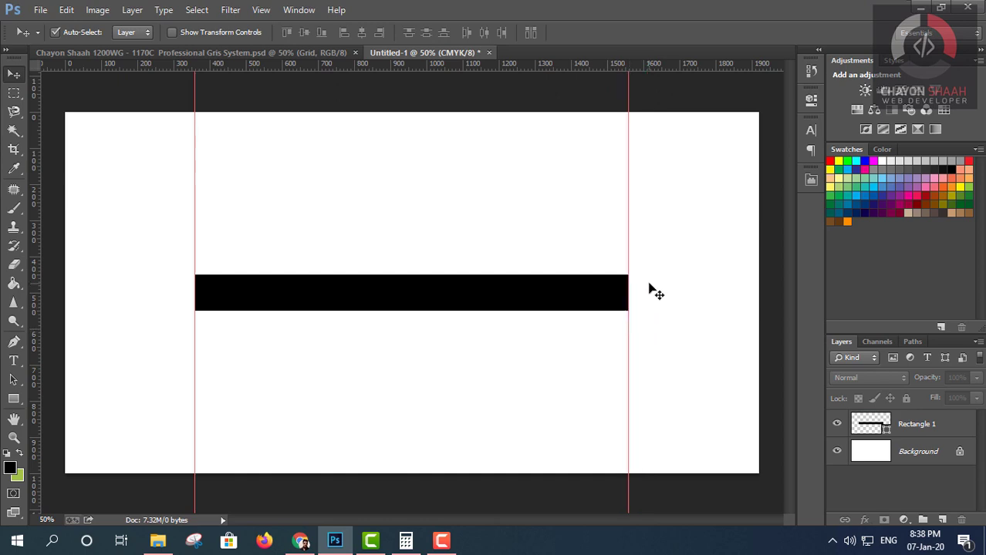
Zoom in to verify and fine-tune the guides on the bar edges, then select Rectangle 1.
{"action": "key", "text": "ctrl+plus"}
{"action": "scroll", "coordinate": [629, 300], "scroll_direction": "up", "scroll_amount": 2}
{"action": "scroll", "coordinate": [631, 302], "scroll_direction": "up", "scroll_amount": 2}
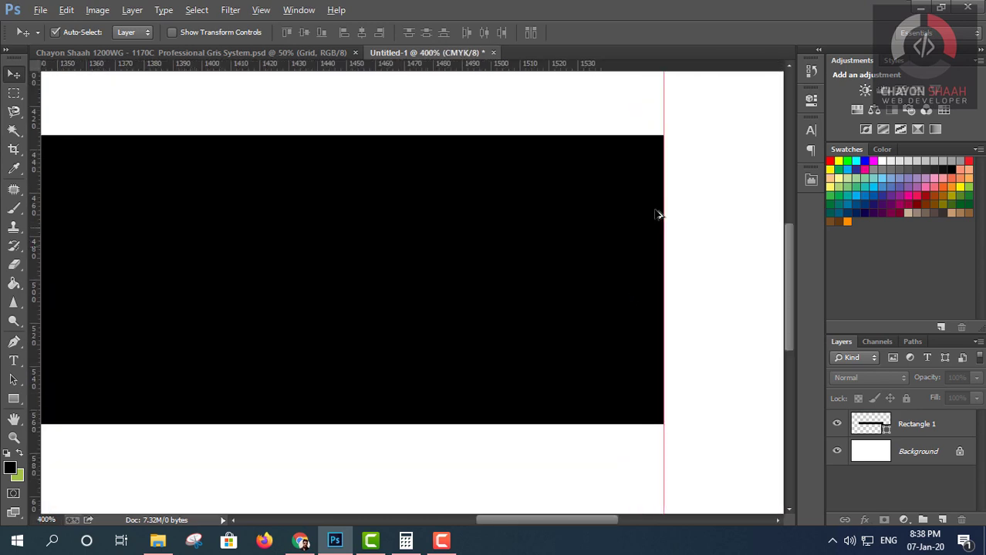
{"action": "scroll", "coordinate": [660, 214], "scroll_direction": "up", "scroll_amount": 2}
{"action": "scroll", "coordinate": [671, 174], "scroll_direction": "up", "scroll_amount": 2}
{"action": "scroll", "coordinate": [661, 156], "scroll_direction": "down", "scroll_amount": 2}
{"action": "scroll", "coordinate": [550, 242], "scroll_direction": "down", "scroll_amount": 3}
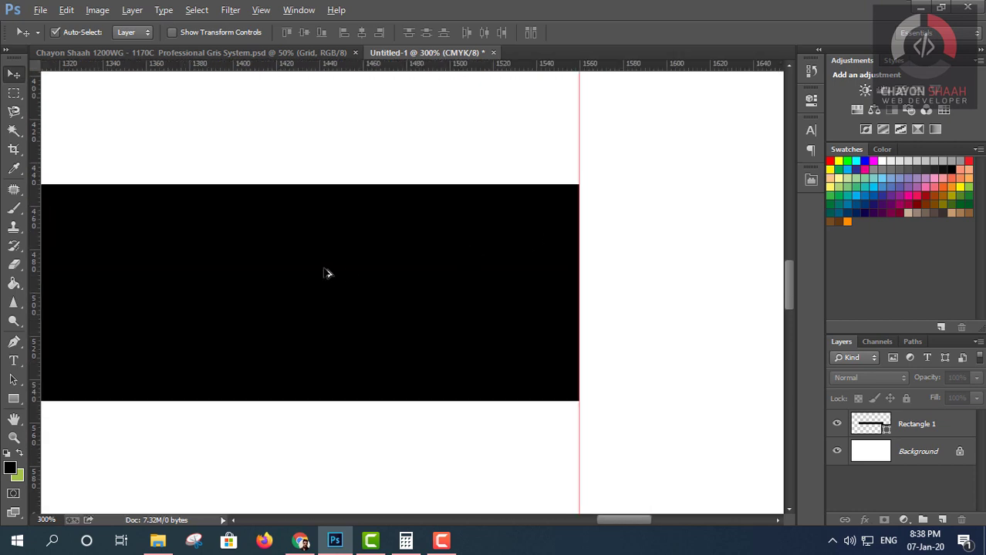
{"action": "scroll", "coordinate": [327, 273], "scroll_direction": "down", "scroll_amount": 3}
{"action": "scroll", "coordinate": [198, 264], "scroll_direction": "down", "scroll_amount": 2}
{"action": "scroll", "coordinate": [280, 289], "scroll_direction": "up", "scroll_amount": 1}
{"action": "scroll", "coordinate": [172, 297], "scroll_direction": "up", "scroll_amount": 3}
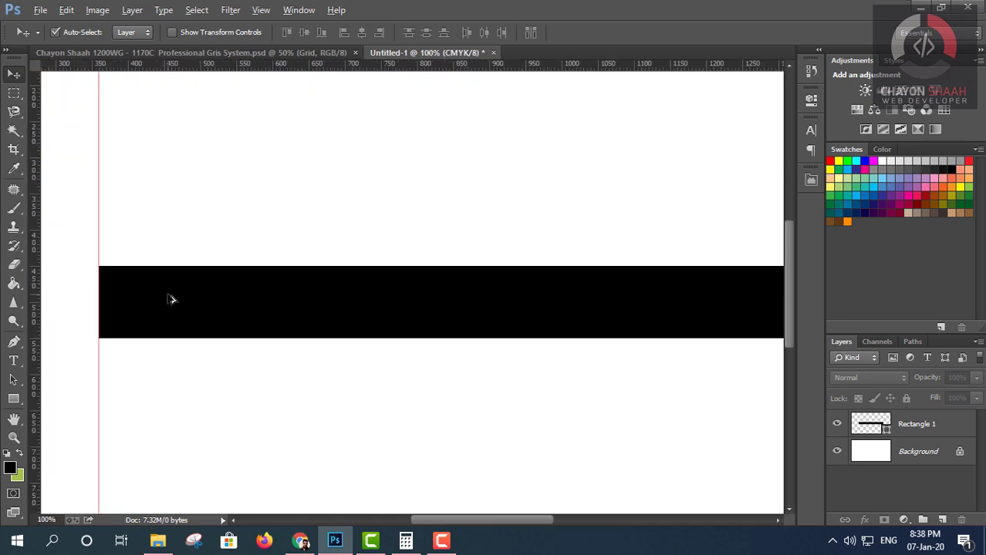
{"action": "scroll", "coordinate": [115, 312], "scroll_direction": "up", "scroll_amount": 3}
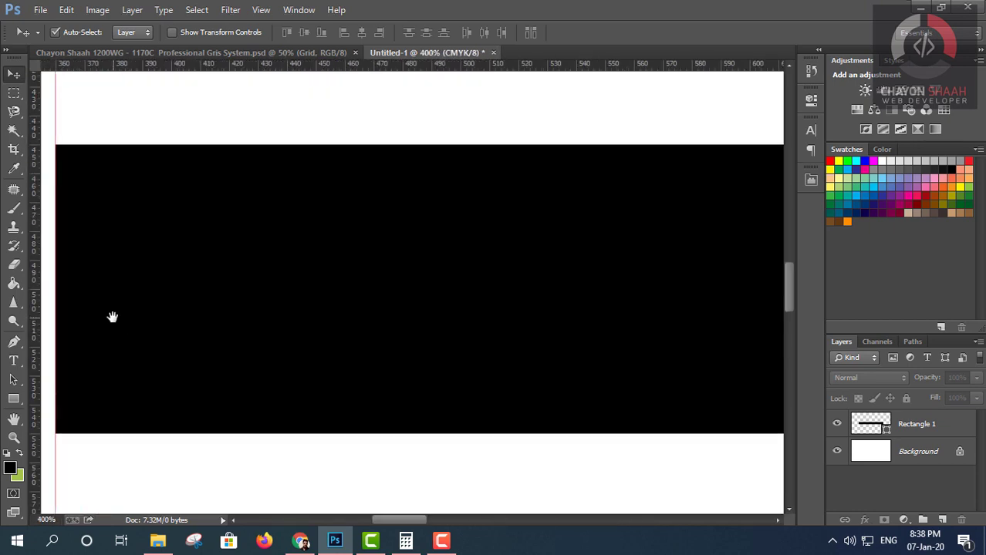
{"action": "left_click_drag", "start_coordinate": [110, 315], "coordinate": [211, 337]}
{"action": "scroll", "coordinate": [139, 319], "scroll_direction": "up", "scroll_amount": 1}
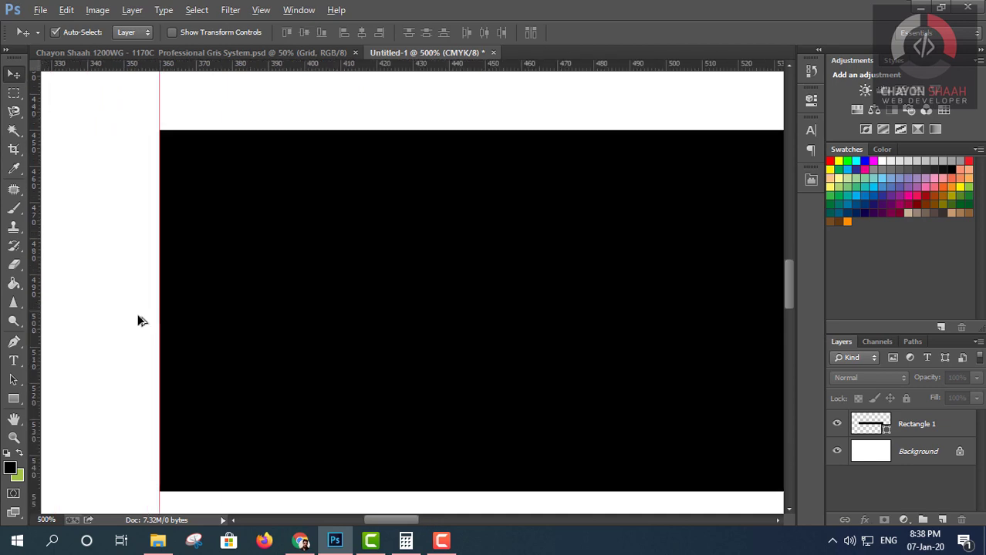
{"action": "scroll", "coordinate": [171, 314], "scroll_direction": "up", "scroll_amount": 1}
{"action": "scroll", "coordinate": [196, 281], "scroll_direction": "down", "scroll_amount": 2}
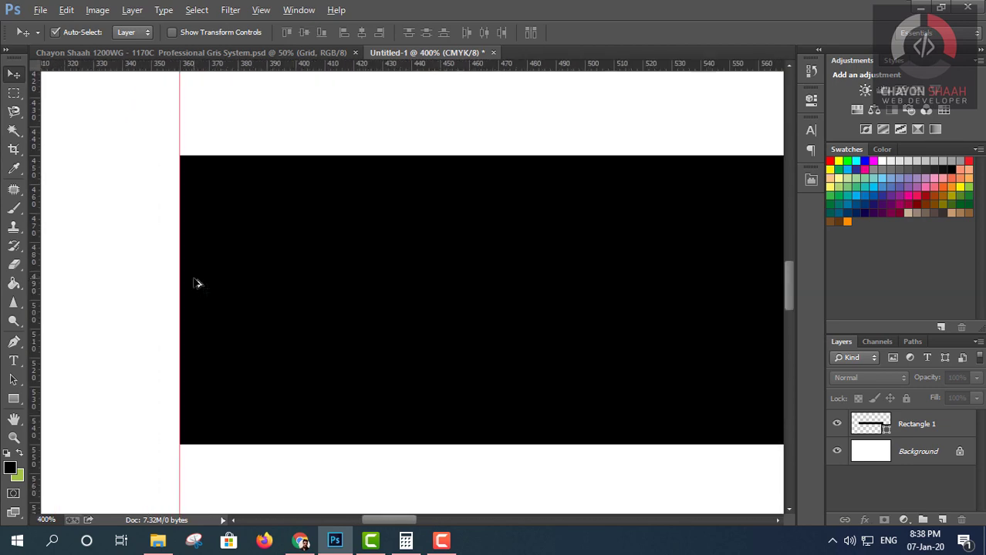
{"action": "scroll", "coordinate": [254, 281], "scroll_direction": "down", "scroll_amount": 2}
{"action": "scroll", "coordinate": [323, 289], "scroll_direction": "down", "scroll_amount": 2}
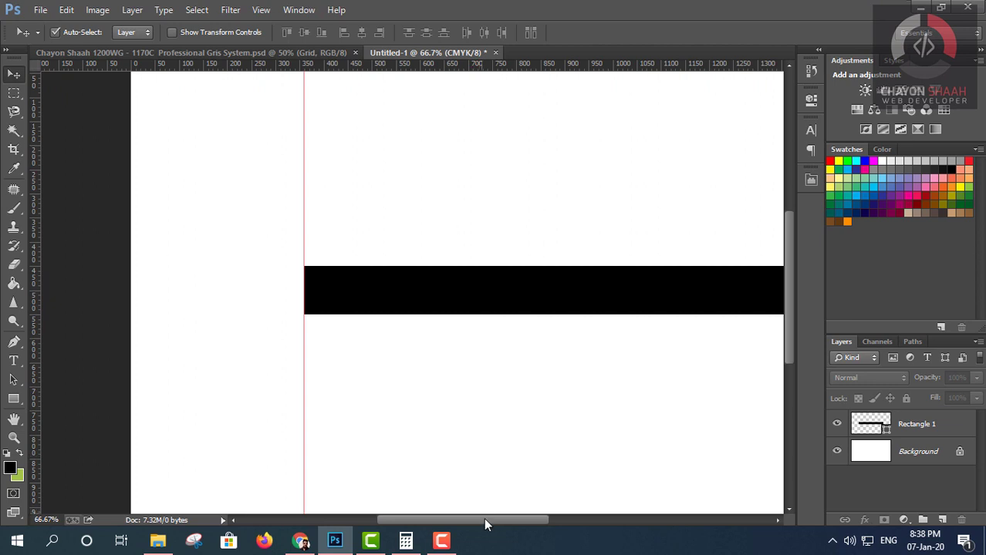
{"action": "left_click_drag", "start_coordinate": [483, 518], "coordinate": [519, 522]}
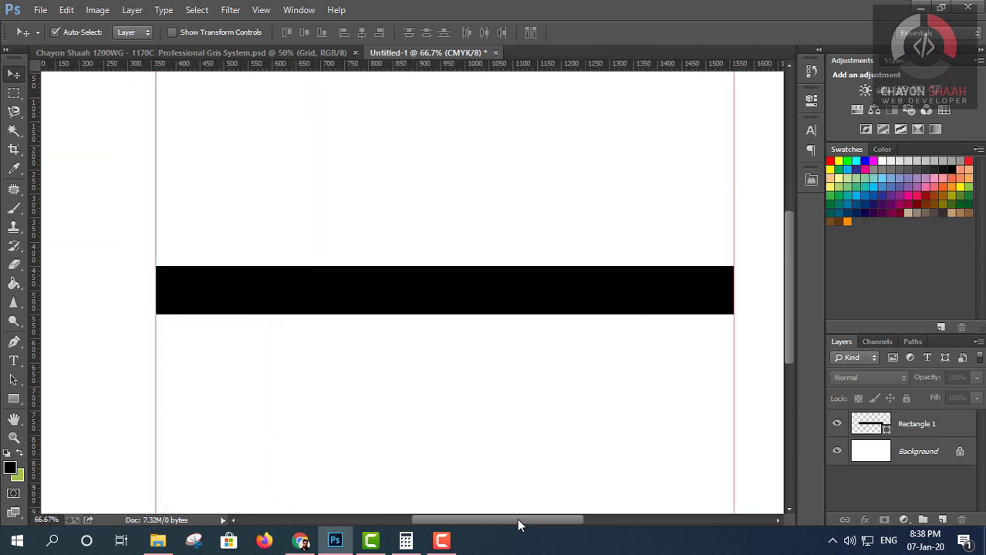
{"action": "left_click_drag", "start_coordinate": [519, 524], "coordinate": [526, 523]}
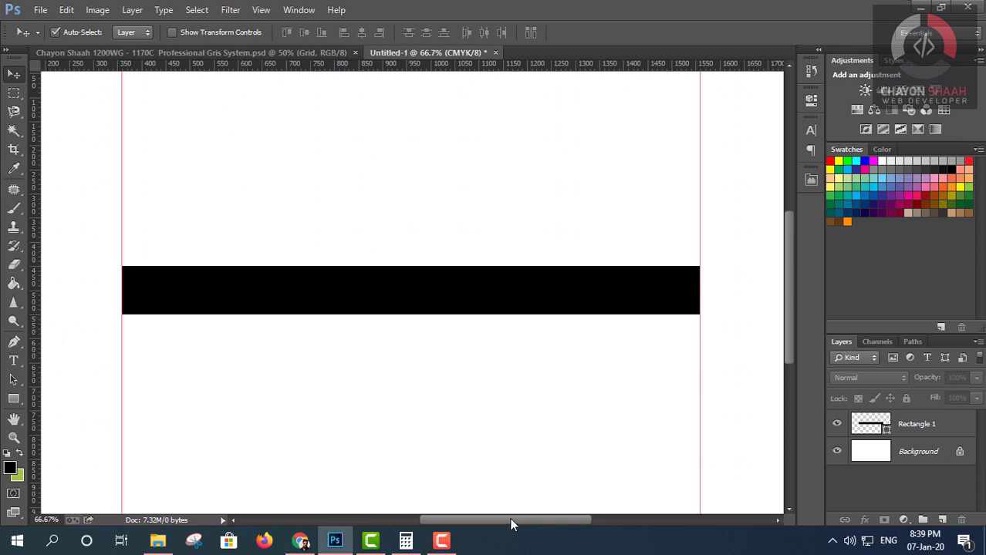
{"action": "left_click_drag", "start_coordinate": [510, 523], "coordinate": [517, 527]}
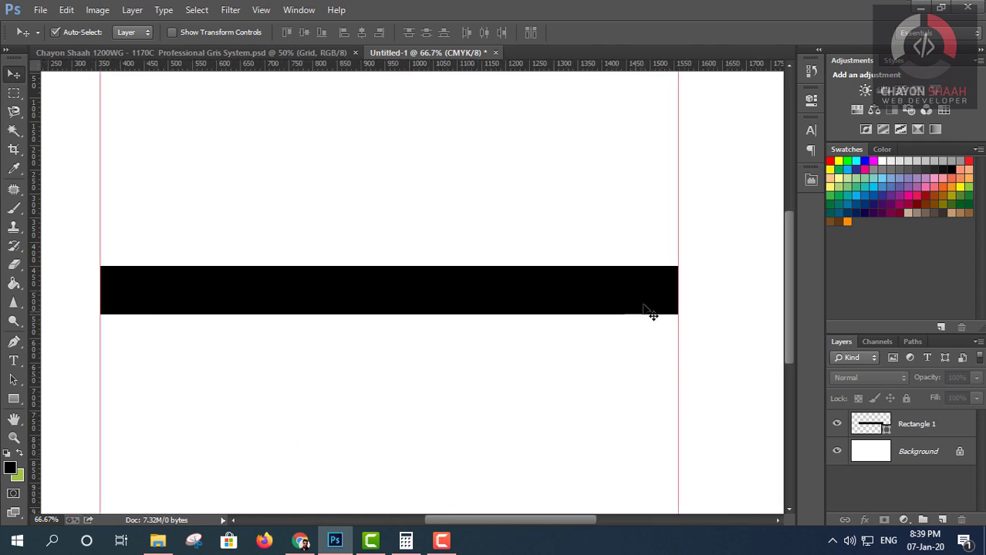
{"action": "key", "text": "shift+Down"}
{"action": "key", "text": "shift+Down"}
{"action": "key", "text": "shift+Down"}
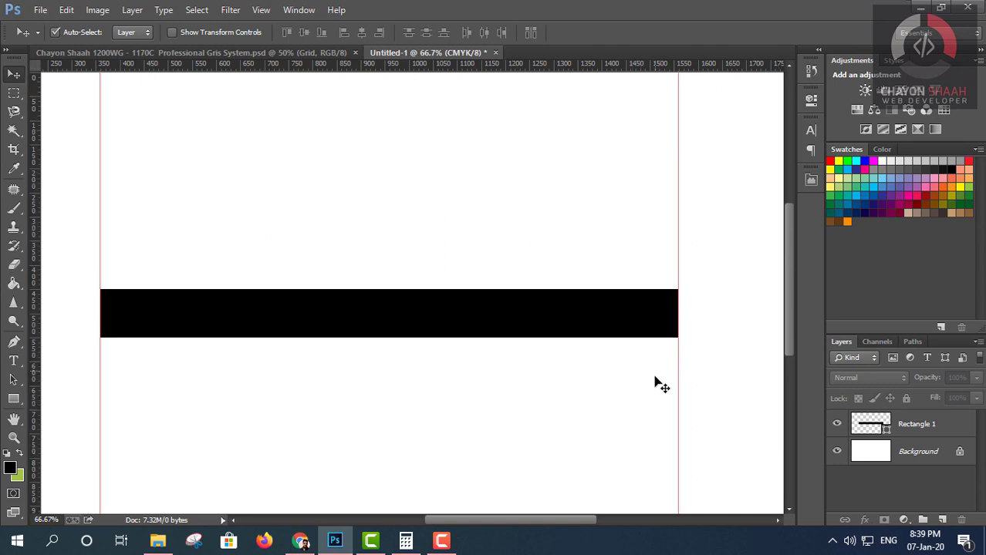
{"action": "scroll", "coordinate": [661, 385], "scroll_direction": "up", "scroll_amount": 2}
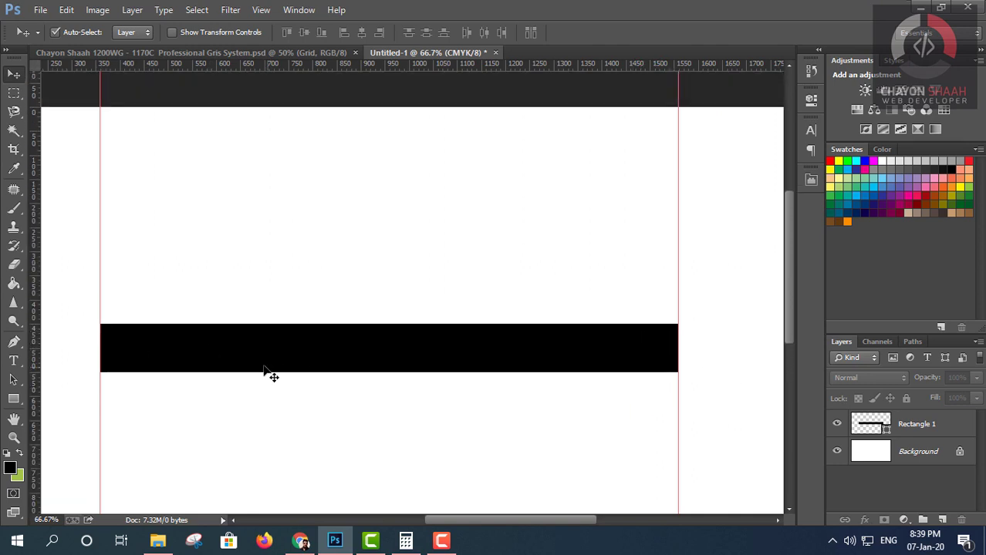
{"action": "left_click", "coordinate": [357, 349]}
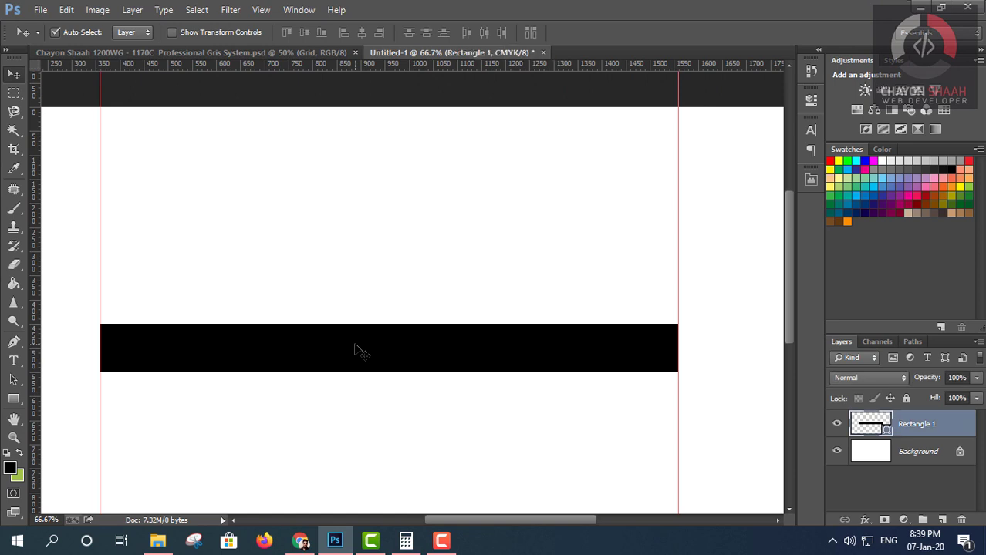
Delete the black bar, test a 1200 px marquee between the guides, and deselect.
{"action": "key", "text": "Delete"}
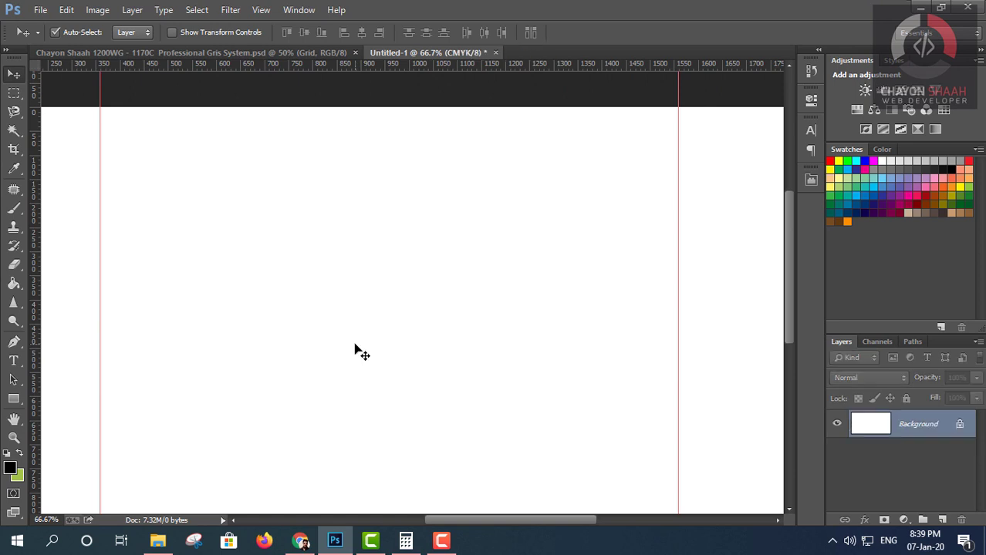
{"action": "left_click", "coordinate": [13, 93]}
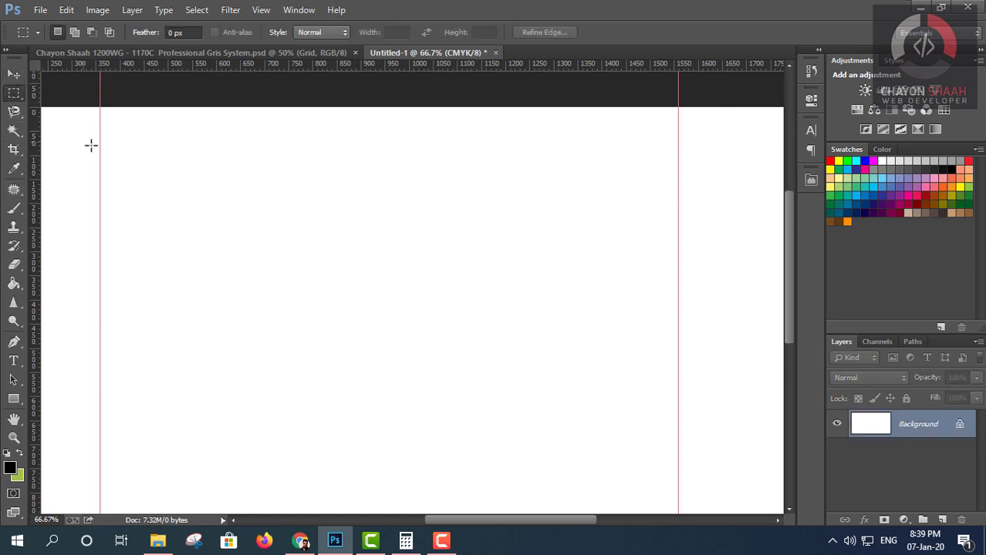
{"action": "left_click_drag", "start_coordinate": [101, 149], "coordinate": [680, 314]}
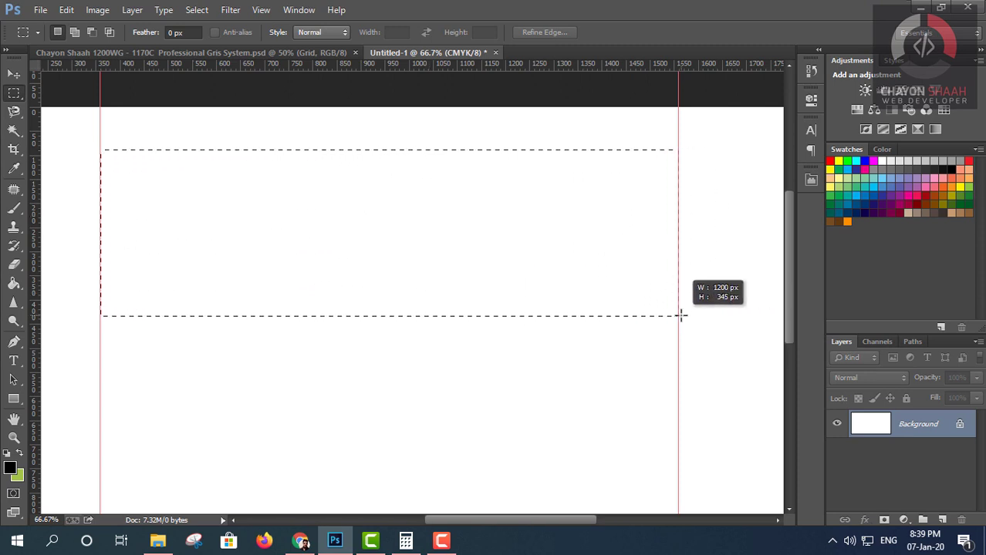
{"action": "left_click", "coordinate": [678, 316]}
{"action": "key", "text": "ctrl+z"}
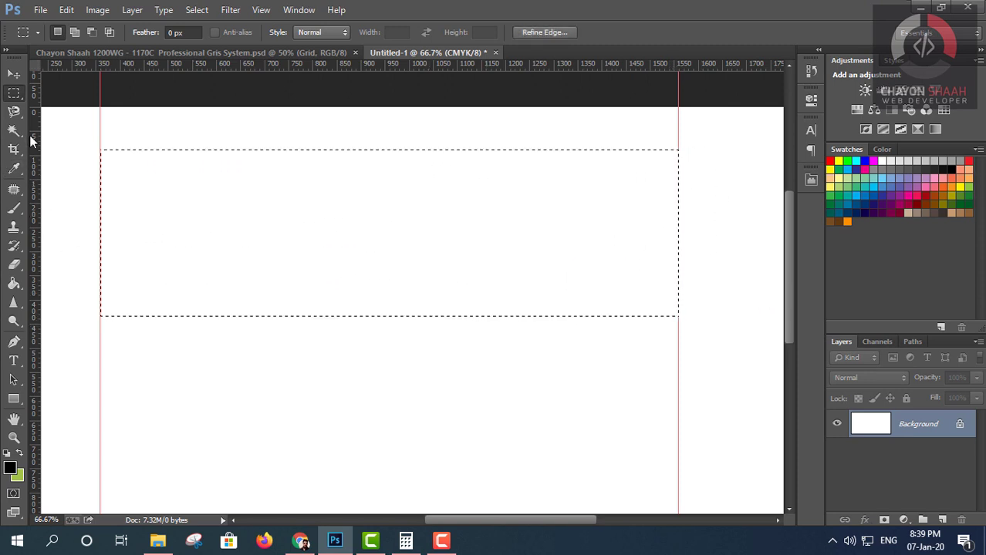
{"action": "left_click", "coordinate": [104, 222]}
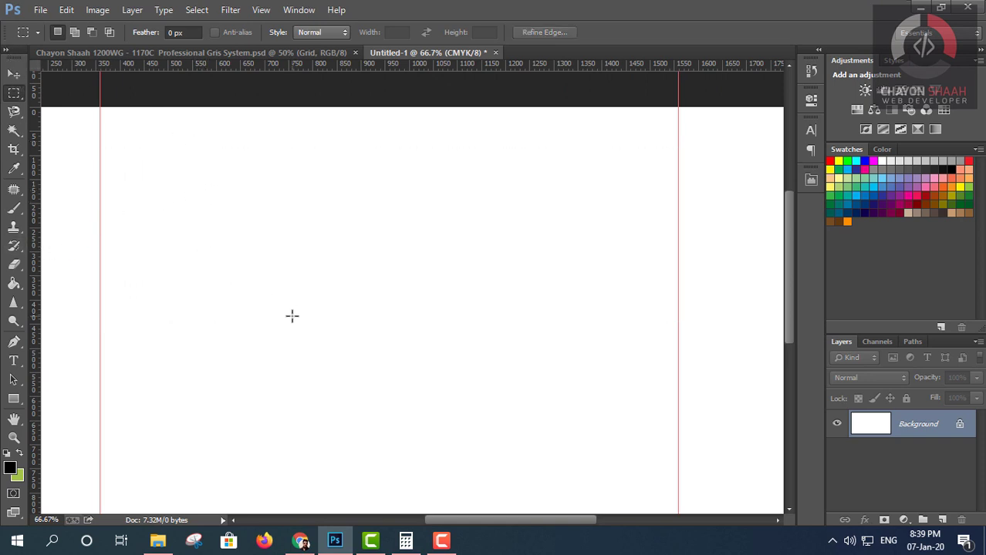
{"action": "left_click", "coordinate": [14, 400]}
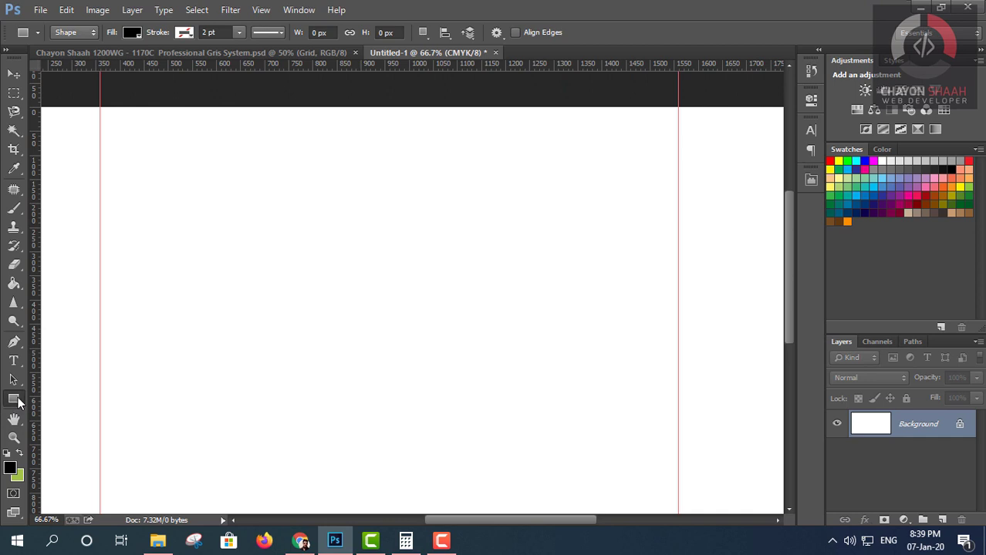
Create a 15 × 15 px square and fill it blue.
{"action": "left_click", "coordinate": [209, 280]}
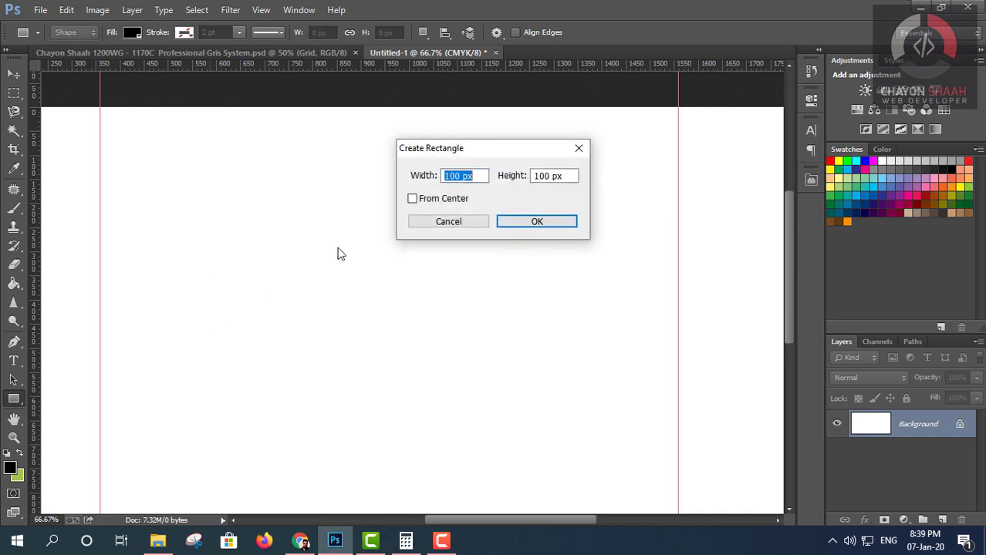
{"action": "left_click", "coordinate": [456, 176]}
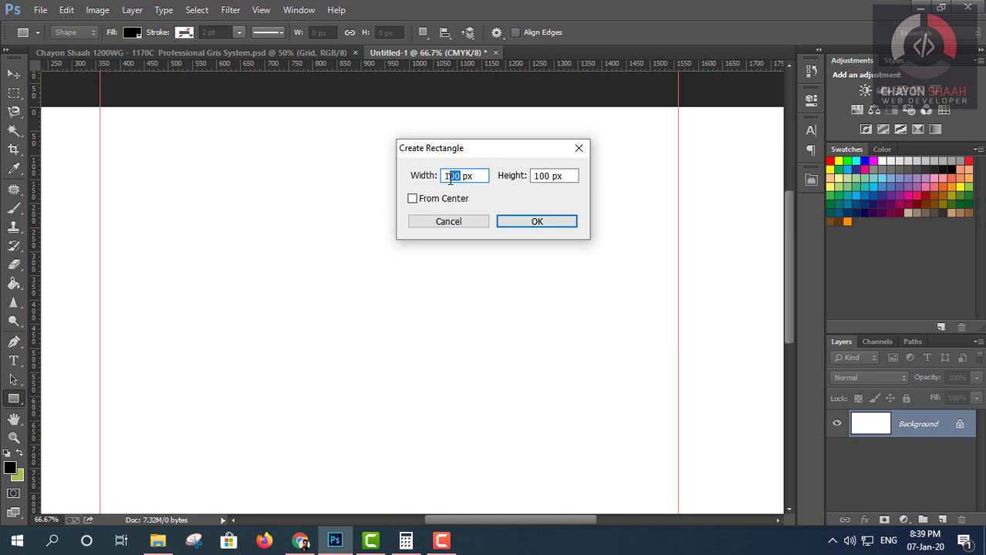
{"action": "type", "text": "5"}
{"action": "left_click_drag", "start_coordinate": [549, 175], "coordinate": [539, 176]}
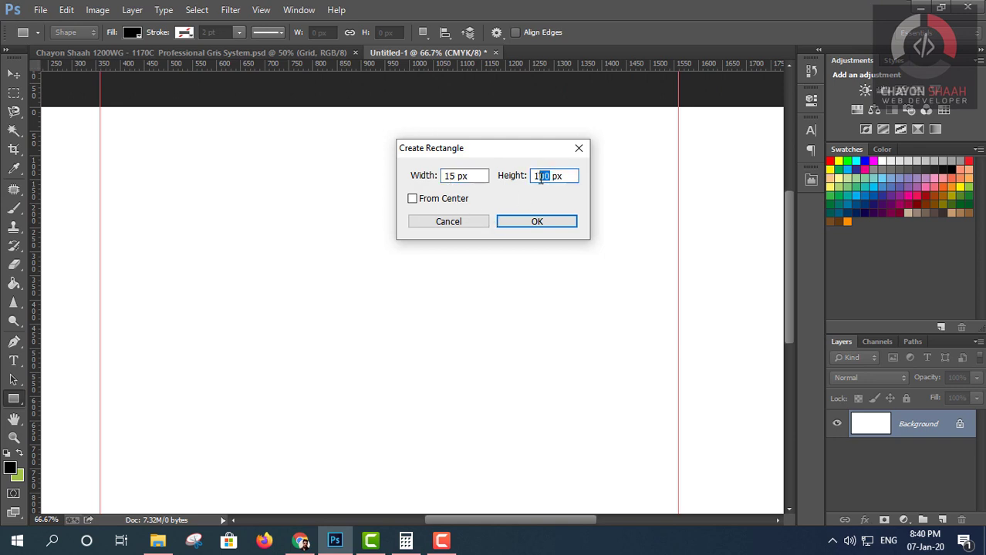
{"action": "type", "text": "5"}
{"action": "left_click", "coordinate": [528, 220]}
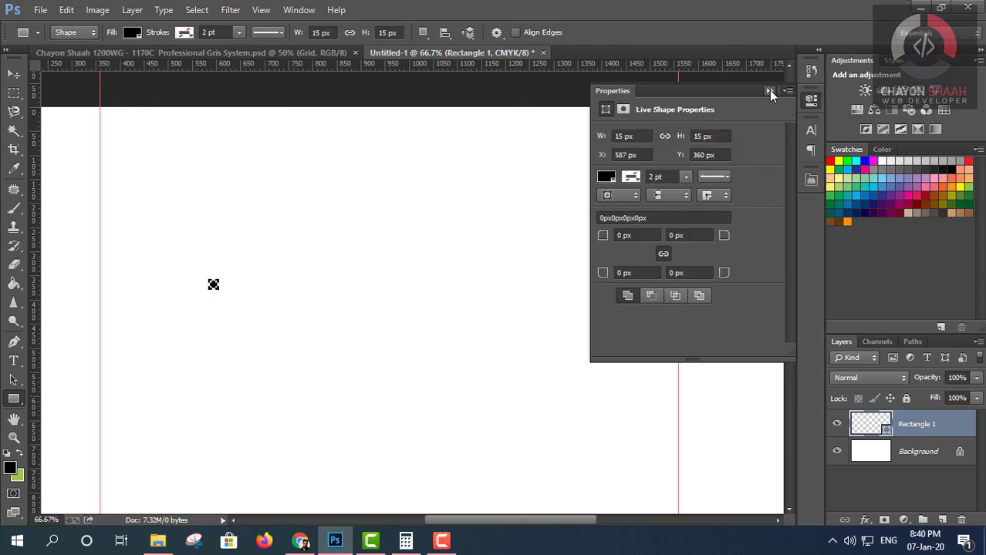
{"action": "left_click", "coordinate": [606, 179]}
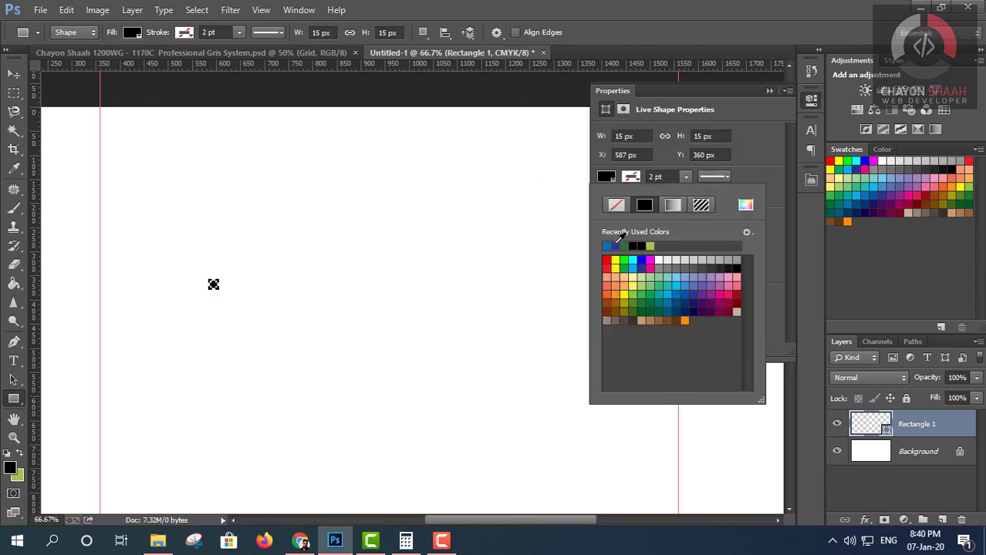
{"action": "left_click", "coordinate": [606, 246]}
{"action": "left_click", "coordinate": [769, 93]}
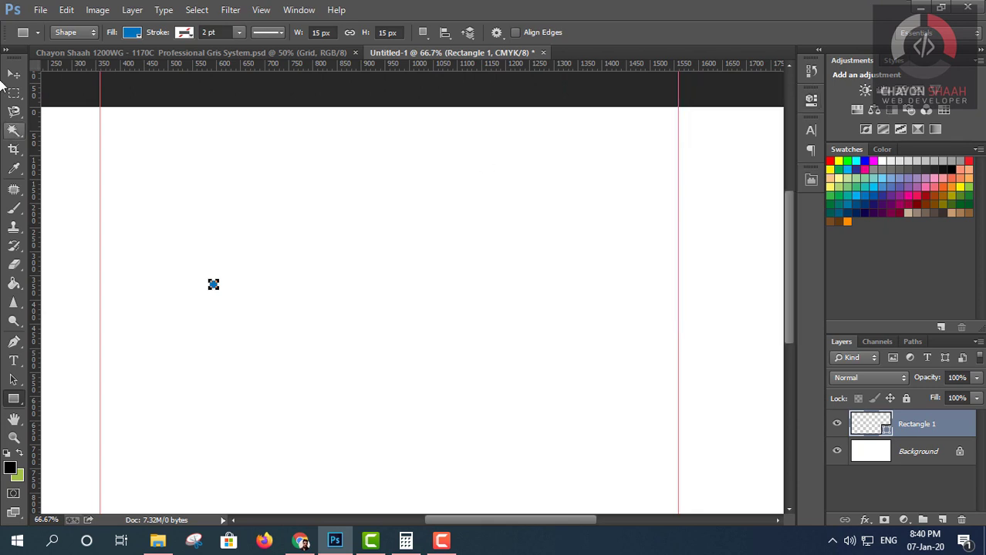
{"action": "left_click", "coordinate": [13, 74]}
Add a second square measuring 70 × 70 px.
{"action": "left_click", "coordinate": [14, 399]}
{"action": "left_click", "coordinate": [283, 284]}
{"action": "type", "text": "70"}
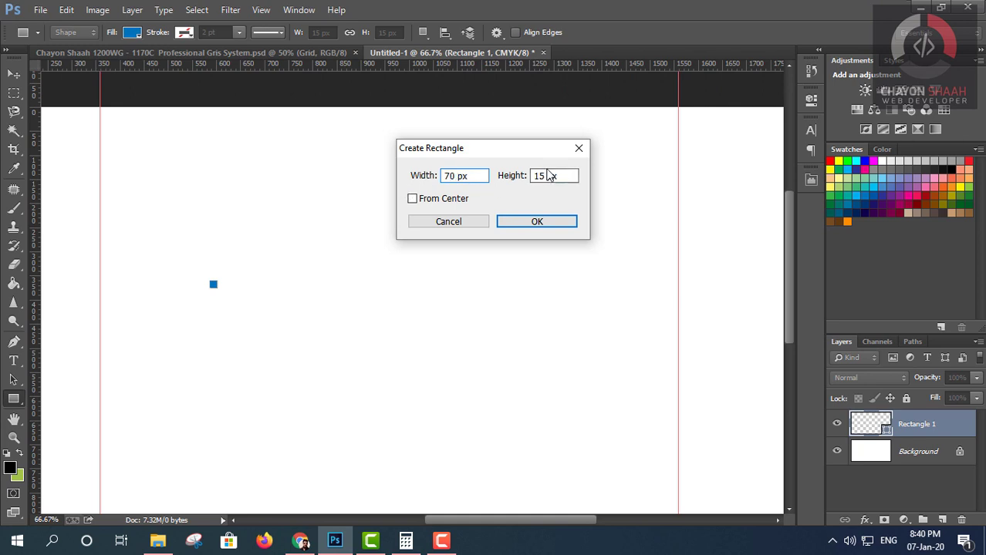
{"action": "left_click_drag", "start_coordinate": [542, 177], "coordinate": [534, 179]}
{"action": "left_click", "coordinate": [561, 228]}
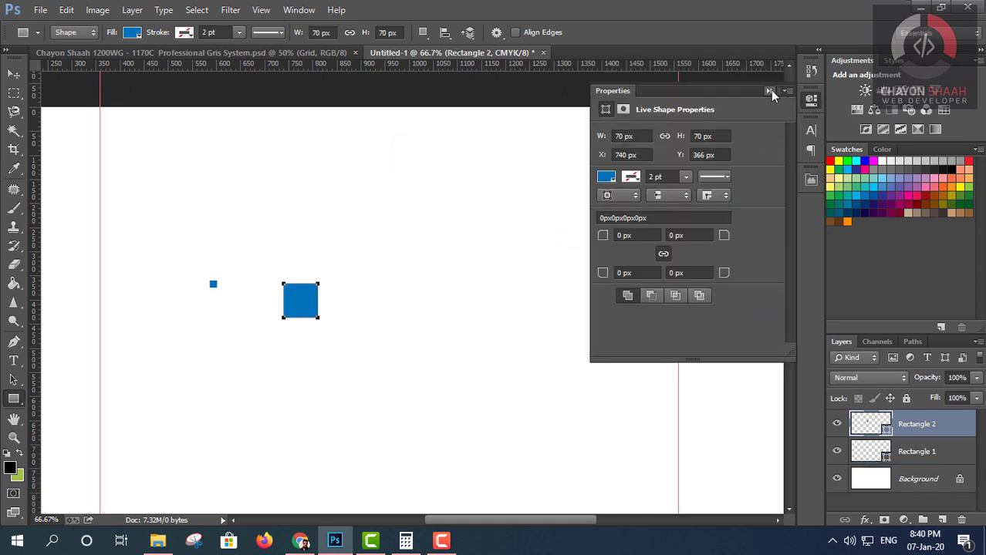
{"action": "left_click", "coordinate": [769, 91]}
{"action": "left_click", "coordinate": [13, 76]}
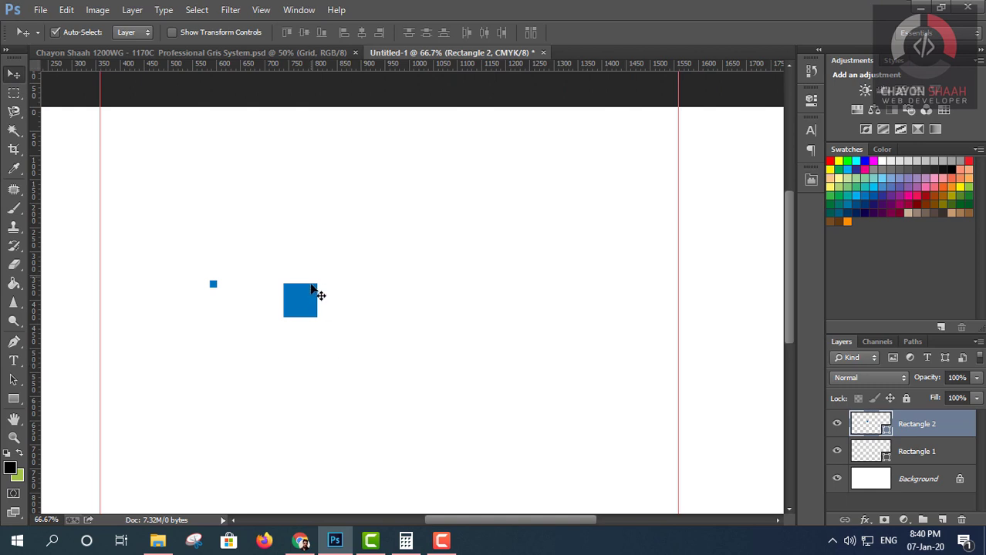
Move the 70 px square below-left of the blue square and fill it red (bc1f00).
{"action": "left_click_drag", "start_coordinate": [311, 287], "coordinate": [185, 329]}
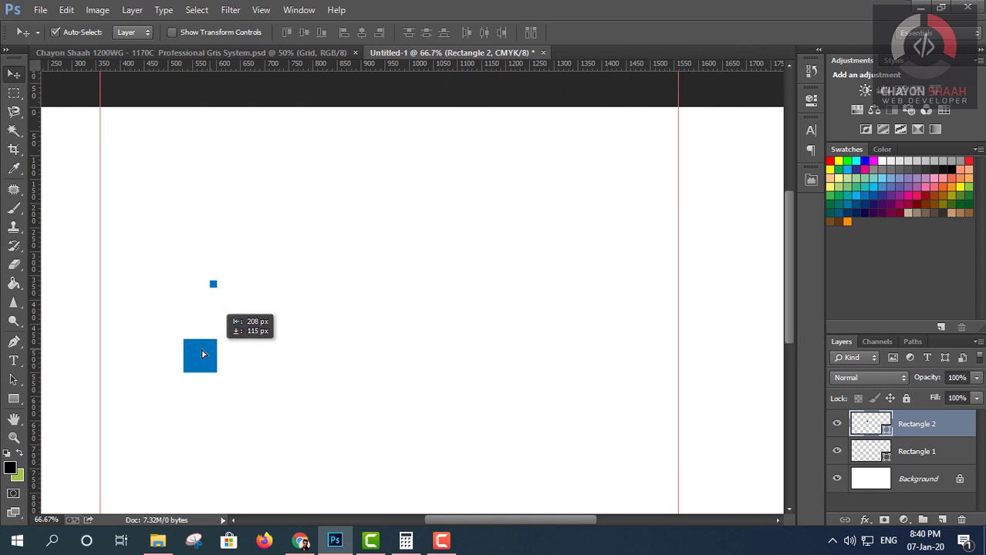
{"action": "double_click", "coordinate": [871, 428]}
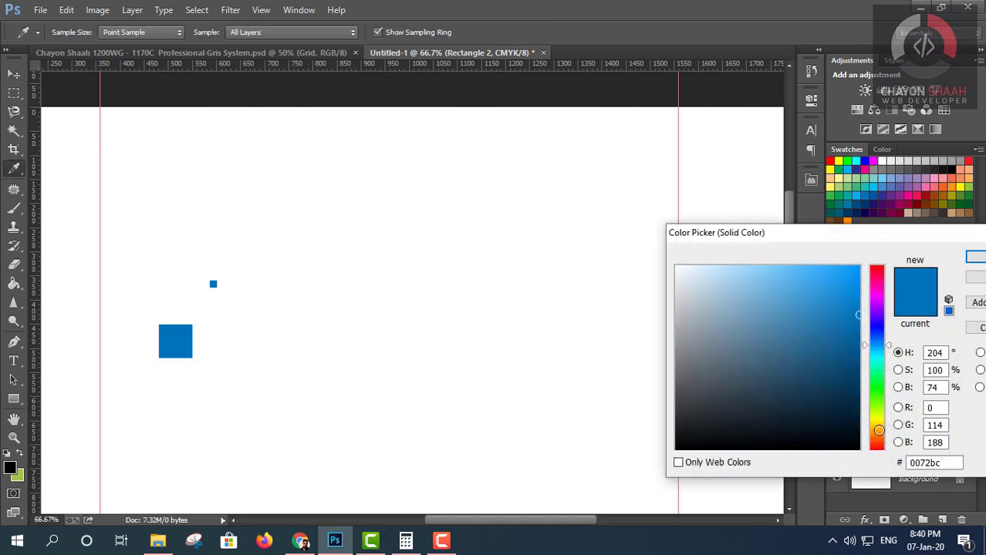
{"action": "left_click", "coordinate": [883, 450]}
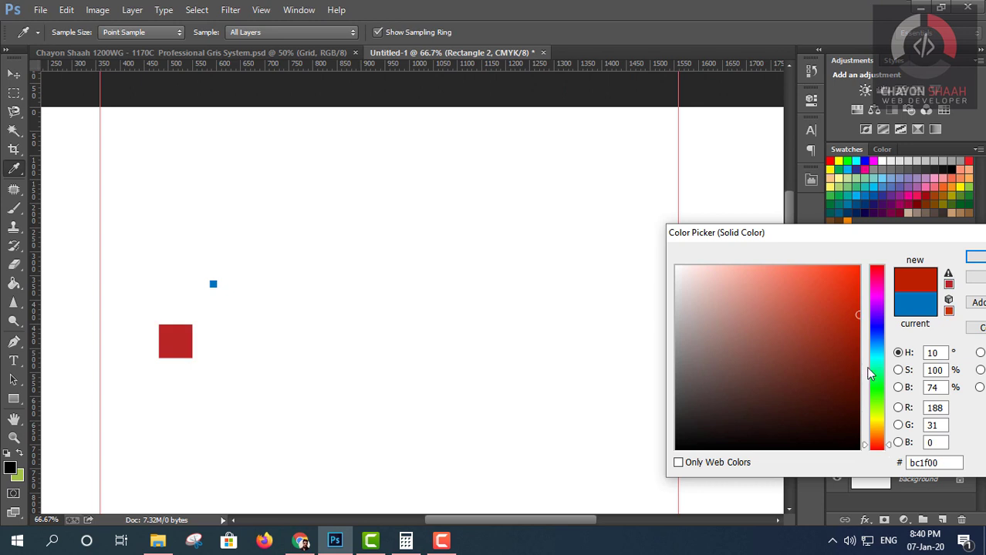
{"action": "left_click", "coordinate": [853, 298]}
{"action": "left_click", "coordinate": [973, 259]}
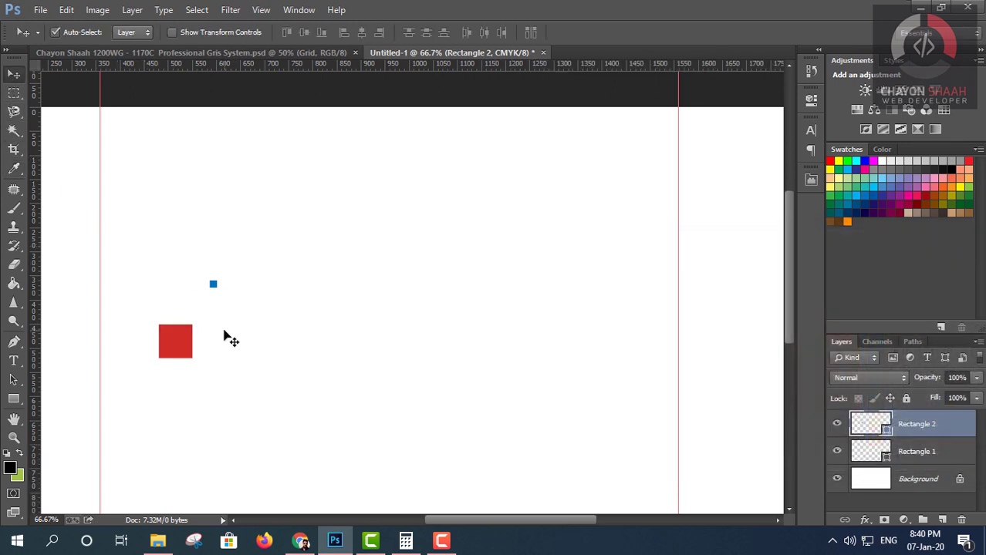
{"action": "scroll", "coordinate": [223, 337], "scroll_direction": "up", "scroll_amount": 1}
{"action": "scroll", "coordinate": [222, 328], "scroll_direction": "down", "scroll_amount": 1}
{"action": "scroll", "coordinate": [222, 328], "scroll_direction": "down", "scroll_amount": 1}
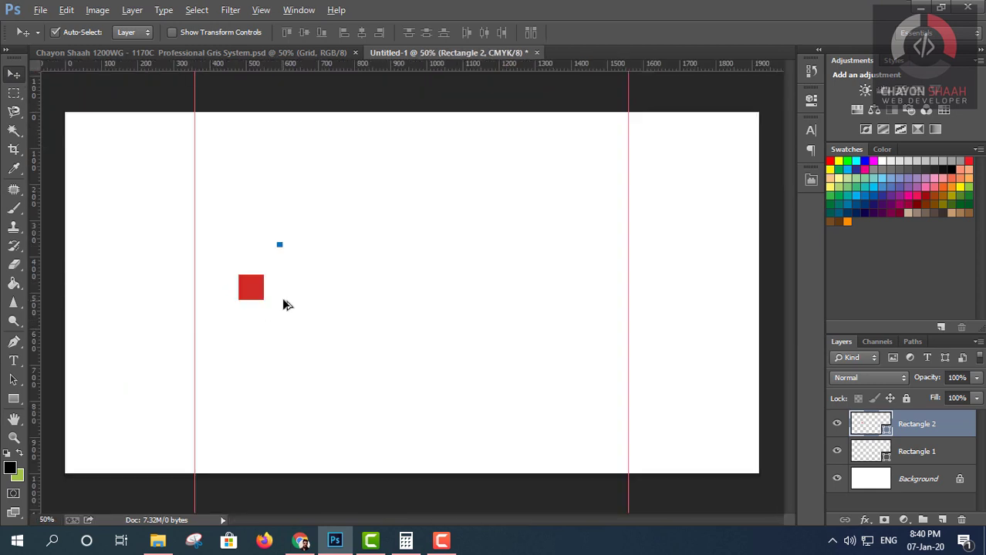
{"action": "scroll", "coordinate": [283, 304], "scroll_direction": "up", "scroll_amount": 1}
Move the red square aside and line the small blue square up against the left guide.
{"action": "left_click_drag", "start_coordinate": [259, 292], "coordinate": [382, 299]}
{"action": "scroll", "coordinate": [193, 243], "scroll_direction": "up", "scroll_amount": 2}
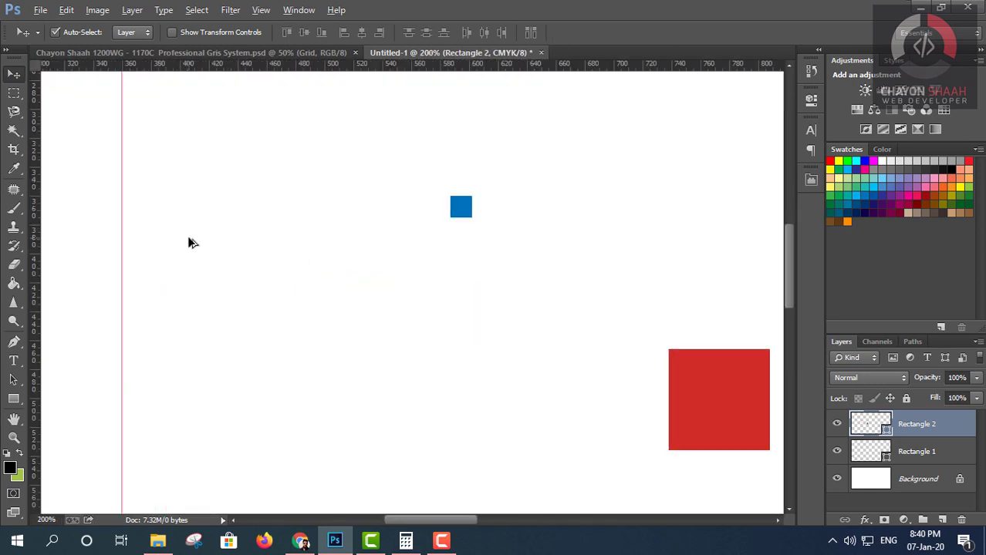
{"action": "scroll", "coordinate": [192, 242], "scroll_direction": "down", "scroll_amount": 2}
{"action": "left_click_drag", "start_coordinate": [281, 230], "coordinate": [171, 234]}
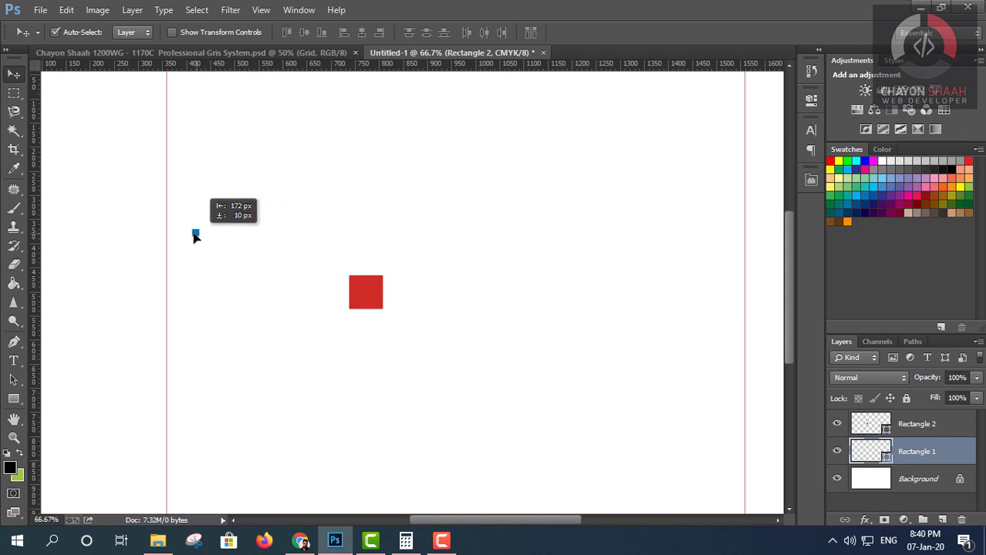
{"action": "scroll", "coordinate": [173, 235], "scroll_direction": "up", "scroll_amount": 4}
{"action": "scroll", "coordinate": [174, 241], "scroll_direction": "up", "scroll_amount": 2}
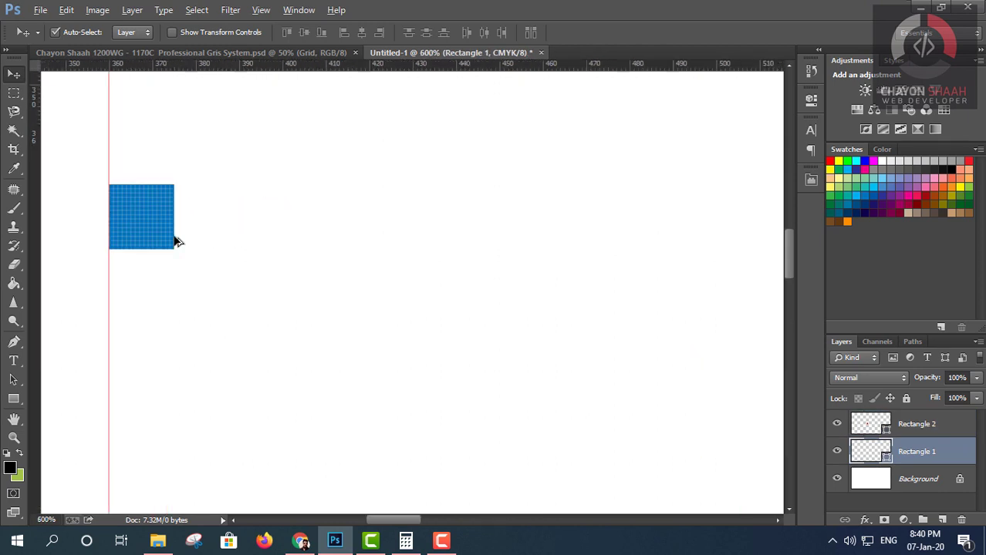
Add a new vertical guide aligned with the blue square's right edge.
{"action": "left_click_drag", "start_coordinate": [84, 245], "coordinate": [250, 270]}
{"action": "right_click", "coordinate": [251, 271]}
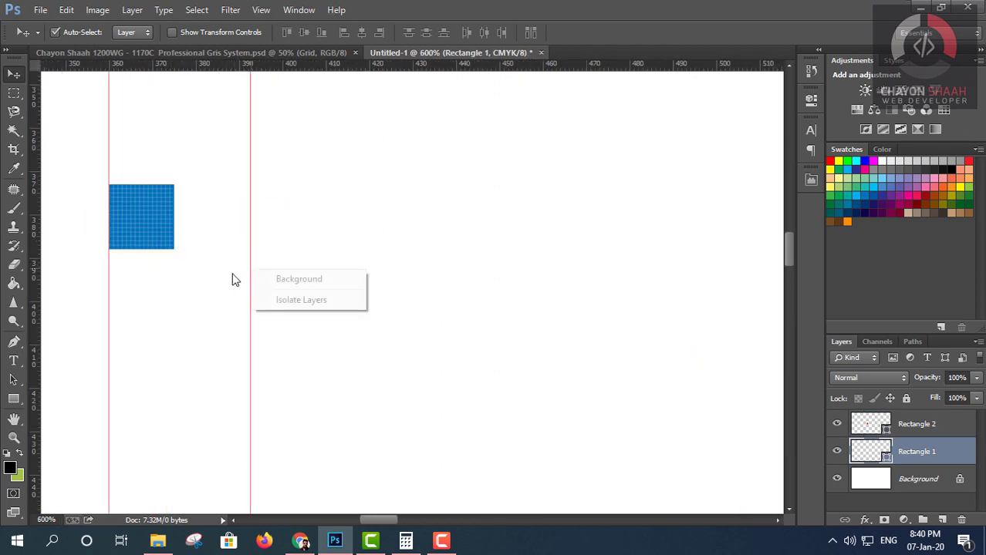
{"action": "left_click", "coordinate": [263, 203]}
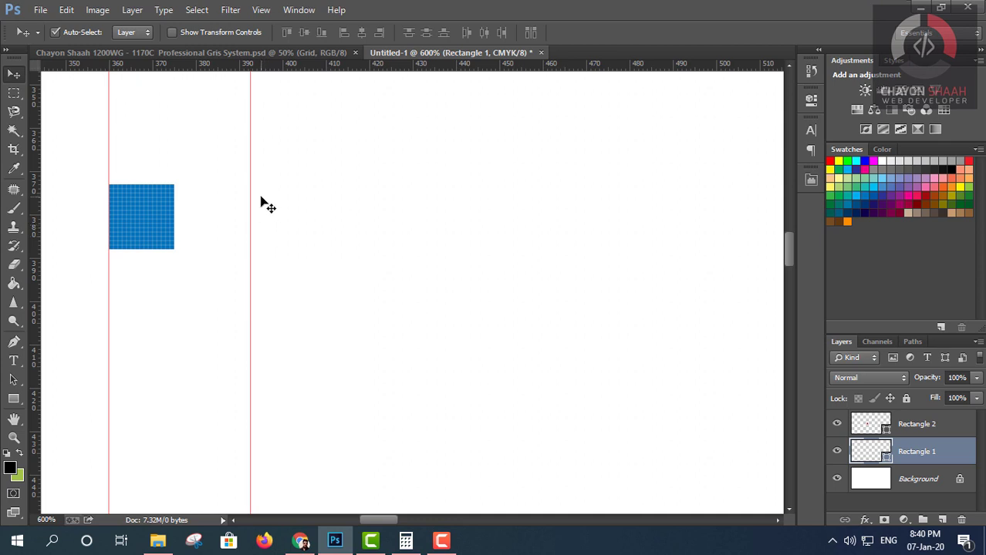
{"action": "left_click_drag", "start_coordinate": [245, 207], "coordinate": [174, 214]}
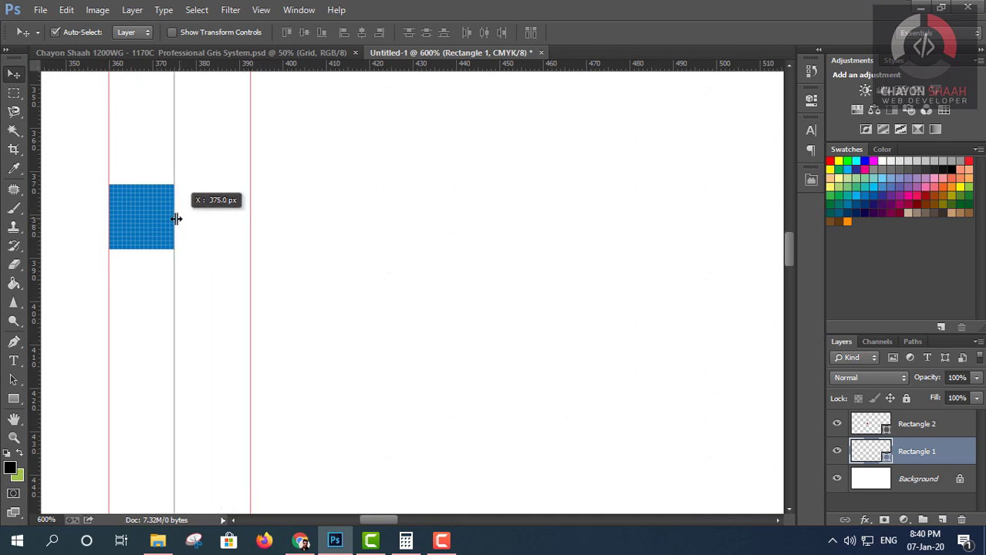
{"action": "scroll", "coordinate": [157, 223], "scroll_direction": "up", "scroll_amount": 1}
{"action": "scroll", "coordinate": [157, 223], "scroll_direction": "up", "scroll_amount": 1}
{"action": "scroll", "coordinate": [157, 223], "scroll_direction": "down", "scroll_amount": 1}
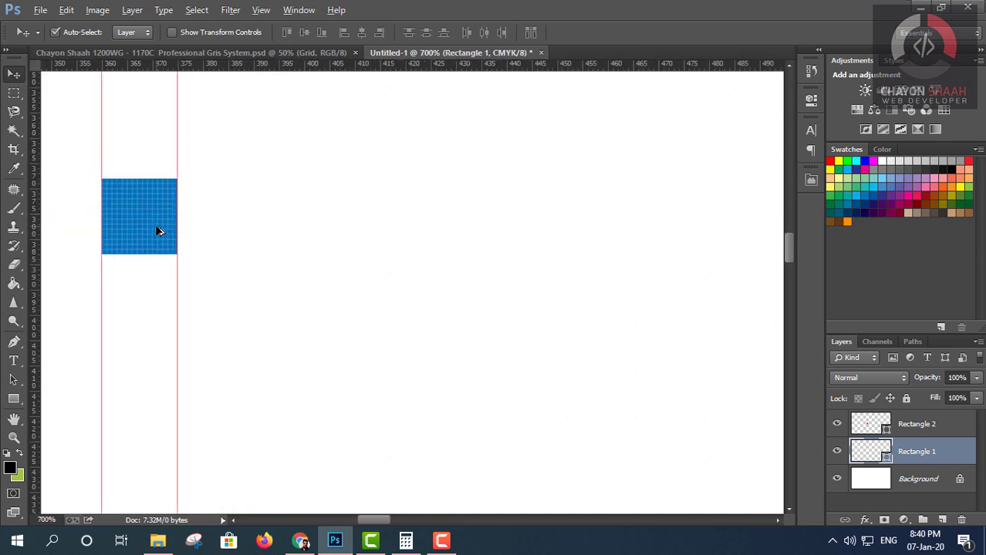
{"action": "scroll", "coordinate": [156, 223], "scroll_direction": "down", "scroll_amount": 1}
{"action": "scroll", "coordinate": [155, 224], "scroll_direction": "up", "scroll_amount": 1}
{"action": "scroll", "coordinate": [155, 224], "scroll_direction": "down", "scroll_amount": 2}
{"action": "scroll", "coordinate": [134, 241], "scroll_direction": "down", "scroll_amount": 2}
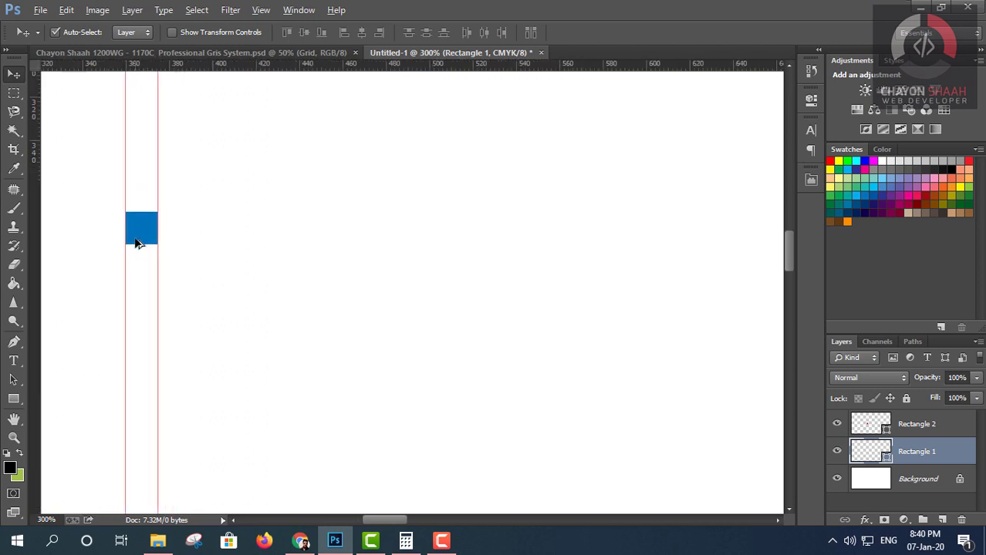
{"action": "scroll", "coordinate": [135, 241], "scroll_direction": "down", "scroll_amount": 1}
{"action": "scroll", "coordinate": [136, 241], "scroll_direction": "up", "scroll_amount": 1}
{"action": "scroll", "coordinate": [136, 242], "scroll_direction": "up", "scroll_amount": 3}
{"action": "scroll", "coordinate": [123, 241], "scroll_direction": "up", "scroll_amount": 3}
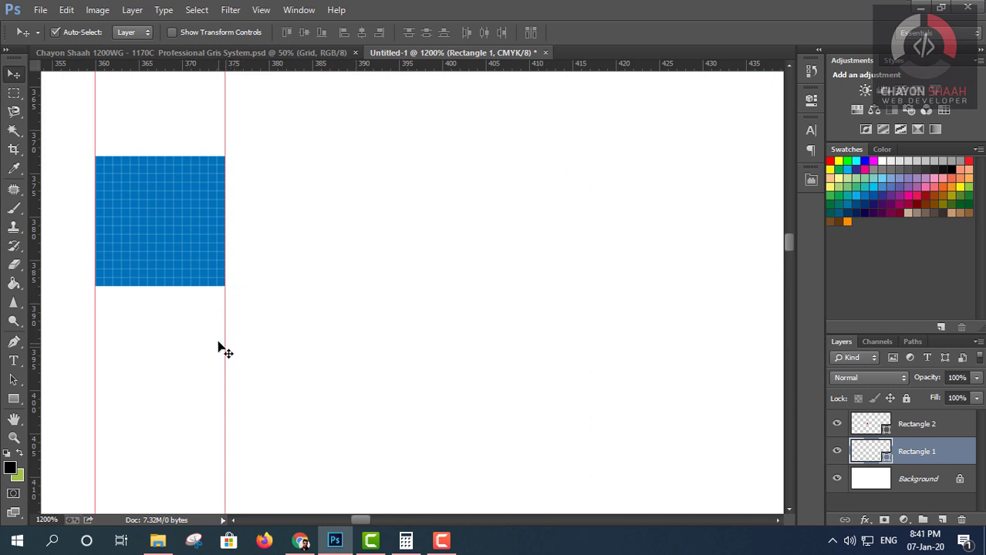
Navigate the canvas view and select the red 70 px square.
{"action": "scroll", "coordinate": [217, 349], "scroll_direction": "down", "scroll_amount": 2}
{"action": "scroll", "coordinate": [215, 332], "scroll_direction": "down", "scroll_amount": 1}
{"action": "scroll", "coordinate": [370, 368], "scroll_direction": "down", "scroll_amount": 1}
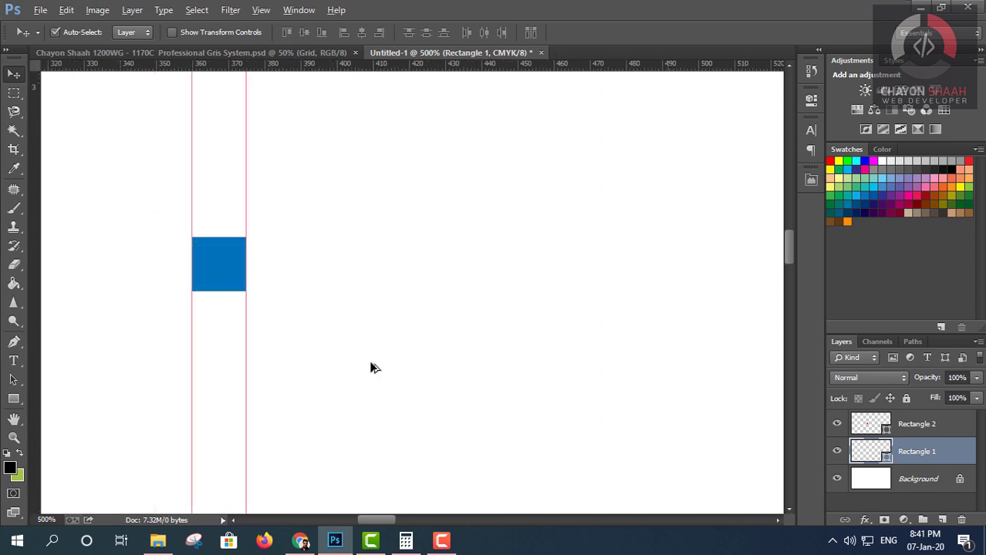
{"action": "scroll", "coordinate": [355, 366], "scroll_direction": "down", "scroll_amount": 3}
{"action": "scroll", "coordinate": [339, 360], "scroll_direction": "down", "scroll_amount": 2}
{"action": "scroll", "coordinate": [332, 352], "scroll_direction": "up", "scroll_amount": 1}
{"action": "scroll", "coordinate": [327, 354], "scroll_direction": "up", "scroll_amount": 2}
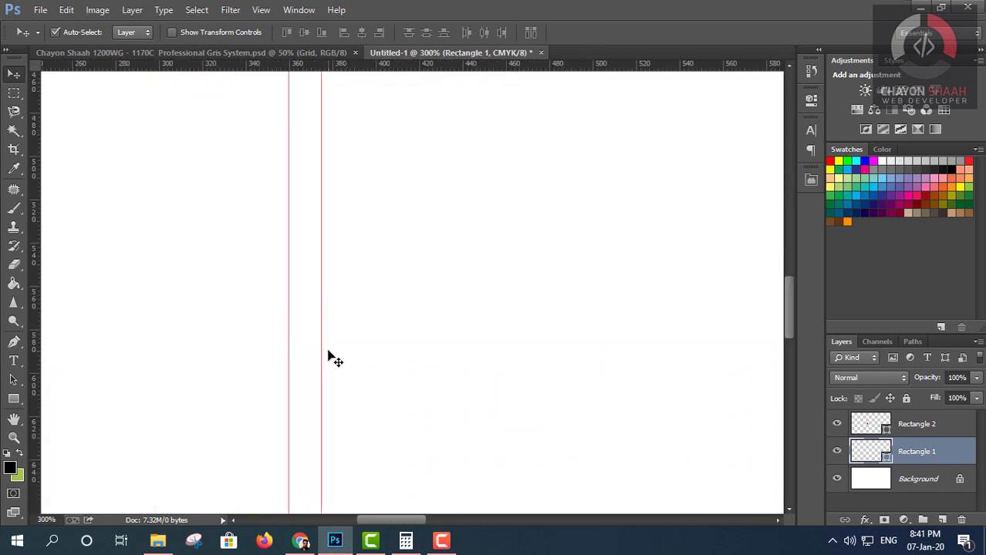
{"action": "scroll", "coordinate": [327, 354], "scroll_direction": "down", "scroll_amount": 5}
{"action": "scroll", "coordinate": [340, 332], "scroll_direction": "up", "scroll_amount": 5}
{"action": "scroll", "coordinate": [358, 301], "scroll_direction": "up", "scroll_amount": 5}
{"action": "scroll", "coordinate": [366, 291], "scroll_direction": "down", "scroll_amount": 8}
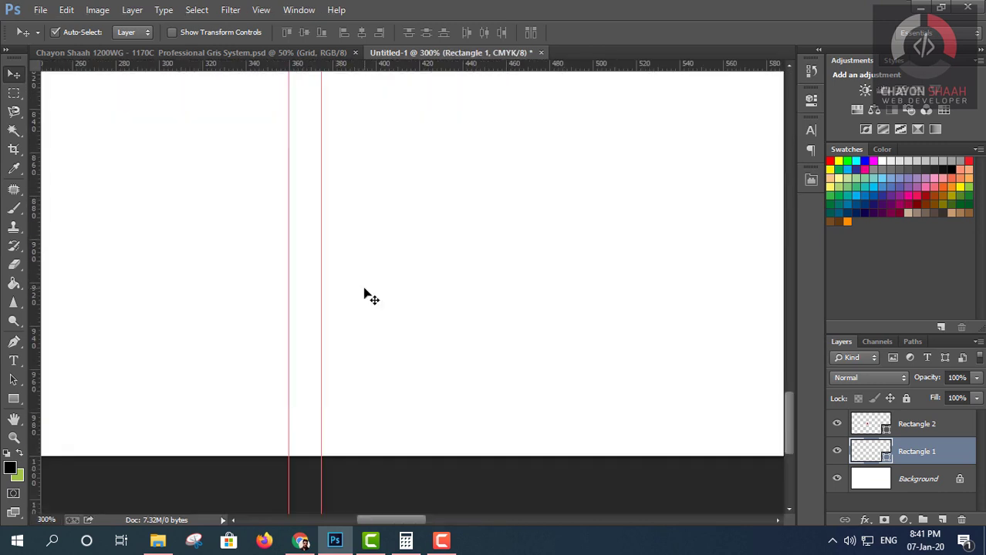
{"action": "scroll", "coordinate": [371, 297], "scroll_direction": "up", "scroll_amount": 3}
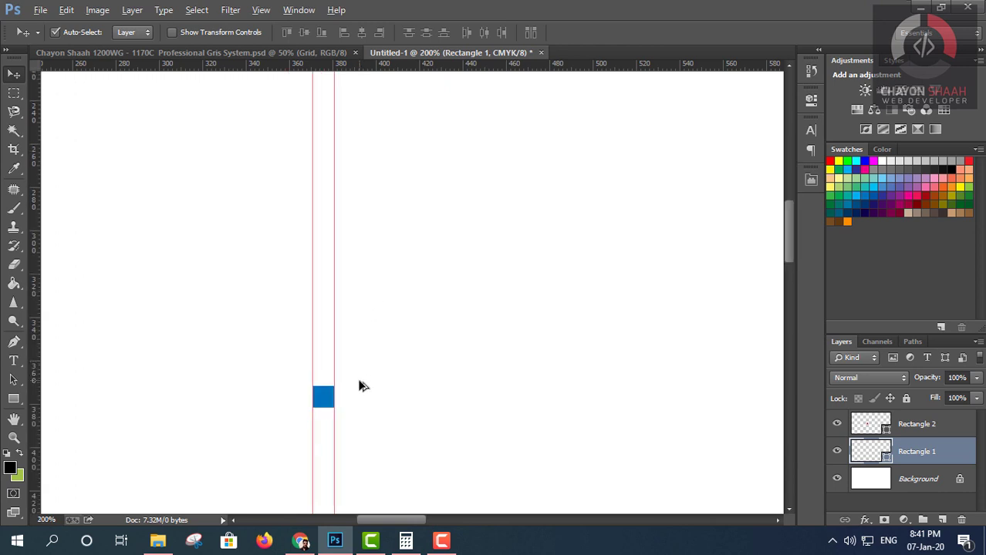
{"action": "scroll", "coordinate": [359, 384], "scroll_direction": "down", "scroll_amount": 5}
{"action": "left_click", "coordinate": [369, 294]}
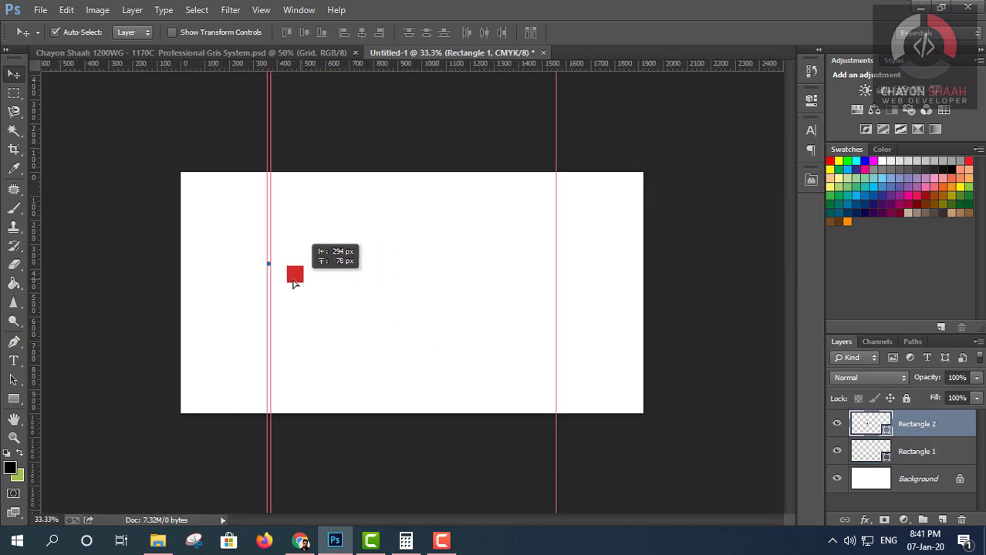
Move the red 70 px square left until it sits against the guide.
{"action": "left_click_drag", "start_coordinate": [333, 290], "coordinate": [287, 285]}
{"action": "scroll", "coordinate": [286, 286], "scroll_direction": "up", "scroll_amount": 2}
{"action": "scroll", "coordinate": [198, 316], "scroll_direction": "up", "scroll_amount": 2}
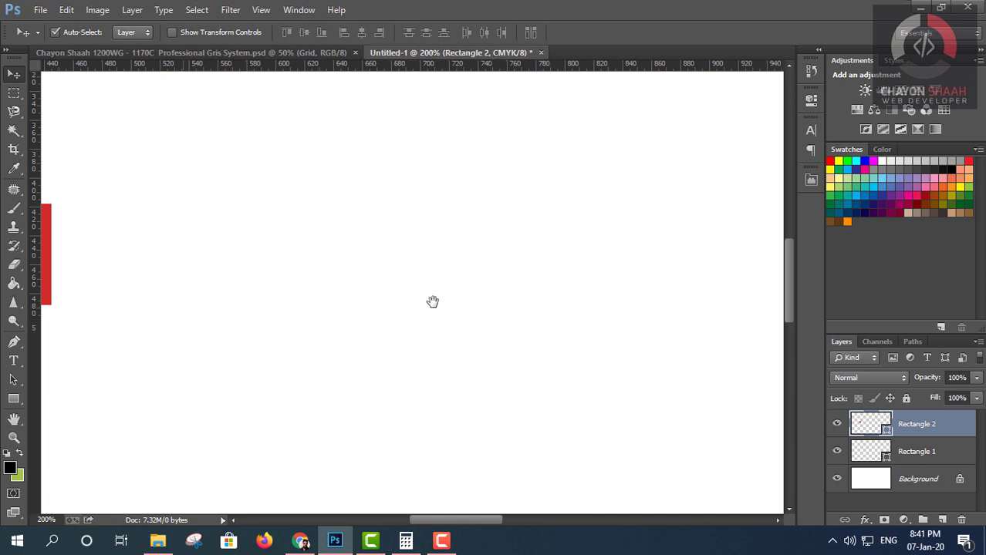
{"action": "left_click_drag", "start_coordinate": [433, 301], "coordinate": [515, 297]}
{"action": "scroll", "coordinate": [305, 255], "scroll_direction": "up", "scroll_amount": 1}
{"action": "scroll", "coordinate": [304, 255], "scroll_direction": "up", "scroll_amount": 1}
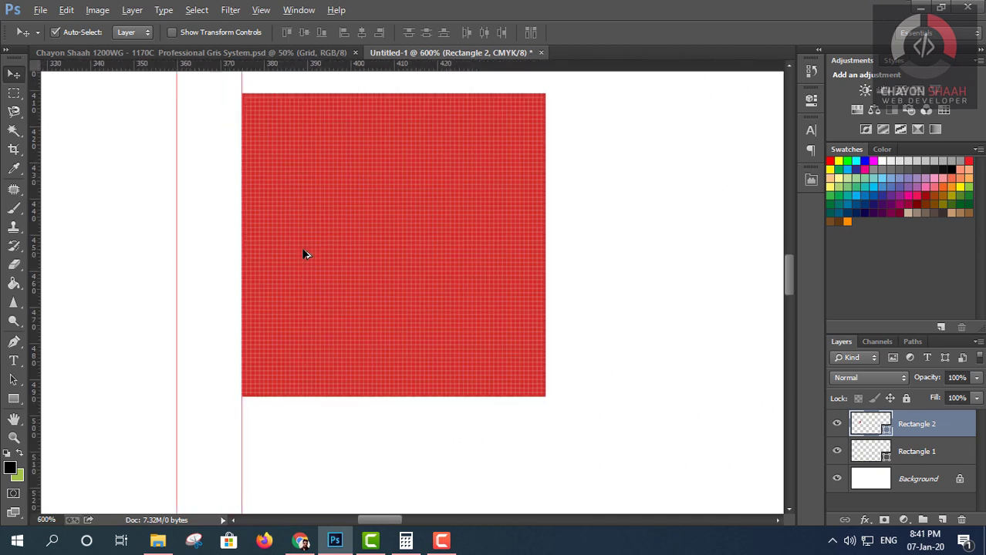
{"action": "left_click_drag", "start_coordinate": [305, 255], "coordinate": [317, 293]}
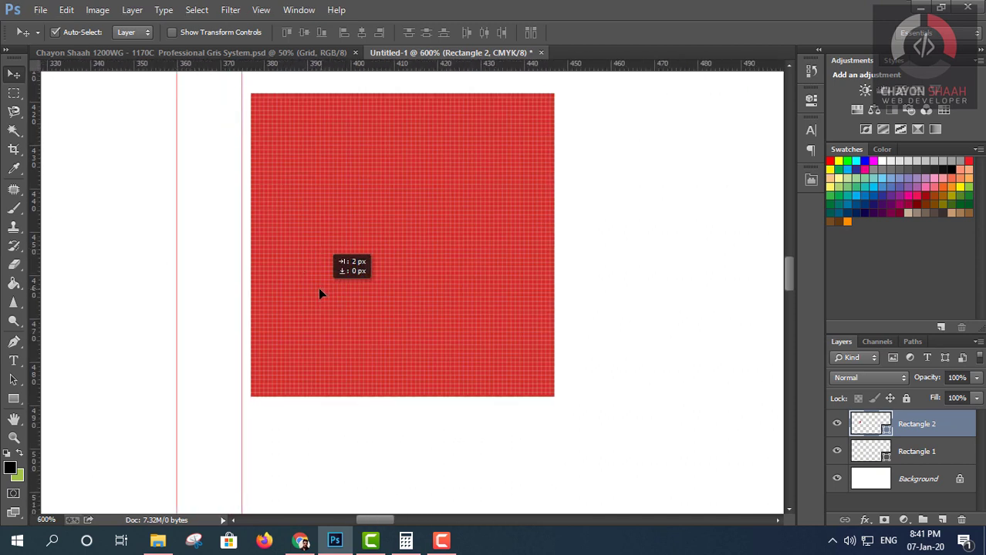
{"action": "scroll", "coordinate": [318, 306], "scroll_direction": "down", "scroll_amount": 1}
{"action": "scroll", "coordinate": [317, 307], "scroll_direction": "down", "scroll_amount": 2}
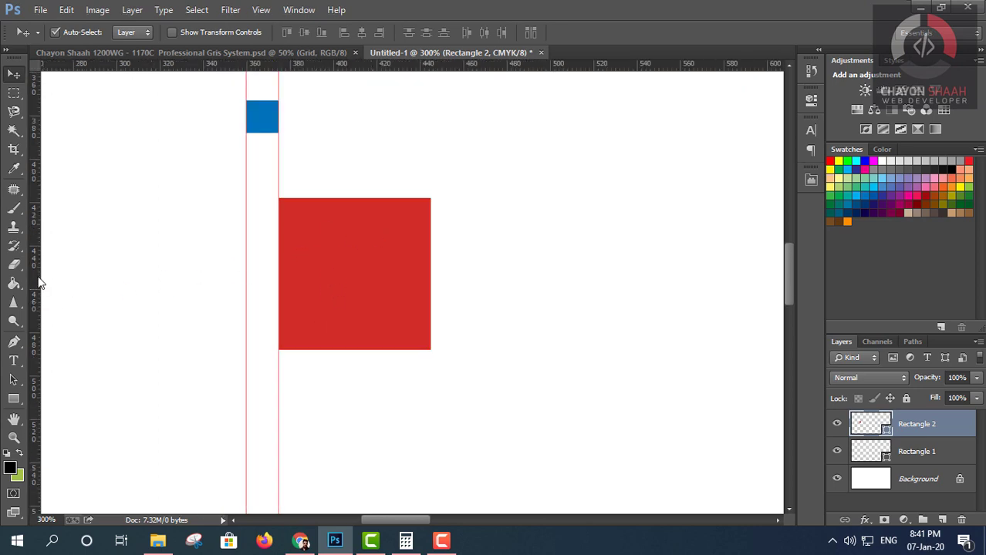
Add a vertical guide along the red square's right edge.
{"action": "left_click_drag", "start_coordinate": [92, 271], "coordinate": [429, 402]}
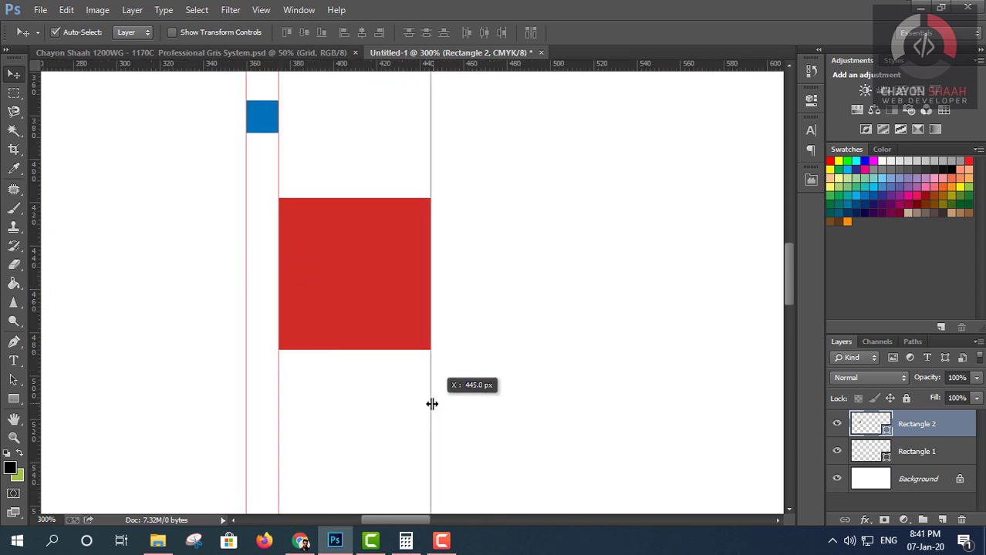
{"action": "scroll", "coordinate": [439, 288], "scroll_direction": "up", "scroll_amount": 3}
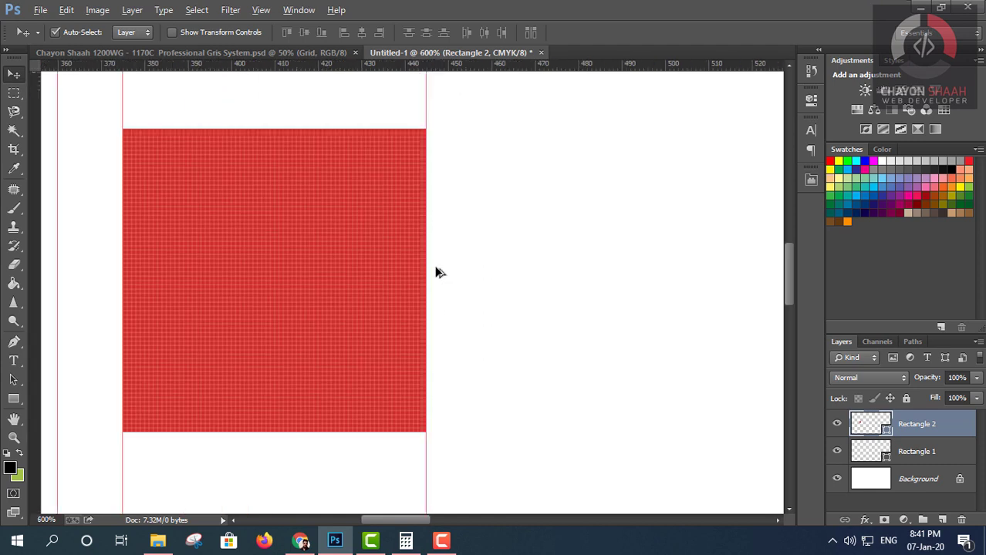
{"action": "scroll", "coordinate": [437, 274], "scroll_direction": "down", "scroll_amount": 1}
{"action": "scroll", "coordinate": [436, 273], "scroll_direction": "down", "scroll_amount": 1}
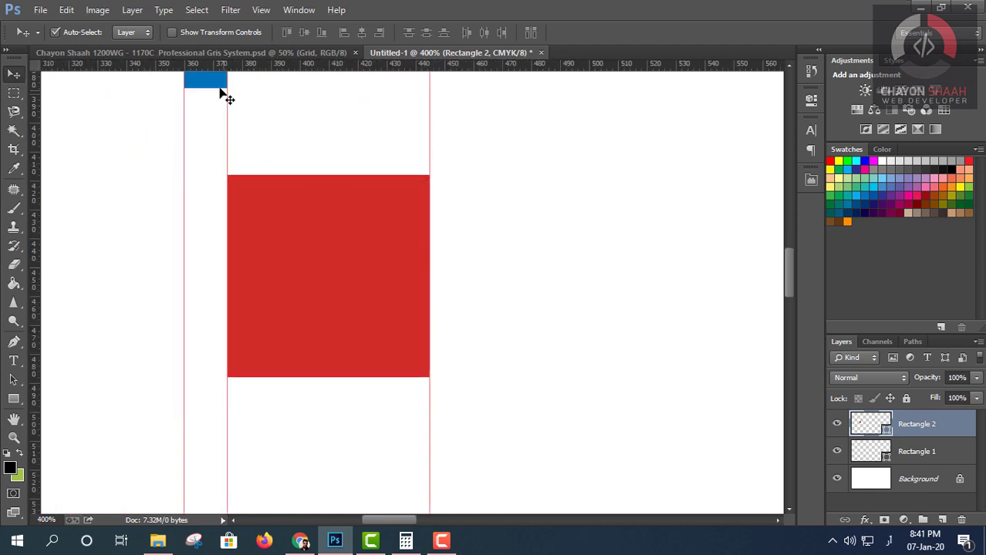
Move the blue square beside the red square and add a guide at its right edge (~461 px).
{"action": "left_click_drag", "start_coordinate": [209, 87], "coordinate": [455, 152]}
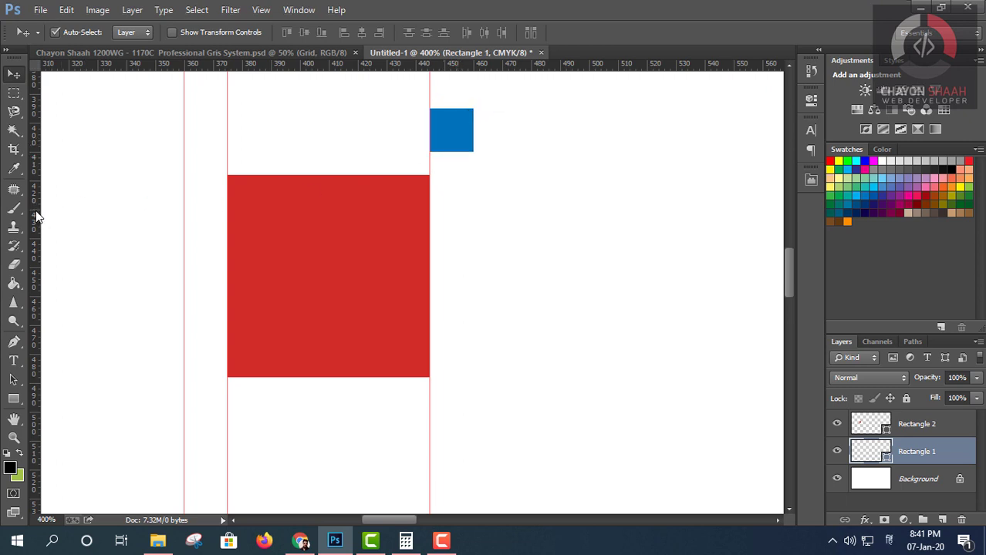
{"action": "left_click_drag", "start_coordinate": [37, 217], "coordinate": [451, 271]}
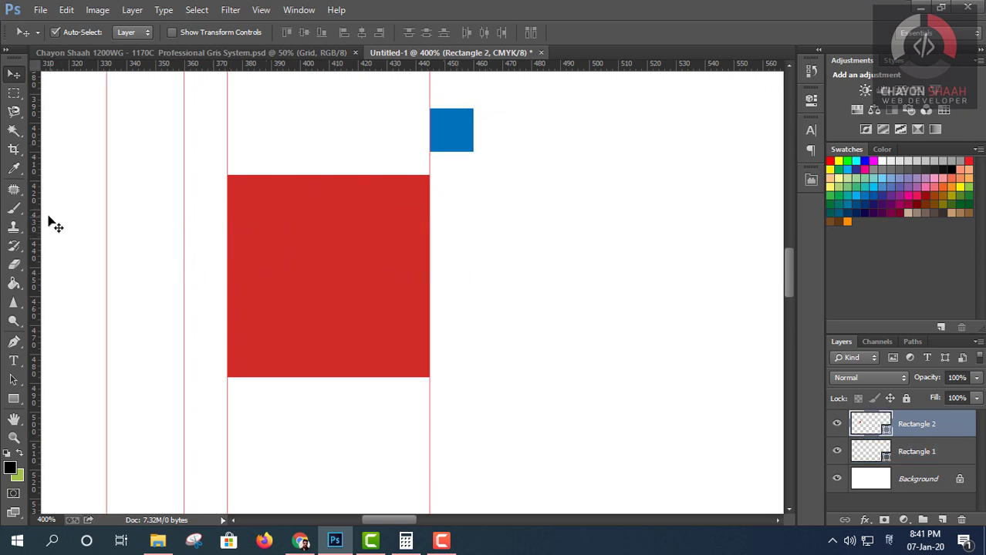
{"action": "left_click_drag", "start_coordinate": [33, 220], "coordinate": [473, 312]}
{"action": "scroll", "coordinate": [463, 178], "scroll_direction": "up", "scroll_amount": 3}
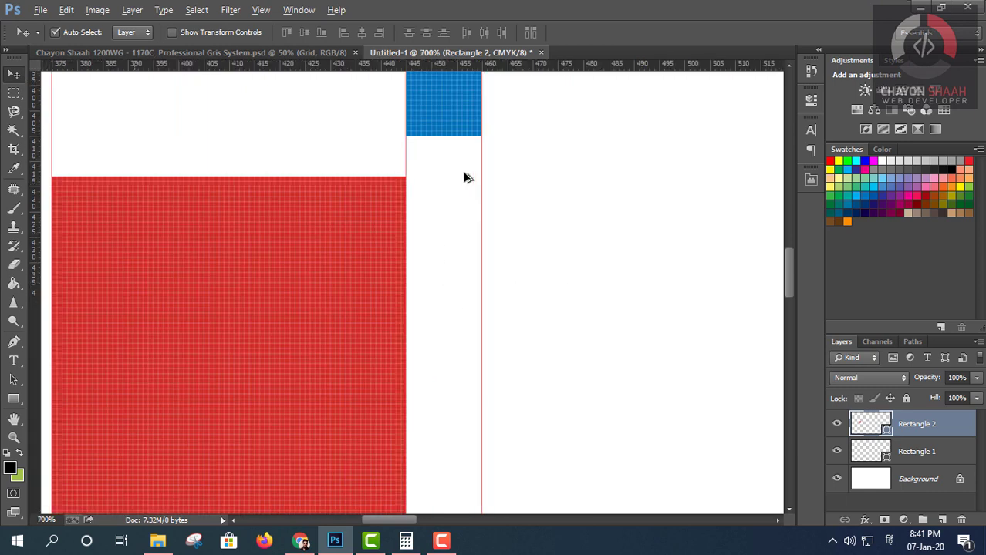
{"action": "scroll", "coordinate": [464, 179], "scroll_direction": "down", "scroll_amount": 1}
{"action": "scroll", "coordinate": [455, 180], "scroll_direction": "down", "scroll_amount": 4}
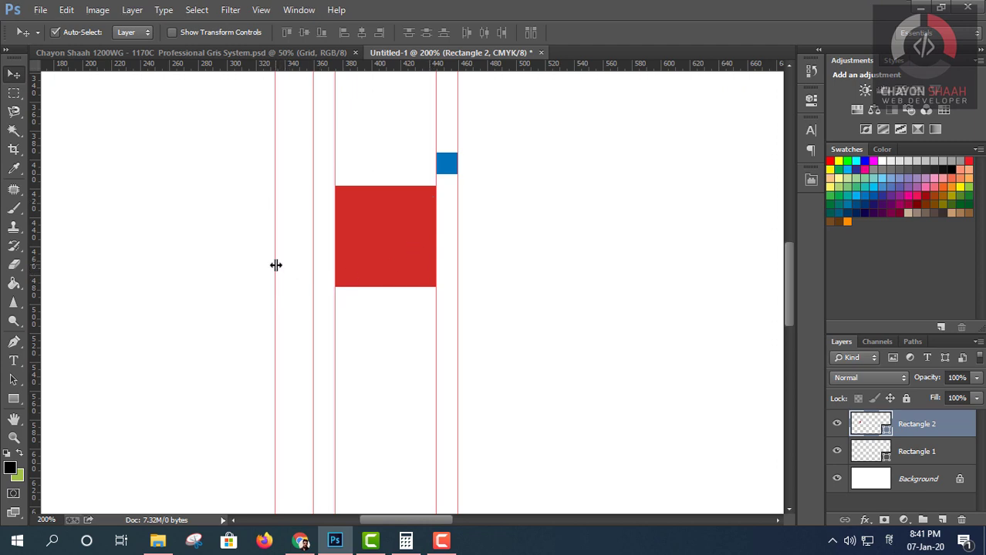
Drag the stray guide left of the columns off the canvas.
{"action": "left_click_drag", "start_coordinate": [275, 265], "coordinate": [12, 246]}
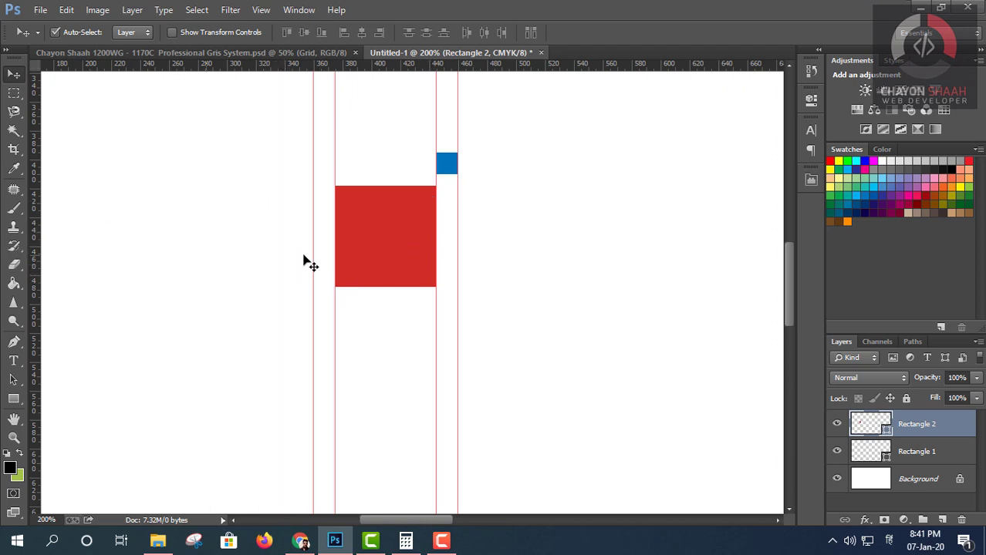
{"action": "scroll", "coordinate": [463, 253], "scroll_direction": "down", "scroll_amount": 2}
{"action": "scroll", "coordinate": [248, 278], "scroll_direction": "down", "scroll_amount": 2}
{"action": "scroll", "coordinate": [320, 269], "scroll_direction": "up", "scroll_amount": 1}
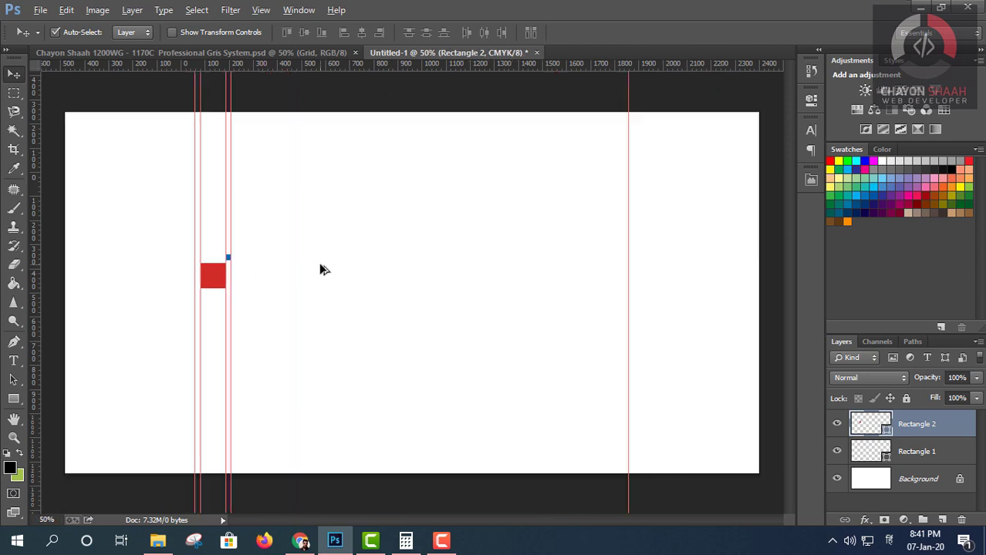
{"action": "scroll", "coordinate": [321, 269], "scroll_direction": "down", "scroll_amount": 1}
{"action": "scroll", "coordinate": [322, 269], "scroll_direction": "up", "scroll_amount": 1}
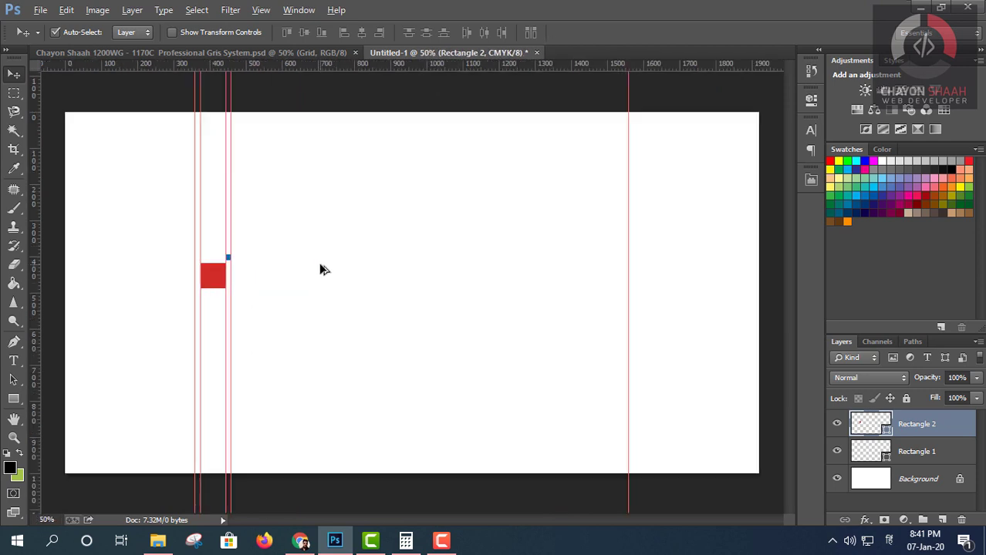
Draw trial rectangular marquee selections spanning the two guides, then deselect.
{"action": "left_click", "coordinate": [14, 92]}
{"action": "scroll", "coordinate": [211, 165], "scroll_direction": "up", "scroll_amount": 2}
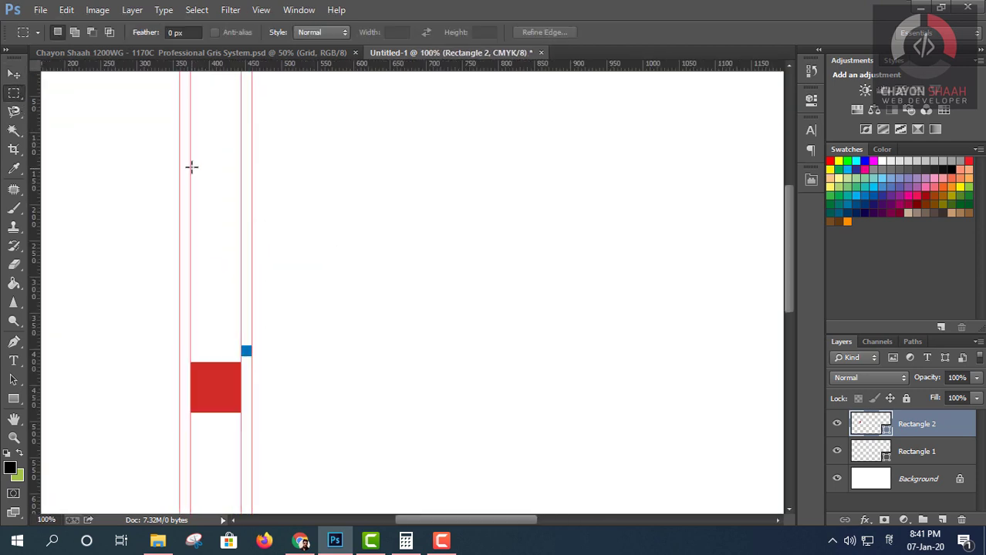
{"action": "left_click_drag", "start_coordinate": [191, 166], "coordinate": [241, 220]}
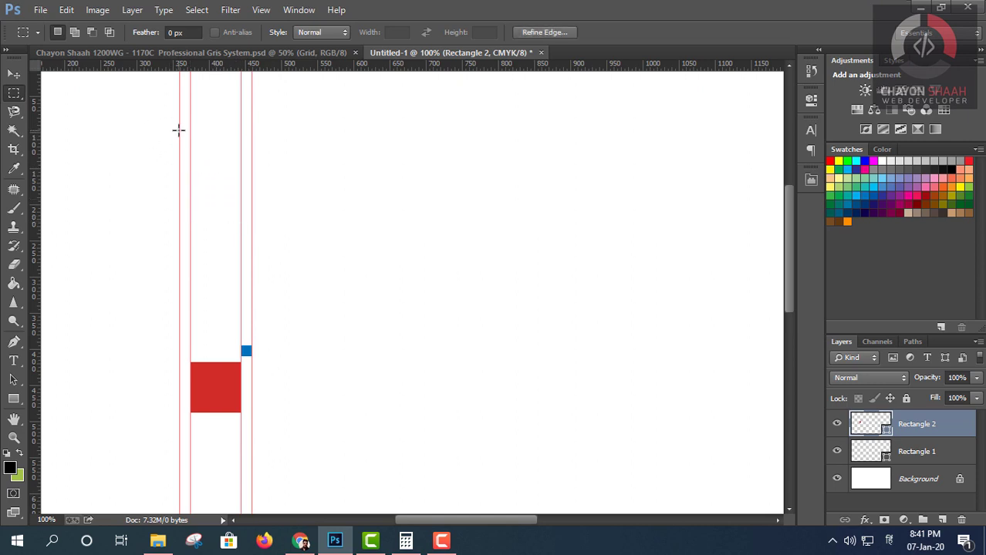
{"action": "left_click_drag", "start_coordinate": [178, 129], "coordinate": [253, 171]}
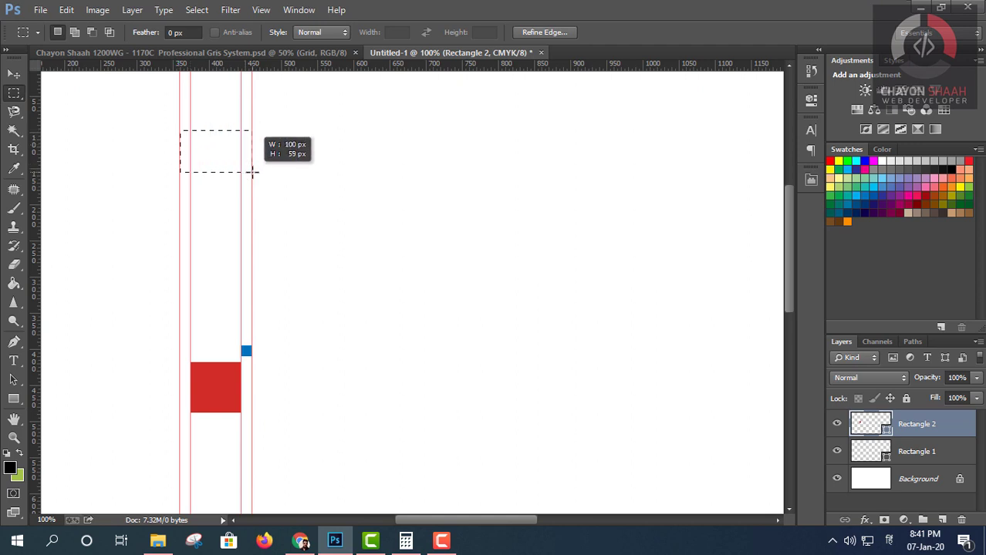
{"action": "left_click_drag", "start_coordinate": [251, 172], "coordinate": [251, 262]}
{"action": "left_click", "coordinate": [190, 199]}
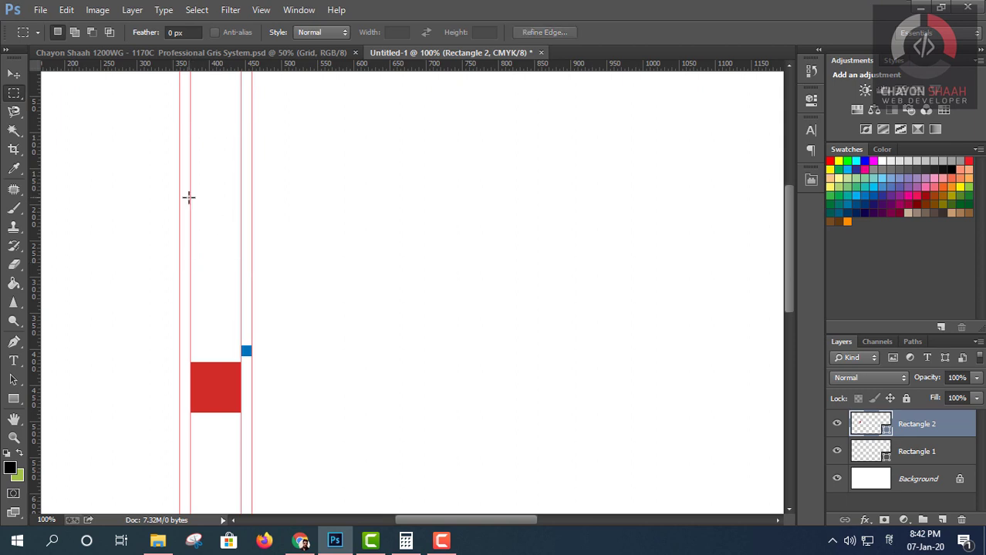
Select the narrow gutter between the two guides beside the blue square.
{"action": "mouse_move", "coordinate": [190, 199]}
{"action": "left_mouse_down"}
{"action": "mouse_move", "coordinate": [216, 267]}
{"action": "mouse_move", "coordinate": [241, 276]}
{"action": "left_mouse_up"}
{"action": "mouse_move", "coordinate": [180, 144]}
{"action": "left_mouse_down"}
{"action": "mouse_move", "coordinate": [189, 161]}
{"action": "mouse_move", "coordinate": [252, 196]}
{"action": "left_mouse_up"}
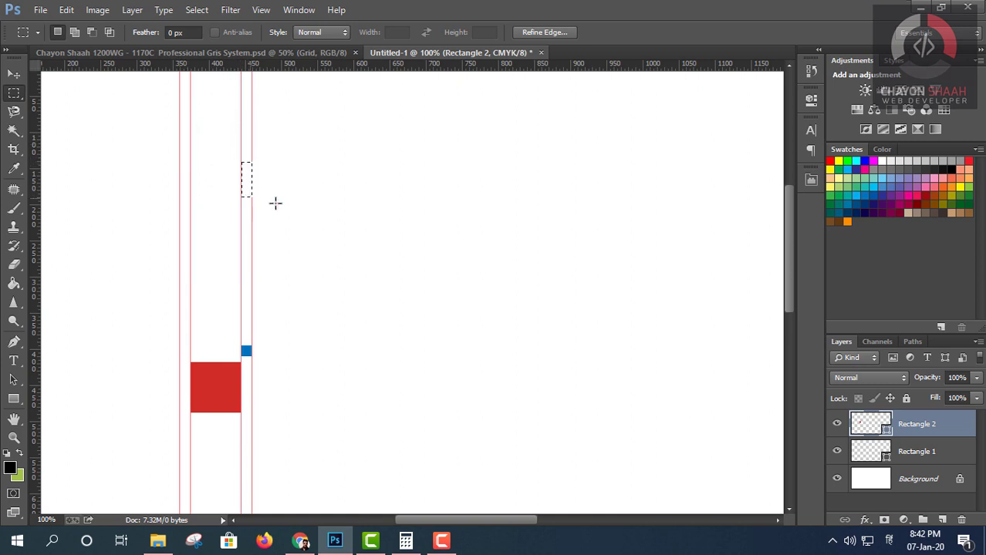
{"action": "key", "text": "ctrl+minus"}
{"action": "key", "text": "ctrl+minus"}
{"action": "key", "text": "ctrl+plus"}
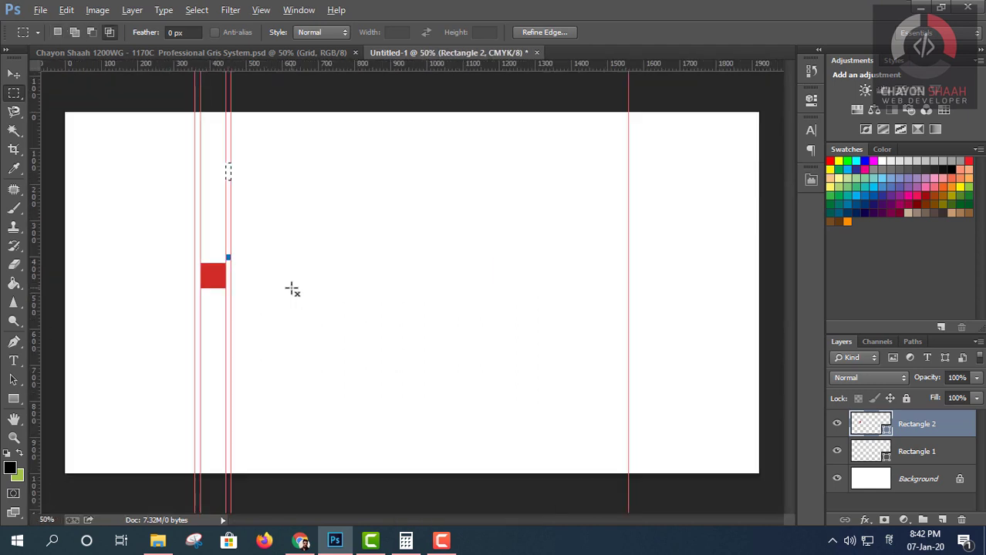
{"action": "left_click", "coordinate": [14, 75]}
Shift the blue square one gutter right and add a guide at its right edge (475 px).
{"action": "scroll", "coordinate": [227, 258], "scroll_direction": "up", "scroll_amount": 1}
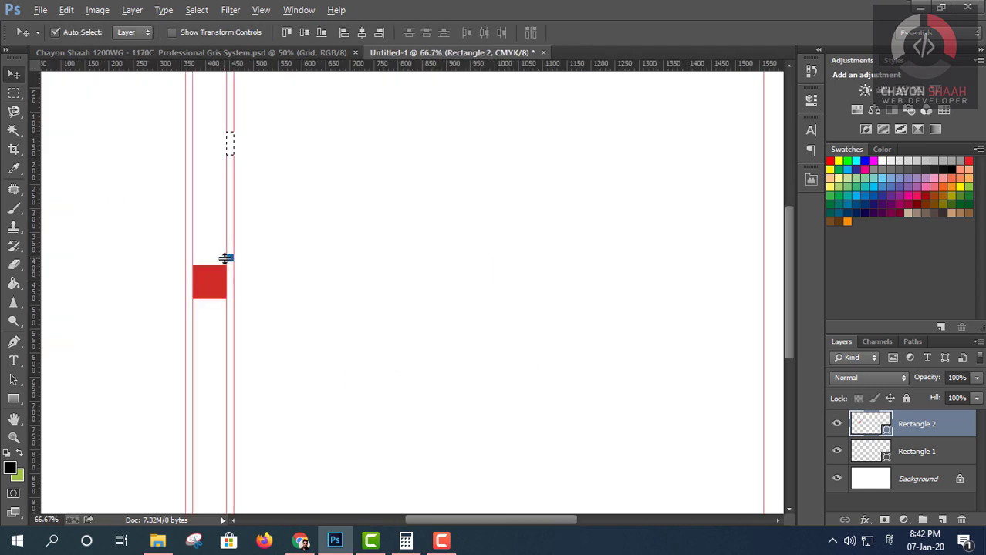
{"action": "scroll", "coordinate": [224, 261], "scroll_direction": "up", "scroll_amount": 2}
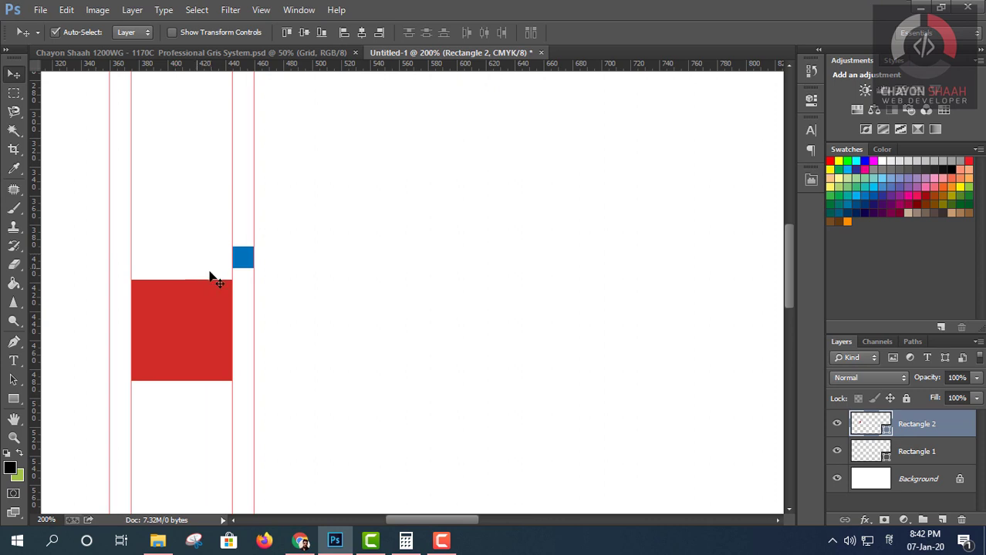
{"action": "mouse_move", "coordinate": [241, 261]}
{"action": "left_mouse_down"}
{"action": "mouse_move", "coordinate": [280, 259]}
{"action": "mouse_move", "coordinate": [283, 235]}
{"action": "mouse_move", "coordinate": [264, 236]}
{"action": "left_mouse_up"}
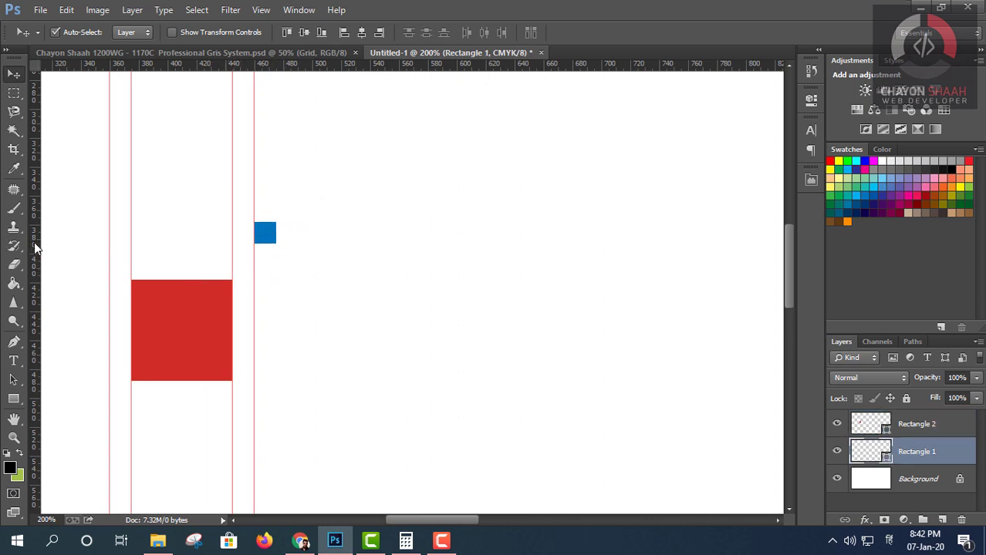
{"action": "left_click_drag", "start_coordinate": [34, 242], "coordinate": [277, 304]}
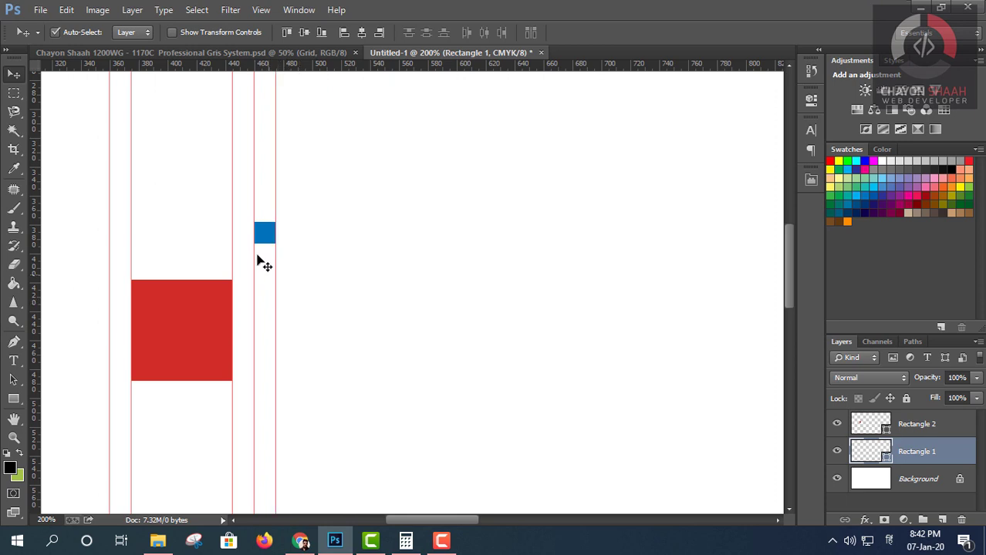
Move the red square next to the blue square and add a guide at its right edge (545 px).
{"action": "scroll", "coordinate": [263, 253], "scroll_direction": "up", "scroll_amount": 1}
{"action": "scroll", "coordinate": [267, 251], "scroll_direction": "up", "scroll_amount": 4}
{"action": "scroll", "coordinate": [265, 251], "scroll_direction": "down", "scroll_amount": 1}
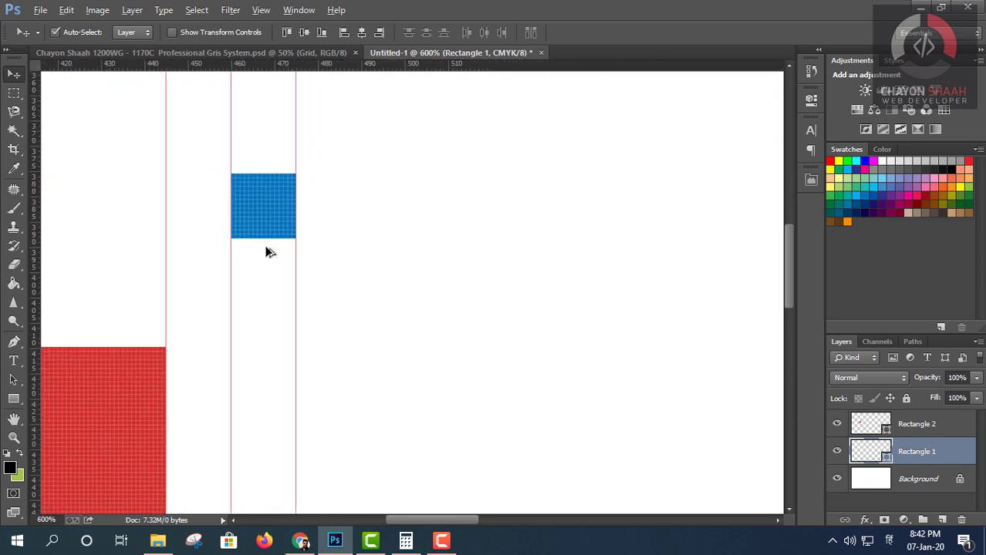
{"action": "scroll", "coordinate": [266, 251], "scroll_direction": "down", "scroll_amount": 1}
{"action": "left_click_drag", "start_coordinate": [135, 366], "coordinate": [491, 301]}
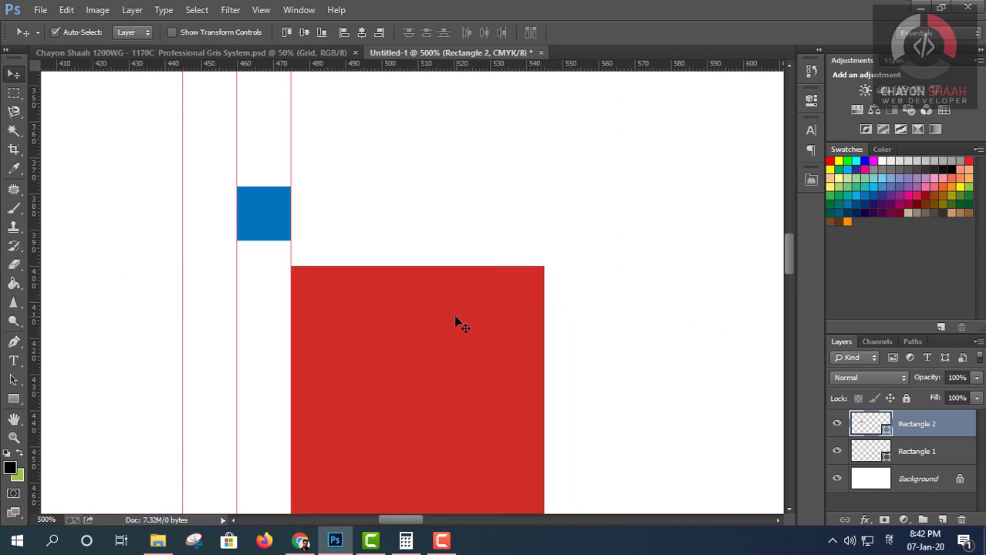
{"action": "scroll", "coordinate": [455, 323], "scroll_direction": "down", "scroll_amount": 2}
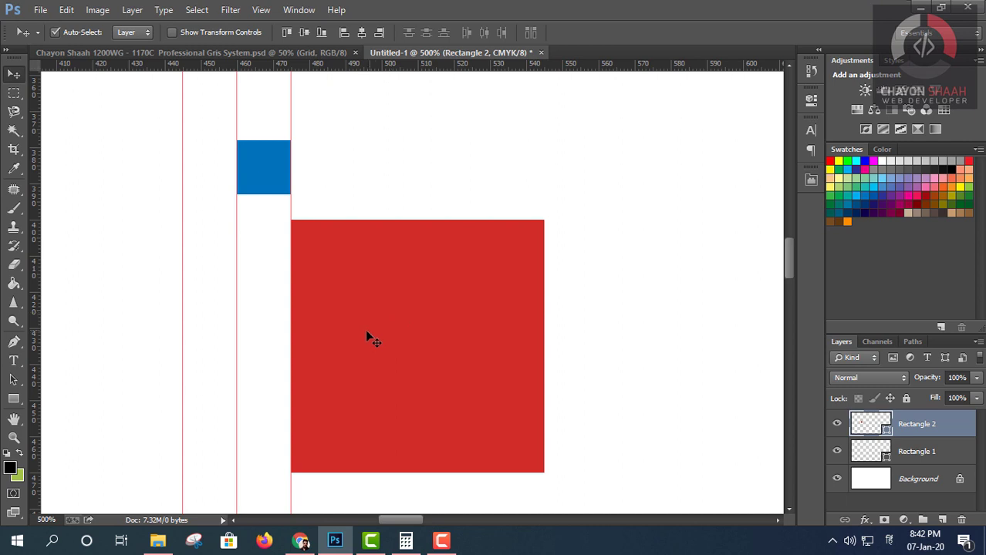
{"action": "mouse_move", "coordinate": [367, 331]}
{"action": "left_mouse_down"}
{"action": "mouse_move", "coordinate": [409, 330]}
{"action": "mouse_move", "coordinate": [367, 331]}
{"action": "left_mouse_up"}
{"action": "scroll", "coordinate": [341, 309], "scroll_direction": "up", "scroll_amount": 1}
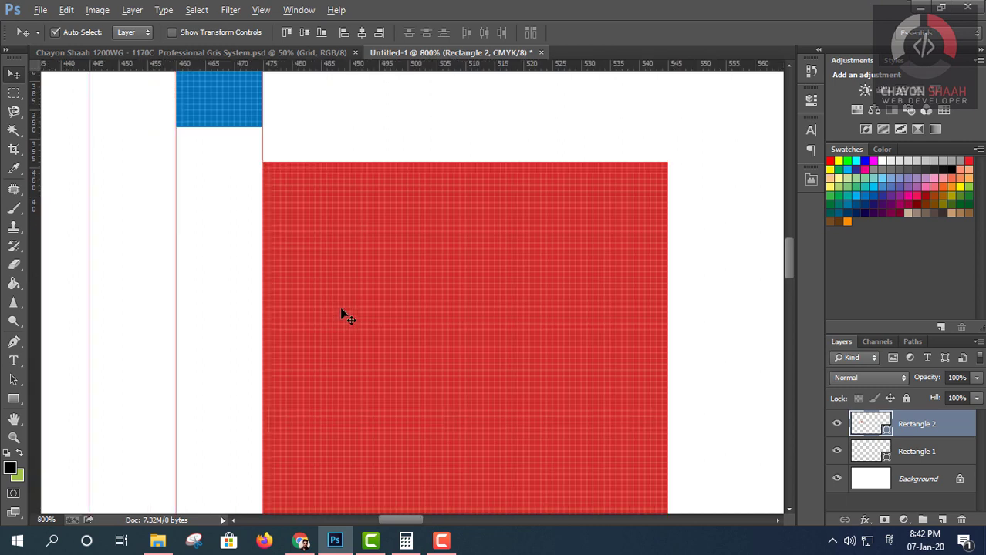
{"action": "scroll", "coordinate": [341, 309], "scroll_direction": "down", "scroll_amount": 1}
{"action": "scroll", "coordinate": [348, 327], "scroll_direction": "up", "scroll_amount": 2}
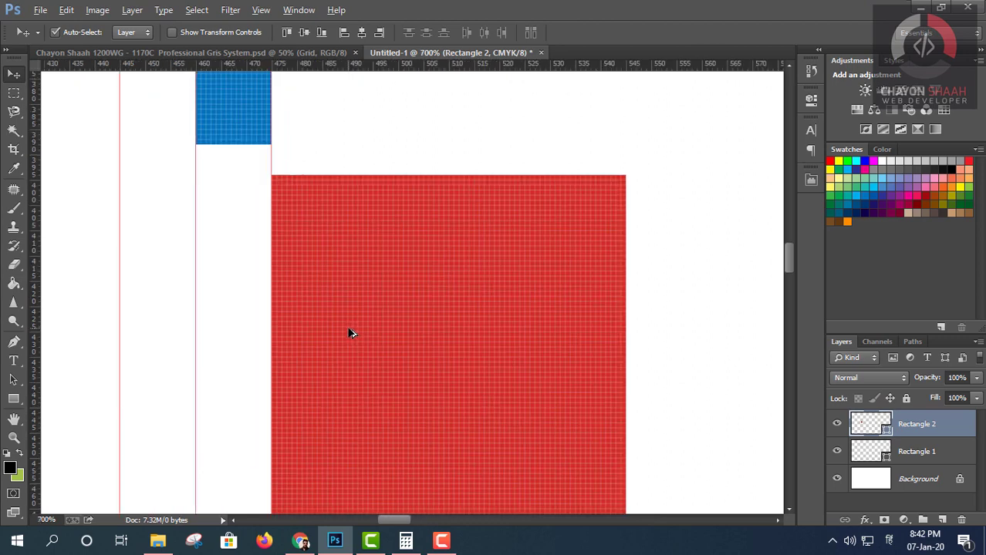
{"action": "scroll", "coordinate": [342, 324], "scroll_direction": "down", "scroll_amount": 3}
{"action": "scroll", "coordinate": [341, 324], "scroll_direction": "up", "scroll_amount": 3}
{"action": "scroll", "coordinate": [341, 324], "scroll_direction": "down", "scroll_amount": 2}
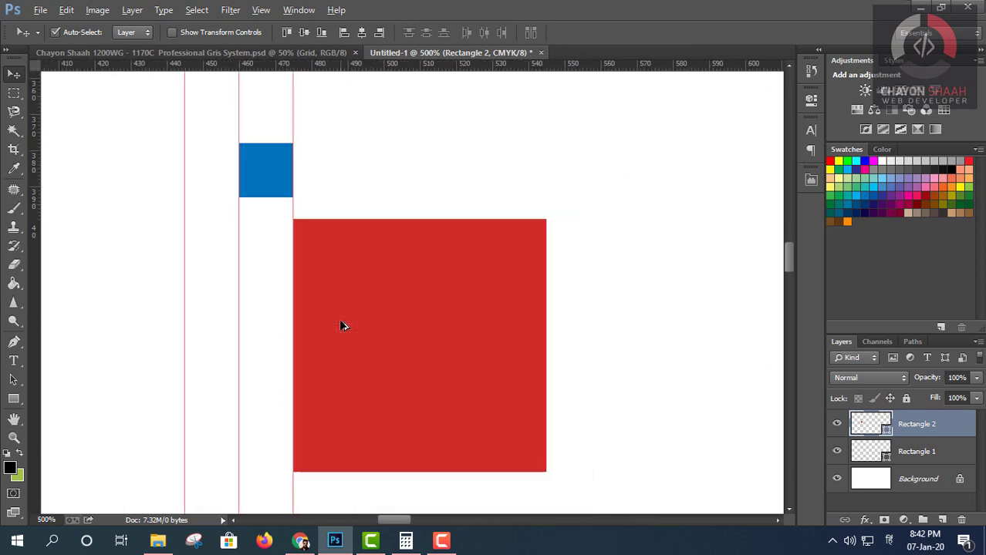
{"action": "scroll", "coordinate": [342, 324], "scroll_direction": "down", "scroll_amount": 1}
{"action": "scroll", "coordinate": [342, 325], "scroll_direction": "down", "scroll_amount": 1}
{"action": "scroll", "coordinate": [342, 324], "scroll_direction": "down", "scroll_amount": 1}
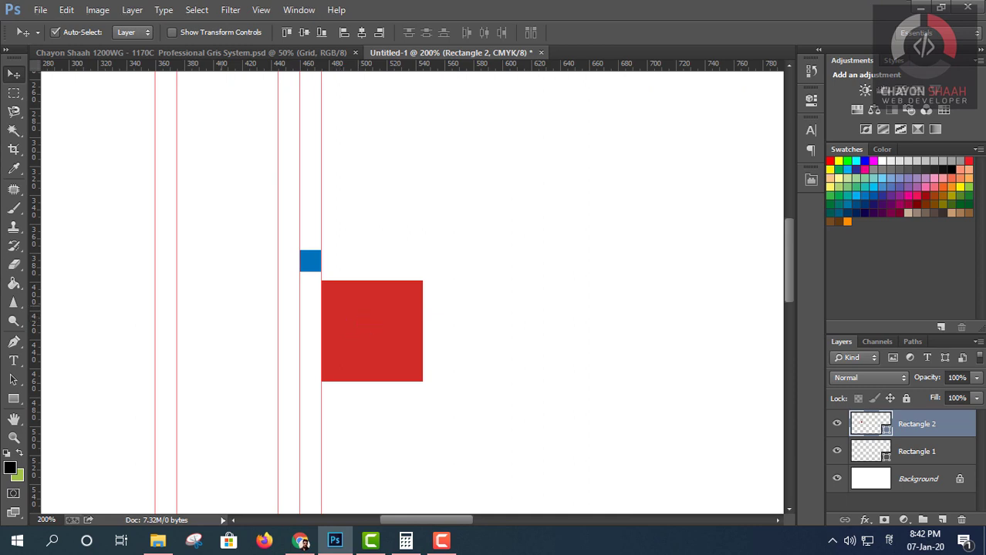
{"action": "left_click_drag", "start_coordinate": [33, 243], "coordinate": [422, 401]}
{"action": "scroll", "coordinate": [426, 351], "scroll_direction": "up", "scroll_amount": 1}
{"action": "scroll", "coordinate": [426, 350], "scroll_direction": "up", "scroll_amount": 4}
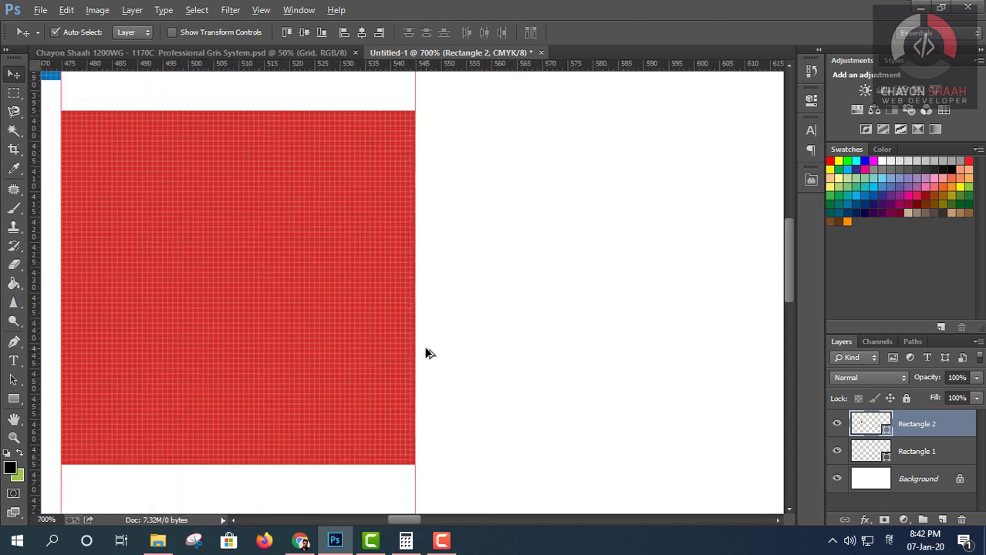
{"action": "scroll", "coordinate": [426, 351], "scroll_direction": "down", "scroll_amount": 2}
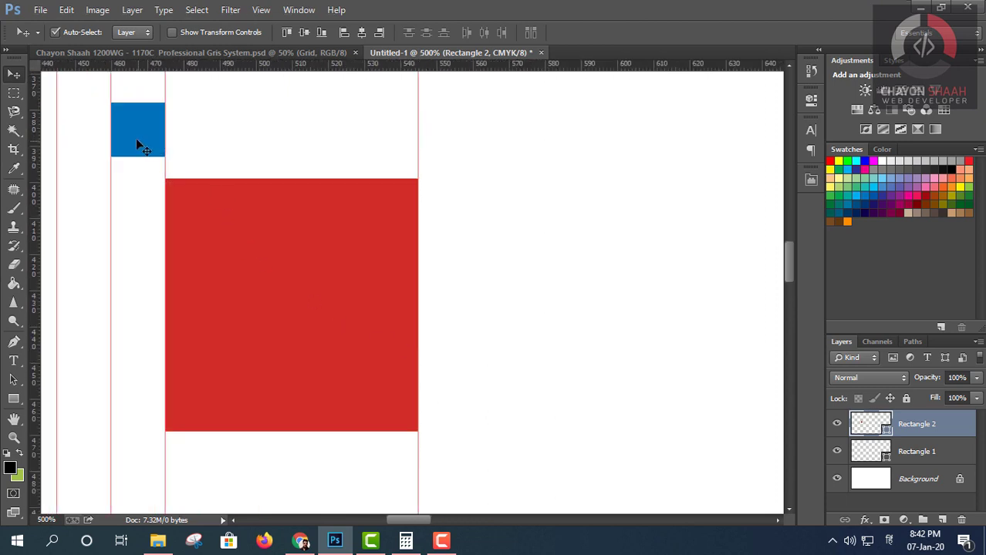
Move the blue square past the red square and place a guide at its right edge, 560 px.
{"action": "left_click_drag", "start_coordinate": [135, 141], "coordinate": [443, 144]}
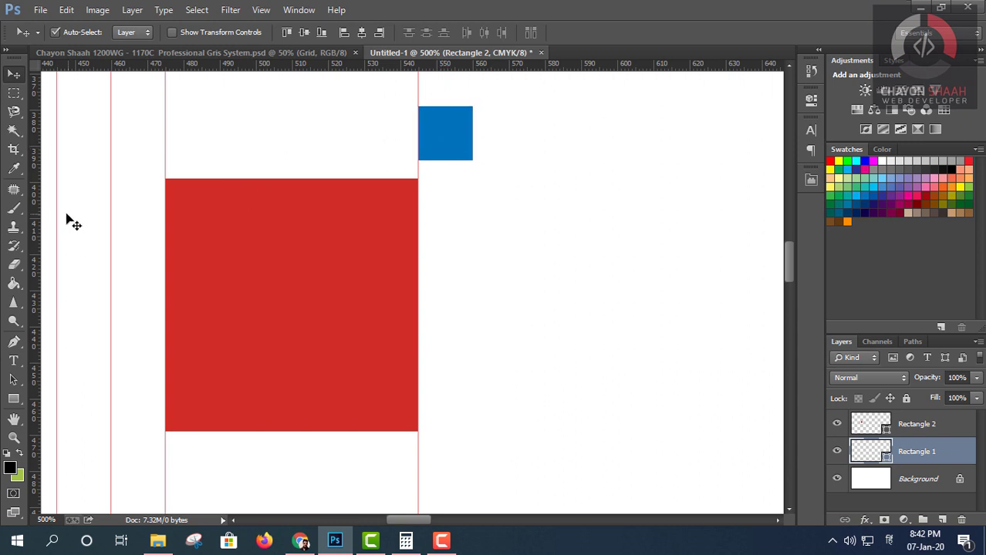
{"action": "mouse_move", "coordinate": [37, 212]}
{"action": "left_mouse_down"}
{"action": "mouse_move", "coordinate": [526, 258]}
{"action": "mouse_move", "coordinate": [471, 265]}
{"action": "left_mouse_up"}
{"action": "scroll", "coordinate": [460, 136], "scroll_direction": "up", "scroll_amount": 1}
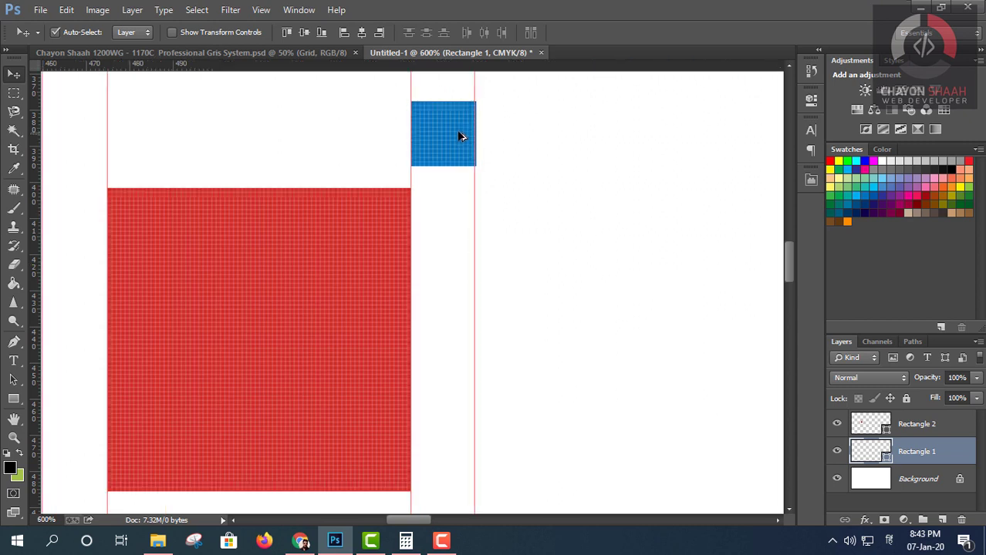
{"action": "scroll", "coordinate": [460, 136], "scroll_direction": "up", "scroll_amount": 4}
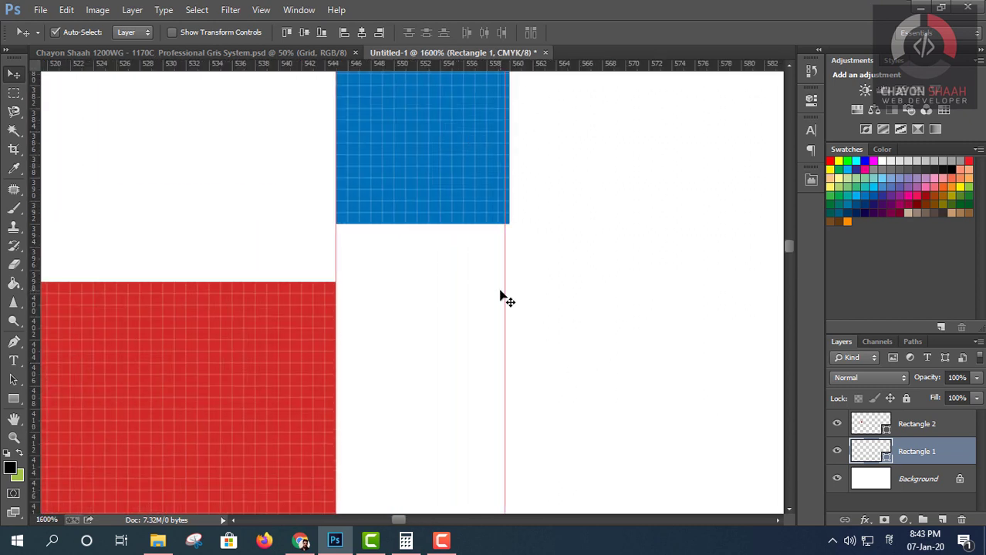
{"action": "left_click_drag", "start_coordinate": [504, 293], "coordinate": [509, 296]}
{"action": "scroll", "coordinate": [479, 291], "scroll_direction": "down", "scroll_amount": 3}
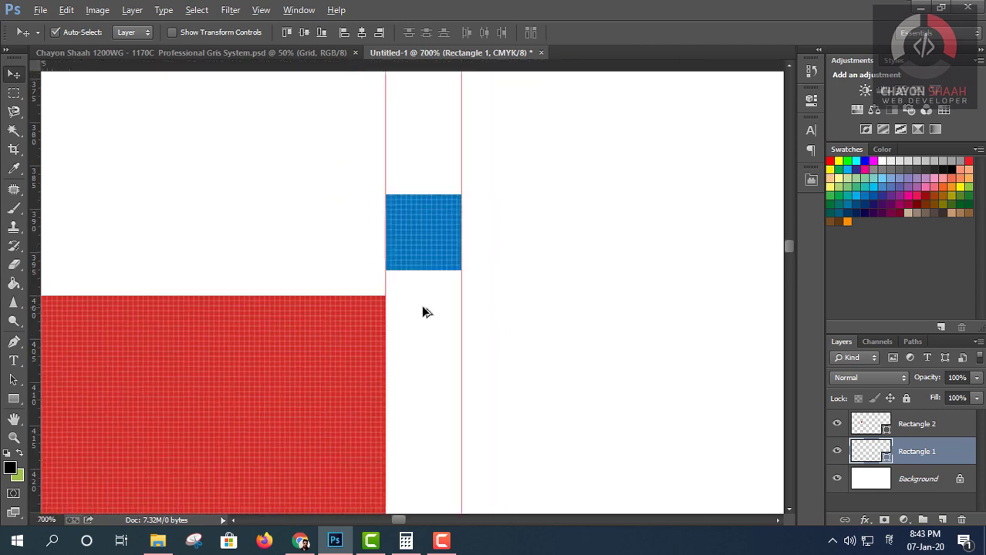
{"action": "scroll", "coordinate": [423, 310], "scroll_direction": "down", "scroll_amount": 2}
{"action": "scroll", "coordinate": [396, 306], "scroll_direction": "down", "scroll_amount": 2}
{"action": "scroll", "coordinate": [351, 303], "scroll_direction": "down", "scroll_amount": 1}
{"action": "scroll", "coordinate": [352, 304], "scroll_direction": "down", "scroll_amount": 1}
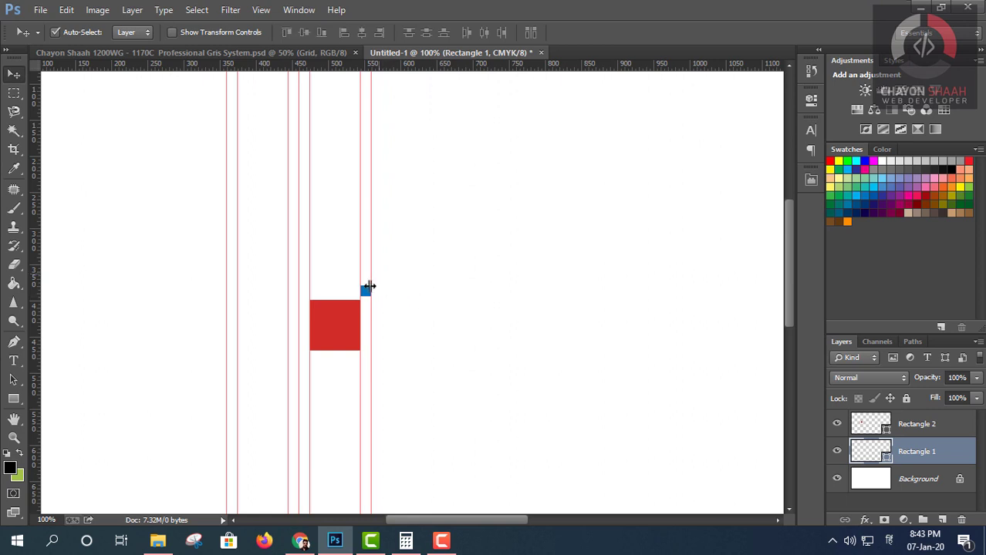
Draw, then clear, a rectangular selection across the existing guides.
{"action": "left_click", "coordinate": [14, 93]}
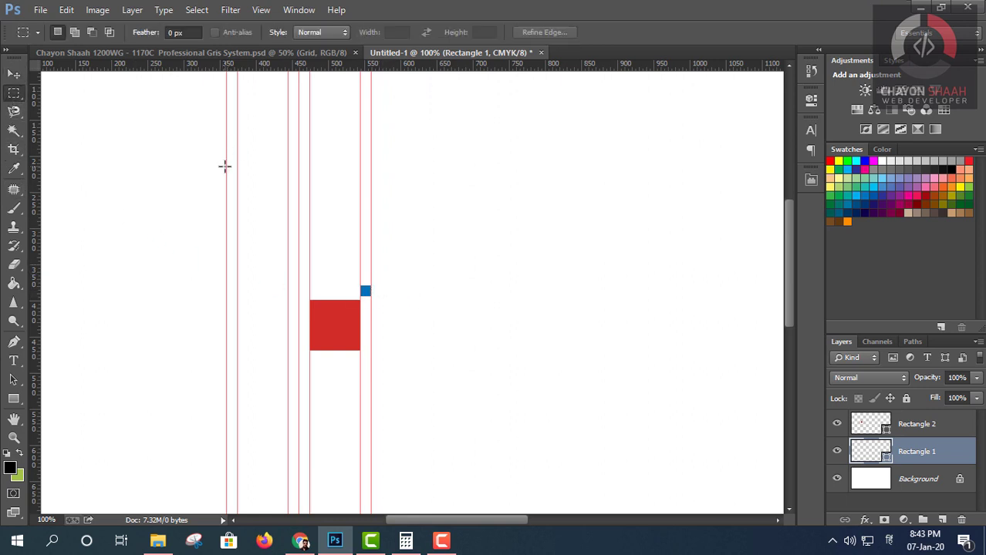
{"action": "left_click_drag", "start_coordinate": [225, 167], "coordinate": [367, 223]}
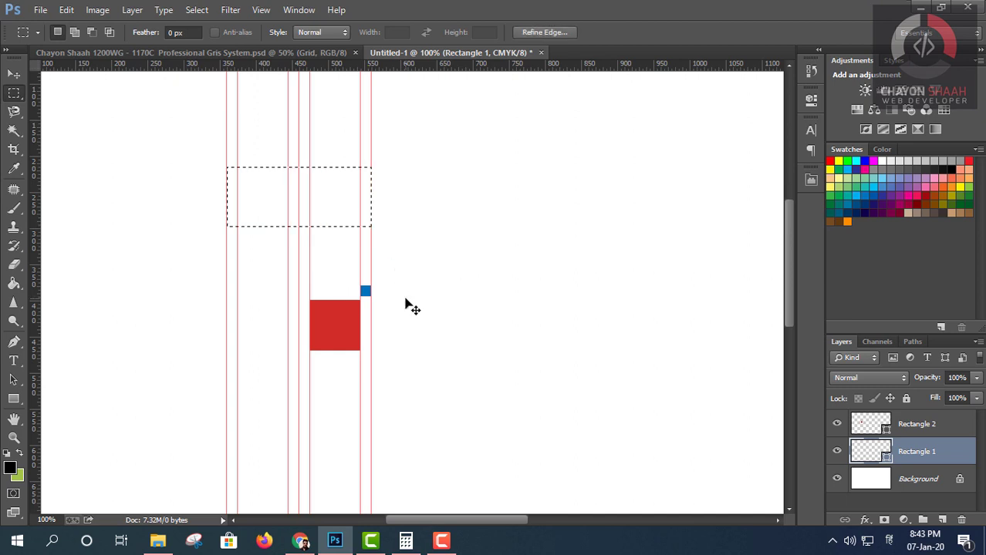
{"action": "key", "text": "ctrl+d"}
Step the blue square past the red square and add a vertical guide at its right edge.
{"action": "left_click", "coordinate": [13, 74]}
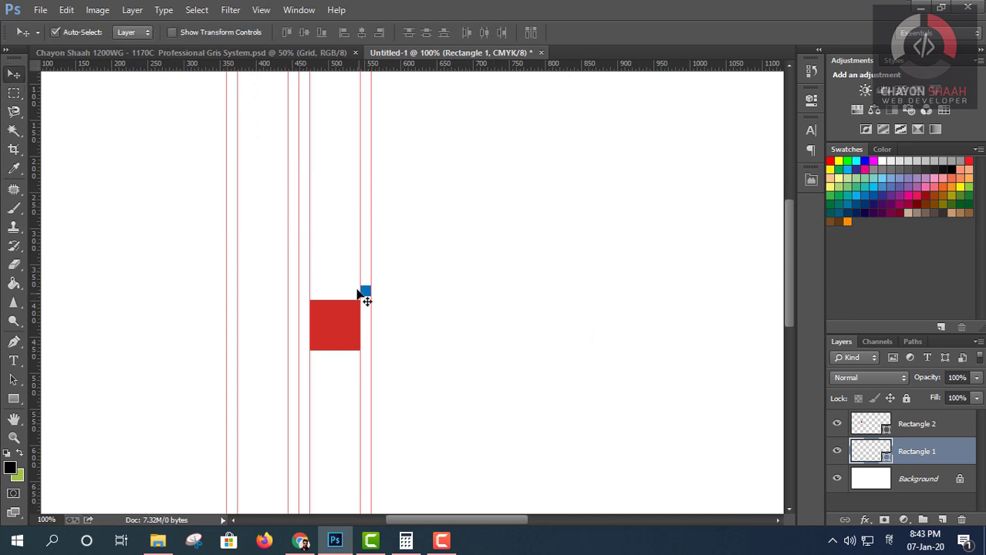
{"action": "key", "text": "ctrl+plus"}
{"action": "key", "text": "ctrl+plus"}
{"action": "key", "text": "ctrl+plus"}
{"action": "mouse_move", "coordinate": [410, 321]}
{"action": "left_mouse_down"}
{"action": "mouse_move", "coordinate": [472, 323]}
{"action": "mouse_move", "coordinate": [464, 296]}
{"action": "left_mouse_up"}
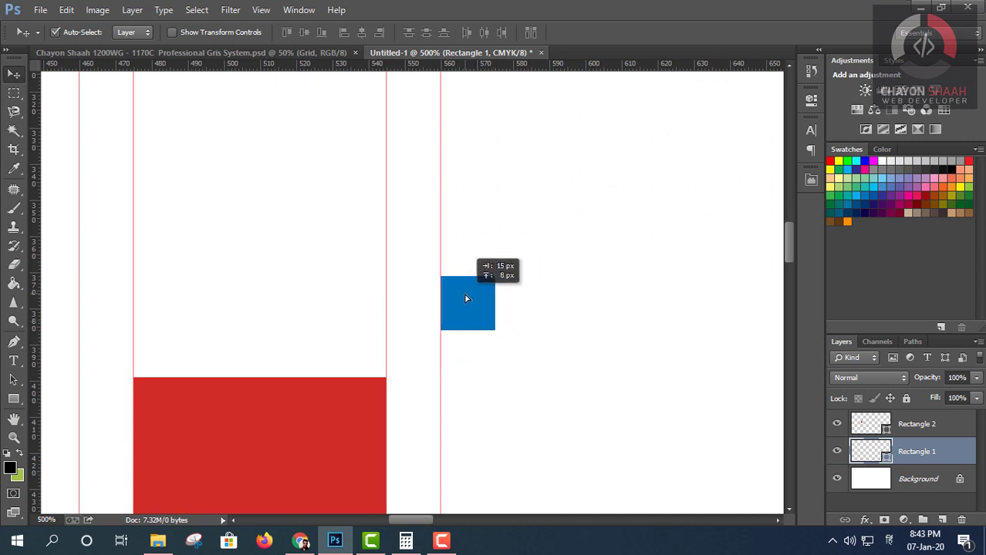
{"action": "scroll", "coordinate": [465, 302], "scroll_direction": "down", "scroll_amount": 1}
{"action": "scroll", "coordinate": [465, 303], "scroll_direction": "down", "scroll_amount": 3}
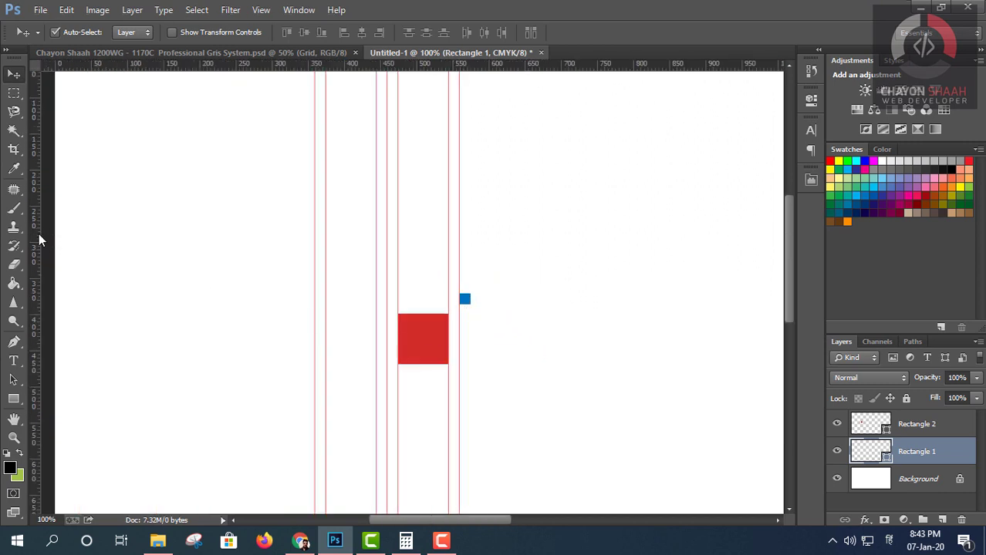
{"action": "left_click_drag", "start_coordinate": [38, 233], "coordinate": [469, 333]}
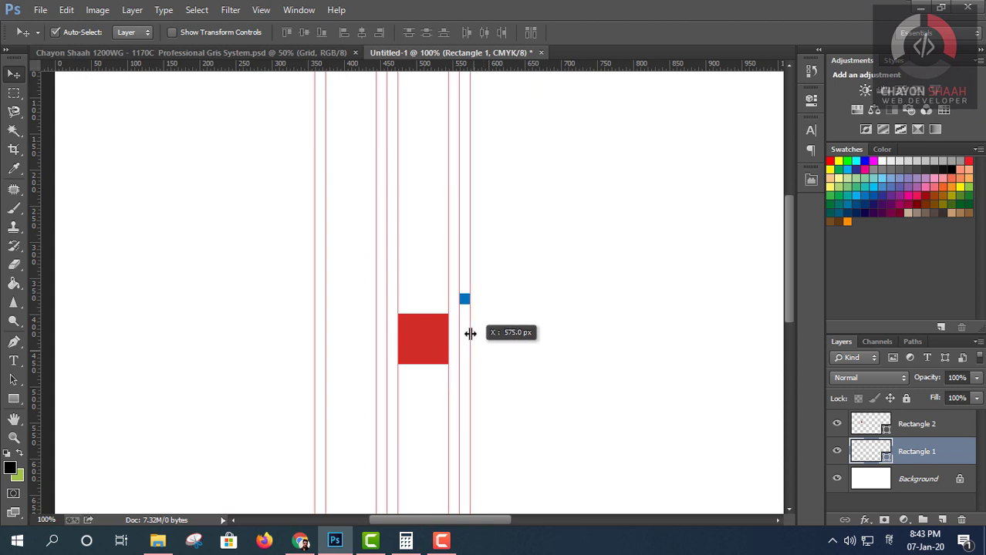
{"action": "scroll", "coordinate": [469, 333], "scroll_direction": "up", "scroll_amount": 4}
{"action": "scroll", "coordinate": [471, 328], "scroll_direction": "up", "scroll_amount": 1}
{"action": "scroll", "coordinate": [472, 329], "scroll_direction": "down", "scroll_amount": 4, "text": "alt"}
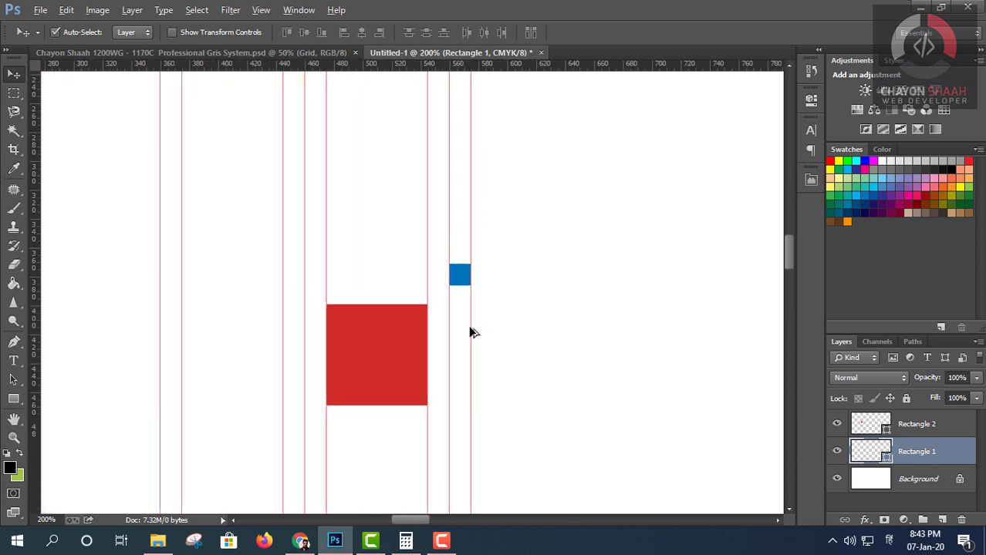
Move the red square beside the blue square and add a guide along its right edge.
{"action": "mouse_move", "coordinate": [398, 335]}
{"action": "left_mouse_down"}
{"action": "mouse_move", "coordinate": [534, 334]}
{"action": "mouse_move", "coordinate": [524, 330]}
{"action": "left_mouse_up"}
{"action": "scroll", "coordinate": [491, 337], "scroll_direction": "up", "scroll_amount": 1, "text": "alt"}
{"action": "scroll", "coordinate": [490, 337], "scroll_direction": "up", "scroll_amount": 3, "text": "alt"}
{"action": "scroll", "coordinate": [490, 338], "scroll_direction": "down", "scroll_amount": 3, "text": "alt"}
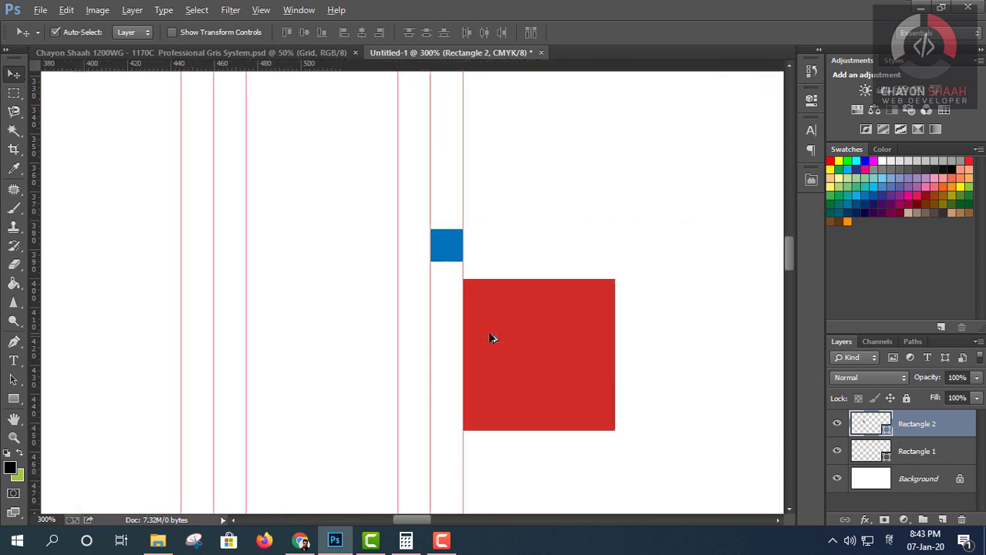
{"action": "scroll", "coordinate": [491, 338], "scroll_direction": "down", "scroll_amount": 1, "text": "alt"}
{"action": "left_click_drag", "start_coordinate": [36, 289], "coordinate": [579, 399]}
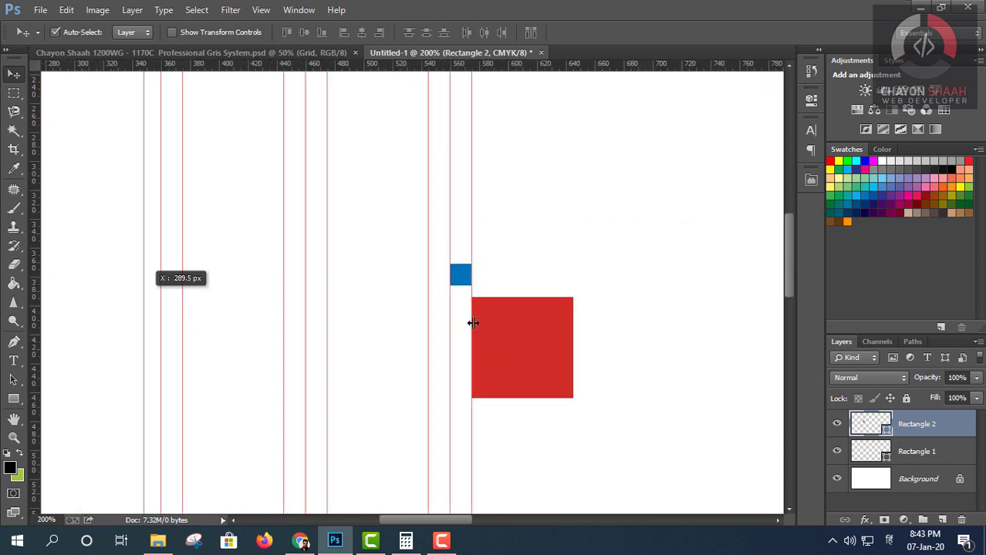
{"action": "scroll", "coordinate": [581, 350], "scroll_direction": "up", "scroll_amount": 1, "text": "alt"}
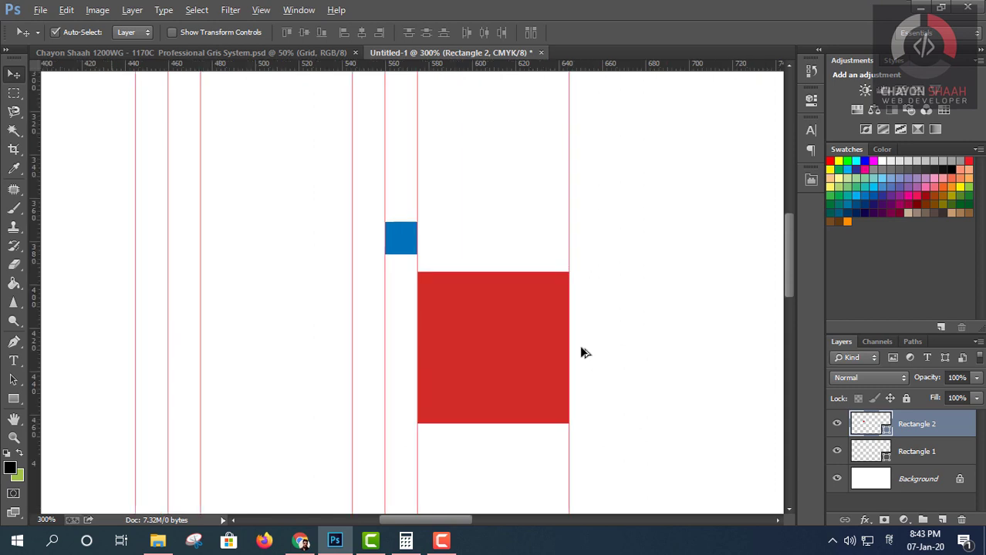
{"action": "scroll", "coordinate": [580, 351], "scroll_direction": "up", "scroll_amount": 5, "text": "alt"}
{"action": "scroll", "coordinate": [581, 351], "scroll_direction": "down", "scroll_amount": 1, "text": "alt"}
{"action": "scroll", "coordinate": [583, 352], "scroll_direction": "down", "scroll_amount": 4, "text": "alt"}
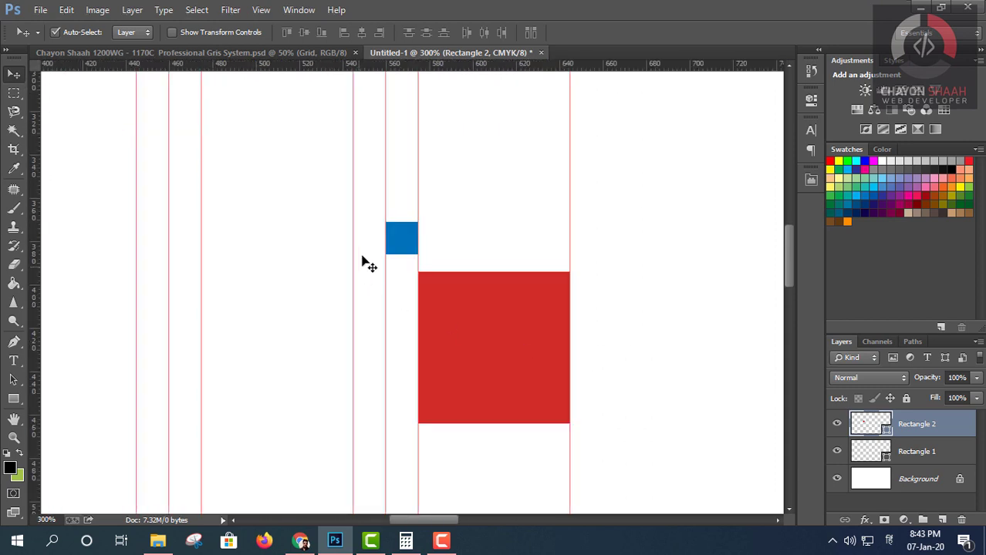
Step the blue square further right with a guide at its right edge.
{"action": "left_click_drag", "start_coordinate": [399, 244], "coordinate": [584, 244]}
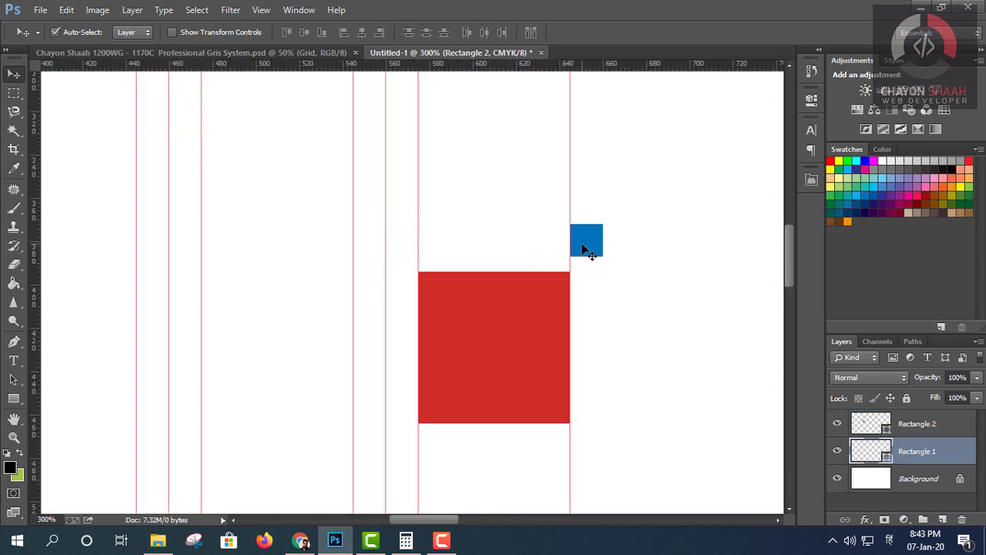
{"action": "scroll", "coordinate": [583, 249], "scroll_direction": "up", "scroll_amount": 2, "text": "alt"}
{"action": "scroll", "coordinate": [583, 248], "scroll_direction": "up", "scroll_amount": 1, "text": "alt"}
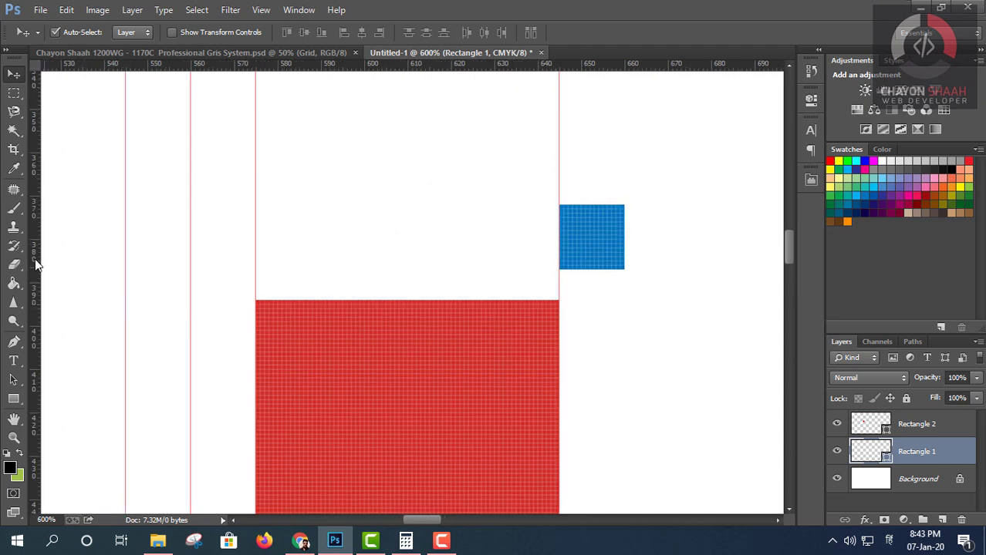
{"action": "left_click_drag", "start_coordinate": [35, 264], "coordinate": [624, 309]}
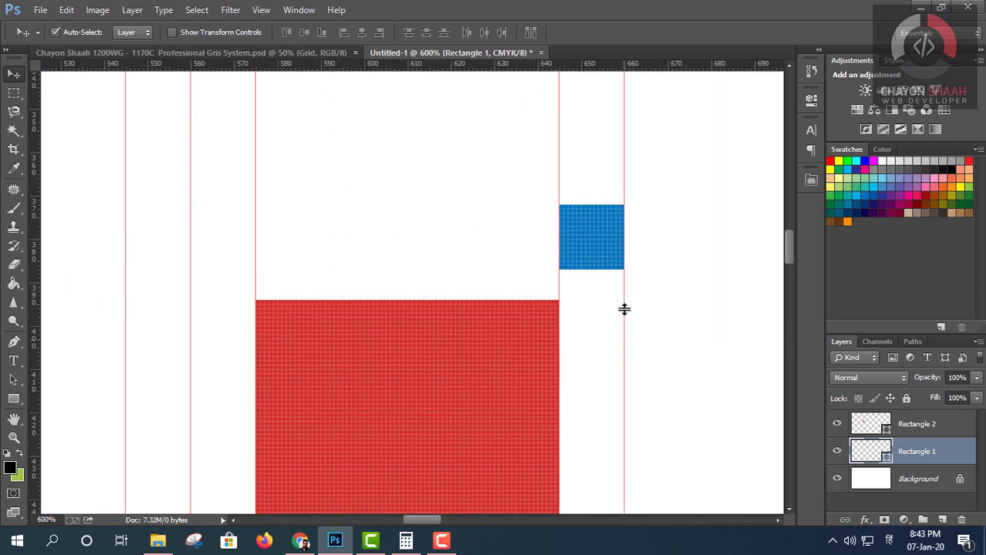
{"action": "scroll", "coordinate": [624, 305], "scroll_direction": "down", "scroll_amount": 3, "text": "alt"}
{"action": "scroll", "coordinate": [623, 283], "scroll_direction": "down", "scroll_amount": 2, "text": "alt"}
{"action": "scroll", "coordinate": [622, 282], "scroll_direction": "down", "scroll_amount": 1, "text": "alt"}
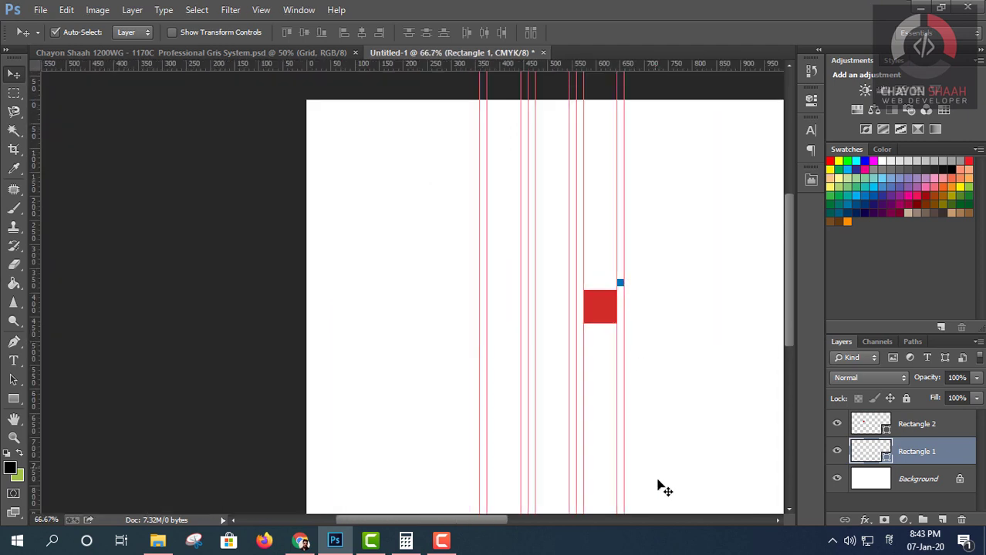
{"action": "left_click_drag", "start_coordinate": [683, 457], "coordinate": [488, 423]}
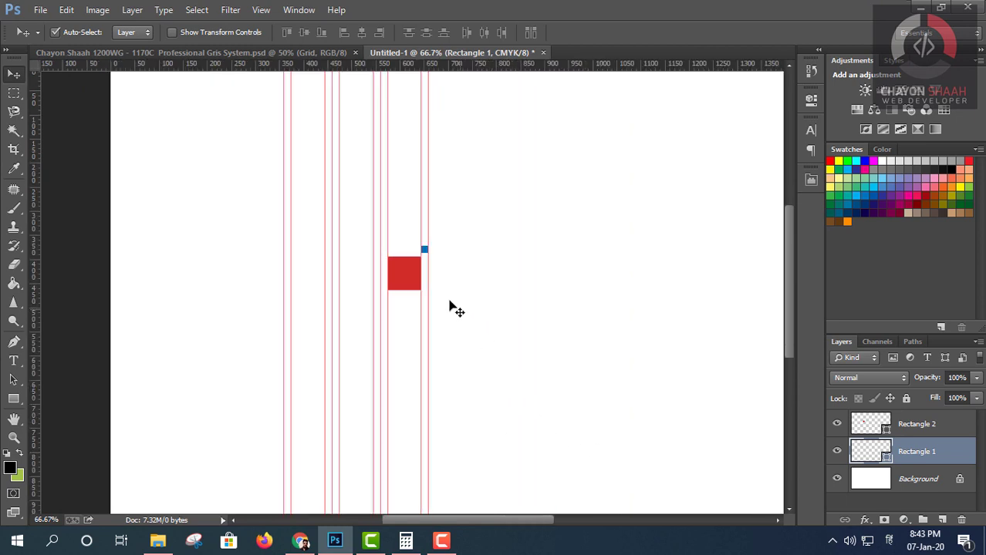
{"action": "scroll", "coordinate": [423, 251], "scroll_direction": "up", "scroll_amount": 4, "text": "alt"}
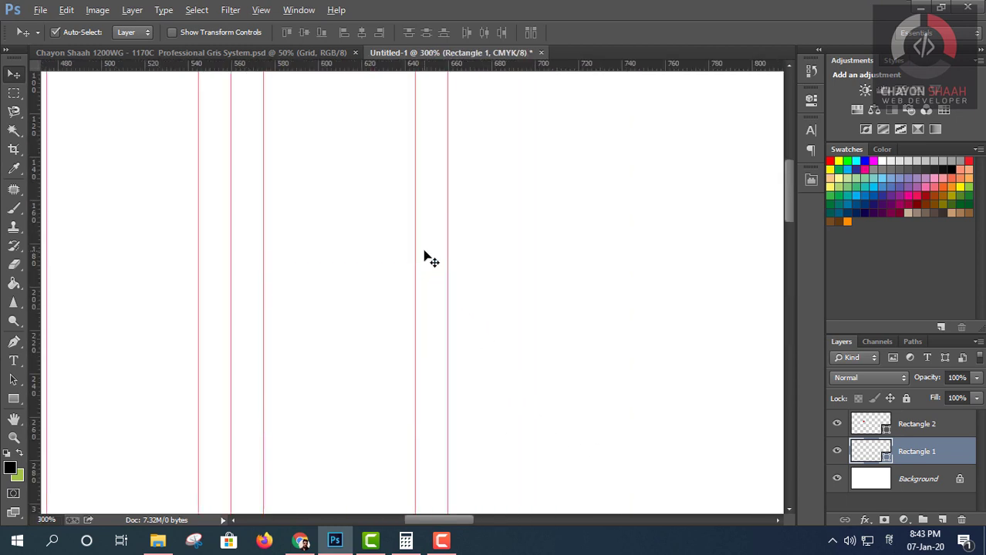
{"action": "scroll", "coordinate": [432, 293], "scroll_direction": "down", "scroll_amount": 5}
{"action": "scroll", "coordinate": [424, 286], "scroll_direction": "up", "scroll_amount": 2}
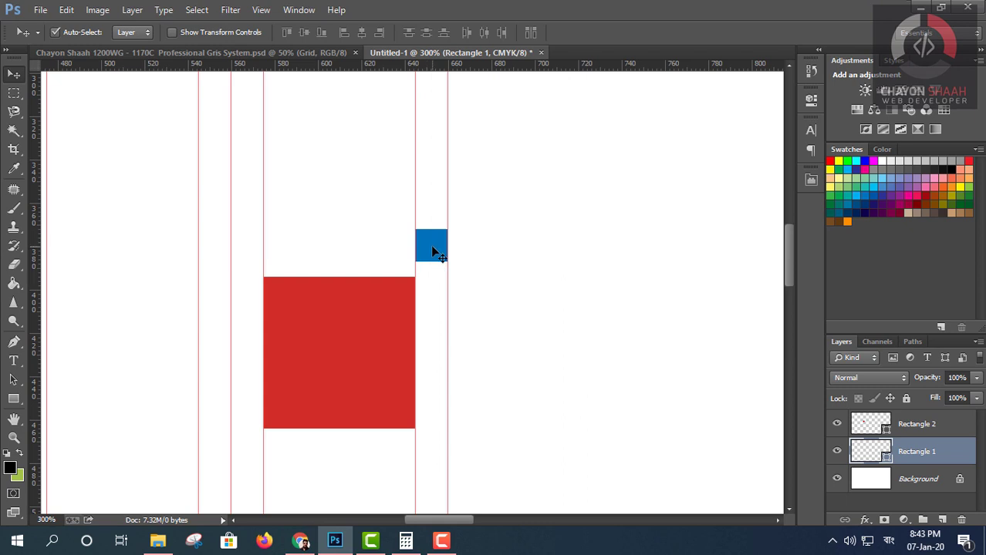
Step the blue square past the red square again, guiding its new right edge.
{"action": "left_click_drag", "start_coordinate": [432, 252], "coordinate": [461, 261]}
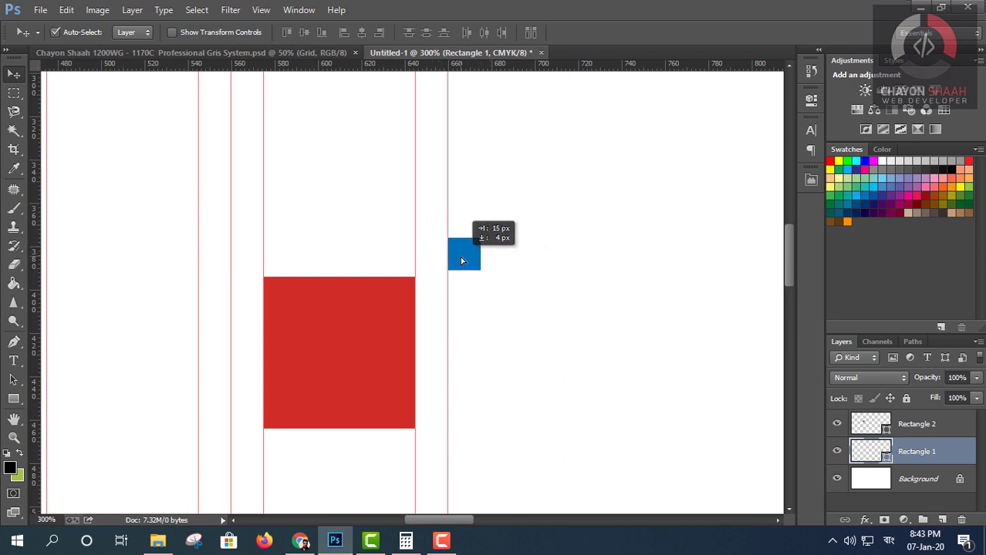
{"action": "left_click_drag", "start_coordinate": [34, 226], "coordinate": [473, 301]}
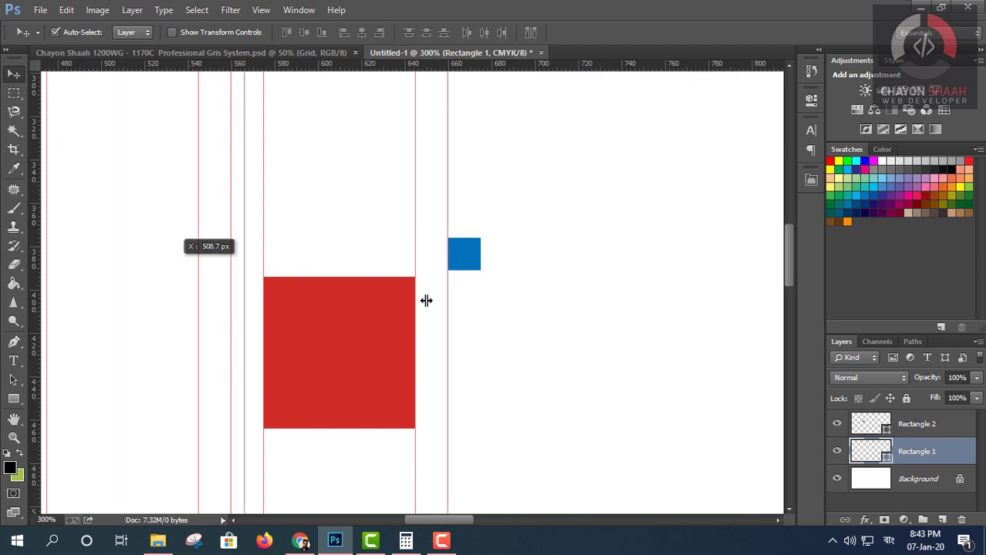
{"action": "scroll", "coordinate": [473, 301], "scroll_direction": "up", "scroll_amount": 4}
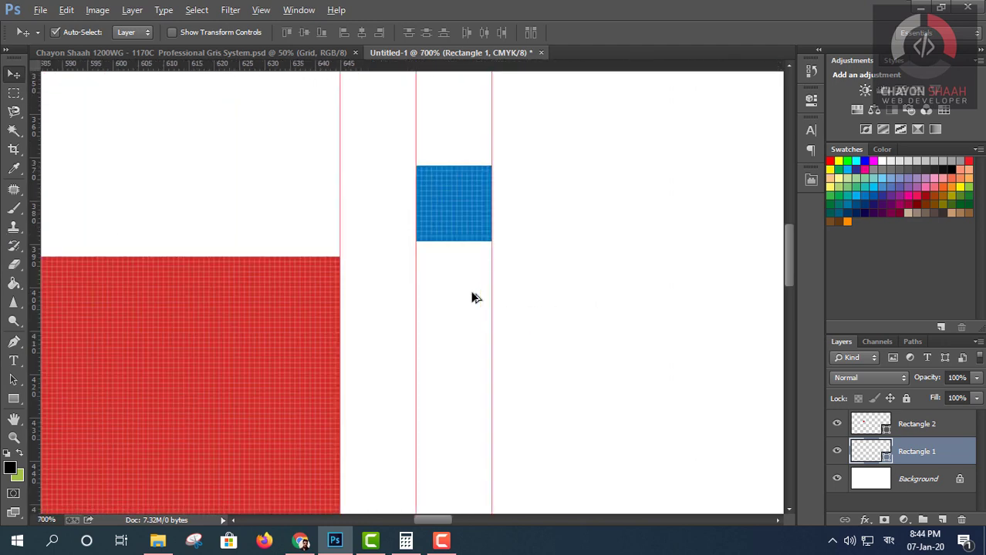
{"action": "scroll", "coordinate": [474, 297], "scroll_direction": "up", "scroll_amount": 1}
{"action": "scroll", "coordinate": [474, 293], "scroll_direction": "up", "scroll_amount": 1}
{"action": "scroll", "coordinate": [473, 291], "scroll_direction": "down", "scroll_amount": 3}
{"action": "scroll", "coordinate": [473, 290], "scroll_direction": "down", "scroll_amount": 2}
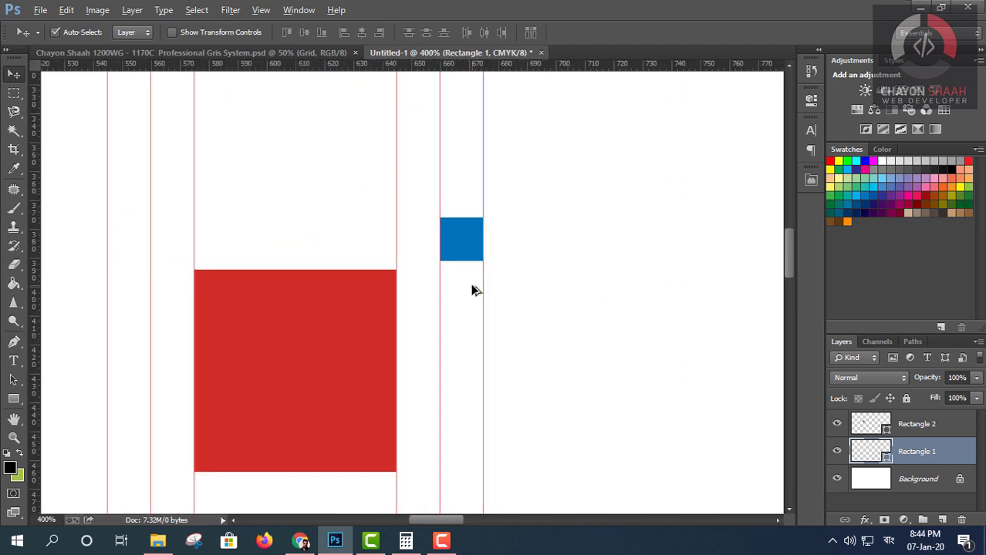
{"action": "scroll", "coordinate": [472, 287], "scroll_direction": "down", "scroll_amount": 1}
Move the red square up to the blue square and add a guide along its right edge.
{"action": "mouse_move", "coordinate": [359, 330]}
{"action": "left_mouse_down"}
{"action": "mouse_move", "coordinate": [636, 334]}
{"action": "mouse_move", "coordinate": [553, 331]}
{"action": "left_mouse_up"}
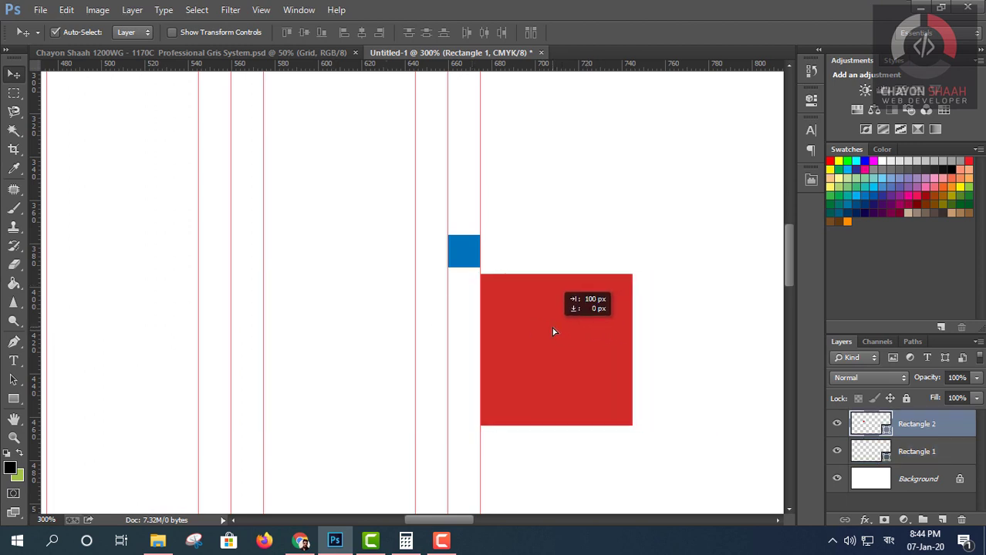
{"action": "scroll", "coordinate": [553, 332], "scroll_direction": "up", "scroll_amount": 1}
{"action": "scroll", "coordinate": [553, 331], "scroll_direction": "up", "scroll_amount": 3}
{"action": "scroll", "coordinate": [553, 331], "scroll_direction": "down", "scroll_amount": 3}
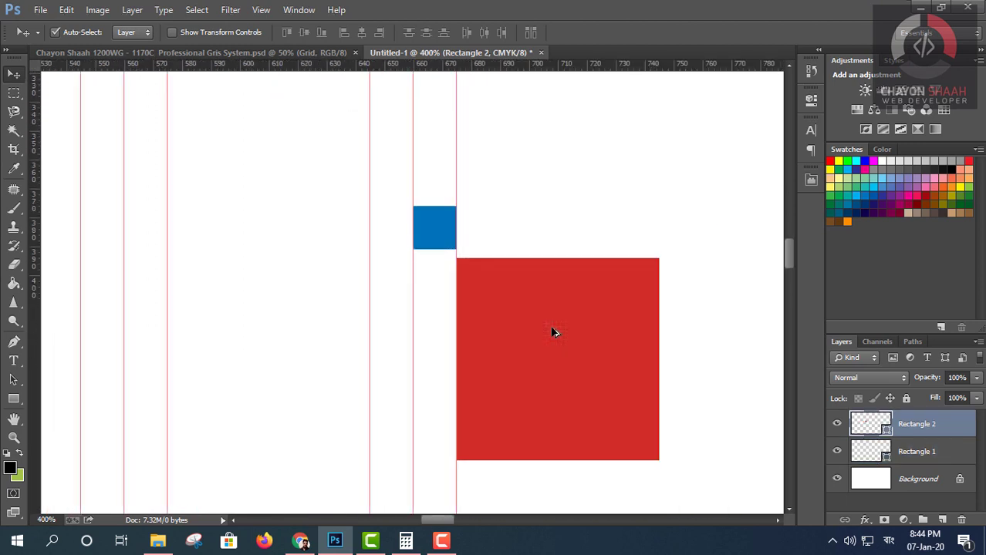
{"action": "scroll", "coordinate": [553, 331], "scroll_direction": "down", "scroll_amount": 2}
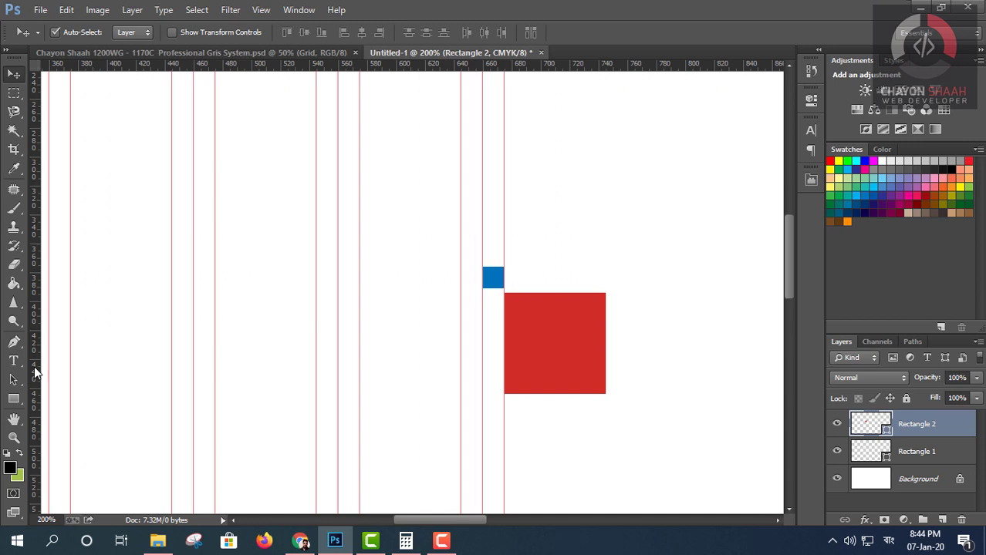
{"action": "mouse_move", "coordinate": [34, 365]}
{"action": "left_mouse_down"}
{"action": "mouse_move", "coordinate": [304, 392]}
{"action": "mouse_move", "coordinate": [617, 399]}
{"action": "mouse_move", "coordinate": [607, 417]}
{"action": "mouse_move", "coordinate": [607, 371]}
{"action": "left_mouse_up"}
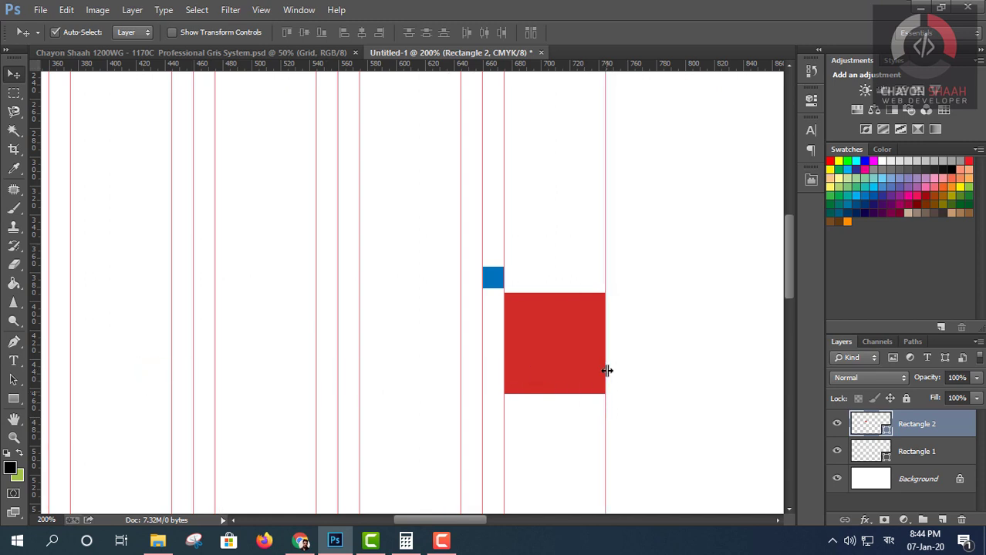
{"action": "scroll", "coordinate": [607, 371], "scroll_direction": "up", "scroll_amount": 4}
{"action": "scroll", "coordinate": [607, 360], "scroll_direction": "up", "scroll_amount": 1}
{"action": "scroll", "coordinate": [607, 361], "scroll_direction": "down", "scroll_amount": 1}
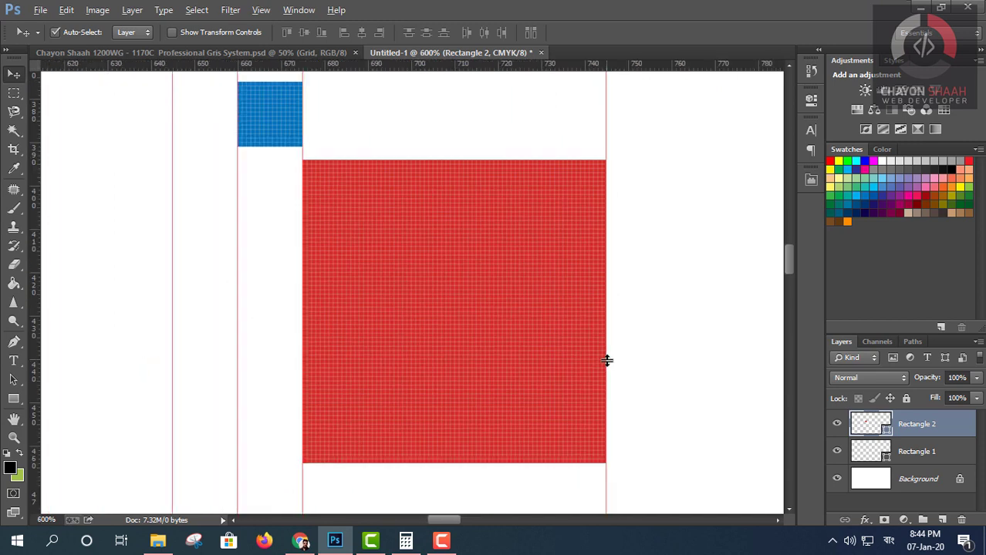
{"action": "scroll", "coordinate": [607, 360], "scroll_direction": "down", "scroll_amount": 3}
Step the blue square past the red square and add a guide at 757 px.
{"action": "mouse_move", "coordinate": [436, 232]}
{"action": "left_mouse_down"}
{"action": "mouse_move", "coordinate": [632, 224]}
{"action": "mouse_move", "coordinate": [620, 219]}
{"action": "left_mouse_up"}
{"action": "mouse_move", "coordinate": [37, 260]}
{"action": "left_mouse_down"}
{"action": "mouse_move", "coordinate": [677, 315]}
{"action": "mouse_move", "coordinate": [638, 323]}
{"action": "left_mouse_up"}
{"action": "scroll", "coordinate": [634, 299], "scroll_direction": "up", "scroll_amount": 3}
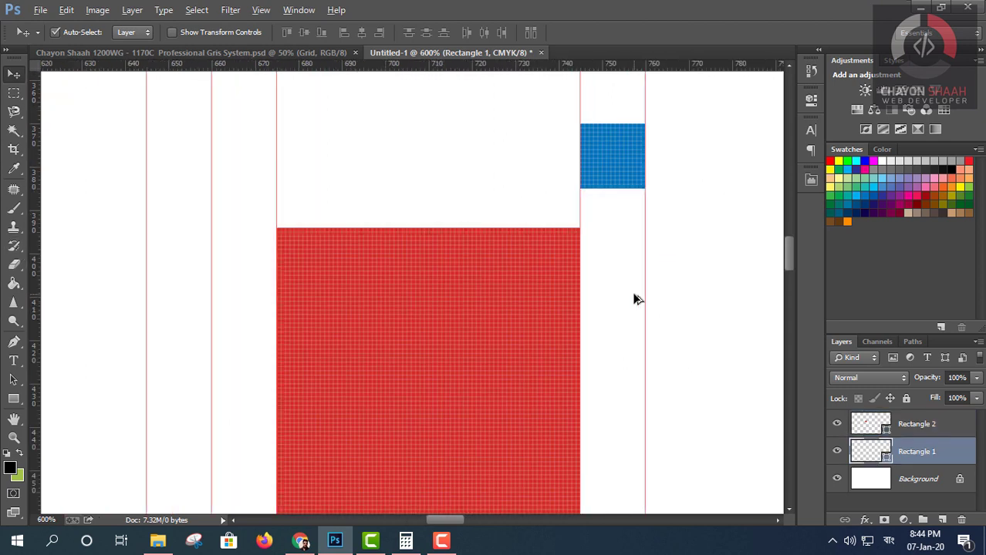
{"action": "scroll", "coordinate": [634, 297], "scroll_direction": "down", "scroll_amount": 1}
{"action": "scroll", "coordinate": [634, 297], "scroll_direction": "down", "scroll_amount": 5}
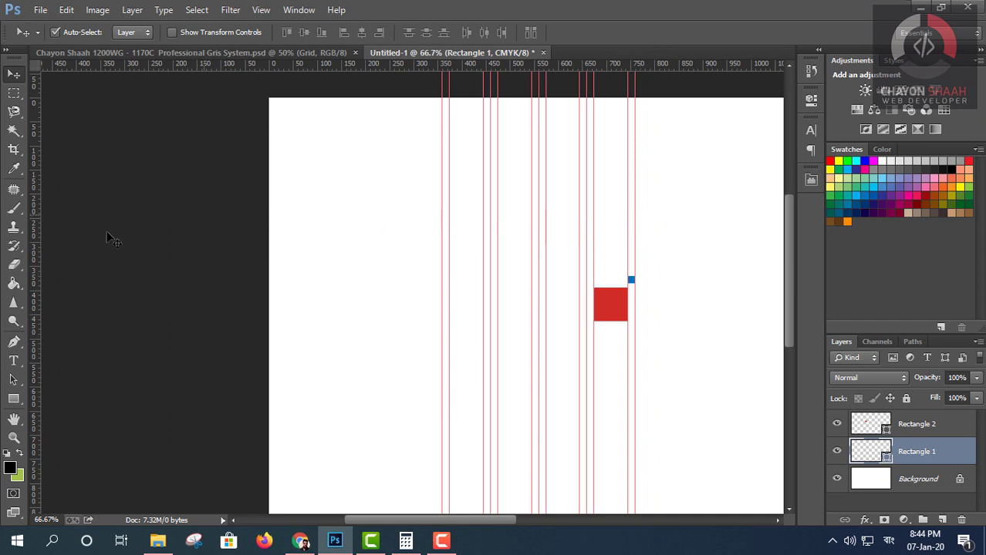
Mark a 400 px wide rectangular selection across the guides.
{"action": "left_click", "coordinate": [20, 92]}
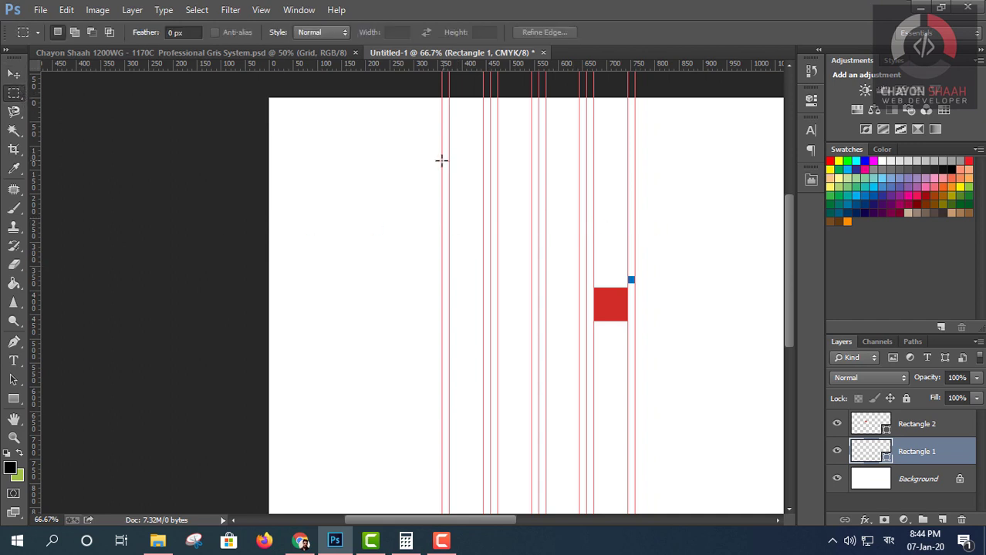
{"action": "left_click_drag", "start_coordinate": [442, 160], "coordinate": [634, 241]}
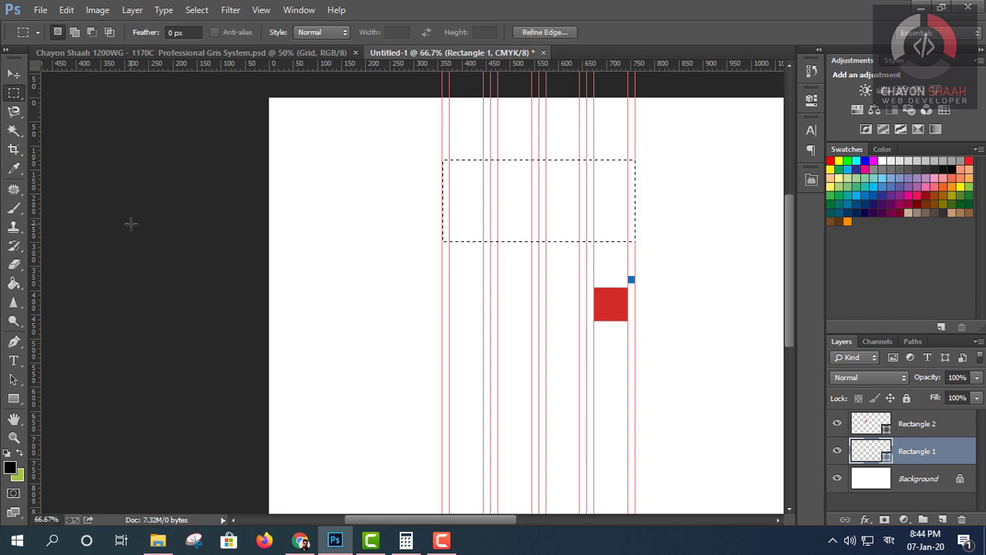
{"action": "scroll", "coordinate": [644, 302], "scroll_direction": "up", "scroll_amount": 1}
{"action": "scroll", "coordinate": [644, 303], "scroll_direction": "up", "scroll_amount": 2}
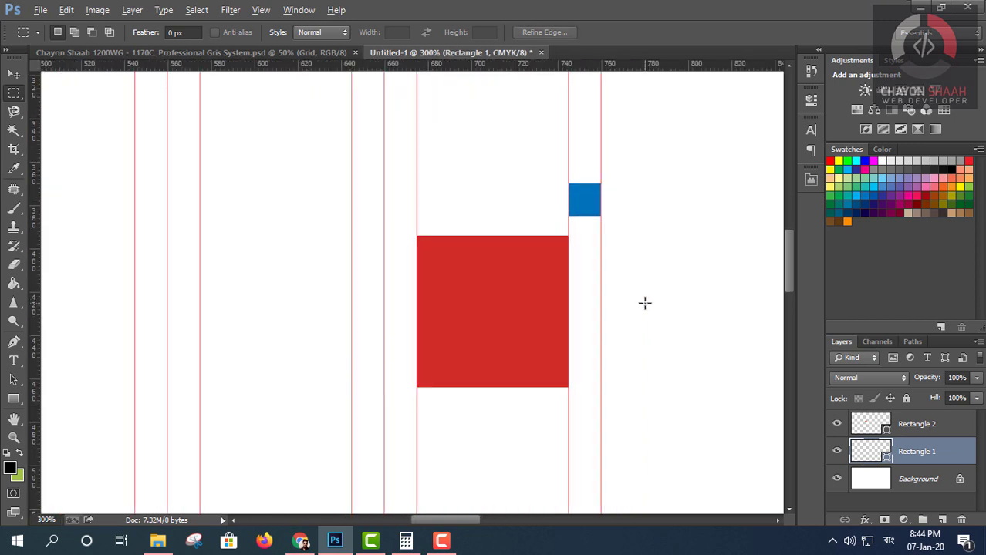
Step the blue square right and add a vertical guide at its right edge.
{"action": "left_click", "coordinate": [16, 75]}
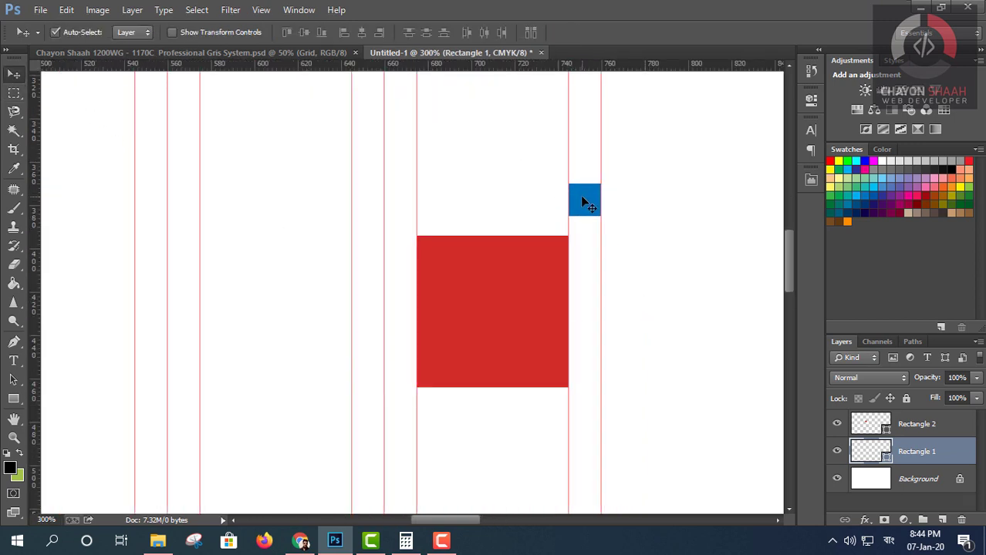
{"action": "left_click_drag", "start_coordinate": [584, 202], "coordinate": [617, 214]}
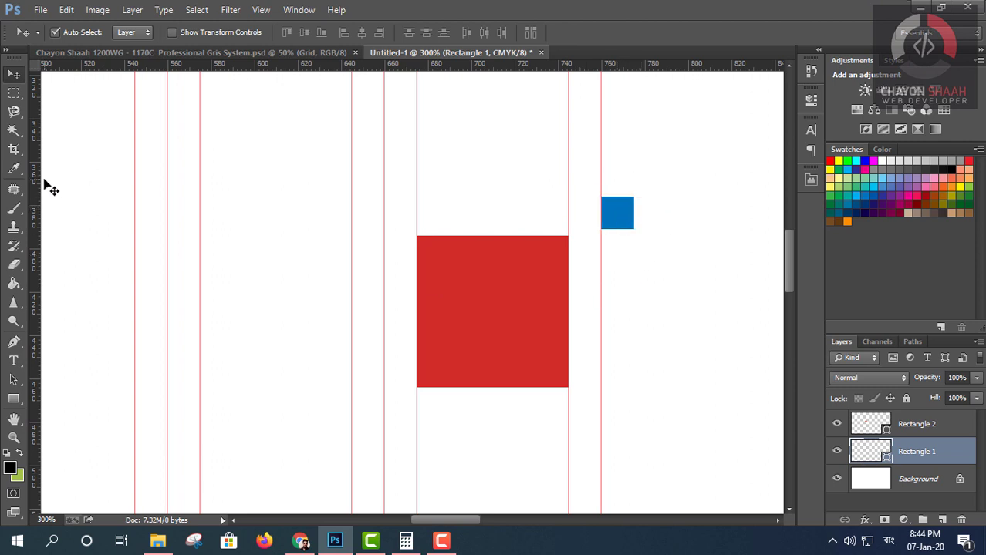
{"action": "left_click_drag", "start_coordinate": [36, 197], "coordinate": [633, 290]}
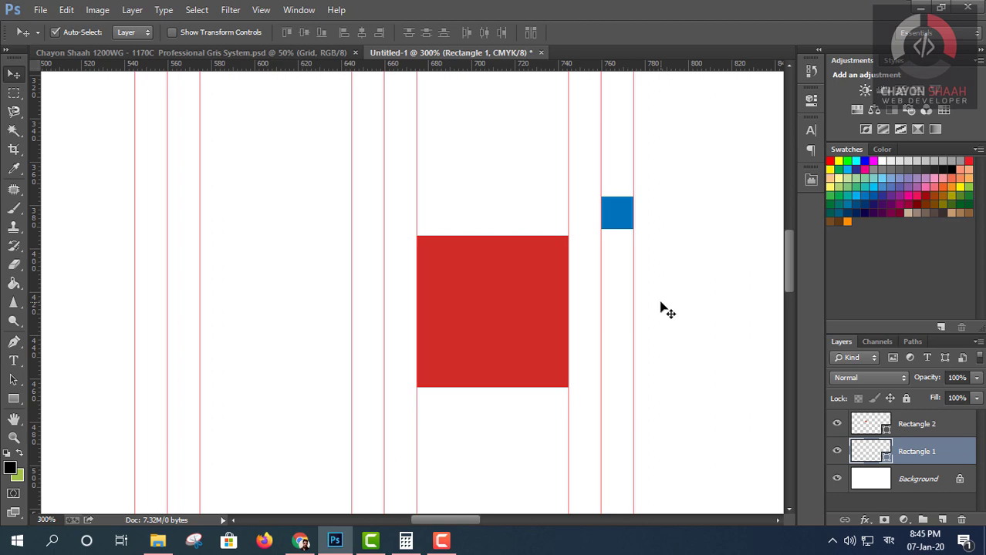
{"action": "scroll", "coordinate": [630, 229], "scroll_direction": "up", "scroll_amount": 2}
{"action": "scroll", "coordinate": [629, 229], "scroll_direction": "up", "scroll_amount": 1}
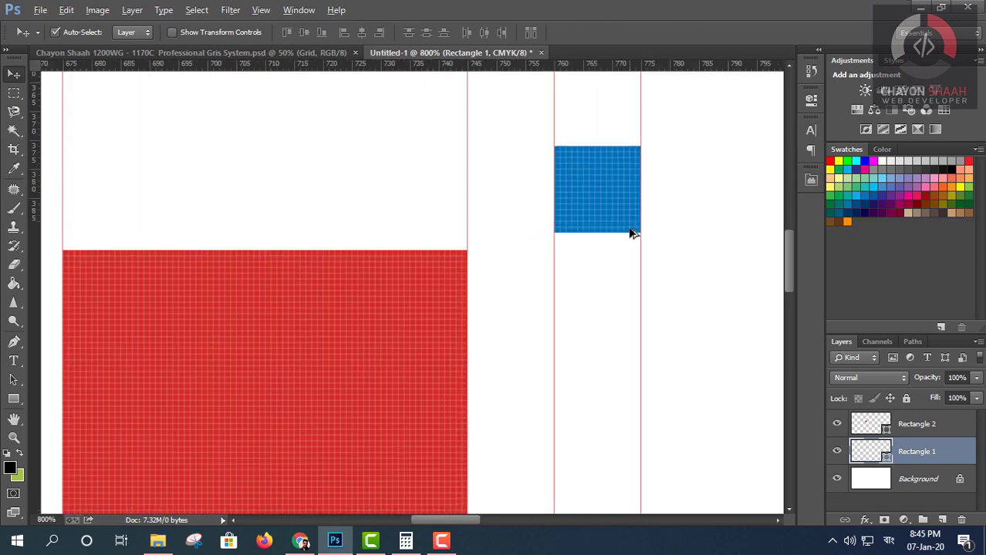
{"action": "scroll", "coordinate": [624, 247], "scroll_direction": "down", "scroll_amount": 2}
{"action": "scroll", "coordinate": [591, 294], "scroll_direction": "down", "scroll_amount": 1}
{"action": "scroll", "coordinate": [587, 294], "scroll_direction": "down", "scroll_amount": 1}
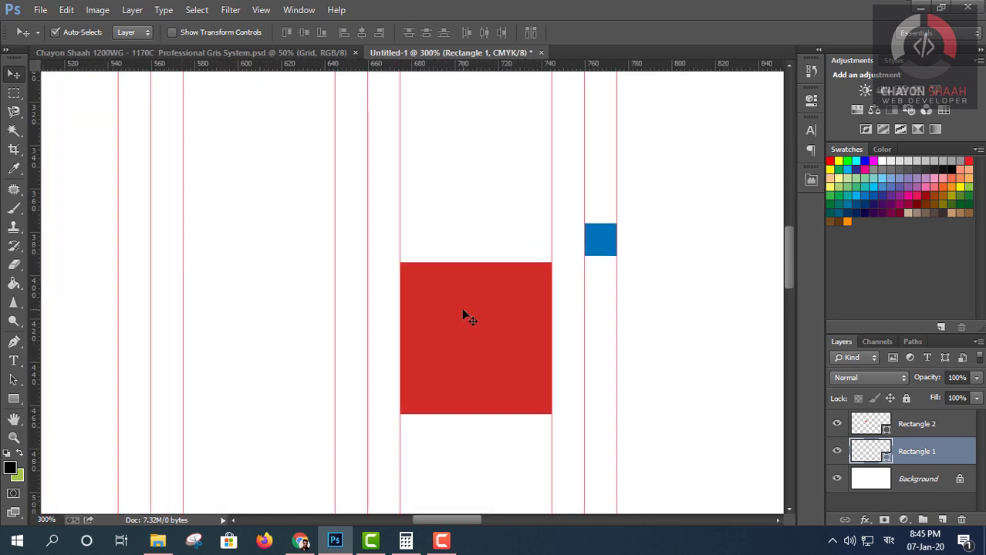
Move the red square right against the new guide.
{"action": "left_click_drag", "start_coordinate": [465, 316], "coordinate": [682, 317]}
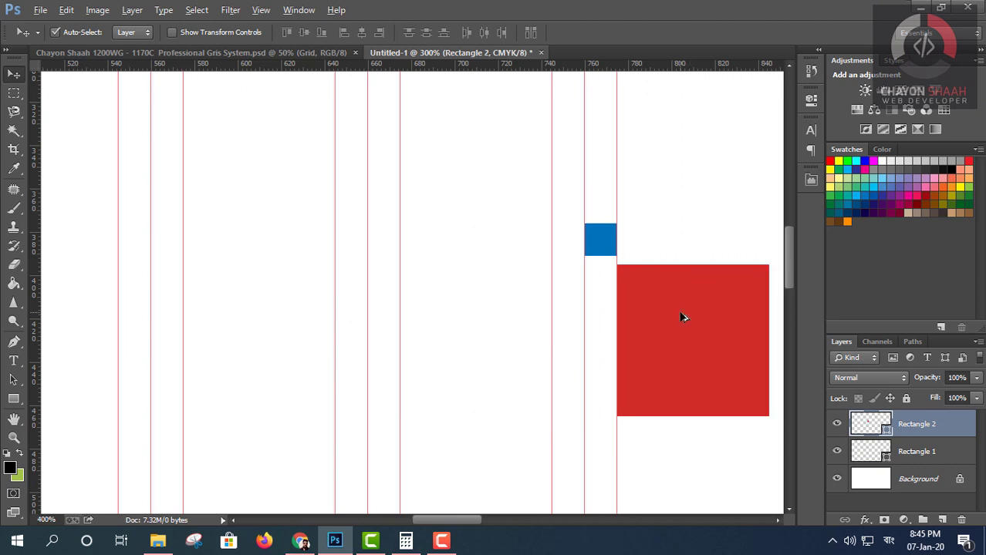
{"action": "scroll", "coordinate": [682, 317], "scroll_direction": "up", "scroll_amount": 2}
{"action": "scroll", "coordinate": [682, 317], "scroll_direction": "up", "scroll_amount": 1}
{"action": "scroll", "coordinate": [671, 327], "scroll_direction": "down", "scroll_amount": 3}
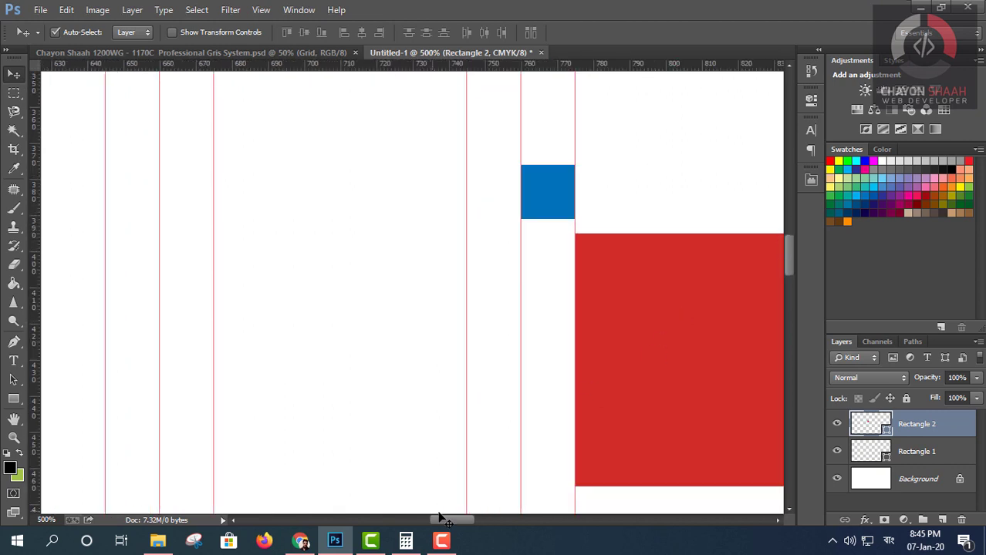
{"action": "mouse_move", "coordinate": [452, 522]}
{"action": "left_mouse_down"}
{"action": "mouse_move", "coordinate": [515, 519]}
{"action": "mouse_move", "coordinate": [477, 532]}
{"action": "mouse_move", "coordinate": [468, 524]}
{"action": "left_mouse_up"}
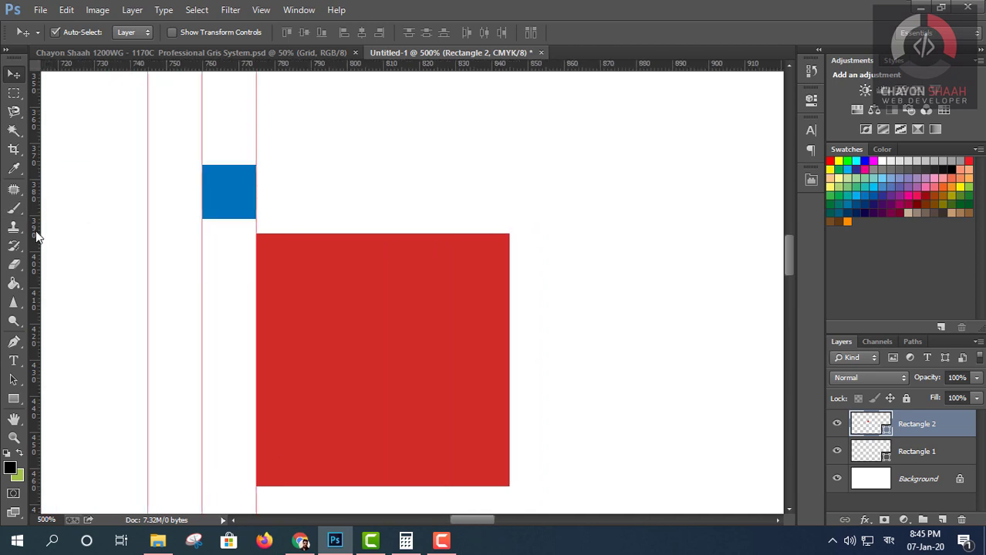
Add a vertical guide at the red square's right edge.
{"action": "mouse_move", "coordinate": [35, 231]}
{"action": "left_mouse_down"}
{"action": "mouse_move", "coordinate": [497, 341]}
{"action": "mouse_move", "coordinate": [509, 447]}
{"action": "left_mouse_up"}
{"action": "scroll", "coordinate": [509, 288], "scroll_direction": "up", "scroll_amount": 1}
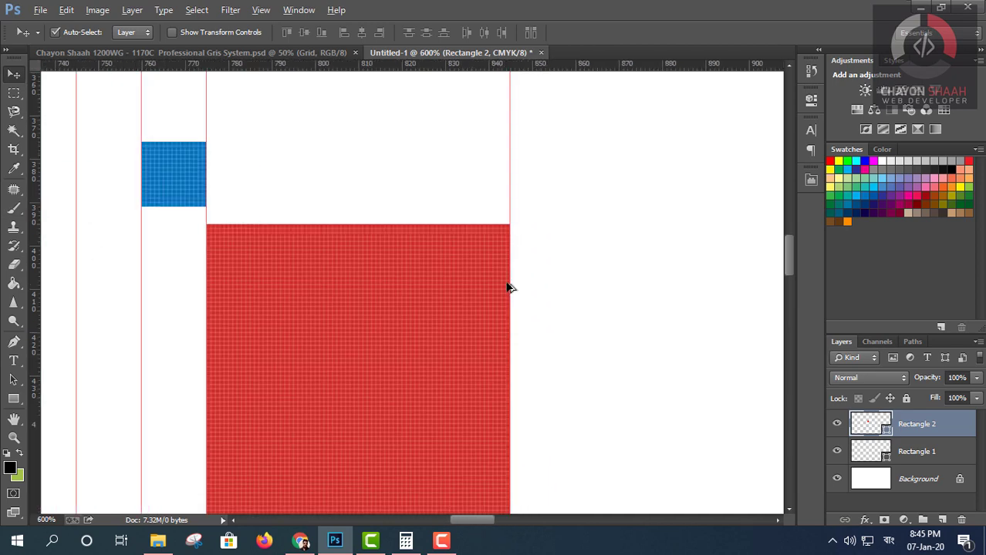
{"action": "scroll", "coordinate": [507, 287], "scroll_direction": "up", "scroll_amount": 3}
{"action": "scroll", "coordinate": [508, 286], "scroll_direction": "down", "scroll_amount": 3}
{"action": "scroll", "coordinate": [196, 211], "scroll_direction": "up", "scroll_amount": 1}
{"action": "scroll", "coordinate": [197, 216], "scroll_direction": "up", "scroll_amount": 5}
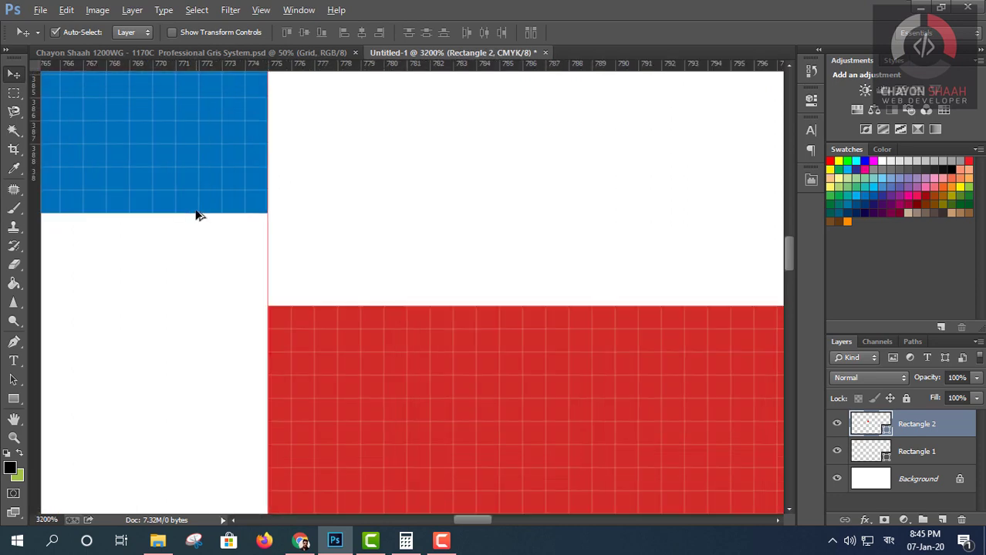
{"action": "scroll", "coordinate": [198, 215], "scroll_direction": "down", "scroll_amount": 6}
{"action": "scroll", "coordinate": [378, 255], "scroll_direction": "down", "scroll_amount": 2}
{"action": "scroll", "coordinate": [286, 229], "scroll_direction": "down", "scroll_amount": 1}
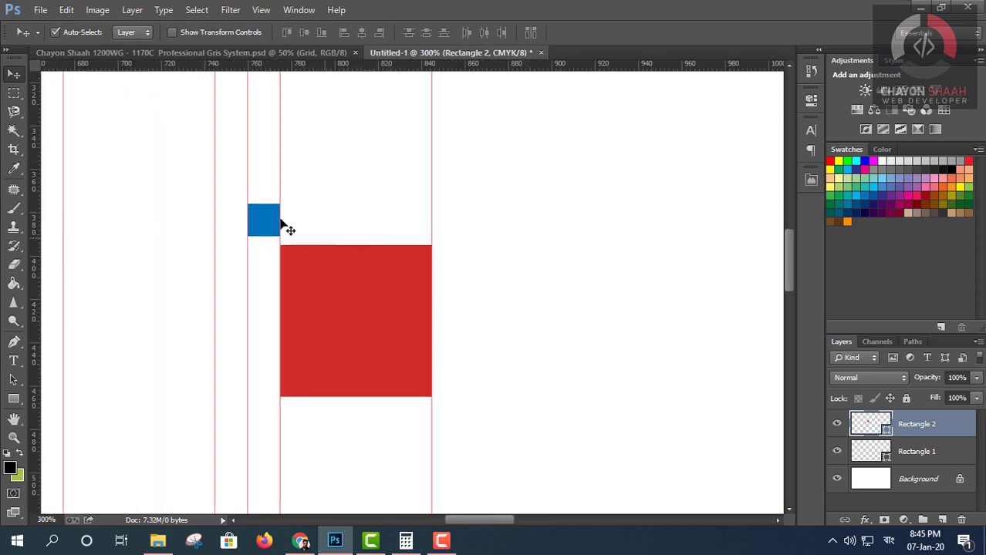
Place the blue square against the red square and add a guide at 860 px.
{"action": "left_click_drag", "start_coordinate": [259, 222], "coordinate": [445, 221]}
{"action": "scroll", "coordinate": [417, 231], "scroll_direction": "up", "scroll_amount": 1}
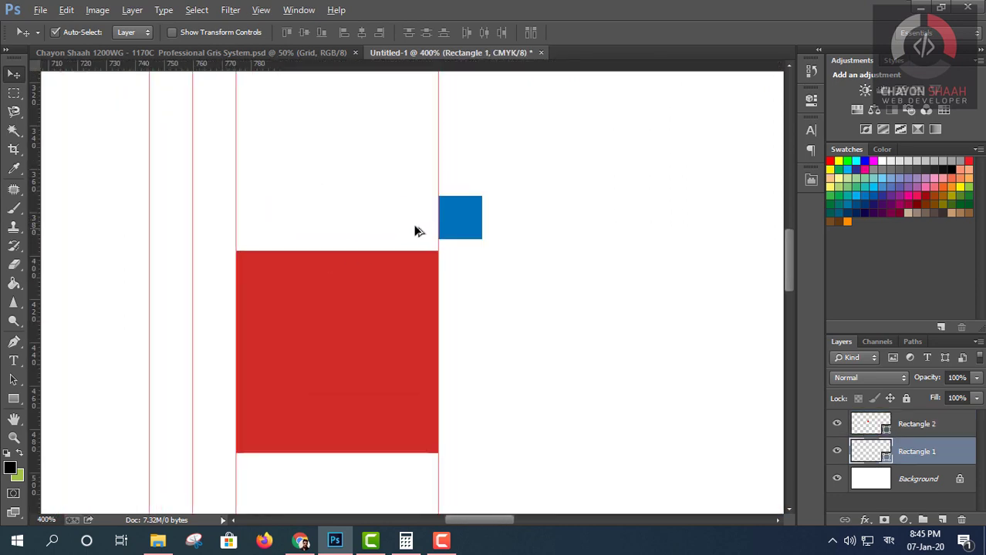
{"action": "scroll", "coordinate": [416, 231], "scroll_direction": "up", "scroll_amount": 3}
{"action": "scroll", "coordinate": [415, 228], "scroll_direction": "down", "scroll_amount": 2}
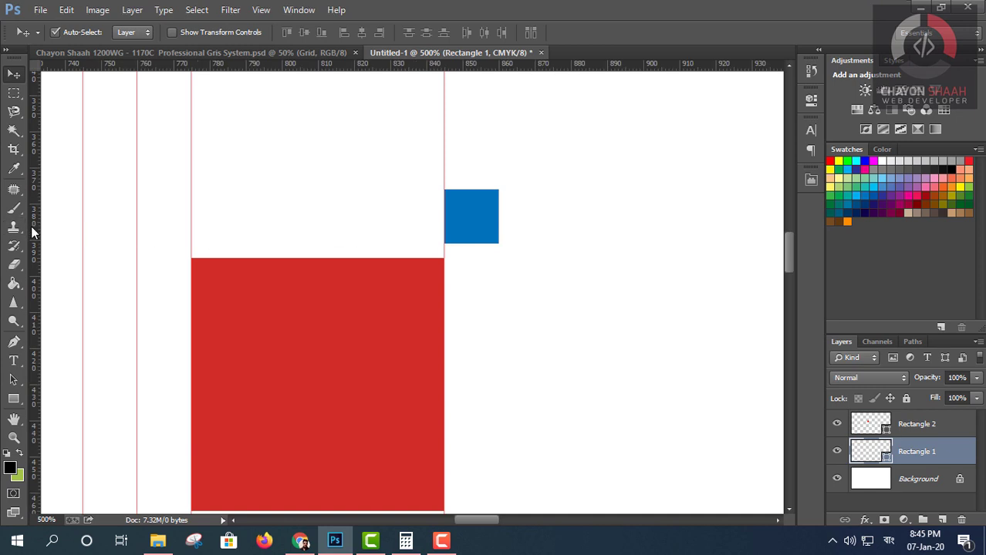
{"action": "left_click_drag", "start_coordinate": [32, 226], "coordinate": [498, 266]}
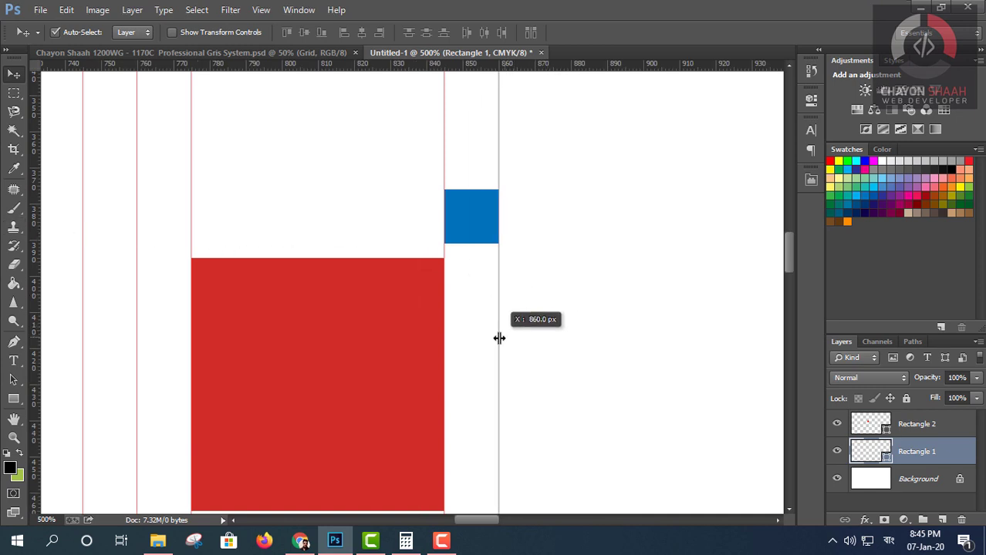
{"action": "scroll", "coordinate": [498, 262], "scroll_direction": "up", "scroll_amount": 5}
{"action": "scroll", "coordinate": [495, 256], "scroll_direction": "down", "scroll_amount": 4}
{"action": "scroll", "coordinate": [495, 256], "scroll_direction": "down", "scroll_amount": 3}
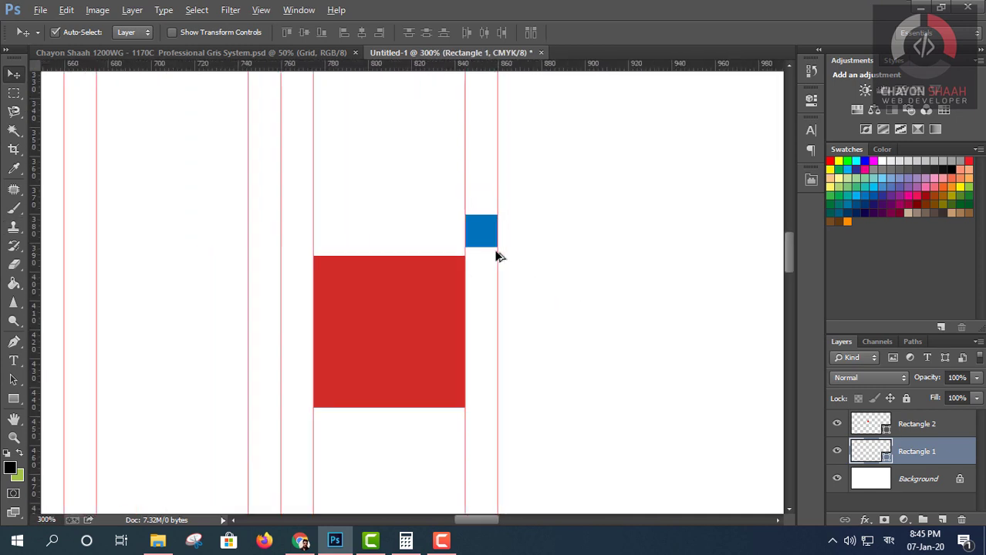
{"action": "scroll", "coordinate": [497, 256], "scroll_direction": "down", "scroll_amount": 2}
{"action": "left_click_drag", "start_coordinate": [459, 280], "coordinate": [460, 287]}
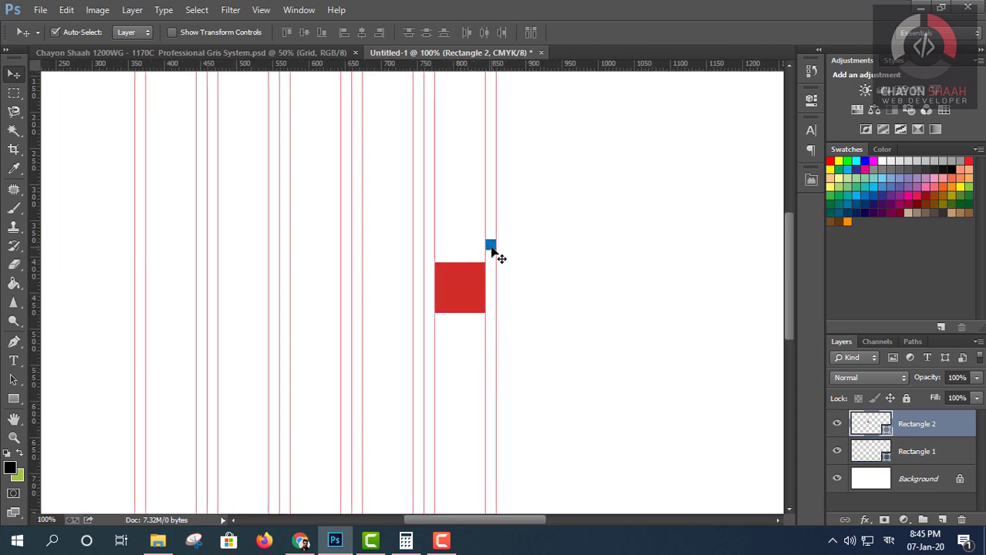
Shift the blue square right past the last guide and add a vertical guide at its right edge.
{"action": "mouse_move", "coordinate": [491, 248]}
{"action": "left_mouse_down"}
{"action": "mouse_move", "coordinate": [512, 252]}
{"action": "mouse_move", "coordinate": [503, 249]}
{"action": "left_mouse_up"}
{"action": "scroll", "coordinate": [504, 249], "scroll_direction": "up", "scroll_amount": 1}
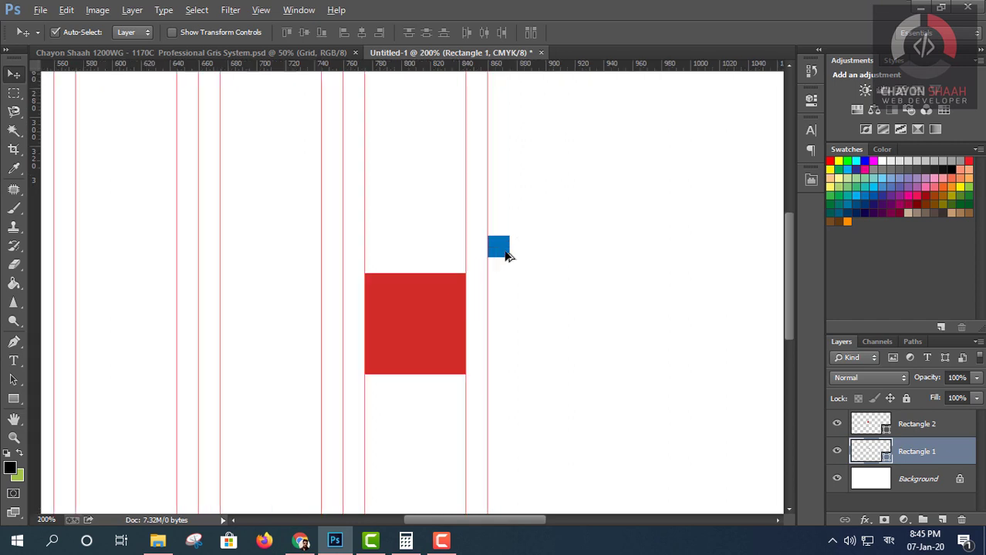
{"action": "scroll", "coordinate": [503, 249], "scroll_direction": "up", "scroll_amount": 4}
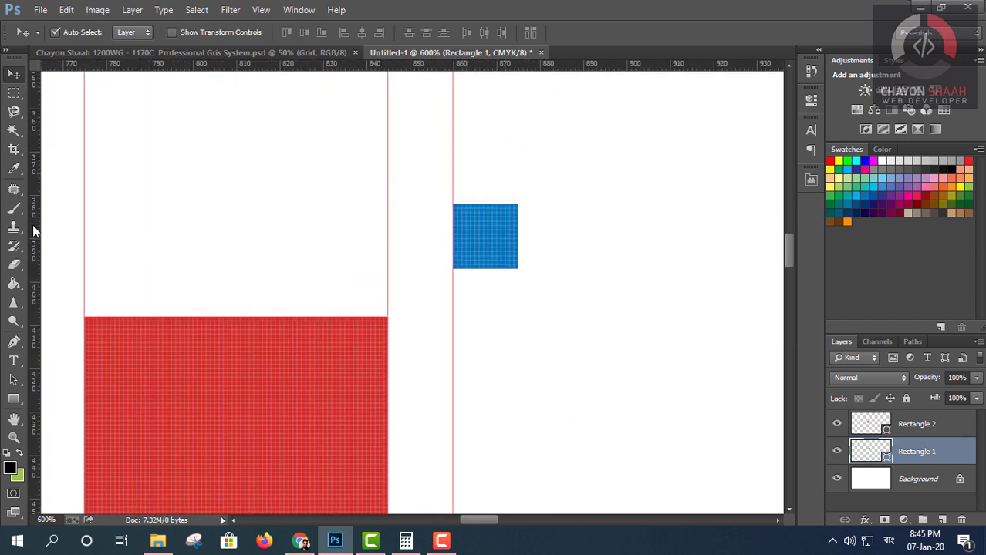
{"action": "left_click_drag", "start_coordinate": [32, 225], "coordinate": [517, 310]}
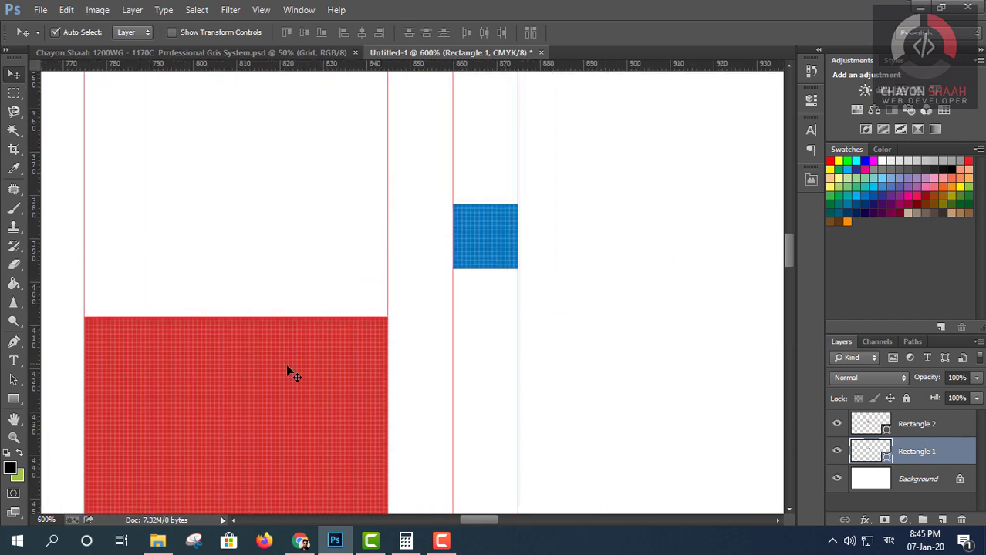
Move the red square against the blue square's guide and guide the red square's right edge.
{"action": "left_click_drag", "start_coordinate": [286, 367], "coordinate": [679, 330]}
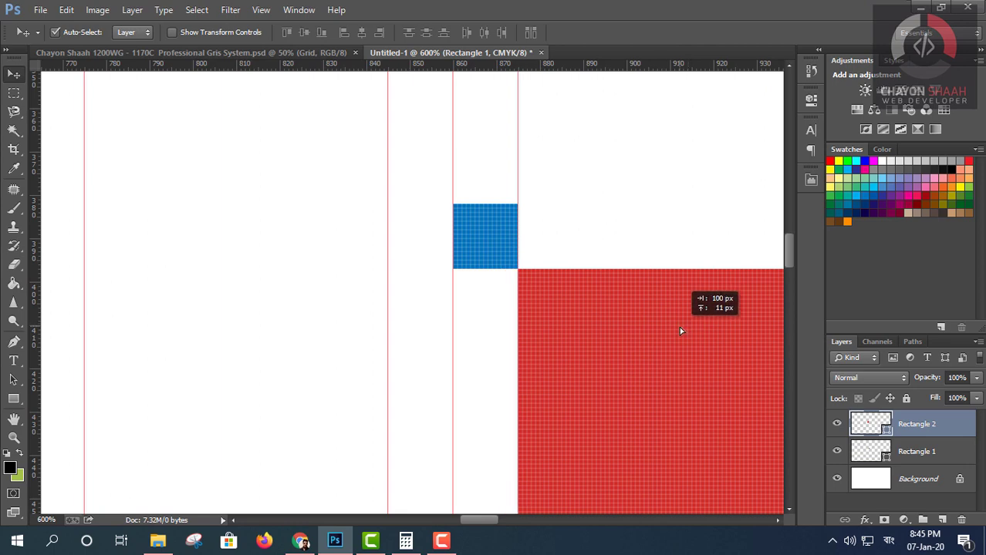
{"action": "scroll", "coordinate": [544, 270], "scroll_direction": "up", "scroll_amount": 4}
{"action": "scroll", "coordinate": [544, 270], "scroll_direction": "down", "scroll_amount": 4}
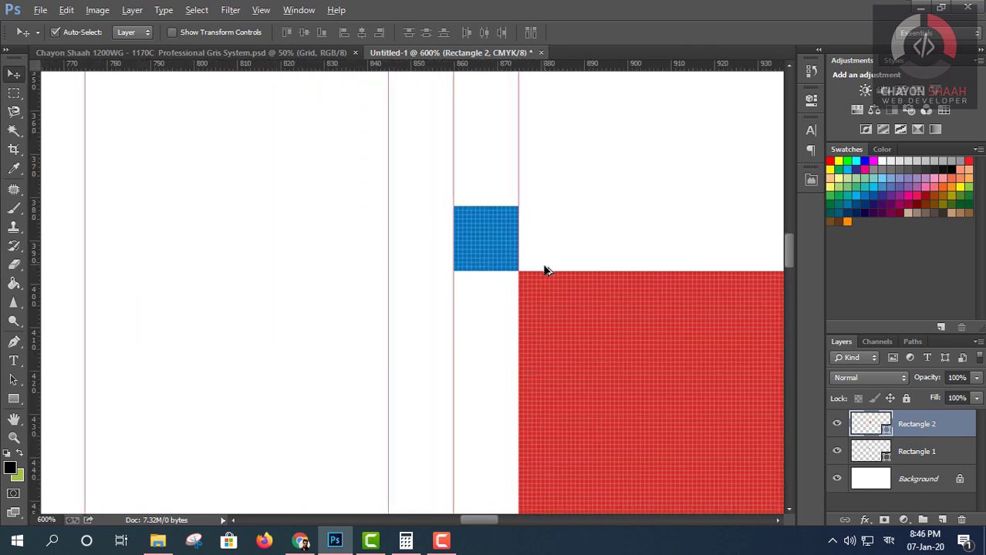
{"action": "scroll", "coordinate": [543, 270], "scroll_direction": "down", "scroll_amount": 2}
{"action": "scroll", "coordinate": [544, 270], "scroll_direction": "down", "scroll_amount": 1}
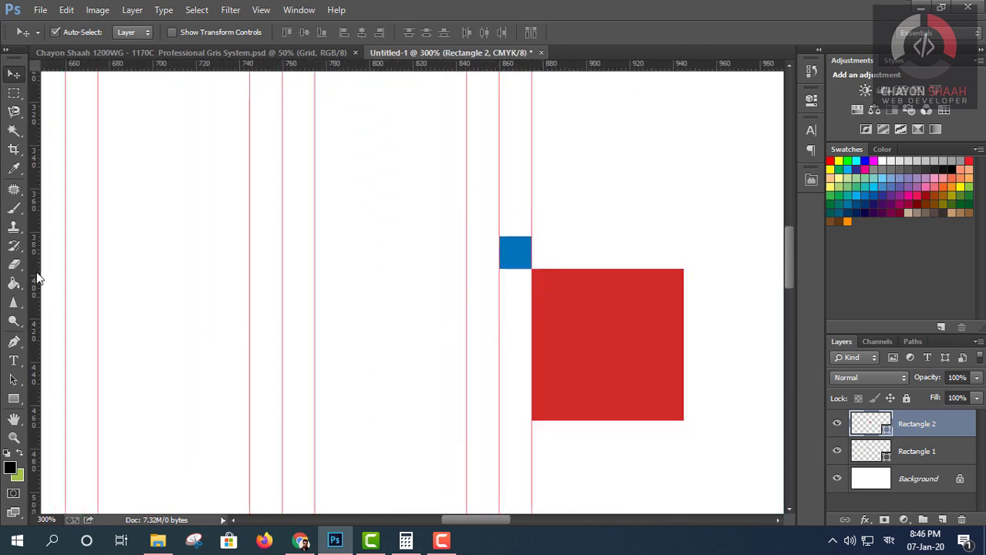
{"action": "left_click_drag", "start_coordinate": [37, 279], "coordinate": [683, 413]}
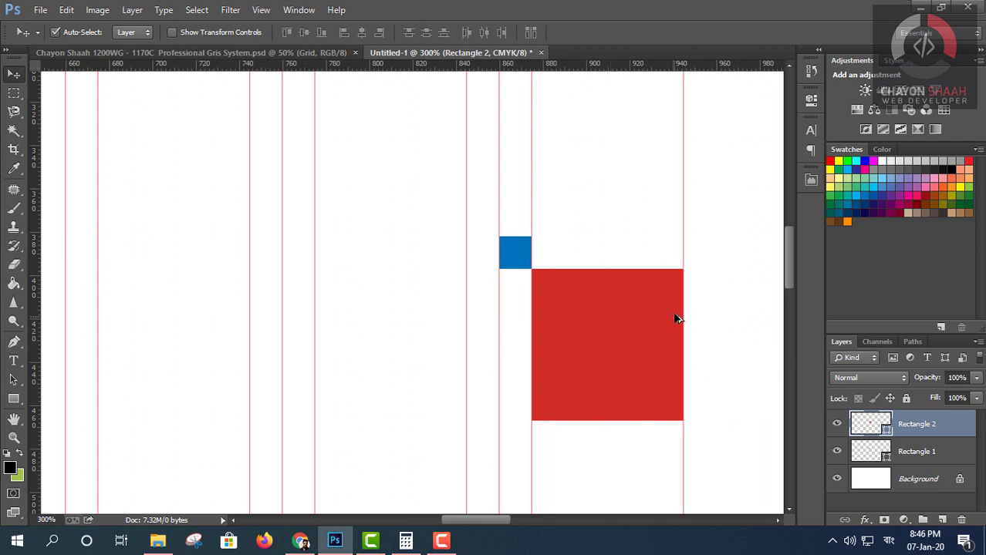
Place the blue square at the red square's upper-right corner and add a guide at 960 px.
{"action": "scroll", "coordinate": [675, 317], "scroll_direction": "up", "scroll_amount": 5}
{"action": "scroll", "coordinate": [675, 318], "scroll_direction": "down", "scroll_amount": 1}
{"action": "scroll", "coordinate": [675, 317], "scroll_direction": "down", "scroll_amount": 4}
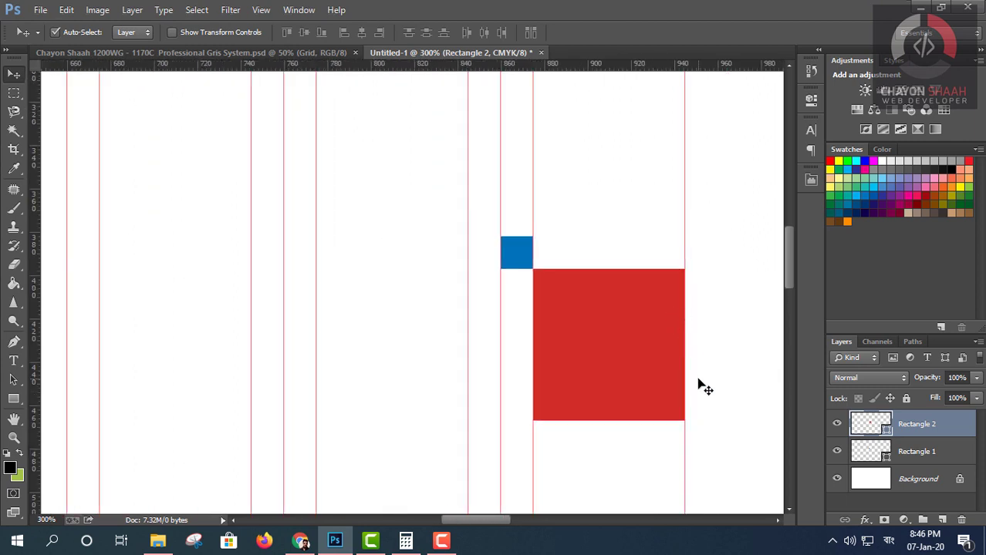
{"action": "left_click_drag", "start_coordinate": [702, 387], "coordinate": [518, 326]}
{"action": "left_click_drag", "start_coordinate": [325, 199], "coordinate": [509, 187]}
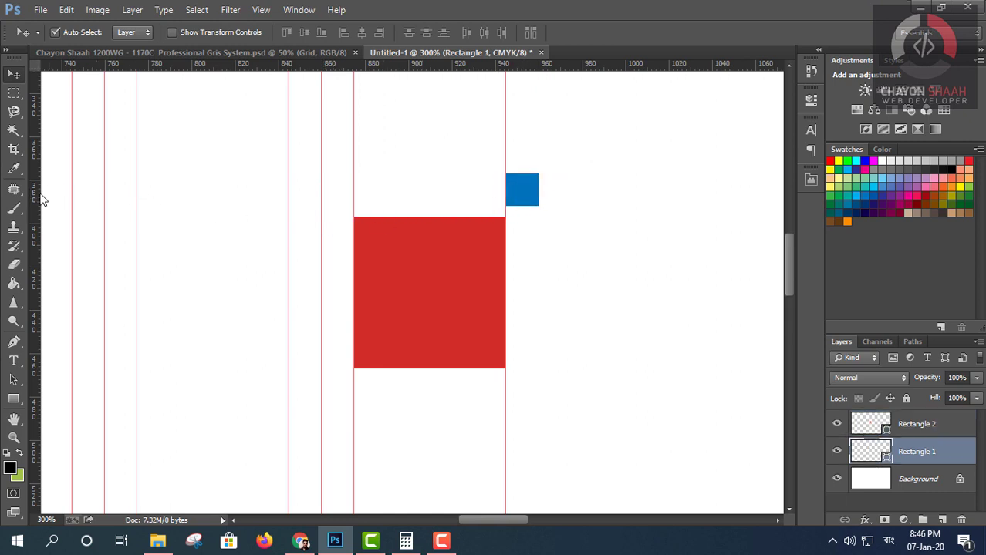
{"action": "left_click_drag", "start_coordinate": [35, 195], "coordinate": [545, 267]}
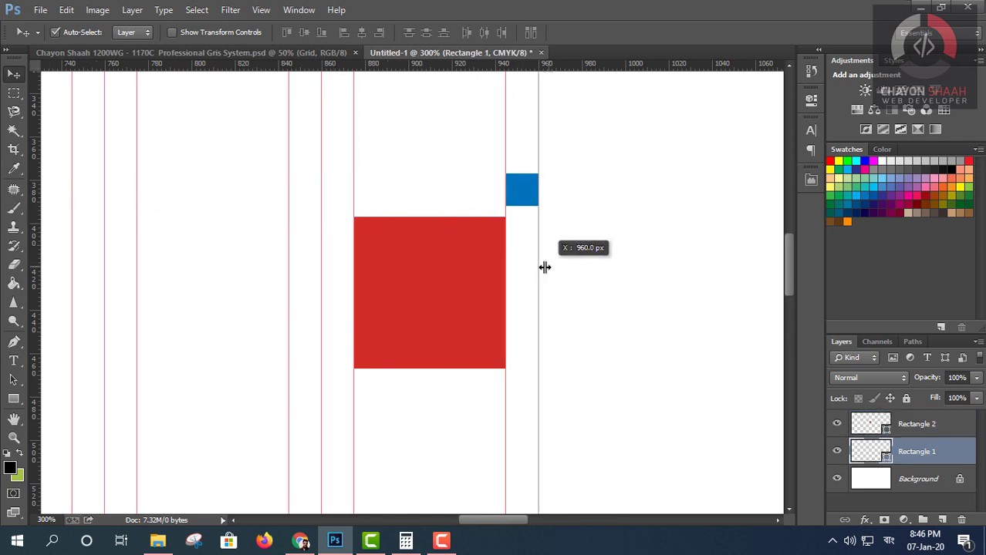
Nudge the blue square slightly right and down, then guide its right edge.
{"action": "scroll", "coordinate": [534, 194], "scroll_direction": "up", "scroll_amount": 2}
{"action": "scroll", "coordinate": [534, 193], "scroll_direction": "up", "scroll_amount": 3}
{"action": "scroll", "coordinate": [534, 193], "scroll_direction": "down", "scroll_amount": 3}
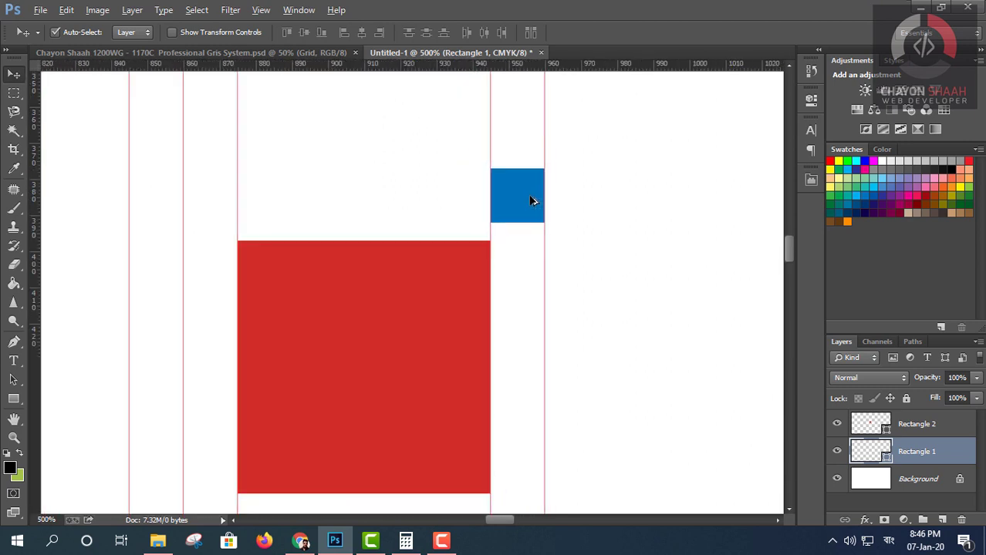
{"action": "scroll", "coordinate": [532, 196], "scroll_direction": "down", "scroll_amount": 2}
{"action": "scroll", "coordinate": [531, 200], "scroll_direction": "down", "scroll_amount": 1}
{"action": "scroll", "coordinate": [532, 198], "scroll_direction": "down", "scroll_amount": 1}
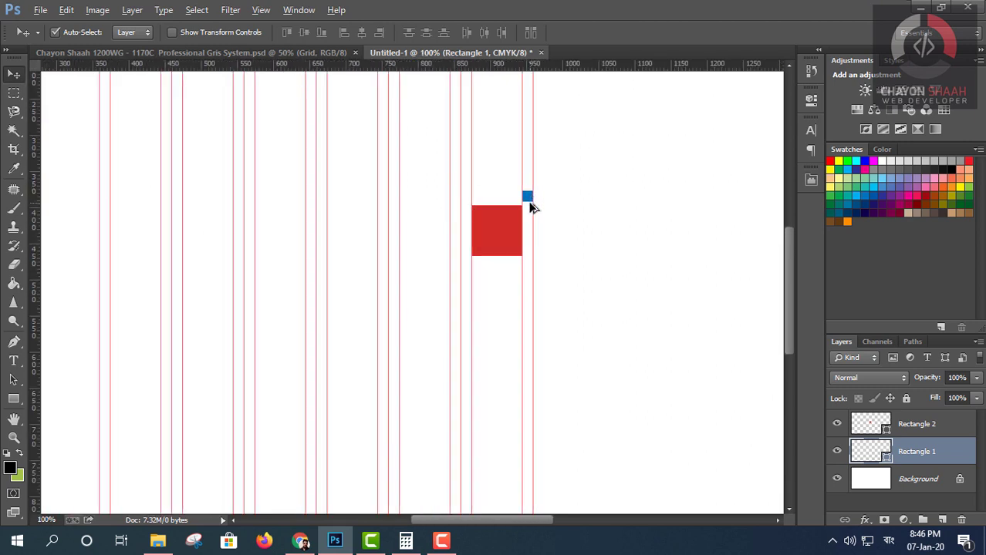
{"action": "scroll", "coordinate": [531, 205], "scroll_direction": "up", "scroll_amount": 1}
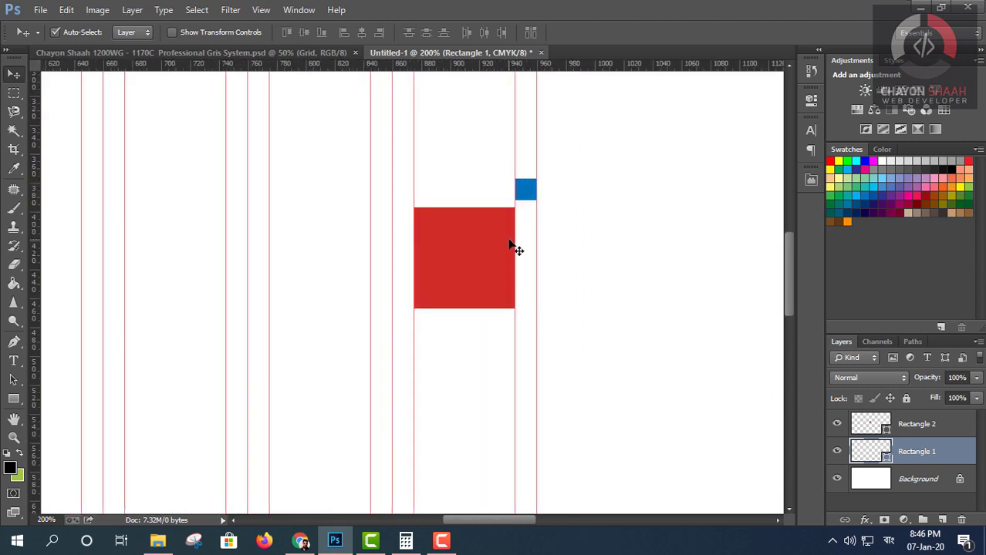
{"action": "scroll", "coordinate": [511, 244], "scroll_direction": "down", "scroll_amount": 1}
{"action": "scroll", "coordinate": [516, 231], "scroll_direction": "up", "scroll_amount": 3}
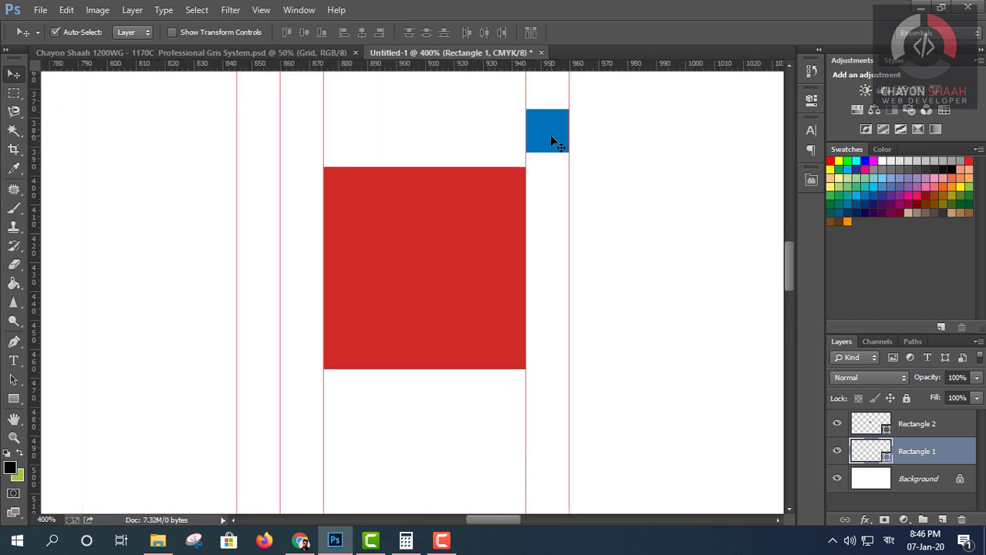
{"action": "mouse_move", "coordinate": [551, 139]}
{"action": "left_mouse_down"}
{"action": "mouse_move", "coordinate": [604, 155]}
{"action": "mouse_move", "coordinate": [593, 154]}
{"action": "left_mouse_up"}
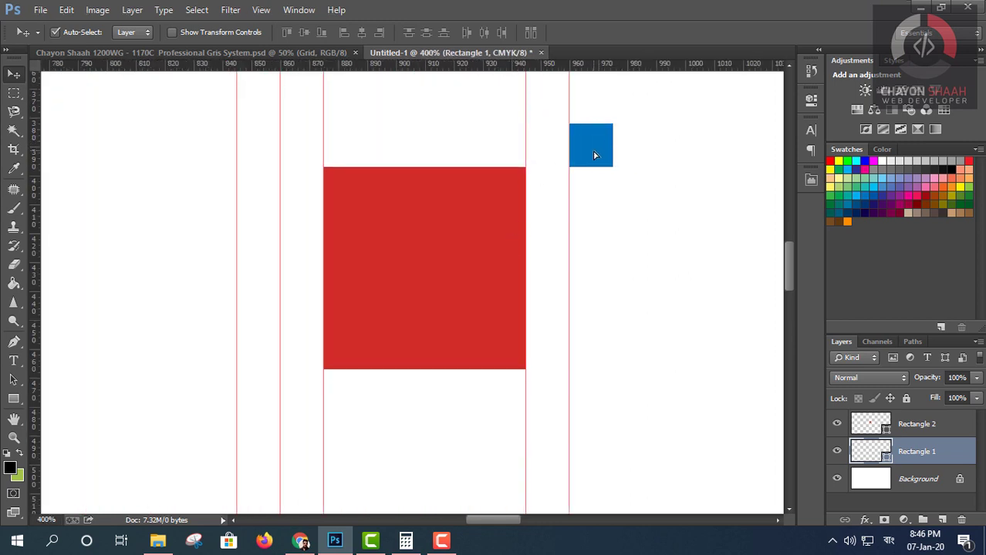
{"action": "scroll", "coordinate": [604, 179], "scroll_direction": "down", "scroll_amount": 3}
{"action": "scroll", "coordinate": [604, 180], "scroll_direction": "down", "scroll_amount": 1}
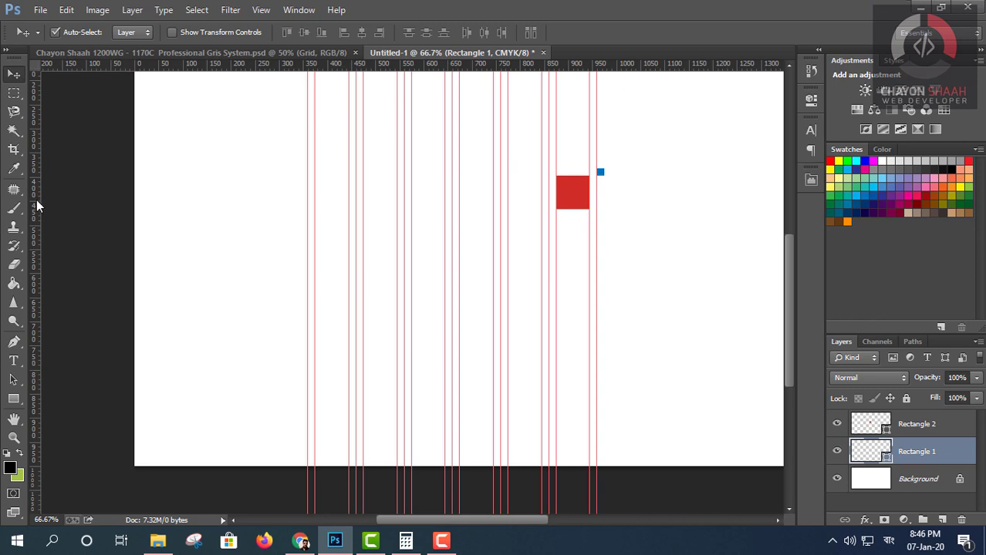
{"action": "mouse_move", "coordinate": [37, 206]}
{"action": "left_mouse_down"}
{"action": "mouse_move", "coordinate": [609, 267]}
{"action": "mouse_move", "coordinate": [604, 203]}
{"action": "left_mouse_up"}
Move the red square to the next column and add a vertical guide at its right edge.
{"action": "scroll", "coordinate": [605, 178], "scroll_direction": "up", "scroll_amount": 3}
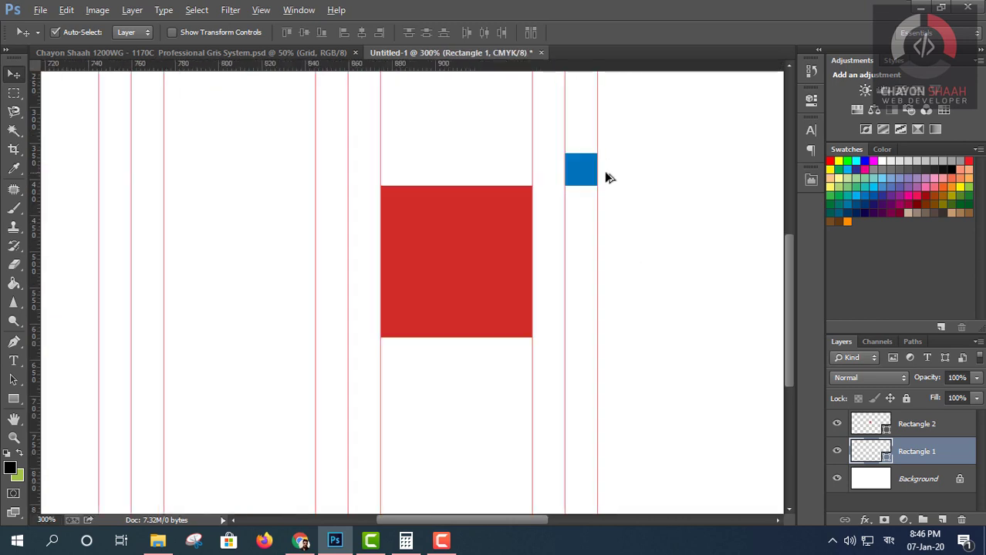
{"action": "scroll", "coordinate": [605, 178], "scroll_direction": "up", "scroll_amount": 4}
{"action": "scroll", "coordinate": [605, 178], "scroll_direction": "down", "scroll_amount": 4}
{"action": "scroll", "coordinate": [681, 230], "scroll_direction": "down", "scroll_amount": 1}
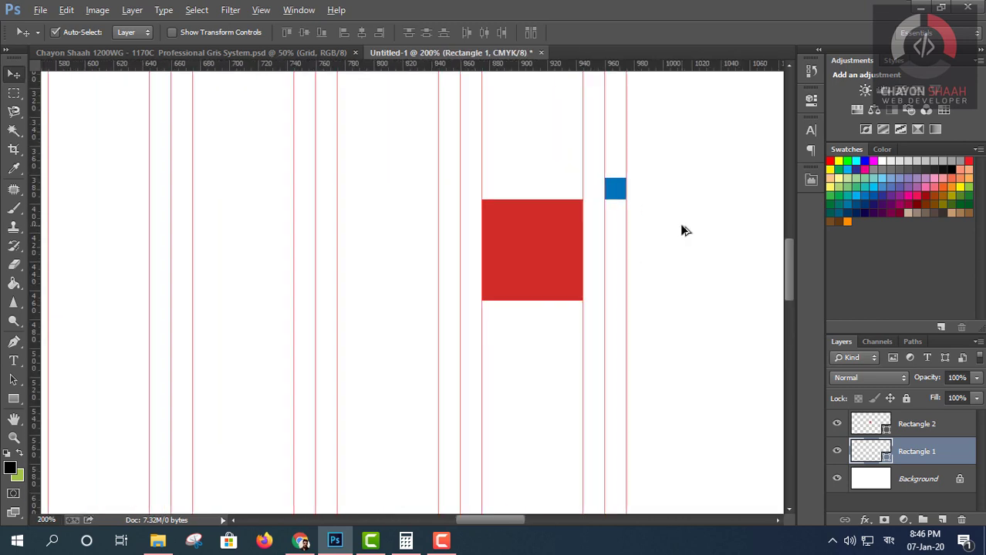
{"action": "scroll", "coordinate": [681, 230], "scroll_direction": "down", "scroll_amount": 1}
{"action": "left_click_drag", "start_coordinate": [596, 249], "coordinate": [668, 263]}
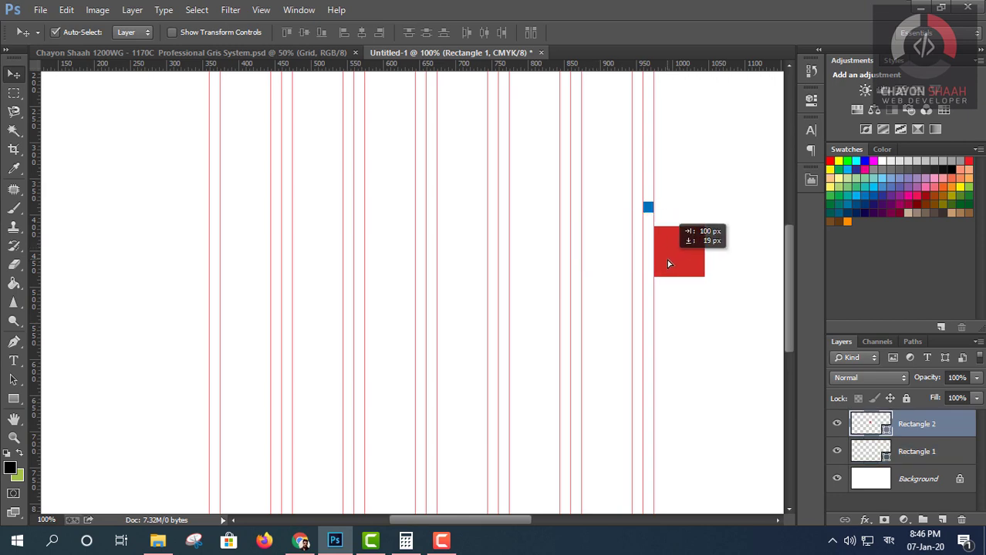
{"action": "mouse_move", "coordinate": [705, 335]}
{"action": "left_mouse_down"}
{"action": "mouse_move", "coordinate": [508, 346]}
{"action": "mouse_move", "coordinate": [486, 264]}
{"action": "left_mouse_up"}
{"action": "scroll", "coordinate": [486, 260], "scroll_direction": "up", "scroll_amount": 1}
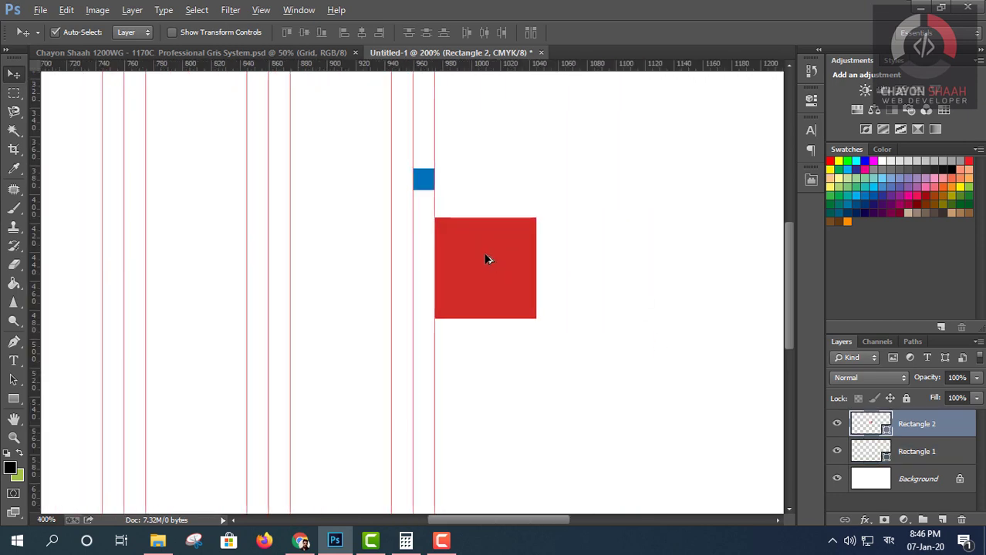
{"action": "scroll", "coordinate": [485, 260], "scroll_direction": "up", "scroll_amount": 3}
{"action": "scroll", "coordinate": [489, 259], "scroll_direction": "up", "scroll_amount": 1}
{"action": "scroll", "coordinate": [488, 269], "scroll_direction": "down", "scroll_amount": 1}
{"action": "scroll", "coordinate": [499, 283], "scroll_direction": "up", "scroll_amount": 2}
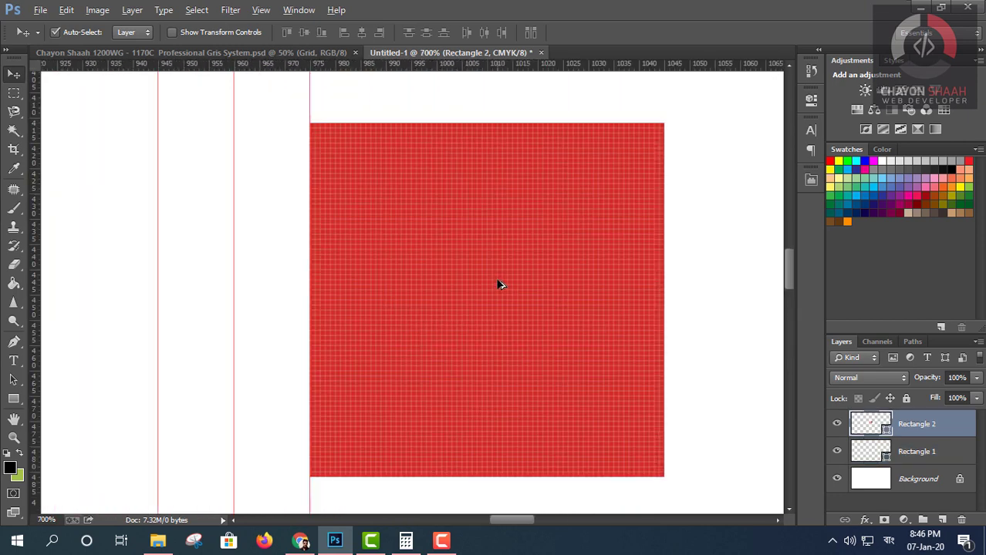
{"action": "scroll", "coordinate": [498, 284], "scroll_direction": "down", "scroll_amount": 1}
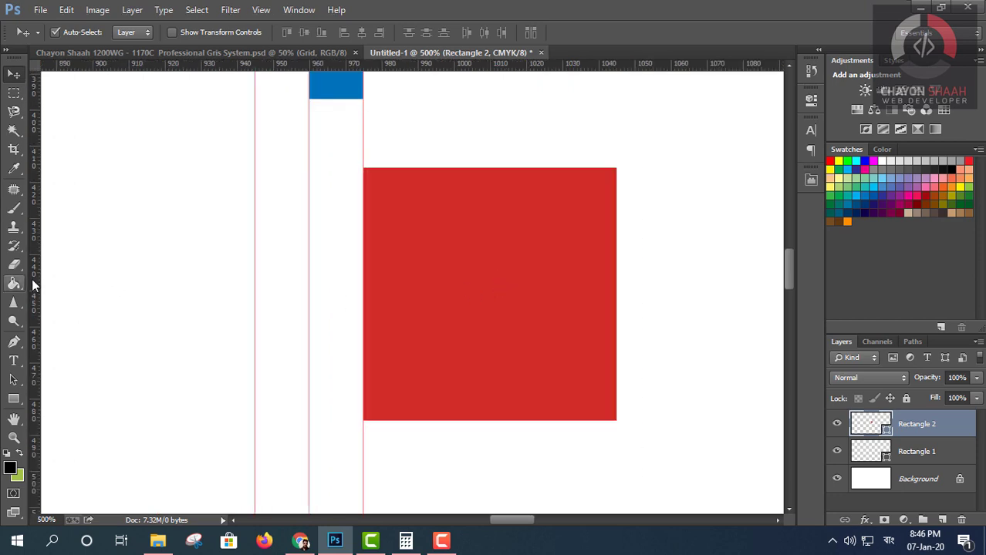
{"action": "left_click_drag", "start_coordinate": [34, 286], "coordinate": [615, 444]}
Move the blue square to the red square's right edge and add a vertical guide at 1060 px.
{"action": "scroll", "coordinate": [614, 389], "scroll_direction": "up", "scroll_amount": 1}
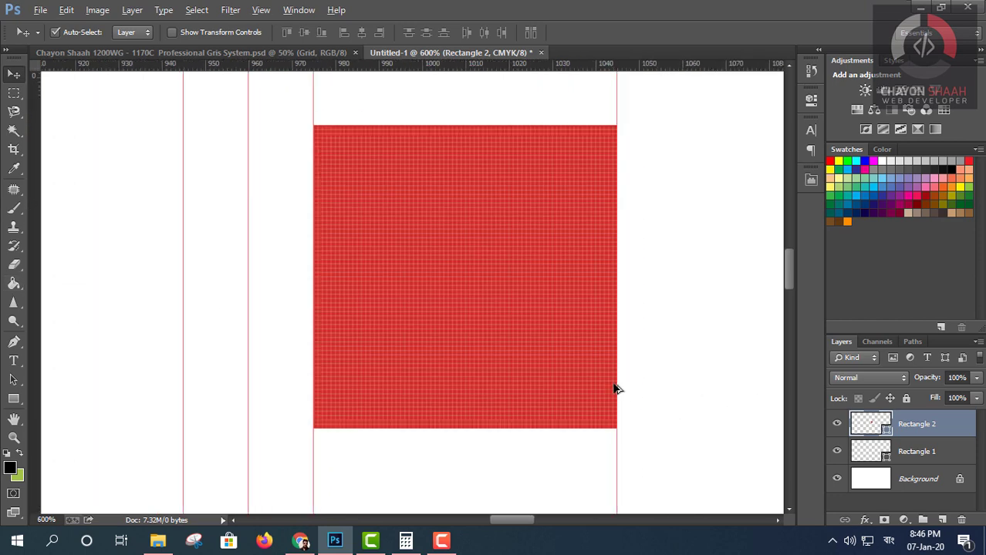
{"action": "scroll", "coordinate": [615, 389], "scroll_direction": "up", "scroll_amount": 2}
{"action": "scroll", "coordinate": [614, 389], "scroll_direction": "down", "scroll_amount": 2}
{"action": "scroll", "coordinate": [614, 388], "scroll_direction": "down", "scroll_amount": 2}
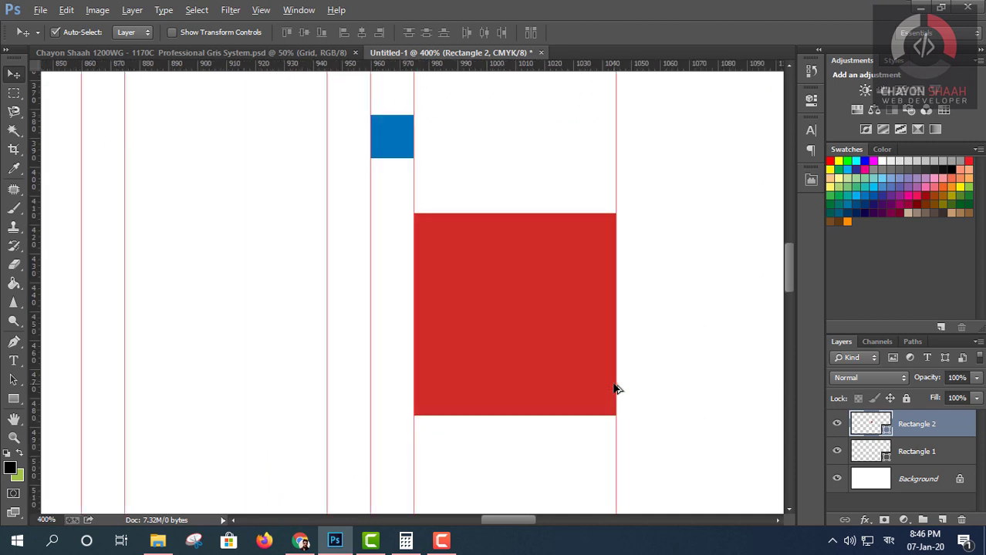
{"action": "scroll", "coordinate": [609, 389], "scroll_direction": "down", "scroll_amount": 2}
{"action": "left_click_drag", "start_coordinate": [681, 378], "coordinate": [562, 377]}
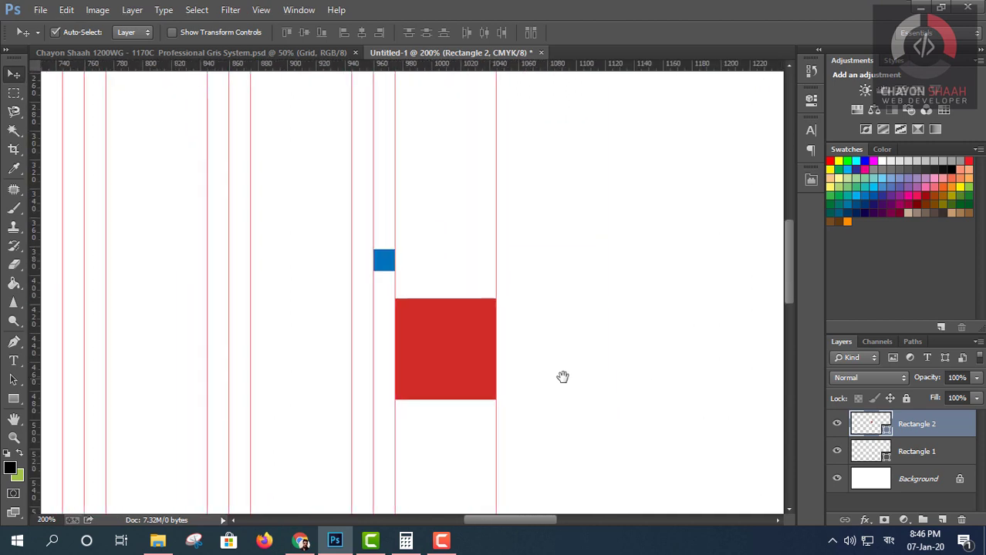
{"action": "left_click_drag", "start_coordinate": [389, 268], "coordinate": [509, 282]}
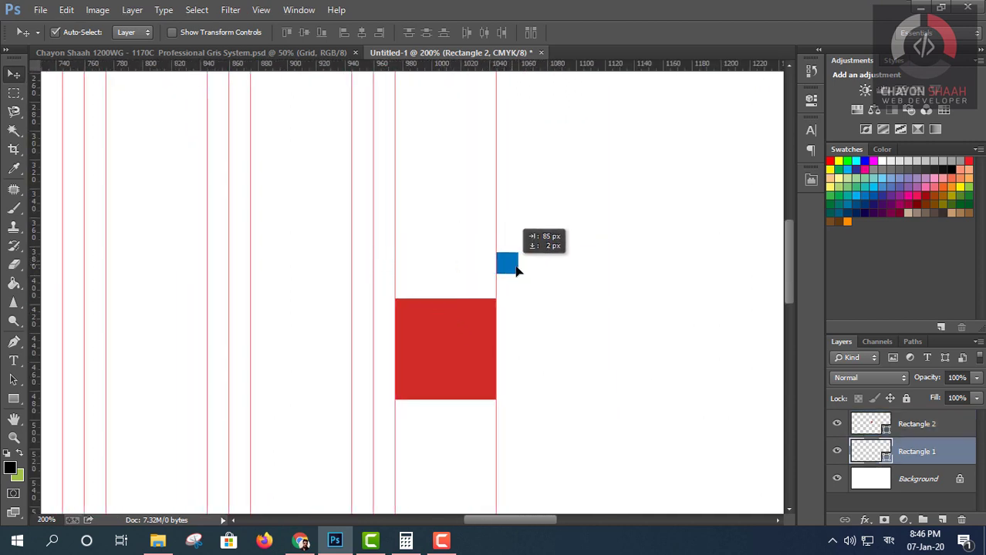
{"action": "scroll", "coordinate": [506, 282], "scroll_direction": "up", "scroll_amount": 3}
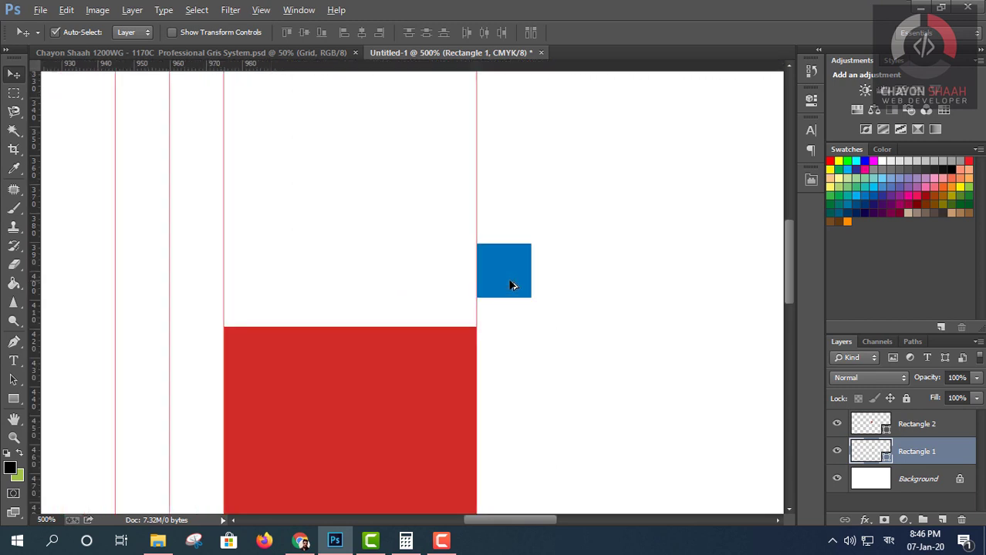
{"action": "scroll", "coordinate": [512, 284], "scroll_direction": "up", "scroll_amount": 1}
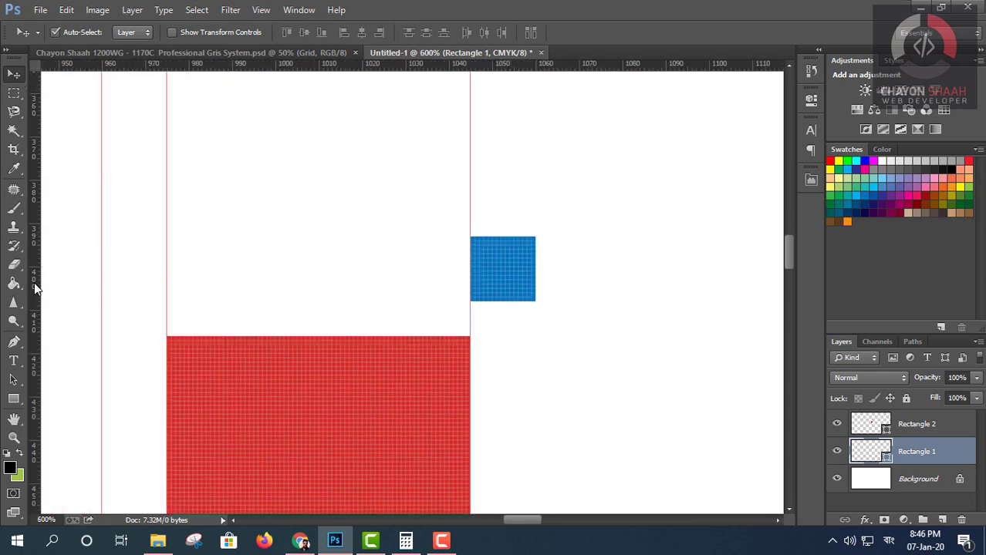
{"action": "mouse_move", "coordinate": [33, 282]}
{"action": "left_mouse_down"}
{"action": "mouse_move", "coordinate": [537, 331]}
{"action": "mouse_move", "coordinate": [541, 349]}
{"action": "mouse_move", "coordinate": [532, 304]}
{"action": "left_mouse_up"}
Nudge the blue square left onto the 1060 px guide and add a guide at its right edge.
{"action": "scroll", "coordinate": [534, 307], "scroll_direction": "up", "scroll_amount": 3}
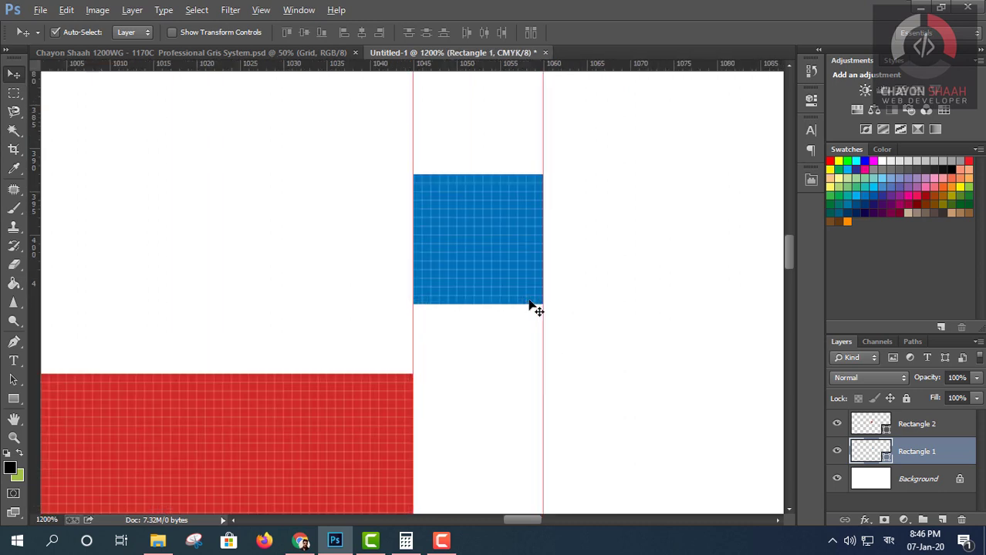
{"action": "scroll", "coordinate": [535, 304], "scroll_direction": "up", "scroll_amount": 3}
{"action": "scroll", "coordinate": [536, 304], "scroll_direction": "down", "scroll_amount": 2}
{"action": "scroll", "coordinate": [537, 304], "scroll_direction": "down", "scroll_amount": 4}
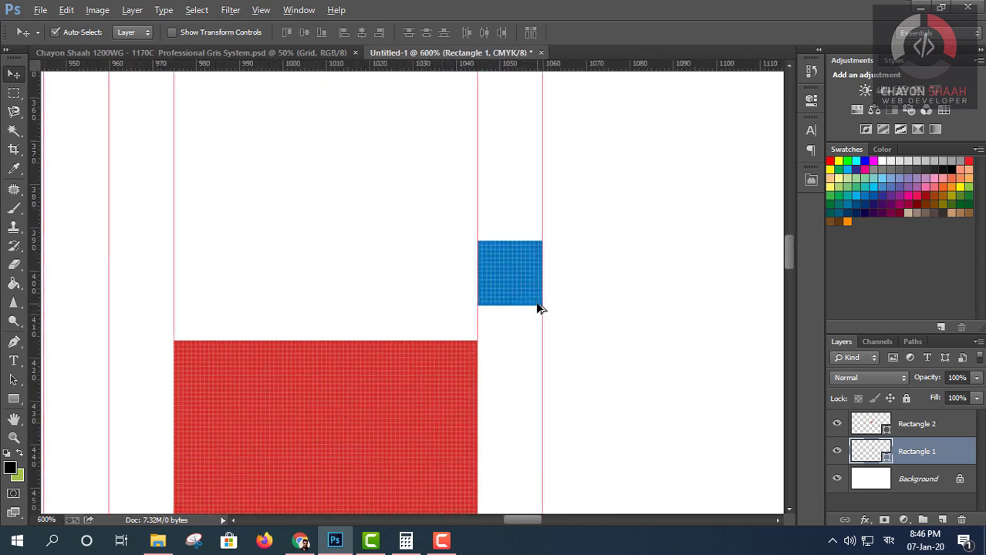
{"action": "scroll", "coordinate": [537, 306], "scroll_direction": "down", "scroll_amount": 2}
{"action": "scroll", "coordinate": [506, 349], "scroll_direction": "down", "scroll_amount": 2}
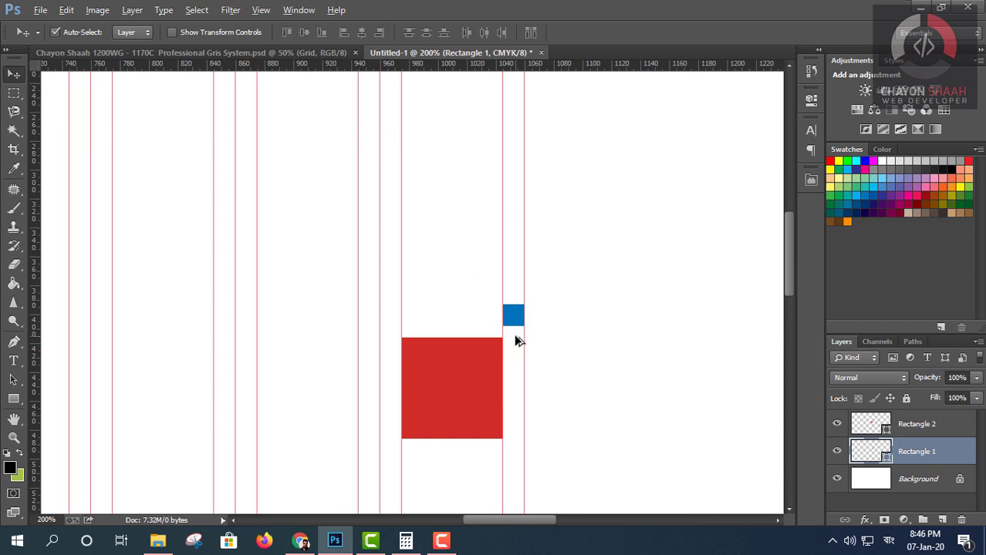
{"action": "scroll", "coordinate": [516, 339], "scroll_direction": "down", "scroll_amount": 2}
{"action": "scroll", "coordinate": [509, 352], "scroll_direction": "up", "scroll_amount": 2}
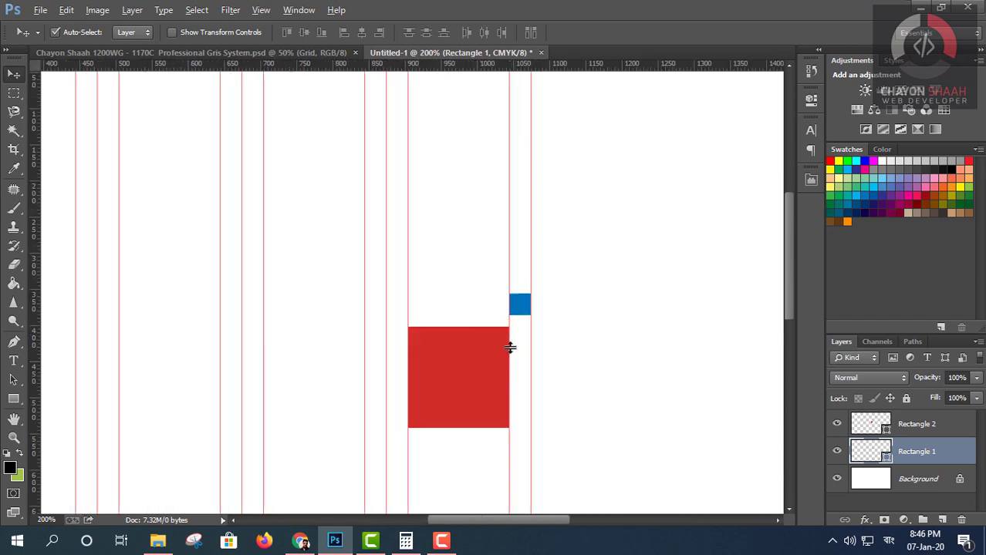
{"action": "scroll", "coordinate": [509, 351], "scroll_direction": "up", "scroll_amount": 1}
{"action": "scroll", "coordinate": [509, 351], "scroll_direction": "down", "scroll_amount": 3}
{"action": "scroll", "coordinate": [510, 347], "scroll_direction": "up", "scroll_amount": 2}
{"action": "scroll", "coordinate": [509, 348], "scroll_direction": "up", "scroll_amount": 1}
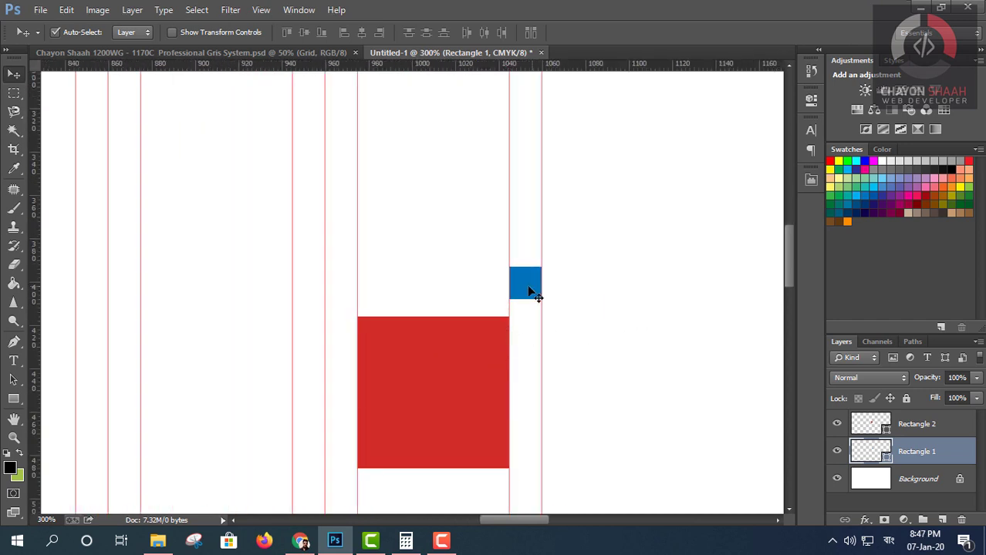
{"action": "left_click_drag", "start_coordinate": [579, 282], "coordinate": [568, 285]}
{"action": "scroll", "coordinate": [561, 287], "scroll_direction": "up", "scroll_amount": 1}
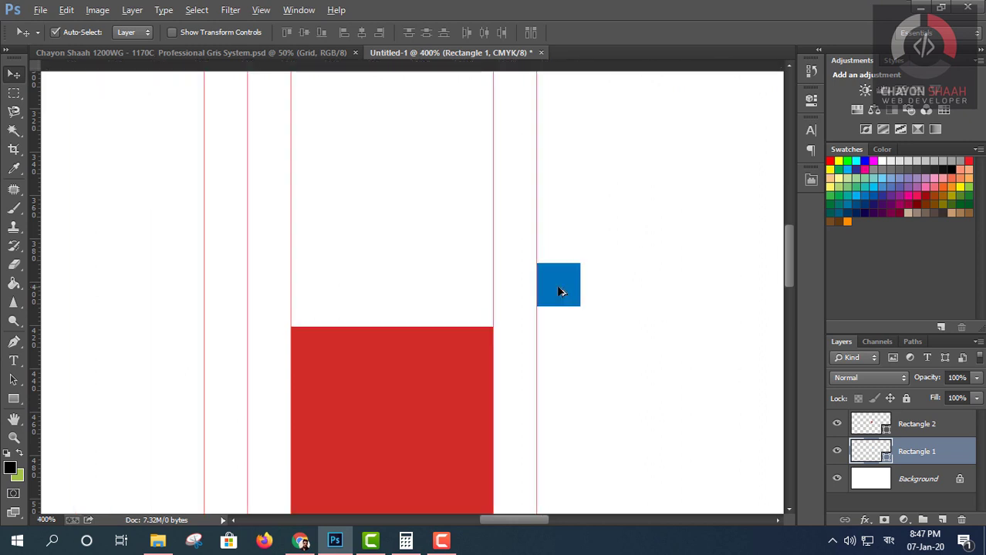
{"action": "scroll", "coordinate": [560, 290], "scroll_direction": "up", "scroll_amount": 2}
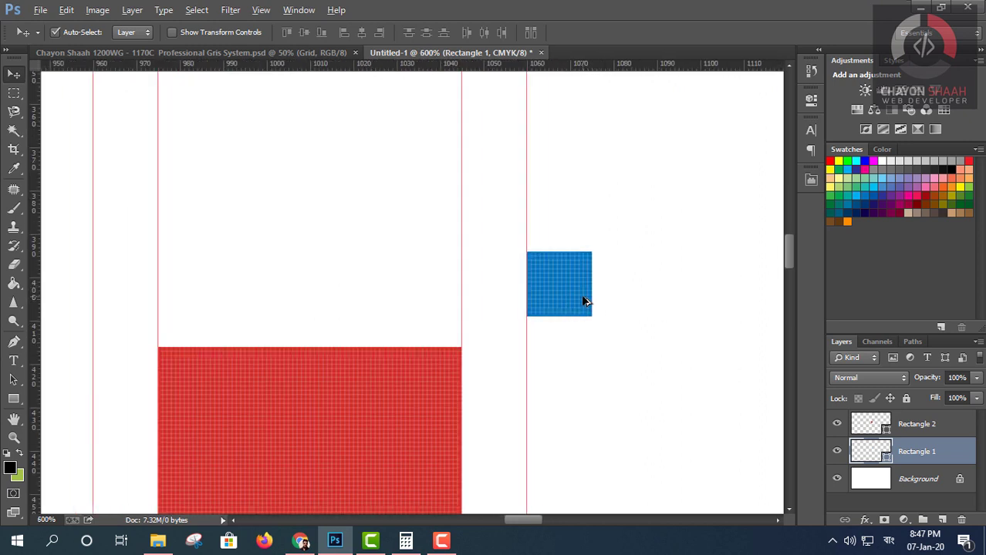
{"action": "scroll", "coordinate": [583, 299], "scroll_direction": "up", "scroll_amount": 1}
{"action": "scroll", "coordinate": [569, 305], "scroll_direction": "down", "scroll_amount": 1}
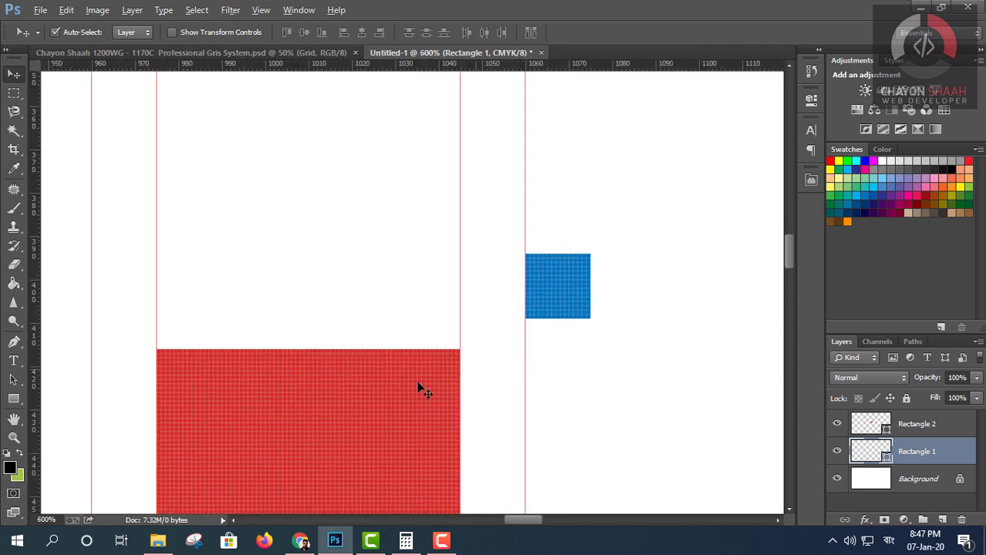
{"action": "scroll", "coordinate": [568, 342], "scroll_direction": "down", "scroll_amount": 1}
{"action": "scroll", "coordinate": [567, 323], "scroll_direction": "down", "scroll_amount": 1}
{"action": "scroll", "coordinate": [600, 310], "scroll_direction": "up", "scroll_amount": 1}
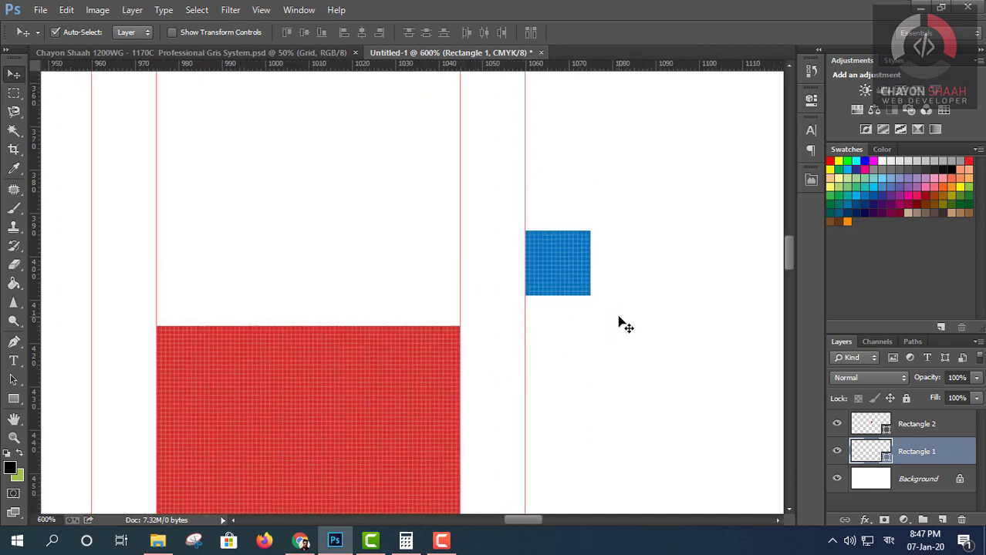
{"action": "scroll", "coordinate": [620, 321], "scroll_direction": "up", "scroll_amount": 1}
{"action": "scroll", "coordinate": [562, 369], "scroll_direction": "down", "scroll_amount": 1}
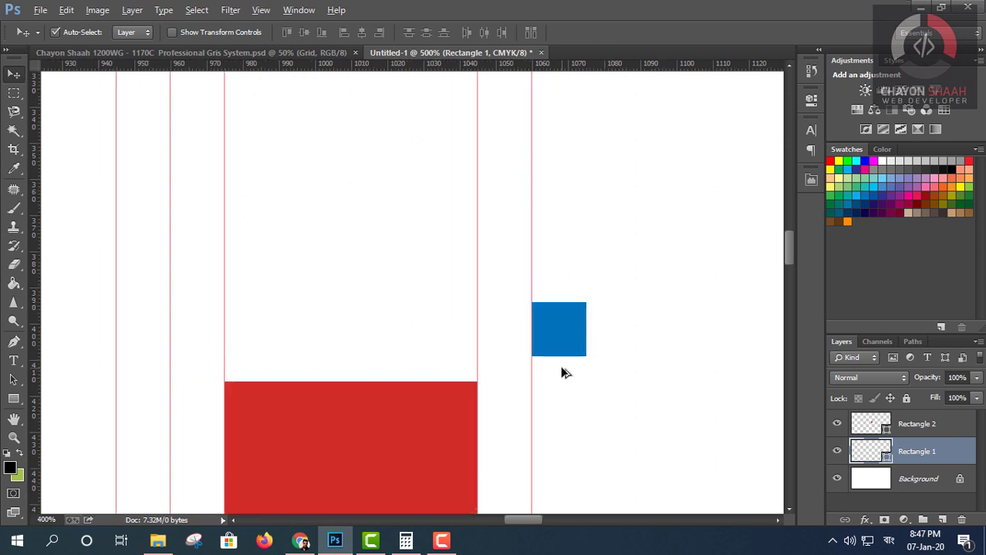
{"action": "scroll", "coordinate": [561, 368], "scroll_direction": "up", "scroll_amount": 2}
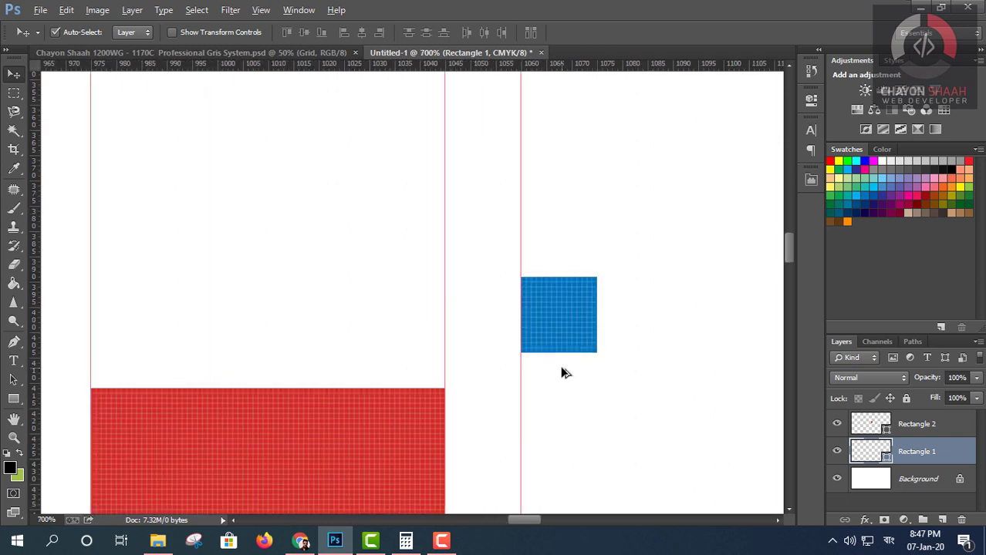
{"action": "scroll", "coordinate": [561, 369], "scroll_direction": "down", "scroll_amount": 3}
{"action": "scroll", "coordinate": [561, 368], "scroll_direction": "down", "scroll_amount": 2}
{"action": "mouse_move", "coordinate": [32, 239]}
{"action": "left_mouse_down"}
{"action": "mouse_move", "coordinate": [573, 384]}
{"action": "mouse_move", "coordinate": [571, 363]}
{"action": "left_mouse_up"}
Move the red square right to start the next column.
{"action": "scroll", "coordinate": [571, 362], "scroll_direction": "up", "scroll_amount": 3}
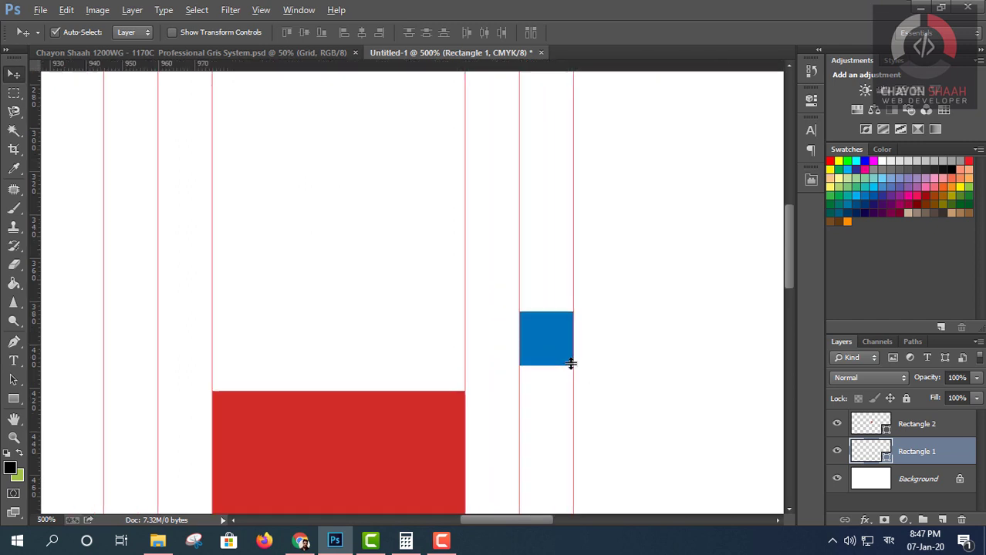
{"action": "scroll", "coordinate": [570, 363], "scroll_direction": "up", "scroll_amount": 2}
{"action": "scroll", "coordinate": [571, 363], "scroll_direction": "up", "scroll_amount": 1}
{"action": "scroll", "coordinate": [563, 361], "scroll_direction": "down", "scroll_amount": 4}
{"action": "scroll", "coordinate": [561, 360], "scroll_direction": "down", "scroll_amount": 3}
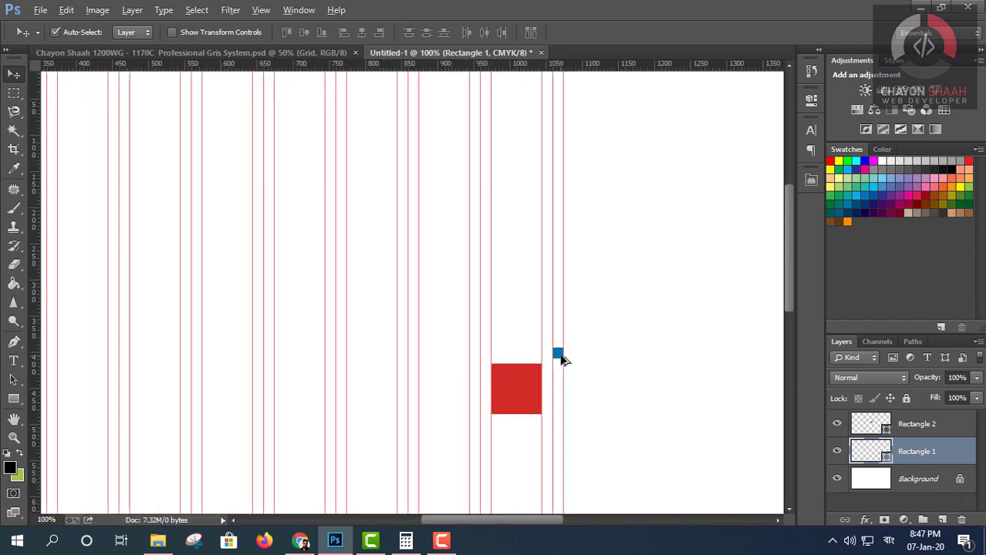
{"action": "mouse_move", "coordinate": [513, 388]}
{"action": "left_mouse_down"}
{"action": "mouse_move", "coordinate": [594, 395]}
{"action": "mouse_move", "coordinate": [572, 396]}
{"action": "left_mouse_up"}
{"action": "scroll", "coordinate": [572, 396], "scroll_direction": "up", "scroll_amount": 3}
{"action": "scroll", "coordinate": [572, 396], "scroll_direction": "up", "scroll_amount": 3}
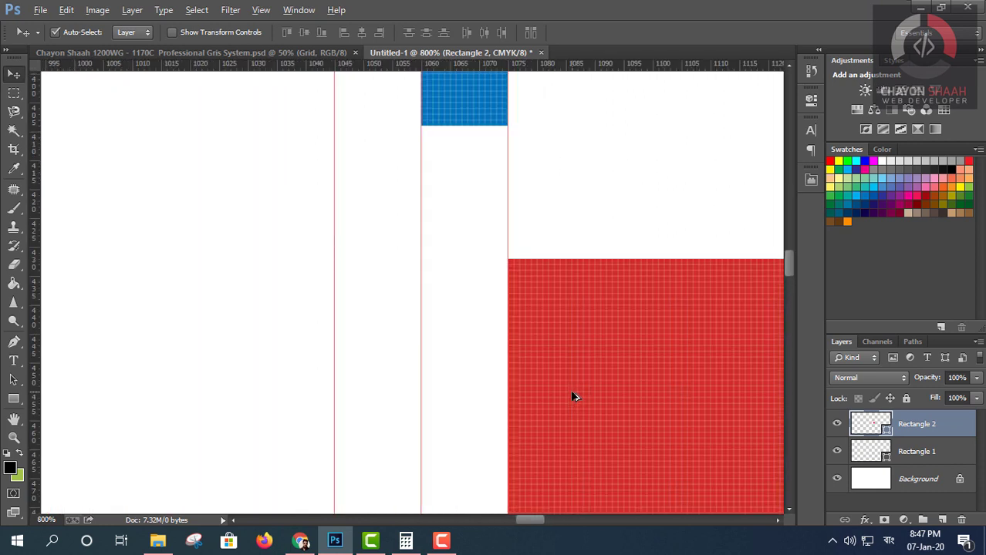
{"action": "scroll", "coordinate": [571, 397], "scroll_direction": "down", "scroll_amount": 3}
{"action": "scroll", "coordinate": [572, 397], "scroll_direction": "down", "scroll_amount": 3}
{"action": "scroll", "coordinate": [573, 399], "scroll_direction": "down", "scroll_amount": 2}
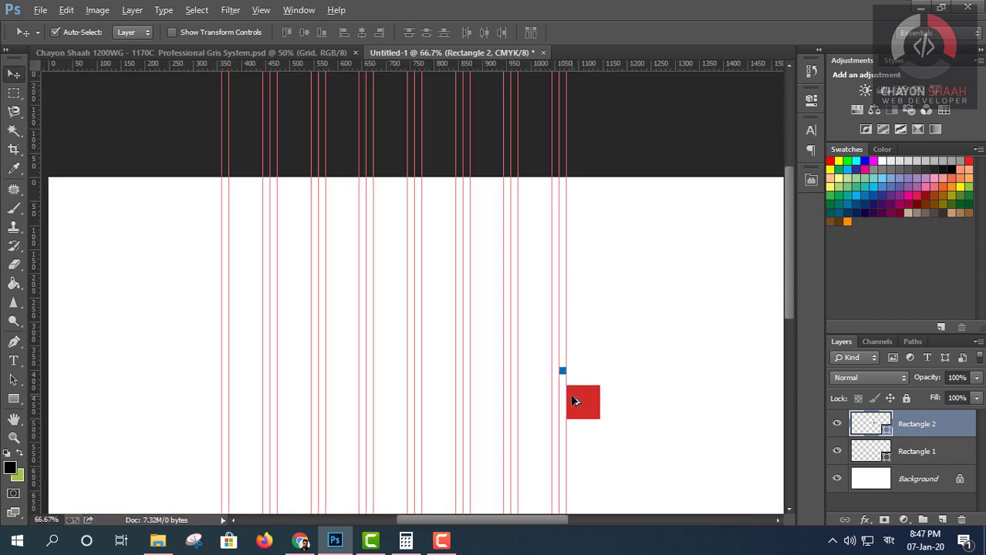
Add a vertical guide at the red square's new right edge.
{"action": "scroll", "coordinate": [572, 398], "scroll_direction": "down", "scroll_amount": 3}
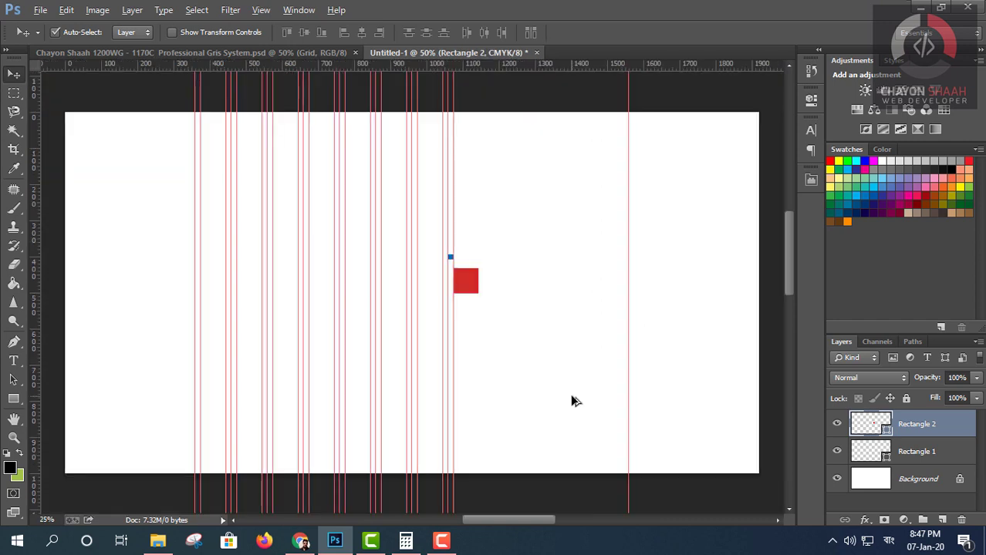
{"action": "scroll", "coordinate": [467, 352], "scroll_direction": "down", "scroll_amount": 1}
{"action": "scroll", "coordinate": [460, 348], "scroll_direction": "up", "scroll_amount": 2}
{"action": "scroll", "coordinate": [460, 348], "scroll_direction": "up", "scroll_amount": 1}
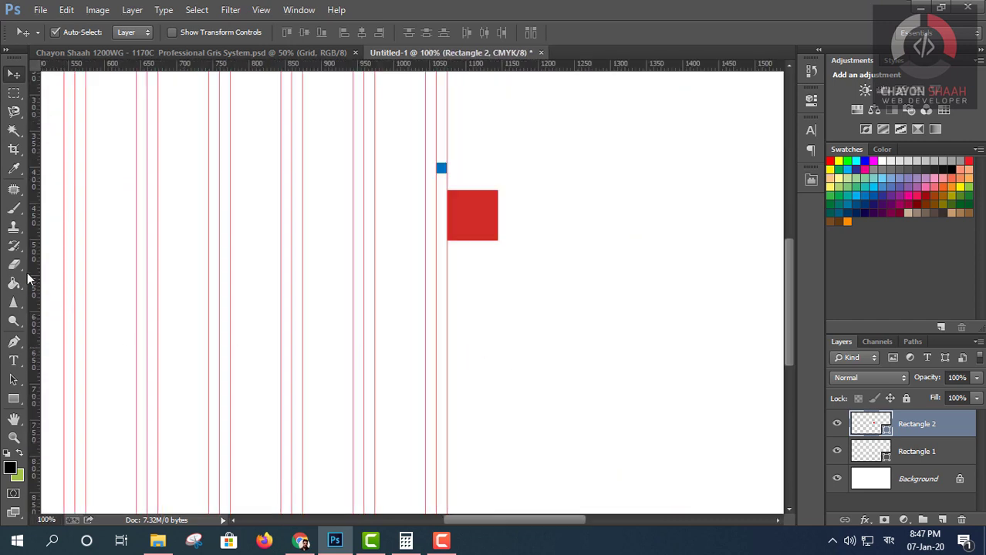
{"action": "left_click_drag", "start_coordinate": [33, 272], "coordinate": [498, 312]}
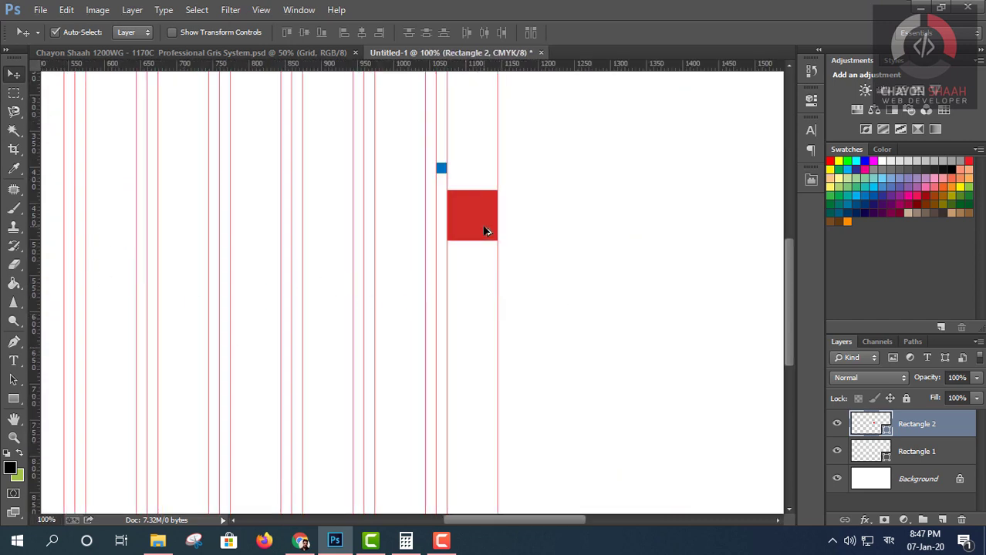
Place the blue square beside the red square's top-right corner and add another vertical guide.
{"action": "scroll", "coordinate": [483, 225], "scroll_direction": "up", "scroll_amount": 4}
{"action": "scroll", "coordinate": [572, 249], "scroll_direction": "up", "scroll_amount": 4}
{"action": "scroll", "coordinate": [573, 250], "scroll_direction": "down", "scroll_amount": 6}
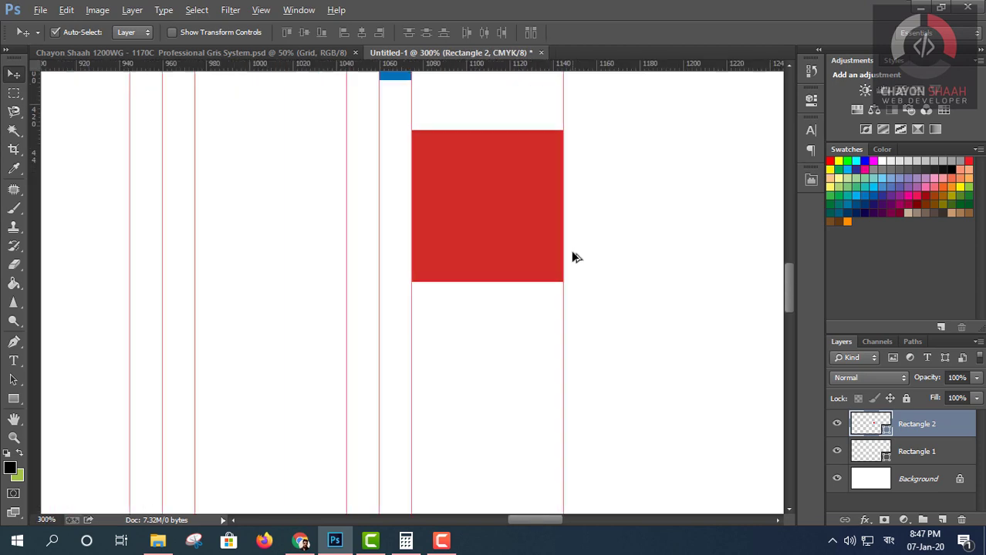
{"action": "scroll", "coordinate": [572, 251], "scroll_direction": "down", "scroll_amount": 2}
{"action": "left_click_drag", "start_coordinate": [513, 191], "coordinate": [573, 198]}
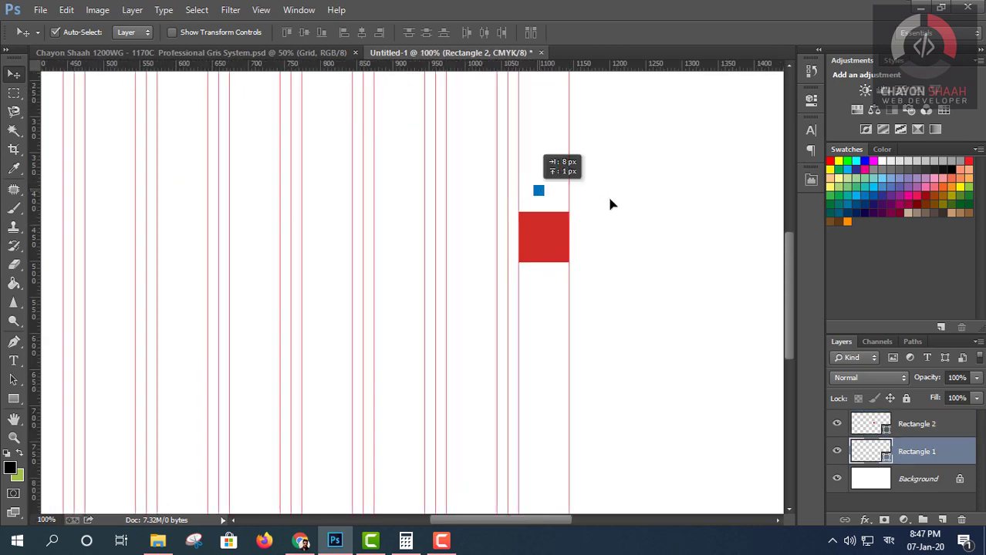
{"action": "scroll", "coordinate": [568, 208], "scroll_direction": "up", "scroll_amount": 3}
{"action": "scroll", "coordinate": [569, 212], "scroll_direction": "up", "scroll_amount": 3}
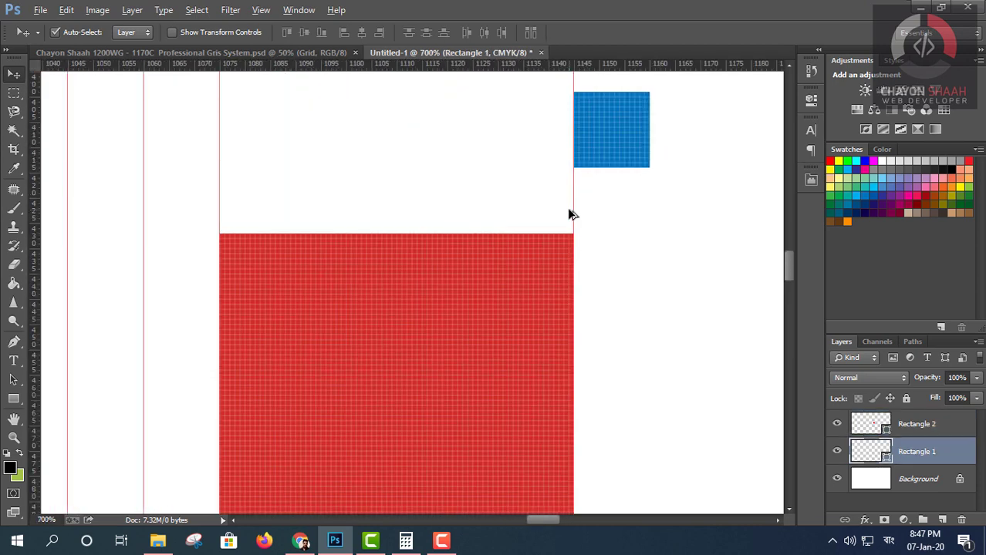
{"action": "scroll", "coordinate": [569, 212], "scroll_direction": "down", "scroll_amount": 1}
{"action": "scroll", "coordinate": [570, 212], "scroll_direction": "down", "scroll_amount": 3}
{"action": "scroll", "coordinate": [567, 216], "scroll_direction": "down", "scroll_amount": 1}
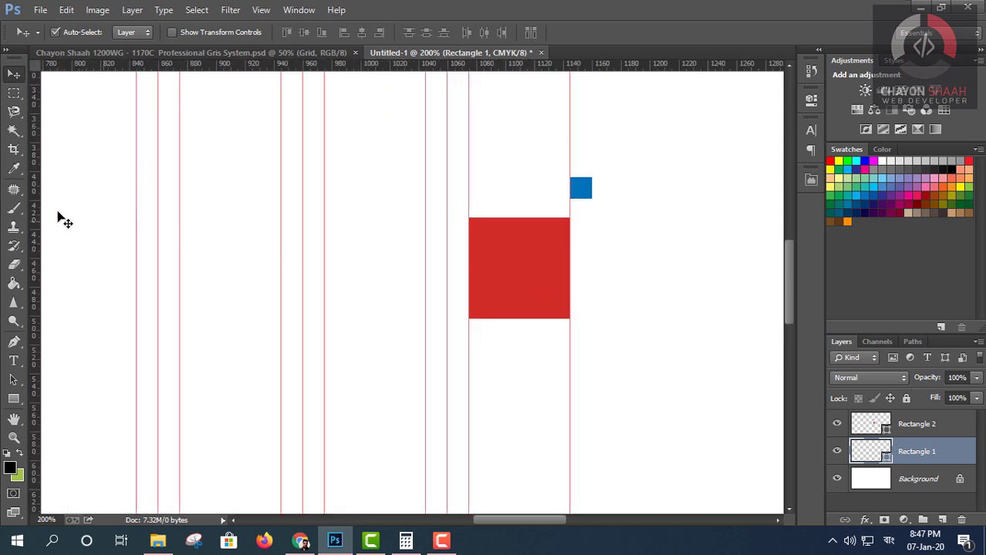
{"action": "left_click_drag", "start_coordinate": [32, 218], "coordinate": [591, 268]}
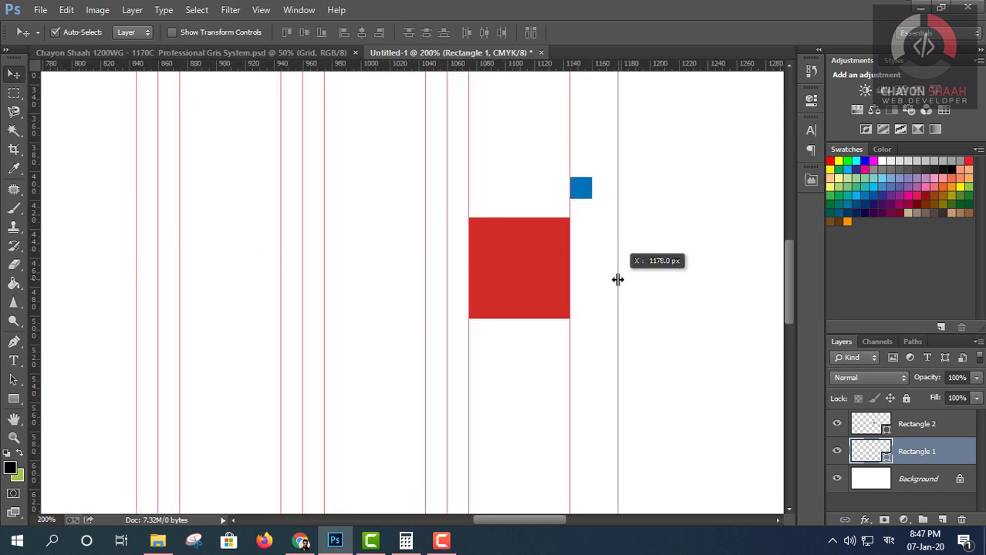
Step the blue square right past the red square and guide its right edge near 1160 px.
{"action": "scroll", "coordinate": [590, 235], "scroll_direction": "up", "scroll_amount": 3}
{"action": "scroll", "coordinate": [590, 235], "scroll_direction": "up", "scroll_amount": 1}
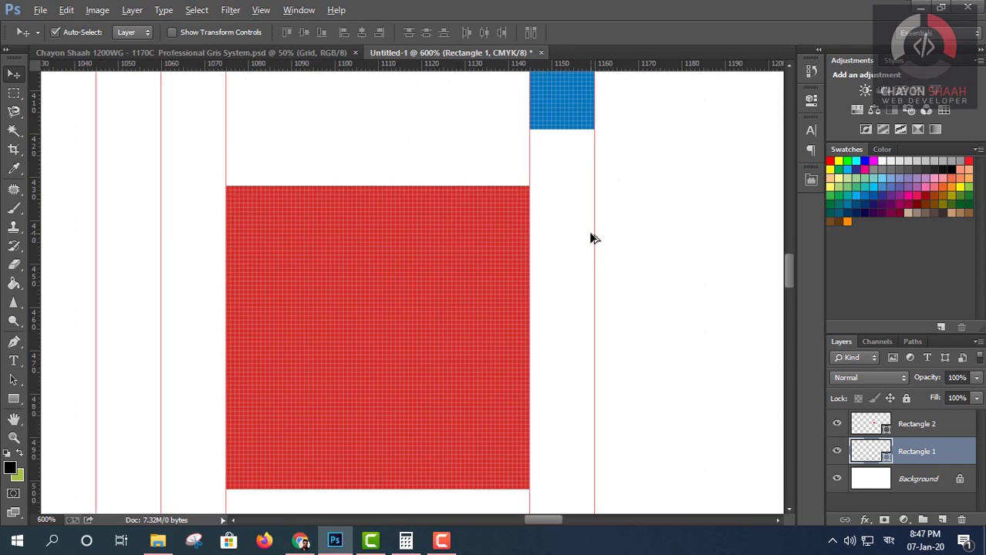
{"action": "scroll", "coordinate": [590, 236], "scroll_direction": "up", "scroll_amount": 1}
{"action": "scroll", "coordinate": [590, 237], "scroll_direction": "down", "scroll_amount": 1}
{"action": "scroll", "coordinate": [590, 237], "scroll_direction": "down", "scroll_amount": 2}
{"action": "scroll", "coordinate": [590, 237], "scroll_direction": "down", "scroll_amount": 2}
{"action": "scroll", "coordinate": [590, 238], "scroll_direction": "down", "scroll_amount": 1}
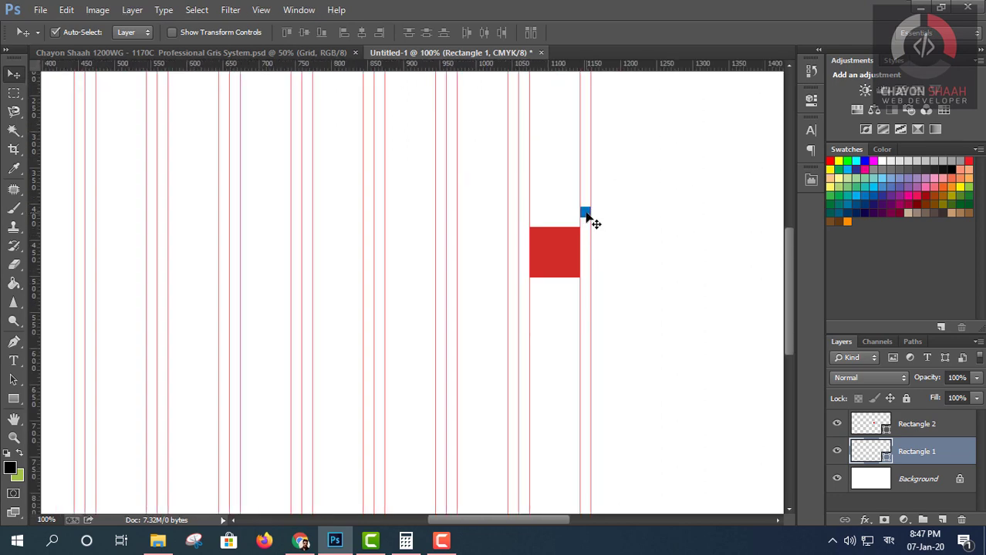
{"action": "left_click_drag", "start_coordinate": [586, 217], "coordinate": [597, 217]}
{"action": "left_click_drag", "start_coordinate": [33, 267], "coordinate": [602, 249]}
{"action": "scroll", "coordinate": [603, 241], "scroll_direction": "up", "scroll_amount": 5}
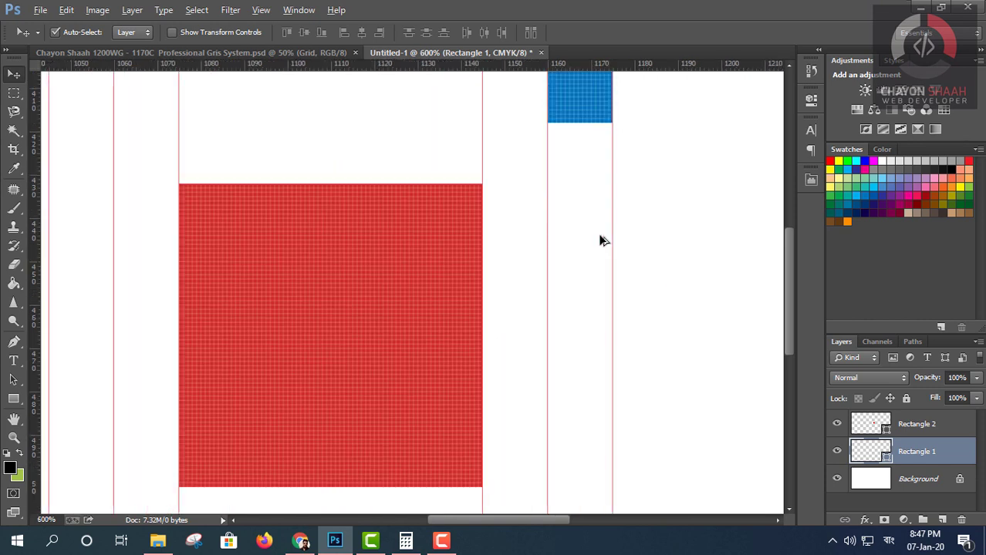
{"action": "scroll", "coordinate": [600, 239], "scroll_direction": "down", "scroll_amount": 3}
{"action": "scroll", "coordinate": [600, 238], "scroll_direction": "down", "scroll_amount": 1}
Move the red square beside the blue square and add a vertical guide at its right edge.
{"action": "mouse_move", "coordinate": [504, 281]}
{"action": "left_mouse_down"}
{"action": "mouse_move", "coordinate": [696, 271]}
{"action": "mouse_move", "coordinate": [651, 282]}
{"action": "left_mouse_up"}
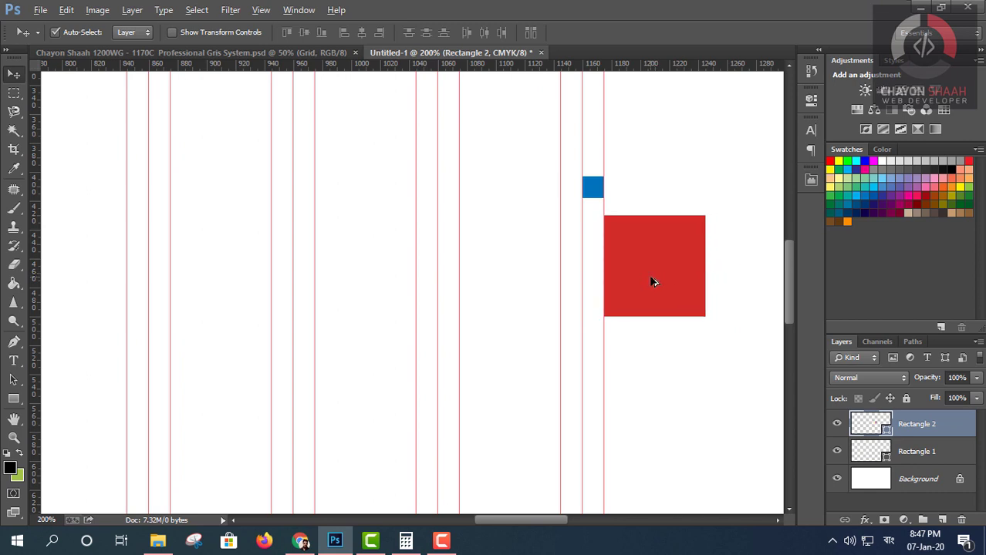
{"action": "scroll", "coordinate": [651, 281], "scroll_direction": "up", "scroll_amount": 2}
{"action": "scroll", "coordinate": [651, 281], "scroll_direction": "up", "scroll_amount": 2}
{"action": "scroll", "coordinate": [648, 287], "scroll_direction": "down", "scroll_amount": 1}
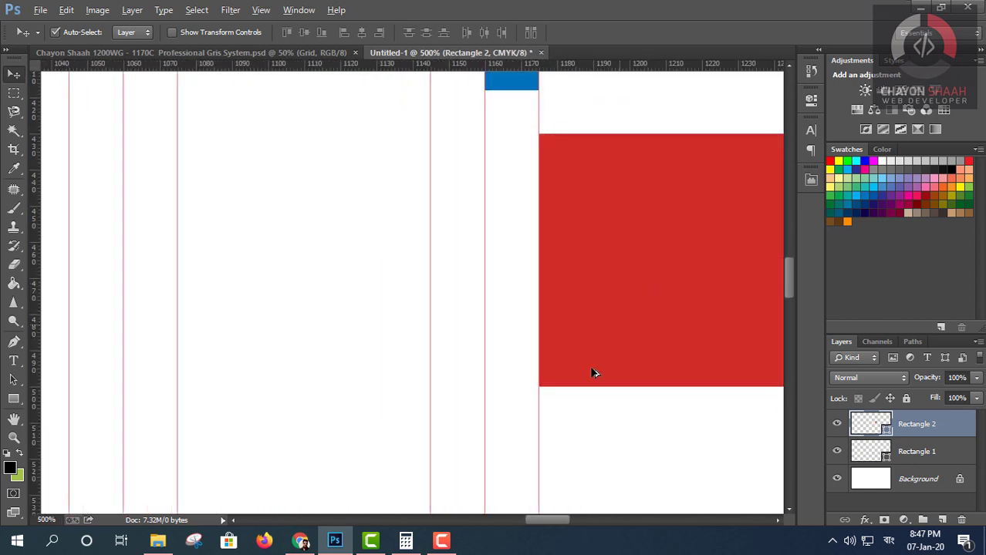
{"action": "left_click_drag", "start_coordinate": [551, 522], "coordinate": [563, 520]}
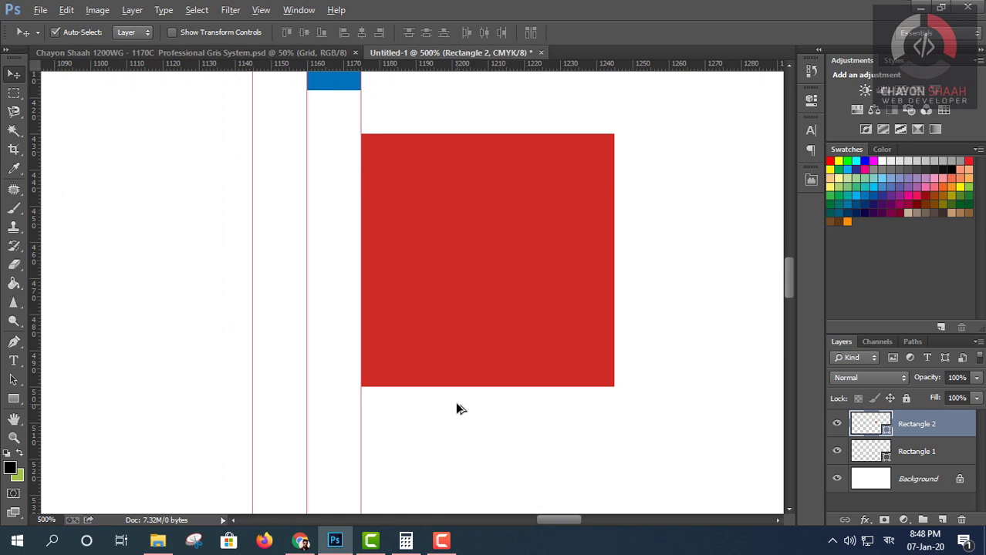
{"action": "scroll", "coordinate": [456, 407], "scroll_direction": "down", "scroll_amount": 2}
{"action": "scroll", "coordinate": [457, 407], "scroll_direction": "down", "scroll_amount": 1}
{"action": "scroll", "coordinate": [455, 386], "scroll_direction": "up", "scroll_amount": 1}
{"action": "scroll", "coordinate": [453, 370], "scroll_direction": "up", "scroll_amount": 1}
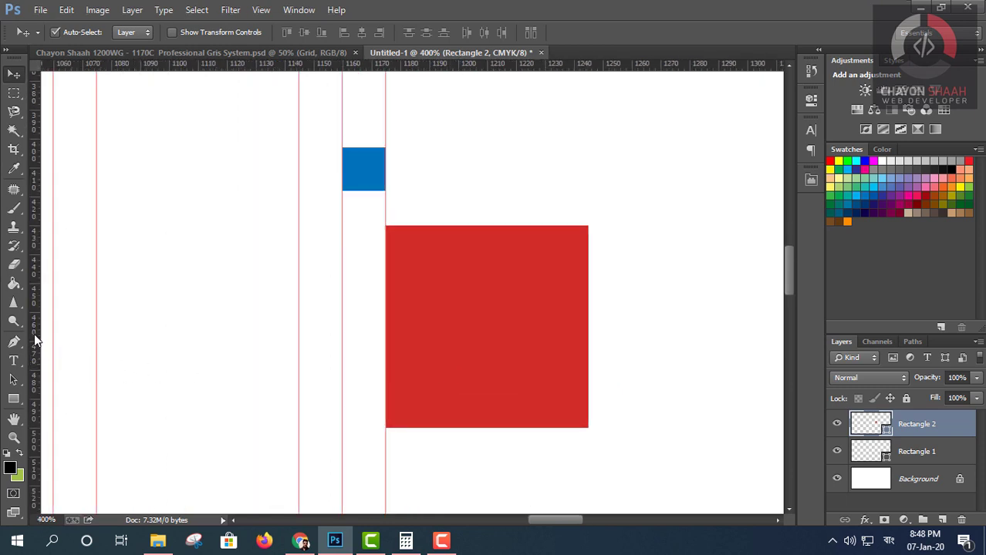
{"action": "left_click_drag", "start_coordinate": [33, 333], "coordinate": [591, 459]}
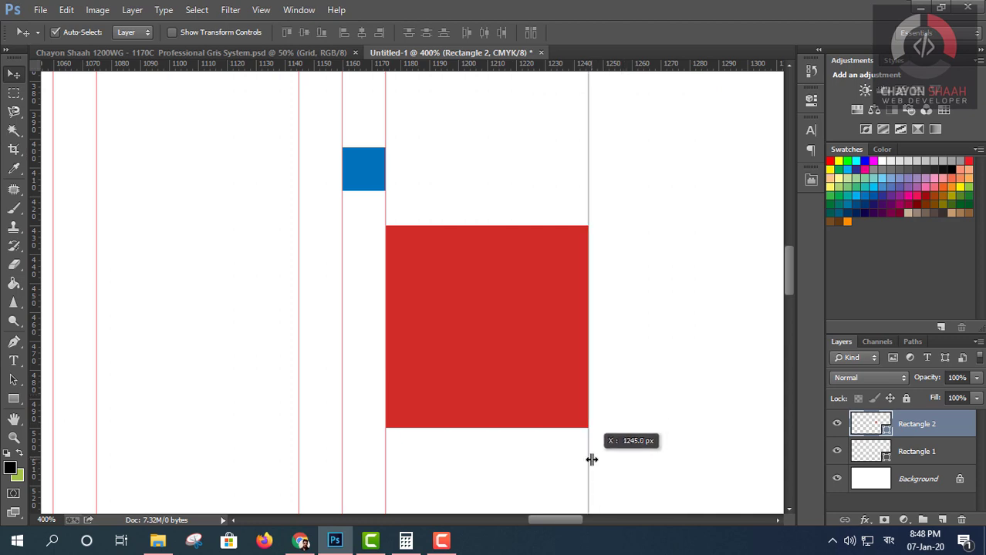
{"action": "scroll", "coordinate": [586, 411], "scroll_direction": "up", "scroll_amount": 1}
{"action": "scroll", "coordinate": [585, 415], "scroll_direction": "up", "scroll_amount": 3}
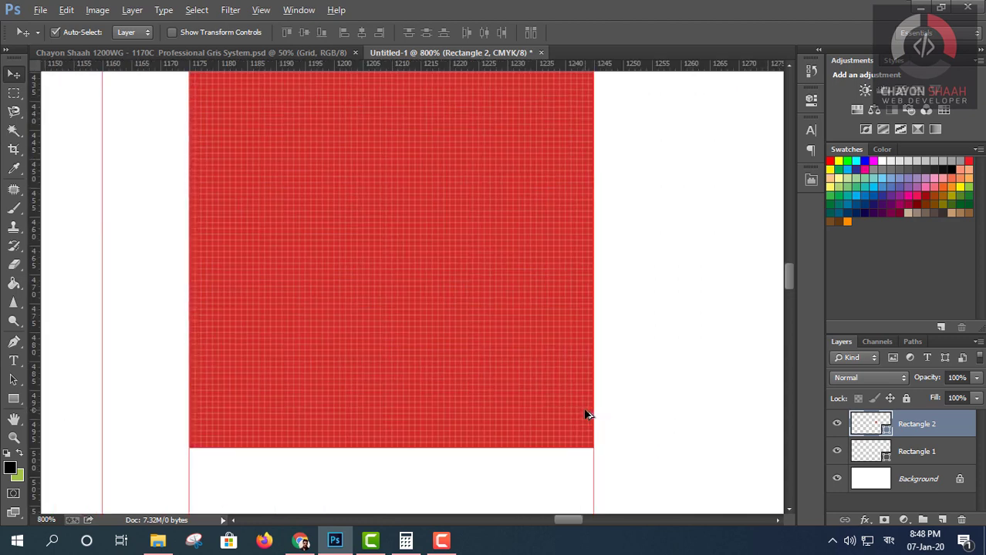
{"action": "scroll", "coordinate": [584, 415], "scroll_direction": "down", "scroll_amount": 2}
{"action": "scroll", "coordinate": [585, 415], "scroll_direction": "down", "scroll_amount": 1}
{"action": "scroll", "coordinate": [585, 415], "scroll_direction": "down", "scroll_amount": 2}
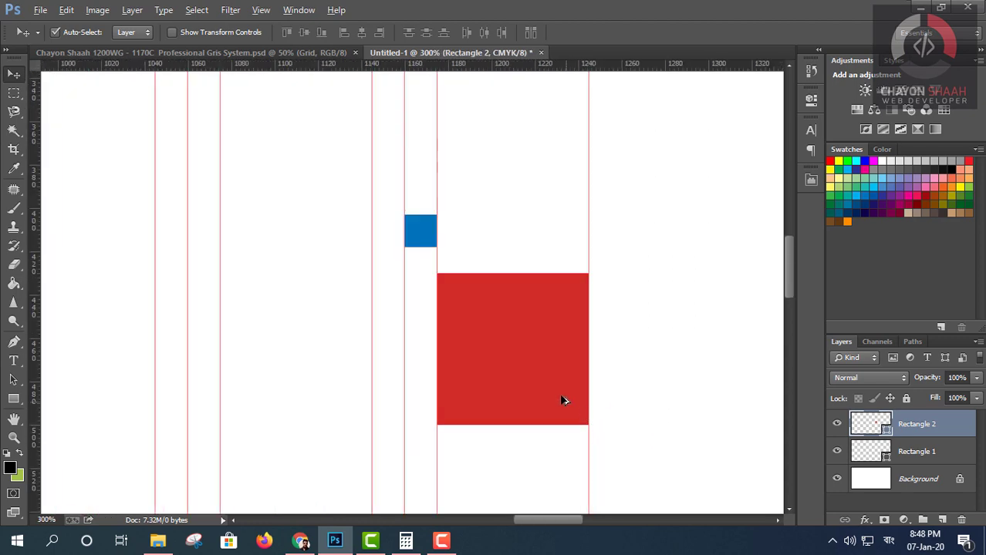
Move the blue square to the red square's top-right corner and guide its right edge.
{"action": "mouse_move", "coordinate": [420, 236]}
{"action": "left_mouse_down"}
{"action": "mouse_move", "coordinate": [626, 230]}
{"action": "mouse_move", "coordinate": [610, 237]}
{"action": "mouse_move", "coordinate": [611, 249]}
{"action": "left_mouse_up"}
{"action": "scroll", "coordinate": [611, 249], "scroll_direction": "up", "scroll_amount": 4}
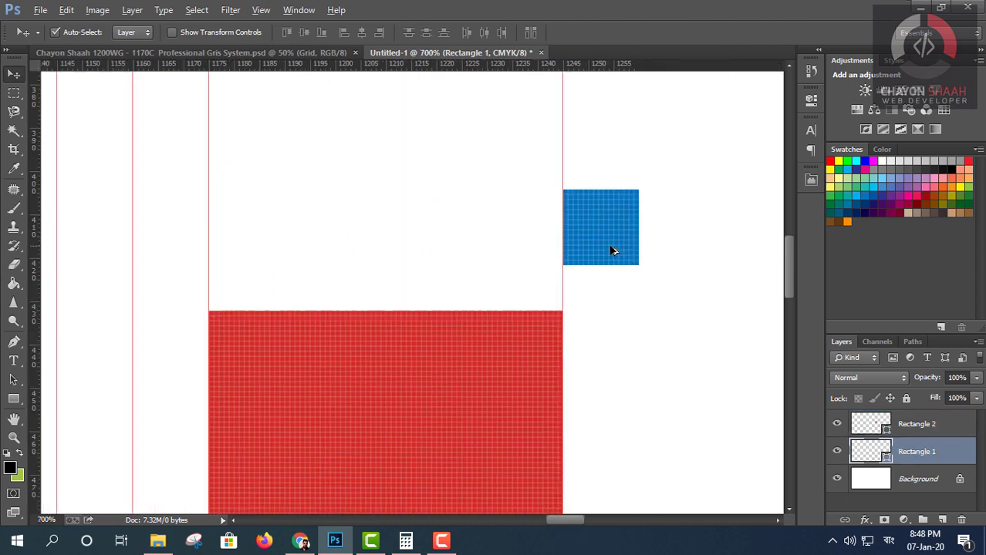
{"action": "scroll", "coordinate": [611, 249], "scroll_direction": "down", "scroll_amount": 1}
{"action": "scroll", "coordinate": [611, 249], "scroll_direction": "down", "scroll_amount": 3}
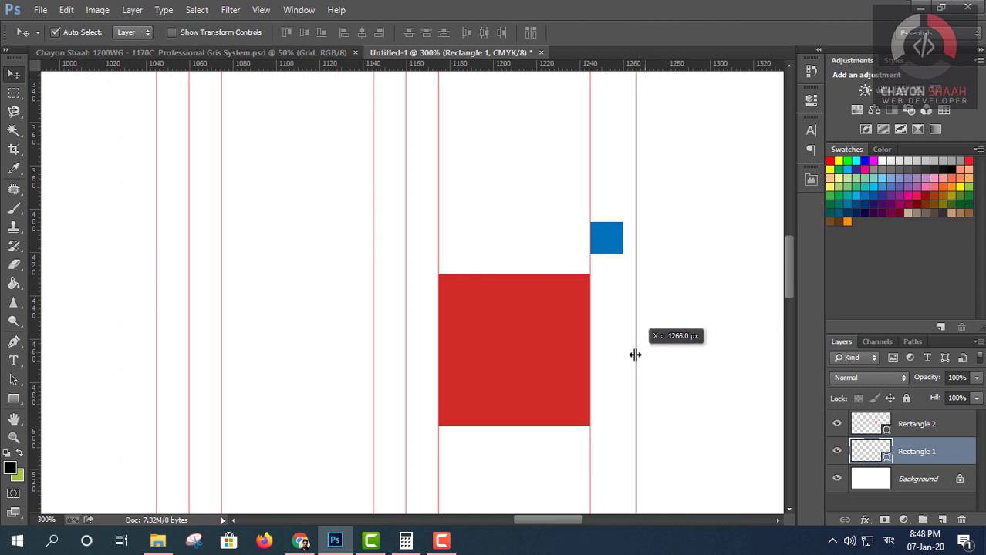
{"action": "left_click_drag", "start_coordinate": [58, 253], "coordinate": [622, 352]}
{"action": "scroll", "coordinate": [609, 267], "scroll_direction": "up", "scroll_amount": 3}
{"action": "scroll", "coordinate": [607, 253], "scroll_direction": "up", "scroll_amount": 2}
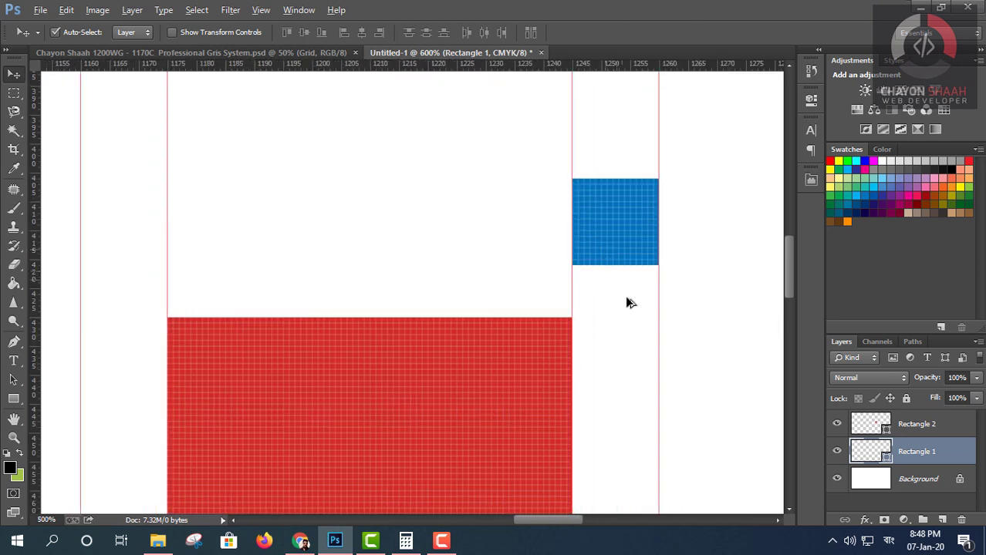
{"action": "scroll", "coordinate": [628, 301], "scroll_direction": "down", "scroll_amount": 7}
{"action": "scroll", "coordinate": [629, 303], "scroll_direction": "down", "scroll_amount": 1}
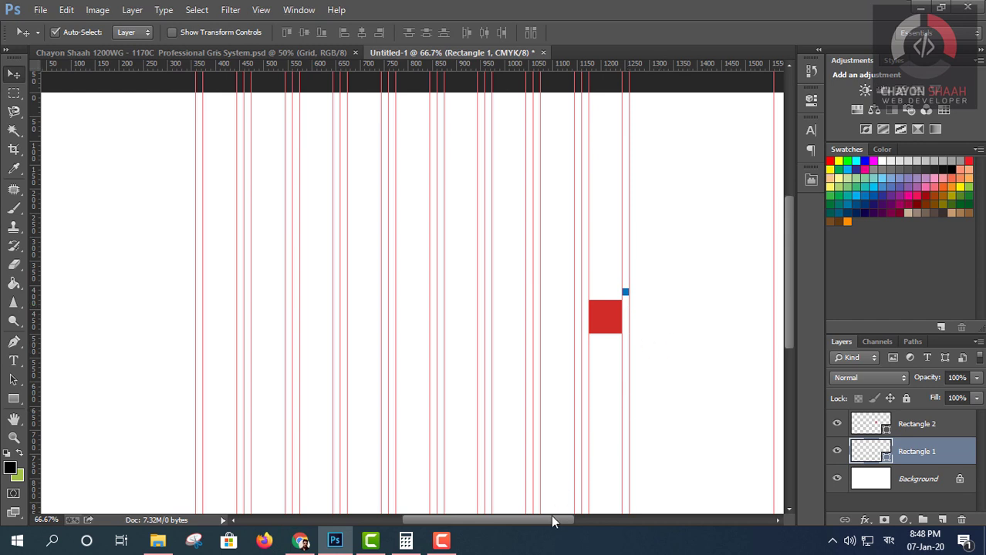
Nudge the blue square further right and add a vertical guide along its right edge.
{"action": "left_click_drag", "start_coordinate": [552, 520], "coordinate": [571, 519]}
{"action": "scroll", "coordinate": [553, 313], "scroll_direction": "up", "scroll_amount": 1}
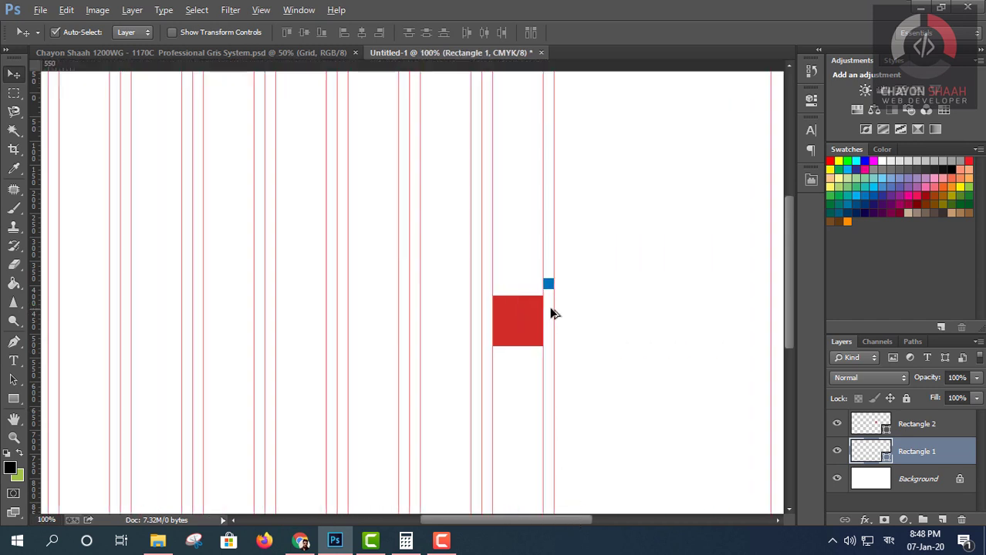
{"action": "scroll", "coordinate": [552, 312], "scroll_direction": "up", "scroll_amount": 3}
{"action": "scroll", "coordinate": [594, 369], "scroll_direction": "down", "scroll_amount": 2}
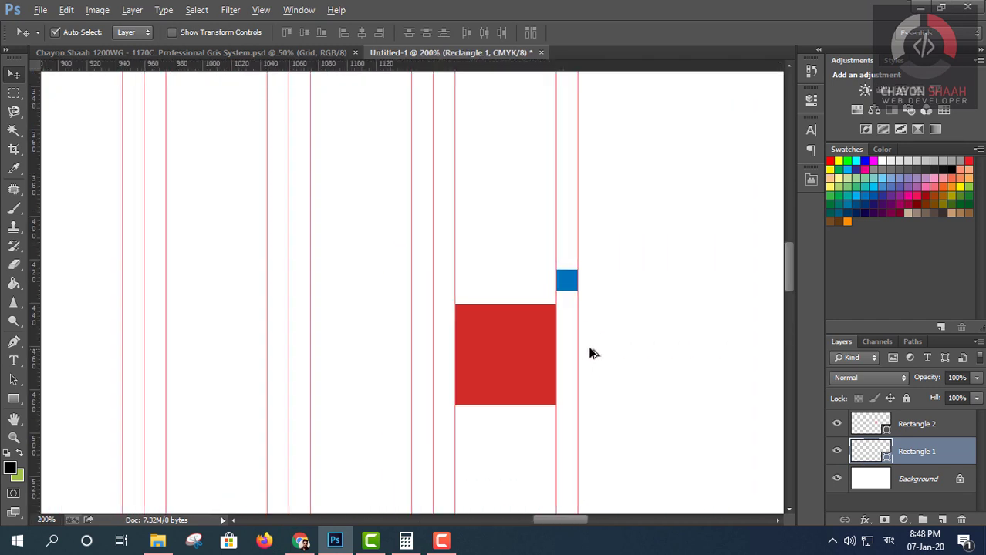
{"action": "scroll", "coordinate": [569, 518], "scroll_direction": "right", "scroll_amount": 2}
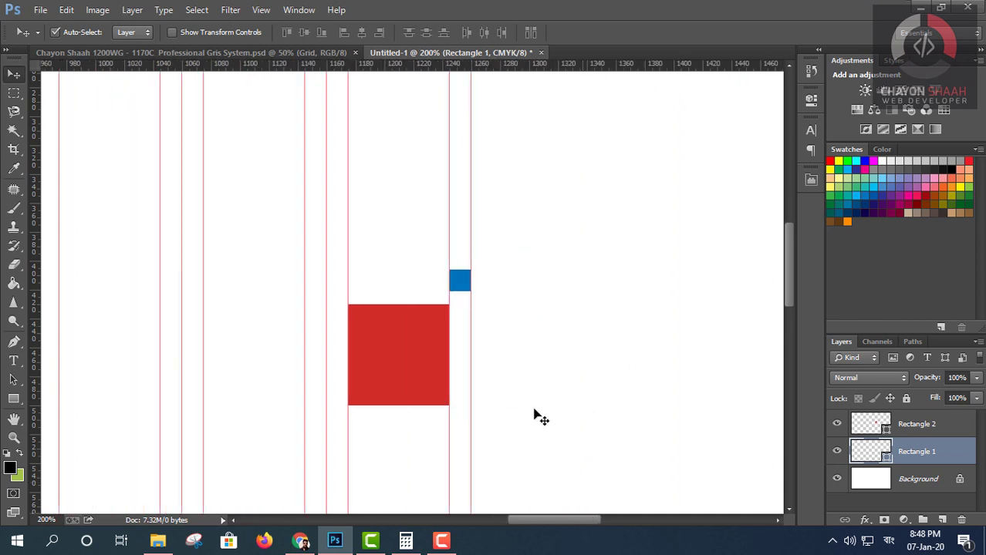
{"action": "scroll", "coordinate": [467, 292], "scroll_direction": "down", "scroll_amount": 2}
{"action": "scroll", "coordinate": [469, 302], "scroll_direction": "up", "scroll_amount": 2}
{"action": "scroll", "coordinate": [468, 303], "scroll_direction": "up", "scroll_amount": 2}
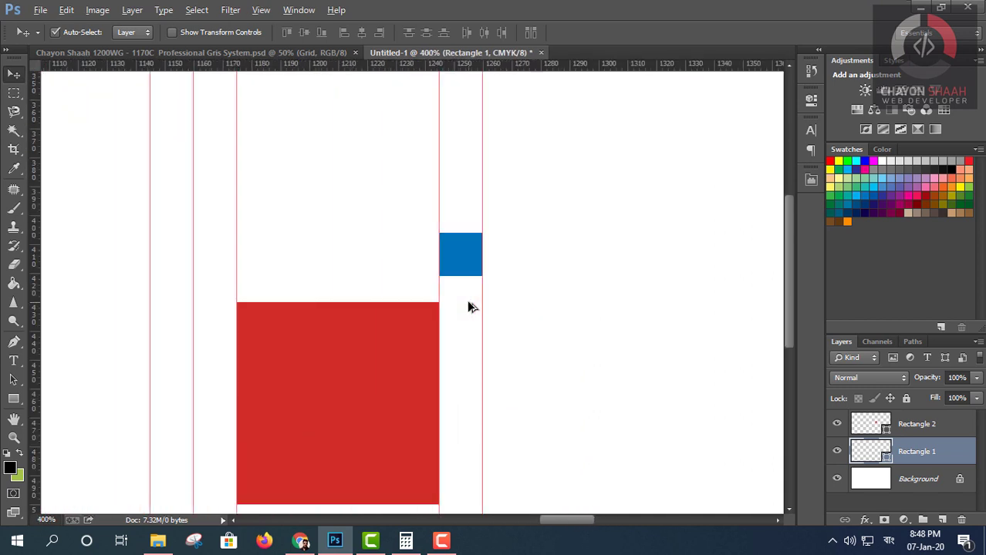
{"action": "scroll", "coordinate": [464, 284], "scroll_direction": "up", "scroll_amount": 1}
{"action": "scroll", "coordinate": [463, 279], "scroll_direction": "down", "scroll_amount": 3}
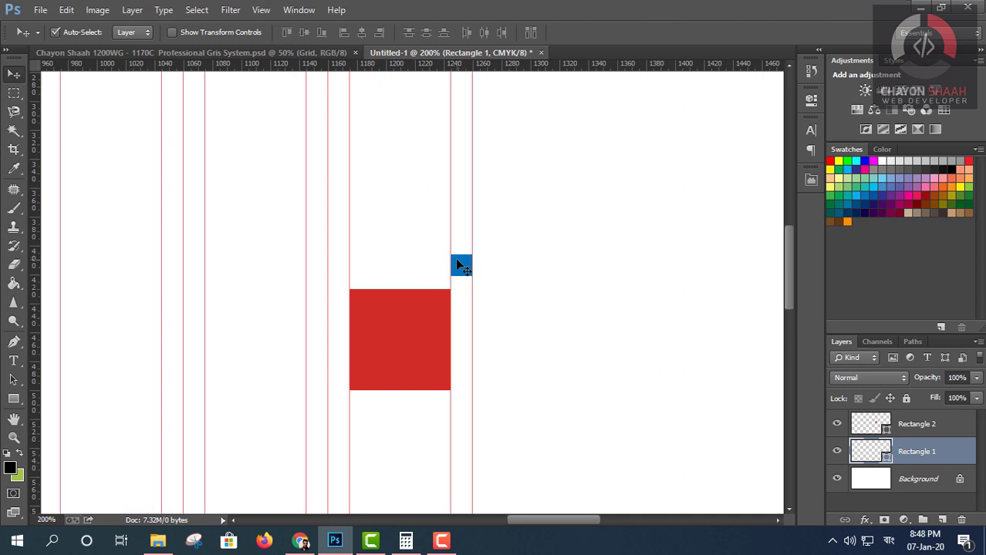
{"action": "left_click_drag", "start_coordinate": [461, 267], "coordinate": [482, 268]}
{"action": "scroll", "coordinate": [483, 268], "scroll_direction": "up", "scroll_amount": 1}
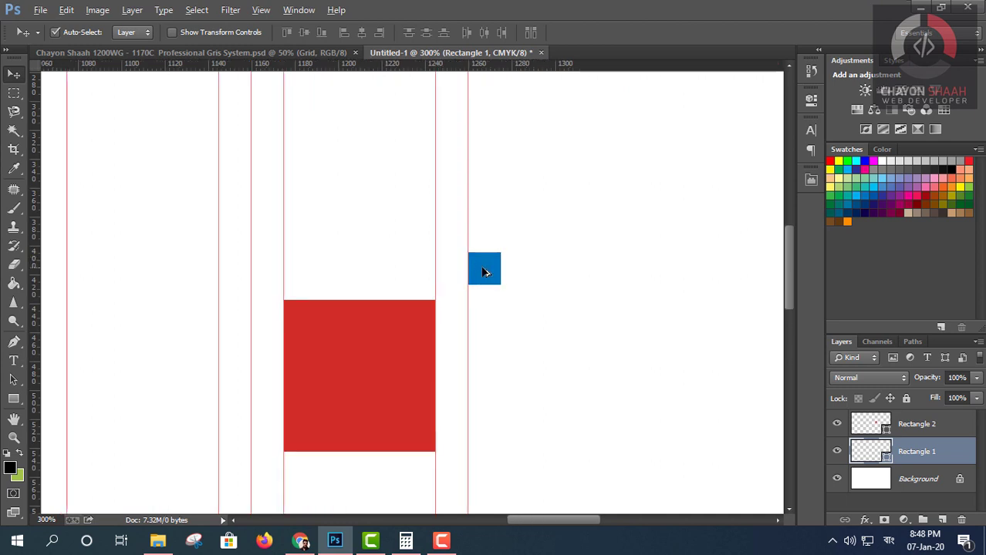
{"action": "scroll", "coordinate": [483, 271], "scroll_direction": "up", "scroll_amount": 4}
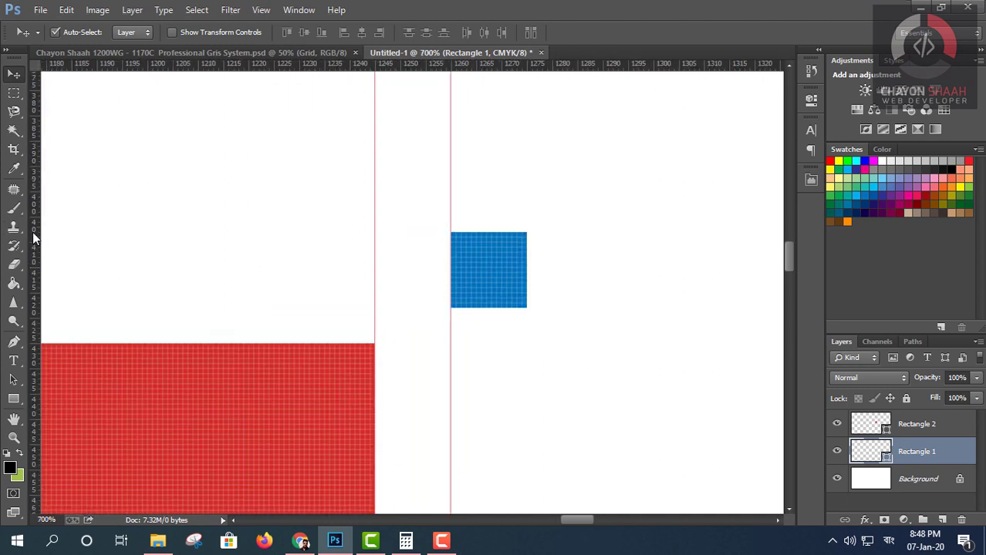
{"action": "left_click_drag", "start_coordinate": [32, 232], "coordinate": [529, 350]}
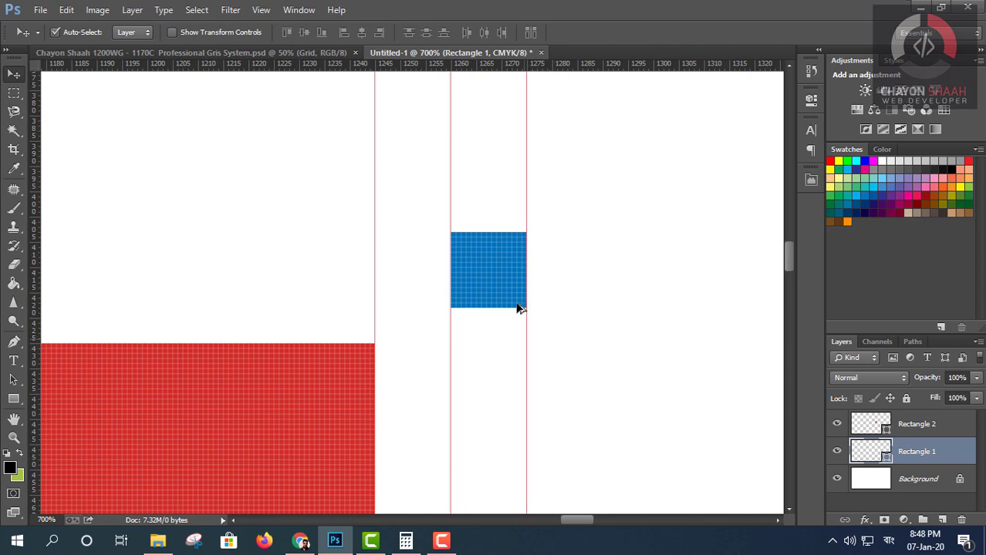
{"action": "scroll", "coordinate": [519, 306], "scroll_direction": "down", "scroll_amount": 3}
{"action": "scroll", "coordinate": [519, 289], "scroll_direction": "down", "scroll_amount": 2}
{"action": "scroll", "coordinate": [519, 283], "scroll_direction": "down", "scroll_amount": 1}
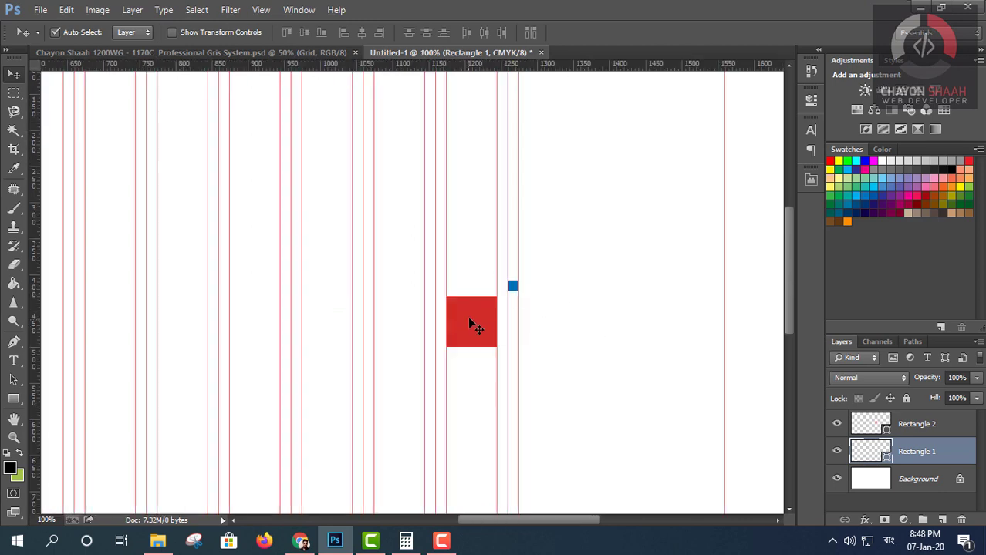
Move the red square beside the blue square and add a guide near 1340 px.
{"action": "left_click_drag", "start_coordinate": [469, 319], "coordinate": [543, 324]}
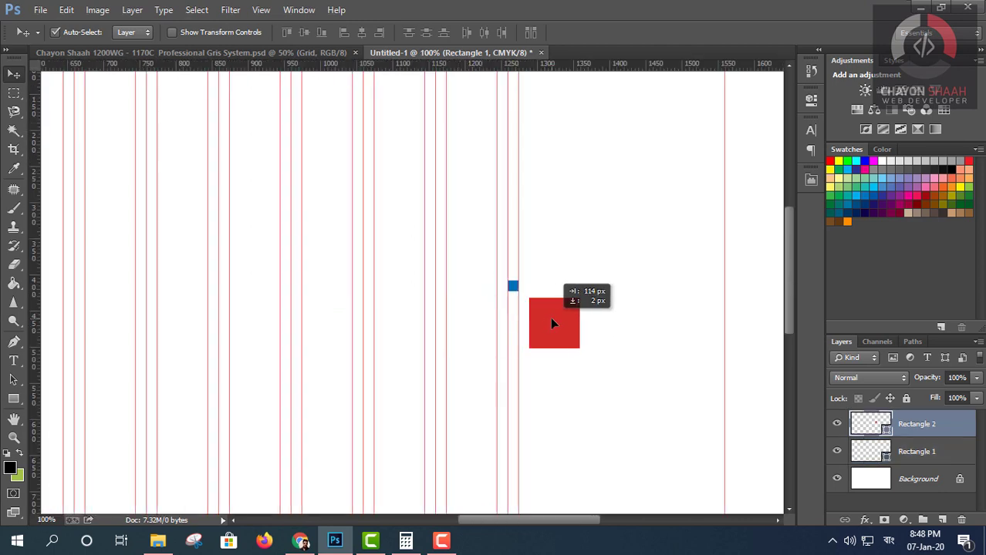
{"action": "scroll", "coordinate": [534, 324], "scroll_direction": "up", "scroll_amount": 3}
{"action": "scroll", "coordinate": [535, 324], "scroll_direction": "up", "scroll_amount": 1}
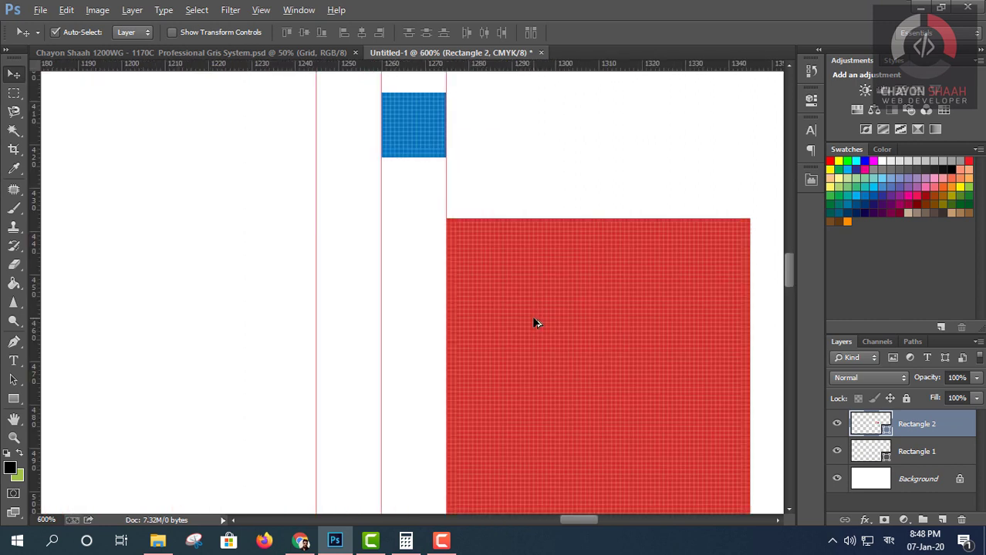
{"action": "scroll", "coordinate": [534, 324], "scroll_direction": "down", "scroll_amount": 3}
{"action": "left_click_drag", "start_coordinate": [33, 283], "coordinate": [606, 418]}
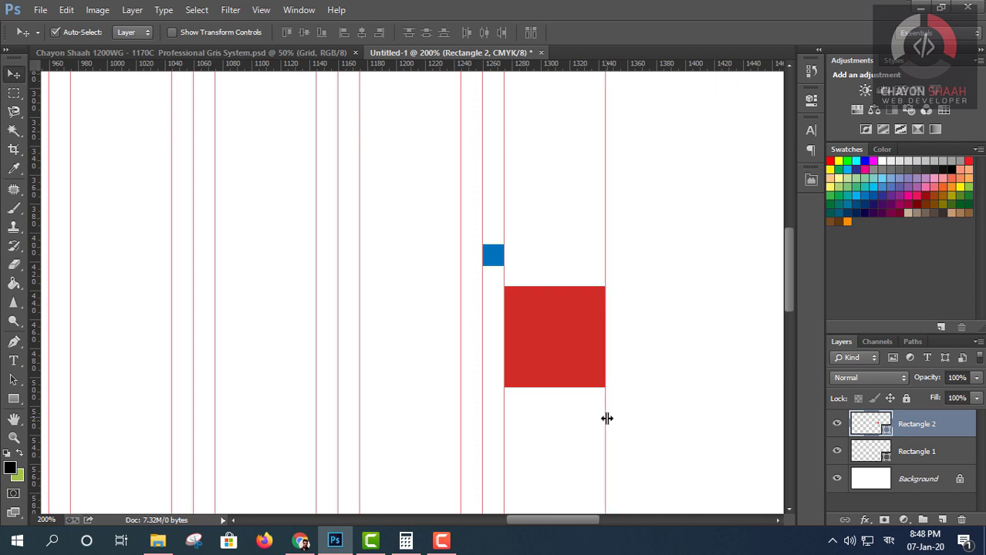
{"action": "scroll", "coordinate": [604, 393], "scroll_direction": "down", "scroll_amount": 5, "text": "alt"}
{"action": "scroll", "coordinate": [493, 305], "scroll_direction": "up", "scroll_amount": 3, "text": "alt"}
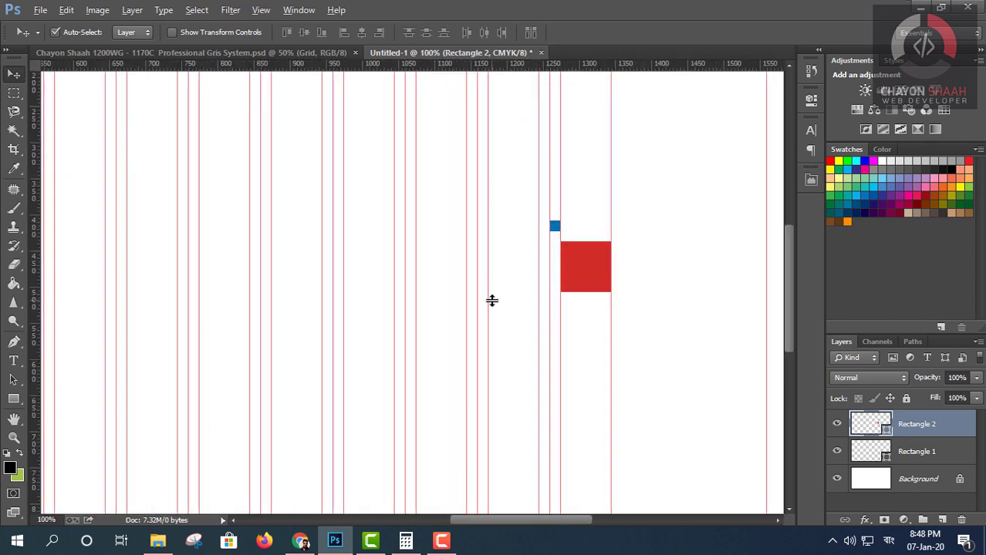
{"action": "scroll", "coordinate": [589, 293], "scroll_direction": "up", "scroll_amount": 1, "text": "alt"}
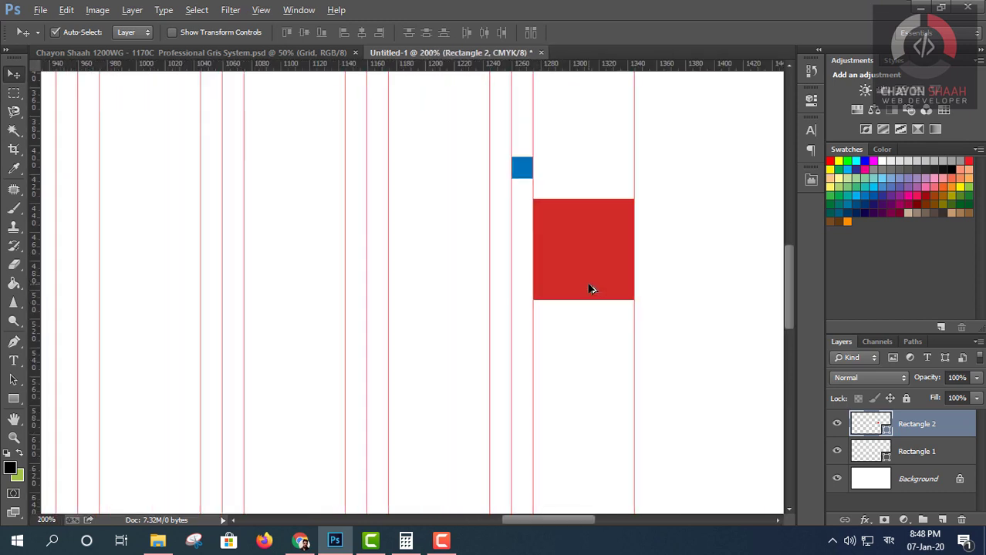
{"action": "scroll", "coordinate": [532, 300], "scroll_direction": "right", "scroll_amount": 3}
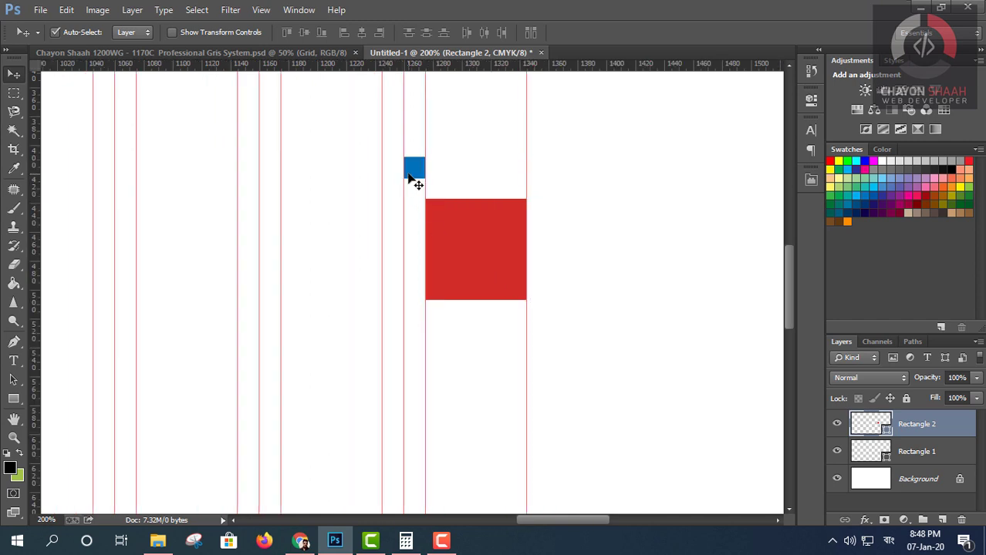
Move the blue square beside the red square's top-right and place a vertical guide at 1360 px.
{"action": "left_click_drag", "start_coordinate": [413, 173], "coordinate": [537, 179]}
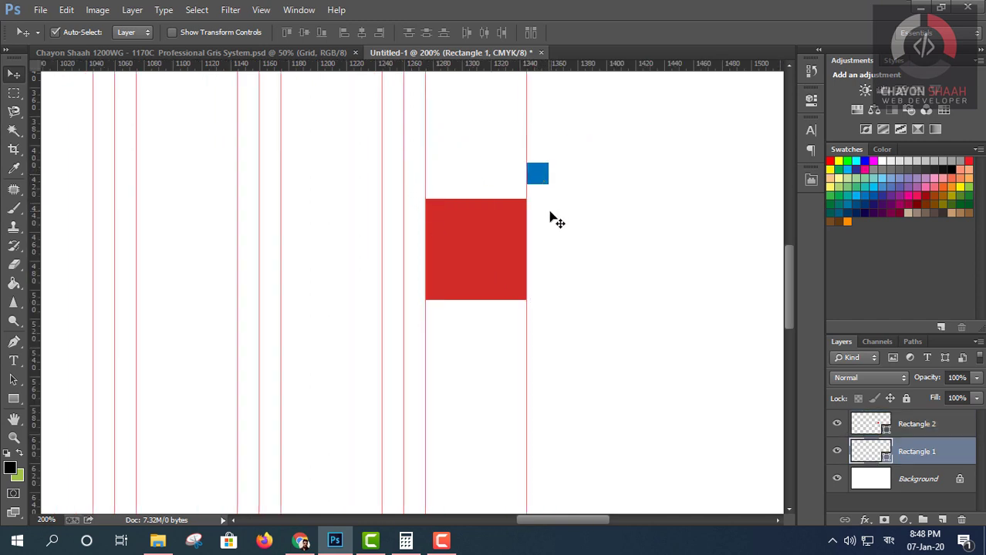
{"action": "scroll", "coordinate": [539, 194], "scroll_direction": "up", "scroll_amount": 1}
{"action": "scroll", "coordinate": [539, 193], "scroll_direction": "up", "scroll_amount": 2}
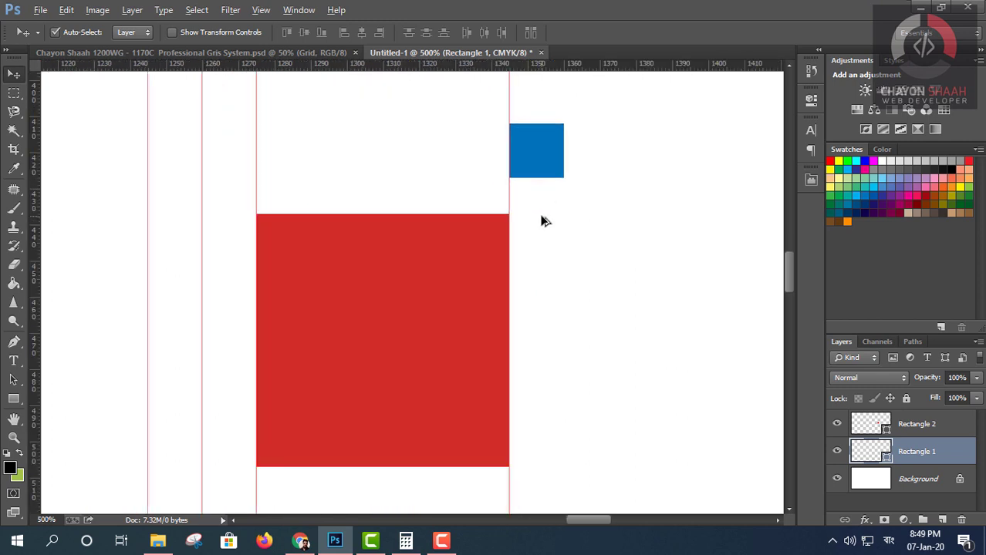
{"action": "scroll", "coordinate": [544, 200], "scroll_direction": "down", "scroll_amount": 1}
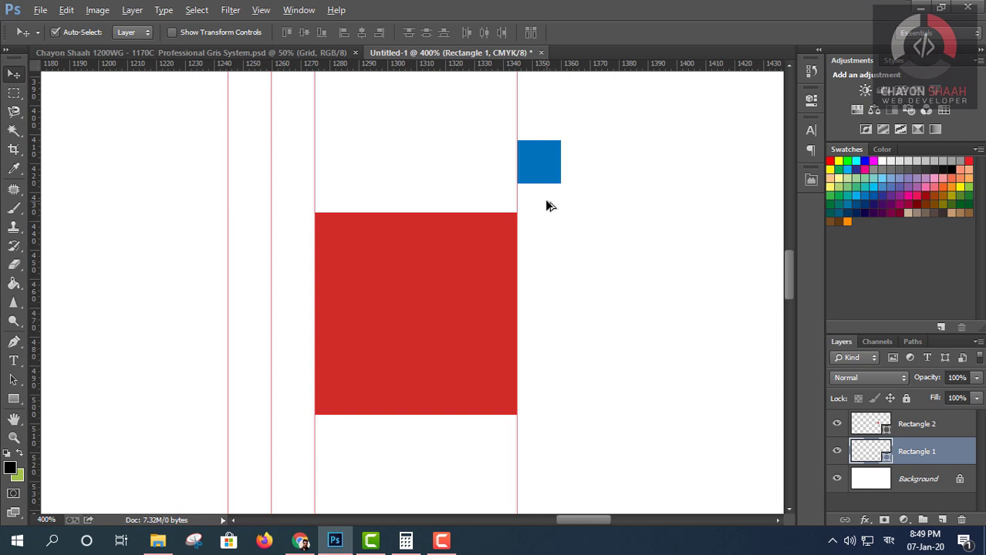
{"action": "mouse_move", "coordinate": [35, 205]}
{"action": "left_mouse_down"}
{"action": "mouse_move", "coordinate": [573, 264]}
{"action": "mouse_move", "coordinate": [564, 272]}
{"action": "mouse_move", "coordinate": [560, 262]}
{"action": "left_mouse_up"}
{"action": "scroll", "coordinate": [557, 217], "scroll_direction": "down", "scroll_amount": 2}
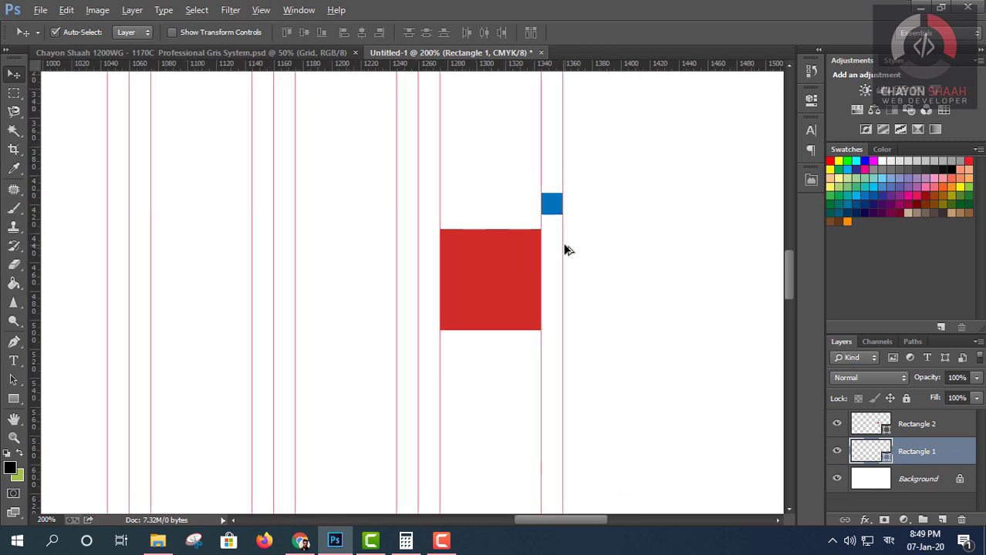
{"action": "scroll", "coordinate": [565, 223], "scroll_direction": "up", "scroll_amount": 2}
{"action": "scroll", "coordinate": [564, 220], "scroll_direction": "up", "scroll_amount": 2}
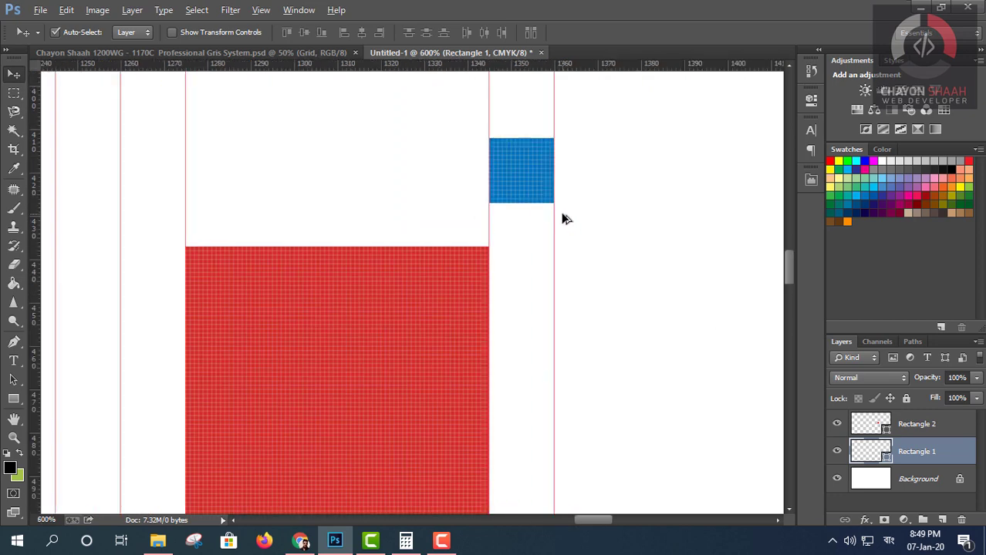
{"action": "scroll", "coordinate": [563, 216], "scroll_direction": "up", "scroll_amount": 1}
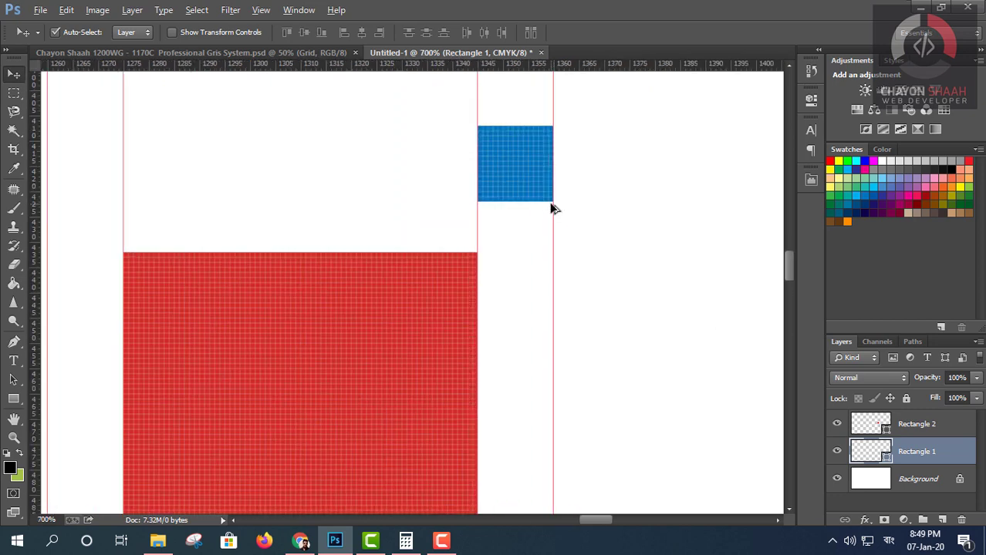
{"action": "scroll", "coordinate": [555, 208], "scroll_direction": "up", "scroll_amount": 2}
{"action": "scroll", "coordinate": [568, 209], "scroll_direction": "down", "scroll_amount": 1}
{"action": "scroll", "coordinate": [568, 209], "scroll_direction": "down", "scroll_amount": 3}
{"action": "scroll", "coordinate": [567, 210], "scroll_direction": "down", "scroll_amount": 1}
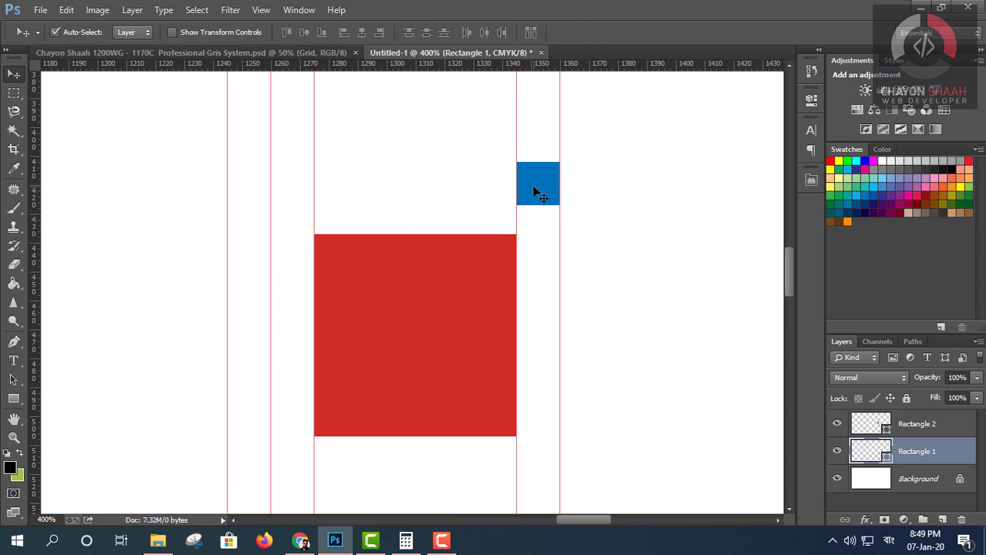
Step the blue square one gutter further right and guide its new right edge.
{"action": "mouse_move", "coordinate": [535, 191]}
{"action": "left_mouse_down"}
{"action": "mouse_move", "coordinate": [590, 194]}
{"action": "mouse_move", "coordinate": [579, 200]}
{"action": "left_mouse_up"}
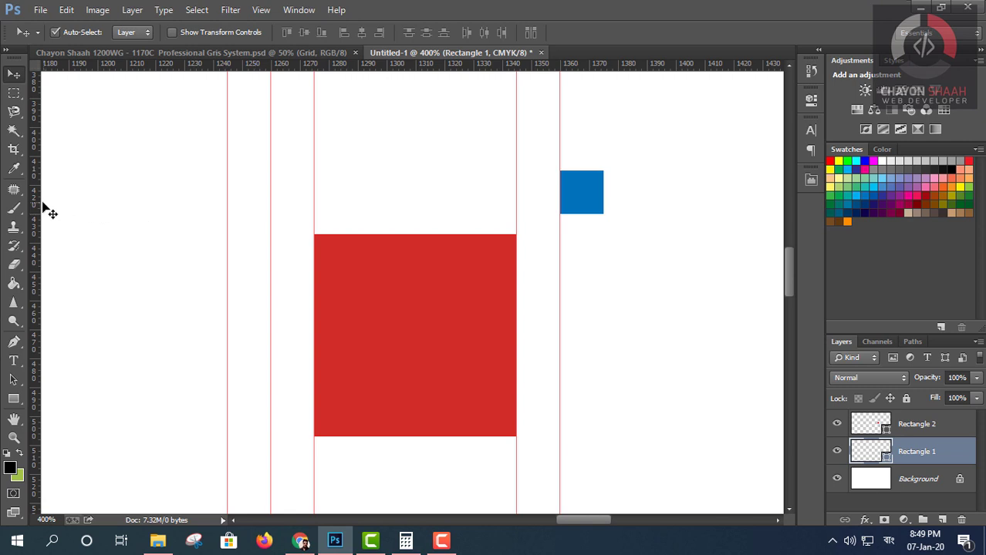
{"action": "left_click_drag", "start_coordinate": [64, 207], "coordinate": [605, 212]}
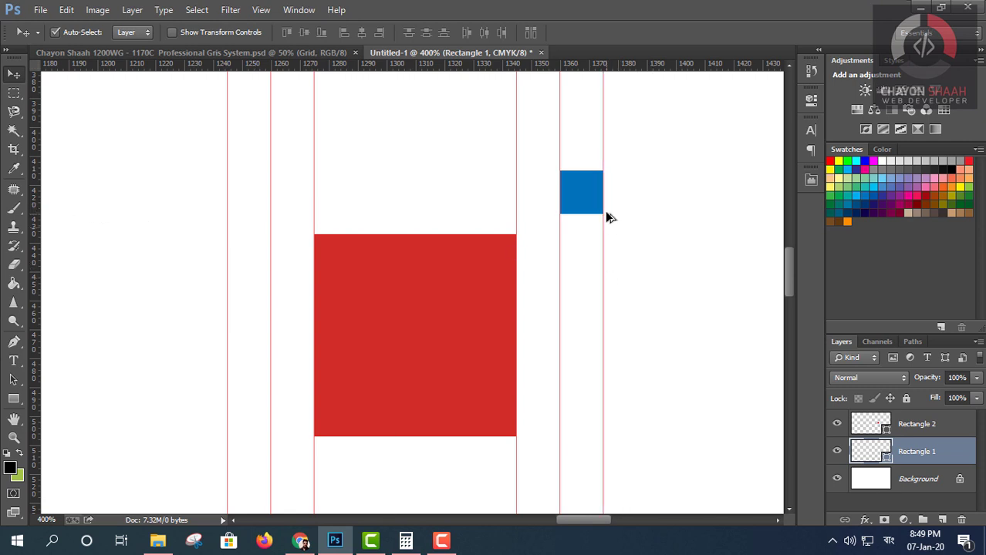
{"action": "scroll", "coordinate": [606, 217], "scroll_direction": "up", "scroll_amount": 3}
{"action": "scroll", "coordinate": [608, 231], "scroll_direction": "down", "scroll_amount": 5}
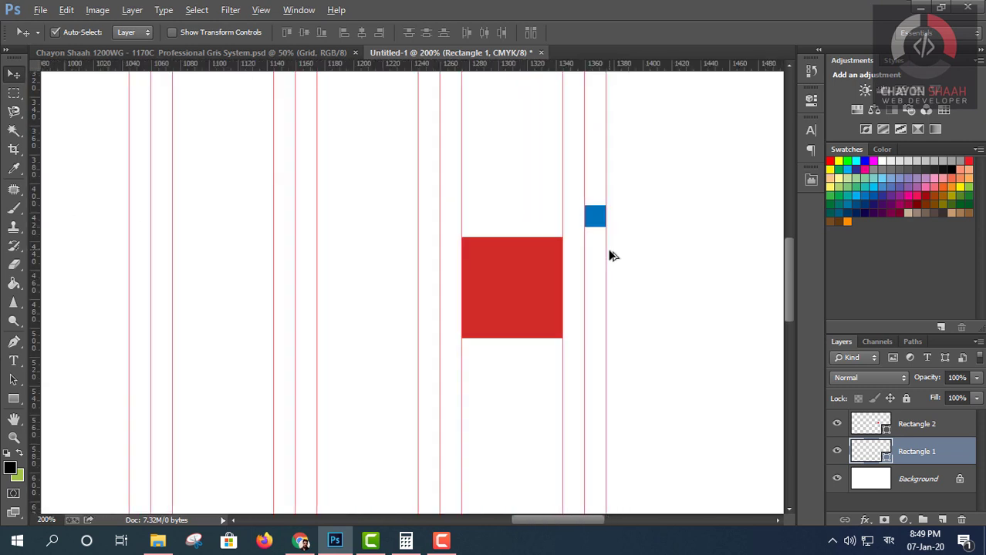
Shift the red square right to start the next column and guide its right edge.
{"action": "left_click_drag", "start_coordinate": [654, 325], "coordinate": [501, 325]}
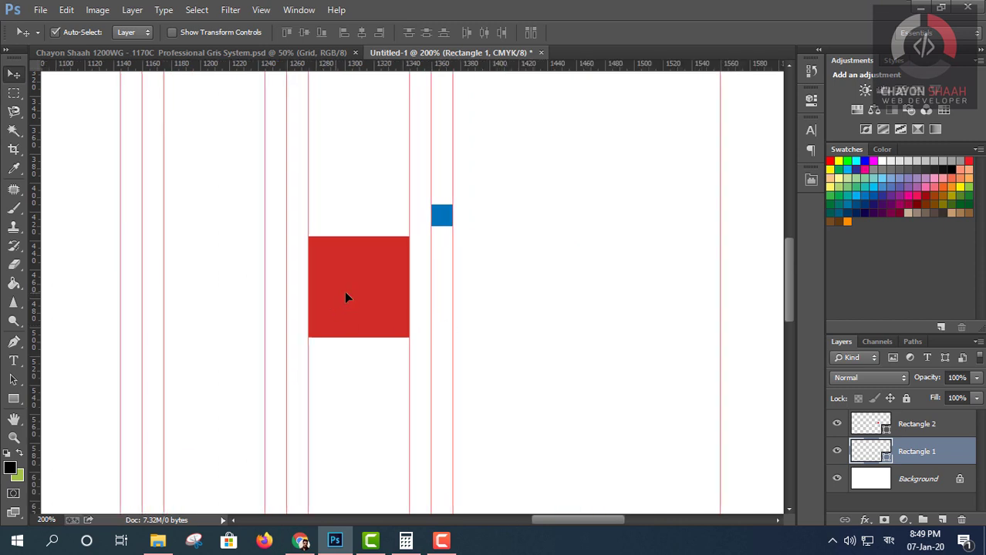
{"action": "left_click_drag", "start_coordinate": [345, 297], "coordinate": [490, 323]}
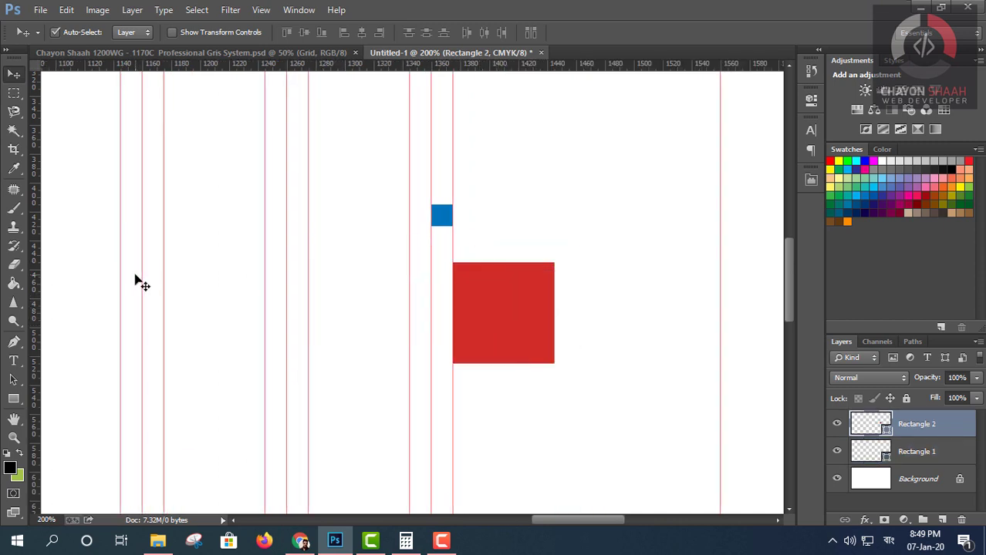
{"action": "left_click_drag", "start_coordinate": [35, 256], "coordinate": [554, 323]}
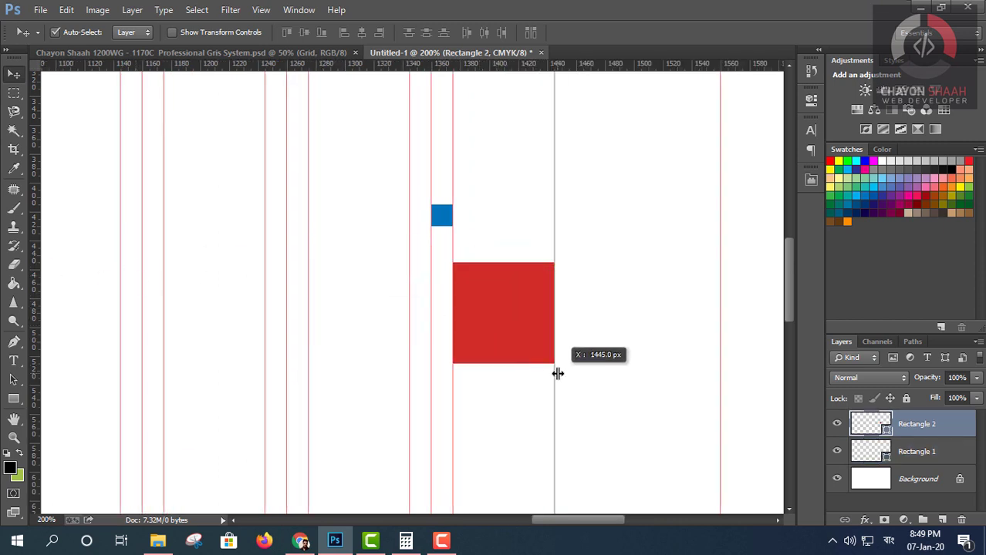
{"action": "scroll", "coordinate": [553, 323], "scroll_direction": "up", "scroll_amount": 3}
{"action": "scroll", "coordinate": [555, 323], "scroll_direction": "down", "scroll_amount": 3}
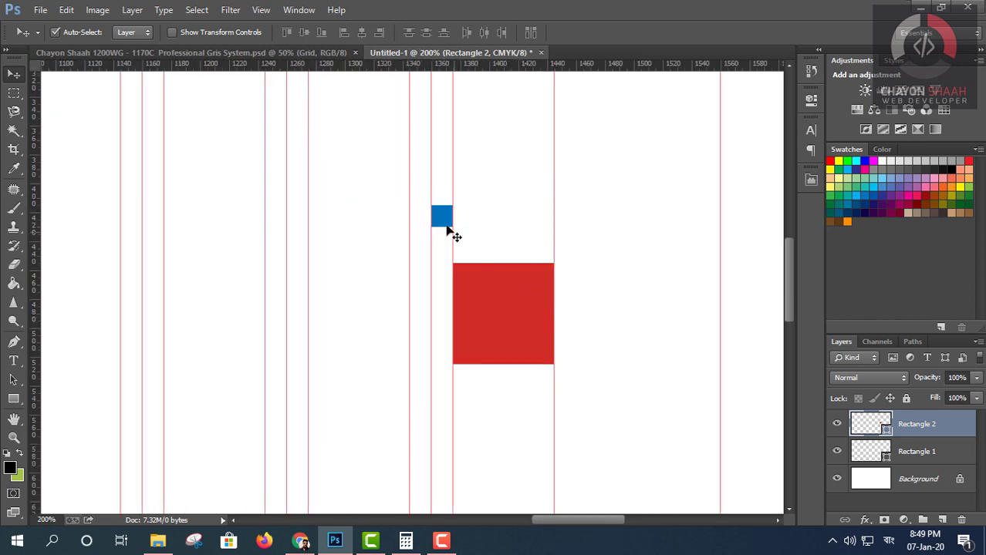
Move the blue square to the red square's right edge and add a guide there.
{"action": "left_click_drag", "start_coordinate": [446, 225], "coordinate": [569, 227]}
{"action": "scroll", "coordinate": [568, 230], "scroll_direction": "down", "scroll_amount": 1}
{"action": "scroll", "coordinate": [568, 235], "scroll_direction": "down", "scroll_amount": 1}
{"action": "scroll", "coordinate": [567, 238], "scroll_direction": "up", "scroll_amount": 2}
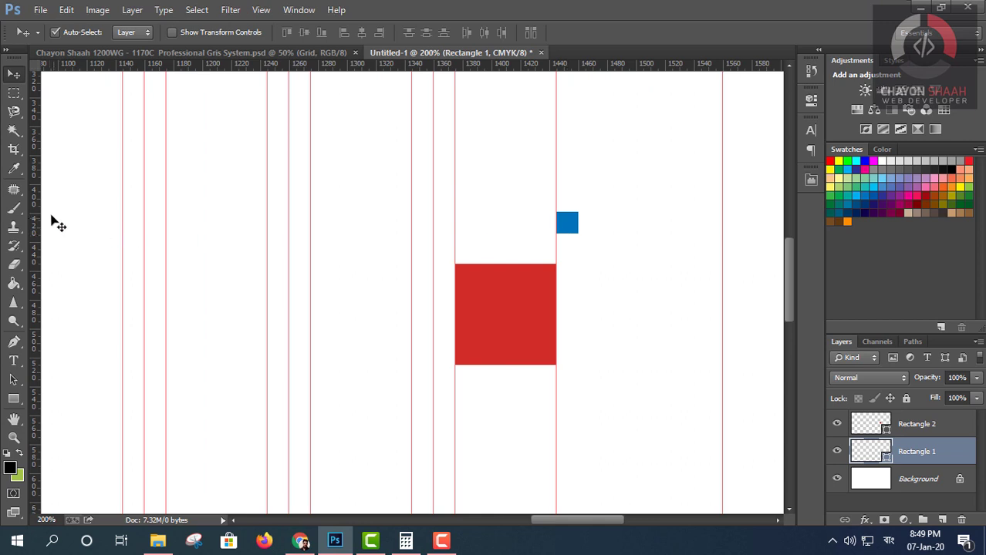
{"action": "left_click_drag", "start_coordinate": [166, 234], "coordinate": [578, 313]}
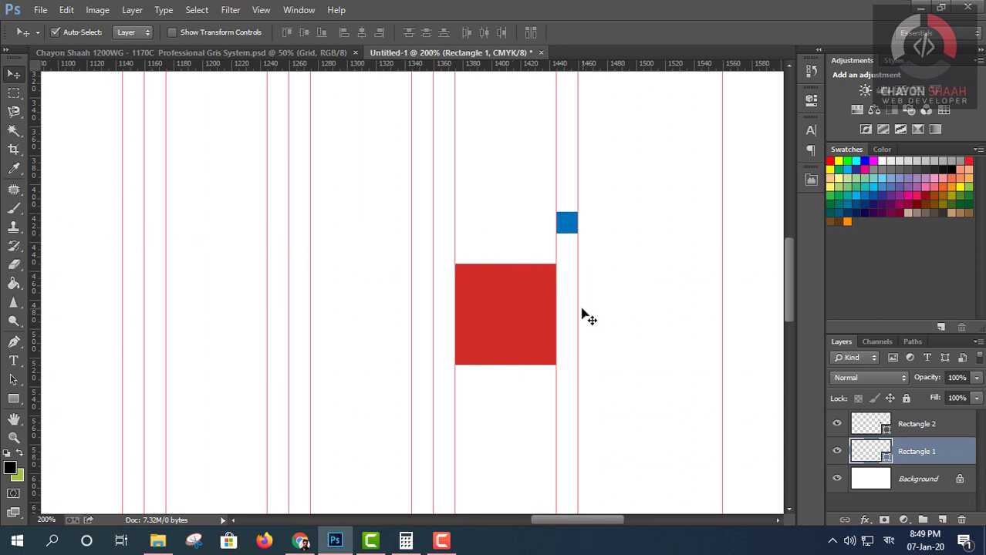
{"action": "scroll", "coordinate": [578, 300], "scroll_direction": "down", "scroll_amount": 3}
{"action": "scroll", "coordinate": [578, 300], "scroll_direction": "up", "scroll_amount": 3}
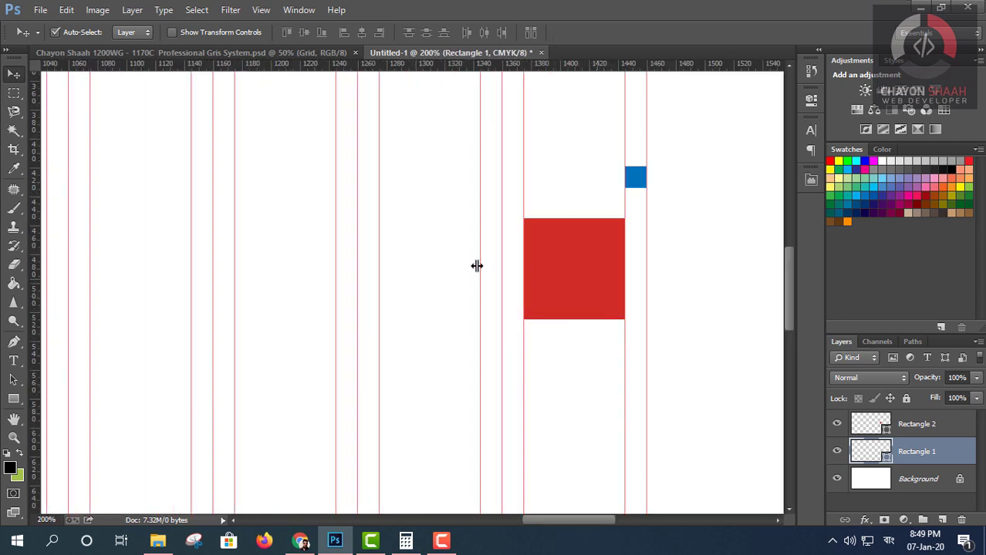
Nudge the blue square further right and add a guide at its new right edge.
{"action": "left_click_drag", "start_coordinate": [637, 177], "coordinate": [659, 180]}
{"action": "left_click_drag", "start_coordinate": [548, 523], "coordinate": [572, 523]}
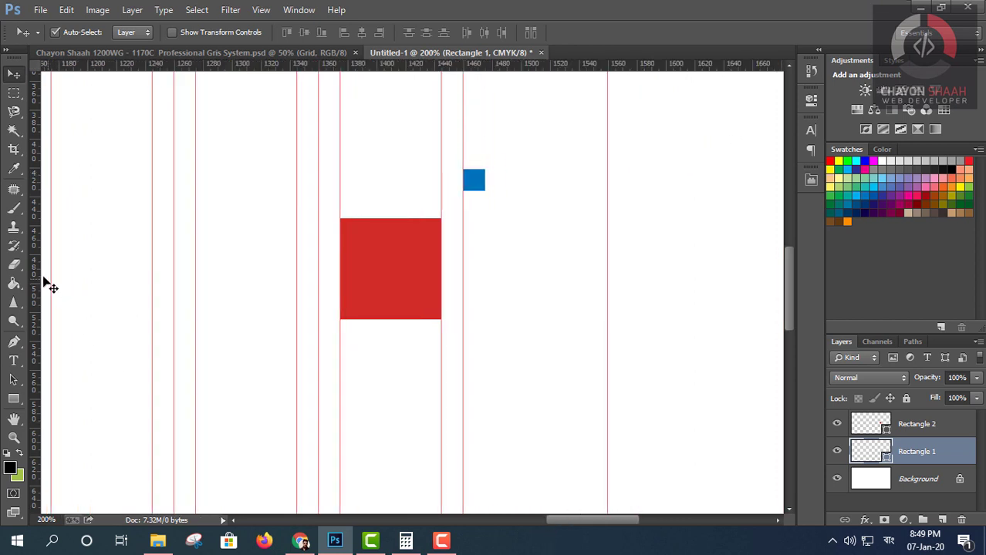
{"action": "left_click_drag", "start_coordinate": [100, 278], "coordinate": [484, 327]}
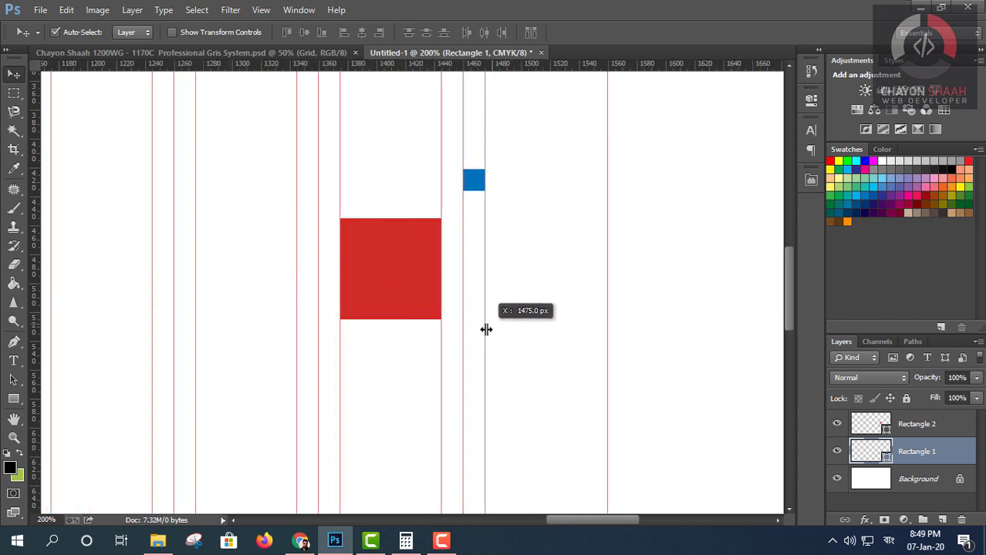
{"action": "scroll", "coordinate": [472, 202], "scroll_direction": "up", "scroll_amount": 3}
{"action": "scroll", "coordinate": [481, 190], "scroll_direction": "up", "scroll_amount": 2}
{"action": "scroll", "coordinate": [479, 198], "scroll_direction": "down", "scroll_amount": 4}
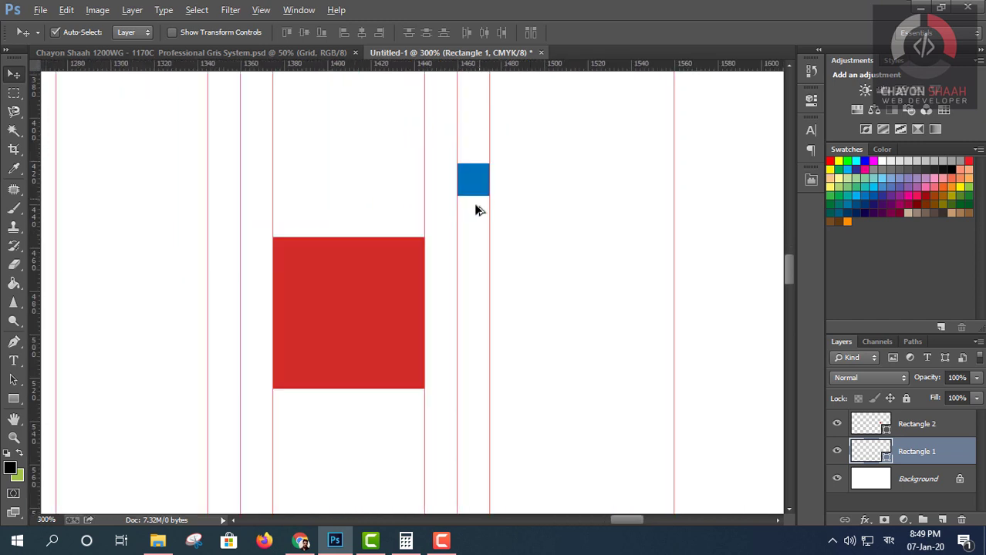
{"action": "scroll", "coordinate": [477, 208], "scroll_direction": "down", "scroll_amount": 1}
Move the red square 100 px right past the blue square and guide its right edge.
{"action": "left_click_drag", "start_coordinate": [400, 304], "coordinate": [530, 303]}
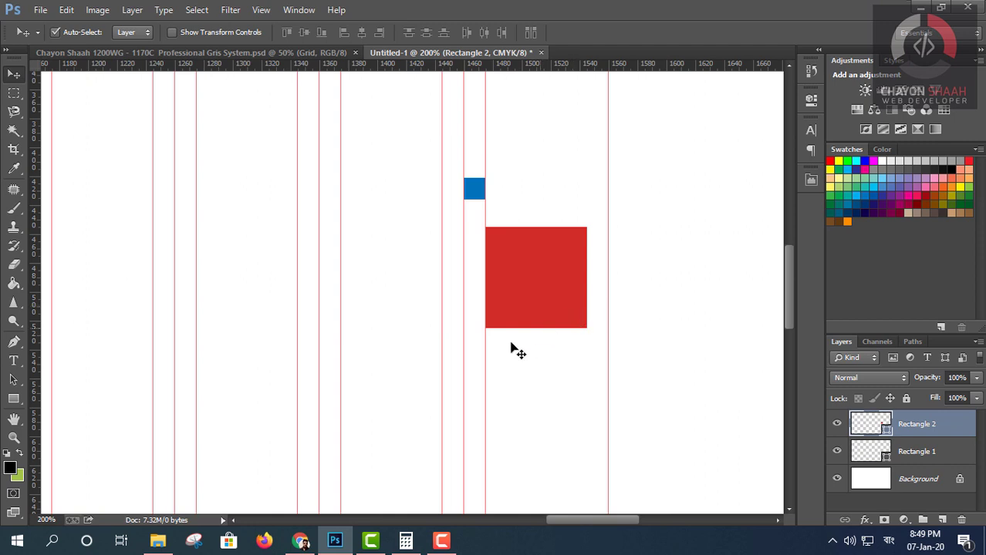
{"action": "scroll", "coordinate": [506, 357], "scroll_direction": "down", "scroll_amount": 1}
{"action": "scroll", "coordinate": [506, 357], "scroll_direction": "down", "scroll_amount": 1}
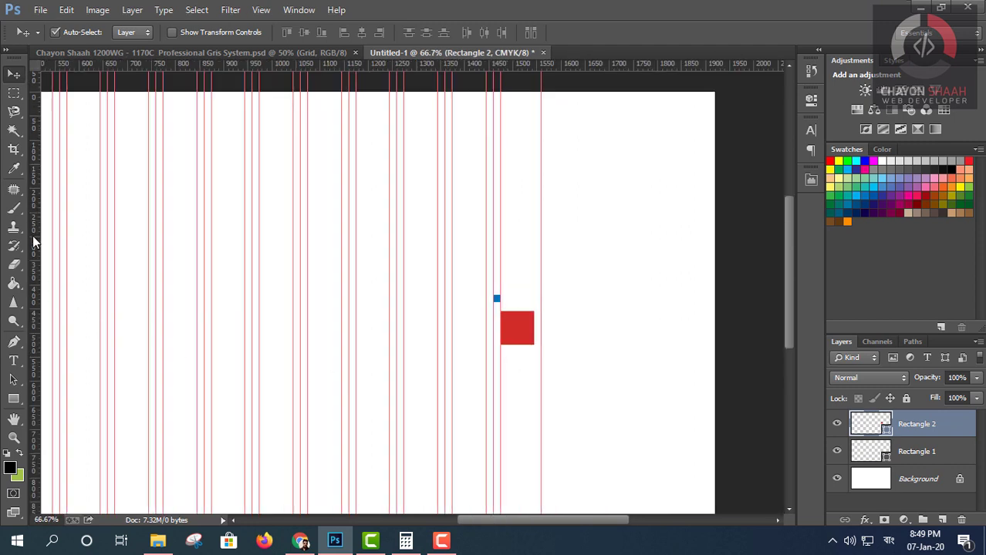
{"action": "left_click_drag", "start_coordinate": [45, 248], "coordinate": [534, 346]}
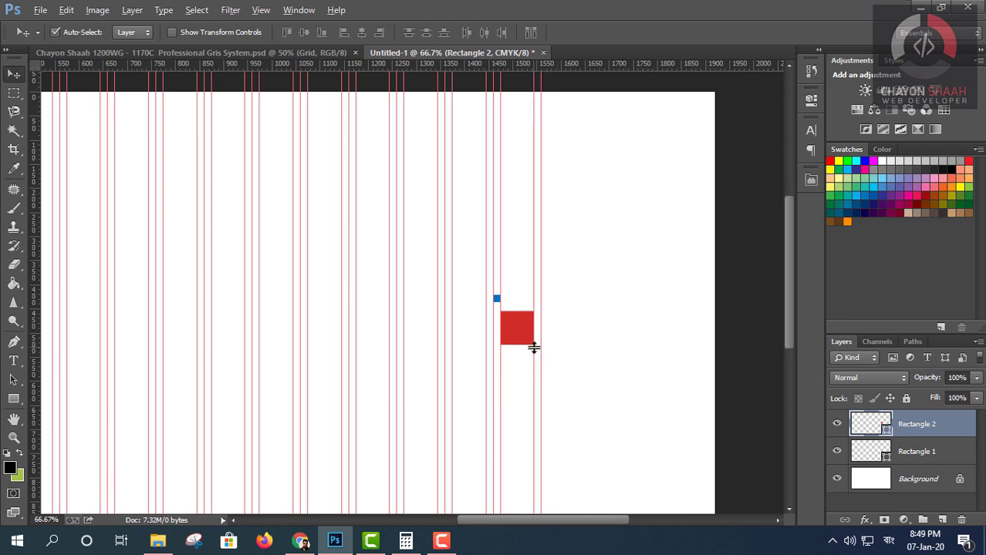
{"action": "scroll", "coordinate": [534, 348], "scroll_direction": "up", "scroll_amount": 4}
{"action": "scroll", "coordinate": [533, 348], "scroll_direction": "down", "scroll_amount": 1}
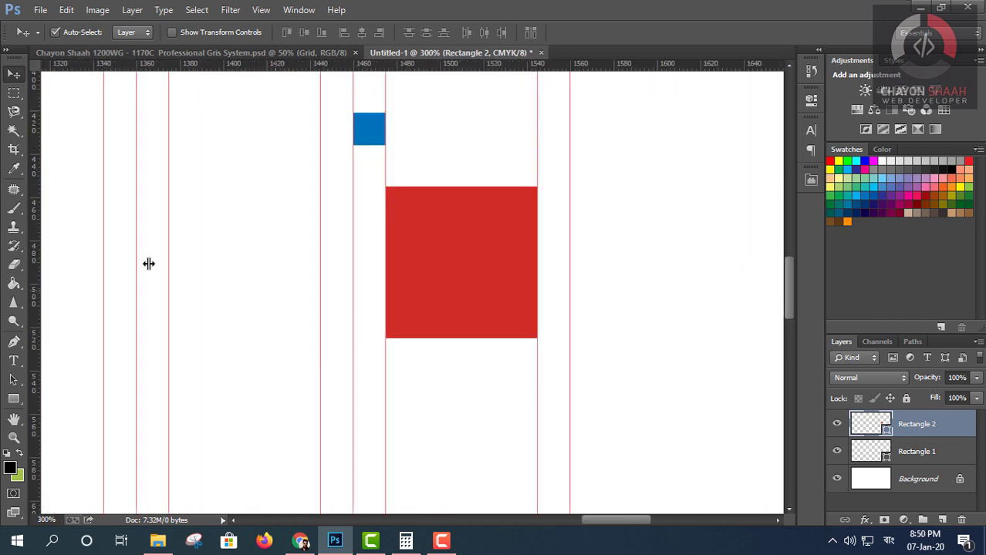
{"action": "left_click", "coordinate": [15, 92]}
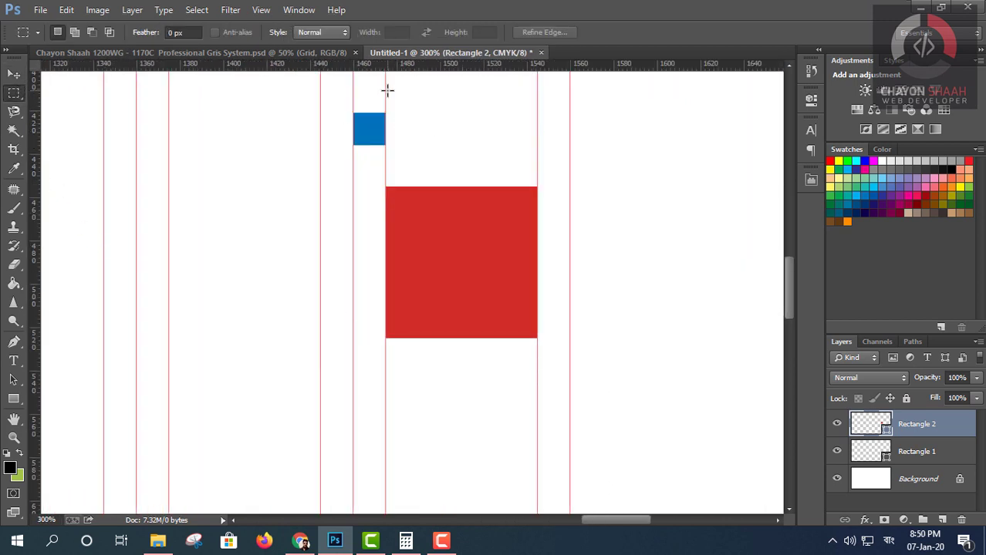
{"action": "mouse_move", "coordinate": [386, 90]}
{"action": "left_mouse_down"}
{"action": "mouse_move", "coordinate": [321, 101]}
{"action": "mouse_move", "coordinate": [569, 101]}
{"action": "mouse_move", "coordinate": [569, 160]}
{"action": "left_mouse_up"}
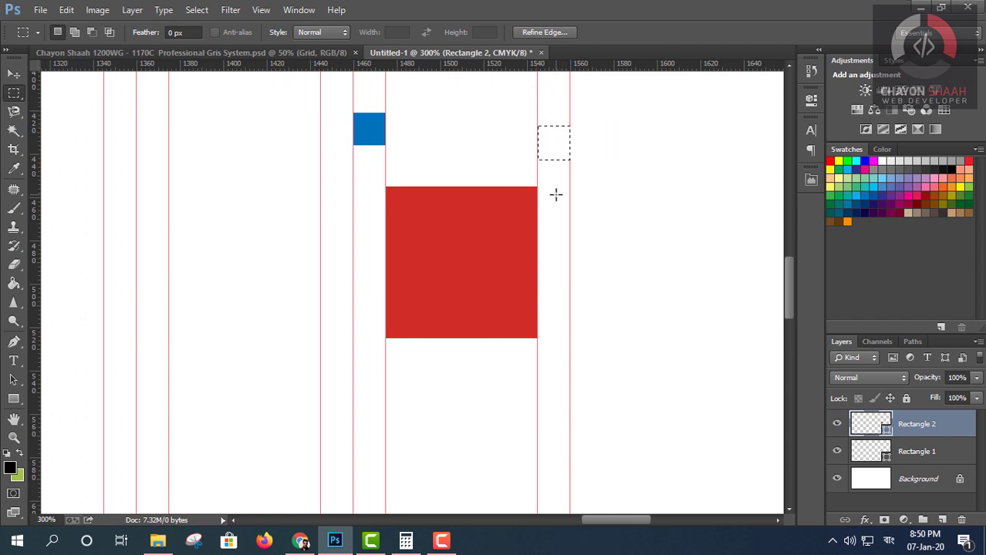
{"action": "key", "text": "ctrl+d"}
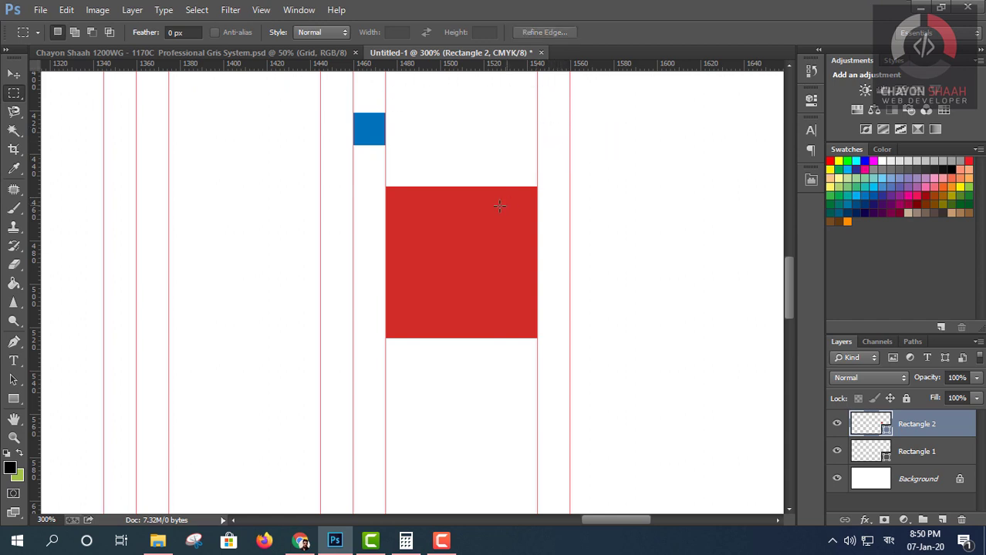
{"action": "key", "text": "ctrl+minus"}
{"action": "key", "text": "ctrl+minus"}
{"action": "key", "text": "ctrl+minus"}
{"action": "key", "text": "ctrl+minus"}
{"action": "key", "text": "ctrl+minus"}
Fit the whole guided canvas at 33.3% zoom and switch back to the Move tool.
{"action": "key", "text": "ctrl+plus"}
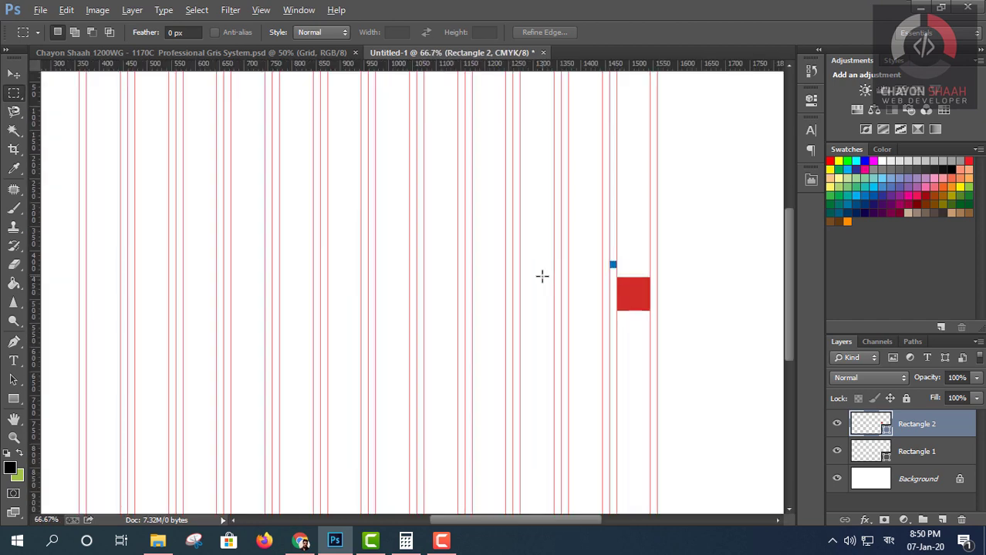
{"action": "key", "text": "ctrl+minus"}
{"action": "key", "text": "ctrl+minus"}
{"action": "key", "text": "ctrl+plus"}
{"action": "key", "text": "ctrl+plus"}
{"action": "key", "text": "ctrl+minus"}
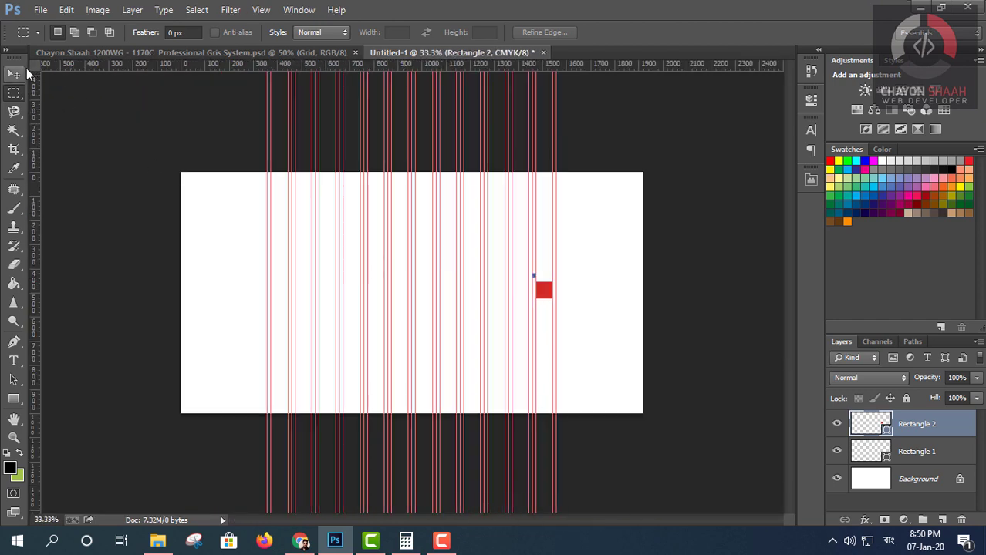
{"action": "left_click", "coordinate": [24, 74]}
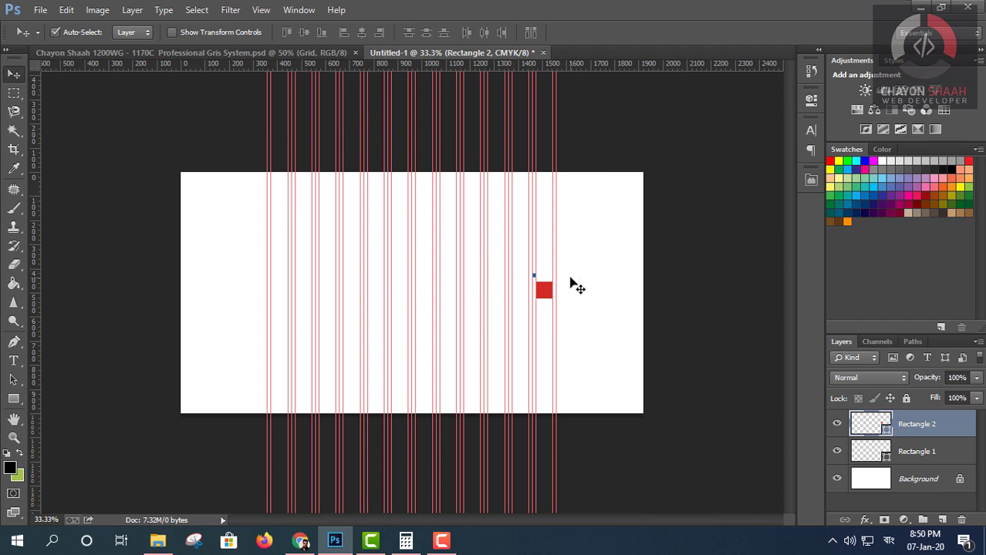
Delete the blue and red test rectangle layers, leaving only the Background with its guides.
{"action": "scroll", "coordinate": [542, 294], "scroll_direction": "up", "scroll_amount": 1}
{"action": "scroll", "coordinate": [596, 282], "scroll_direction": "up", "scroll_amount": 1}
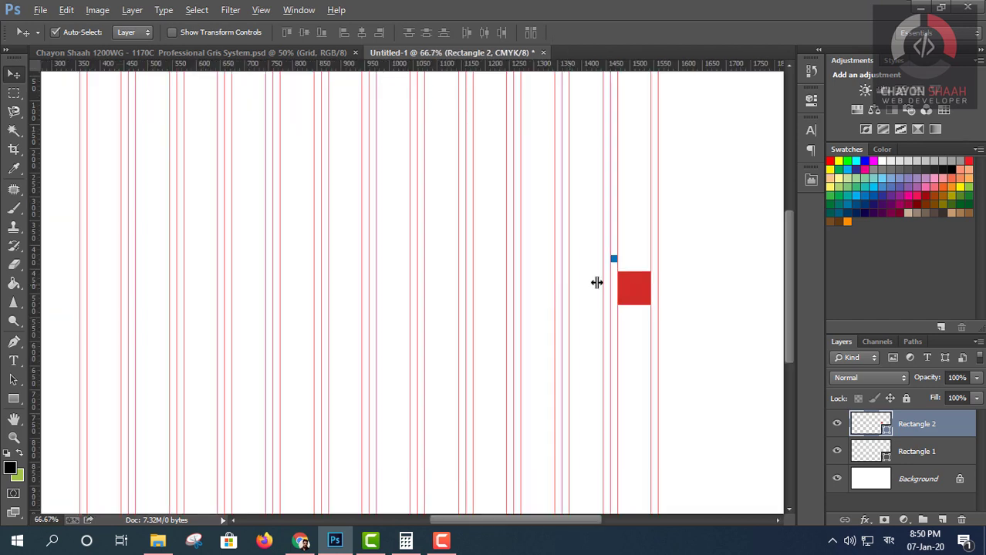
{"action": "scroll", "coordinate": [630, 275], "scroll_direction": "up", "scroll_amount": 2}
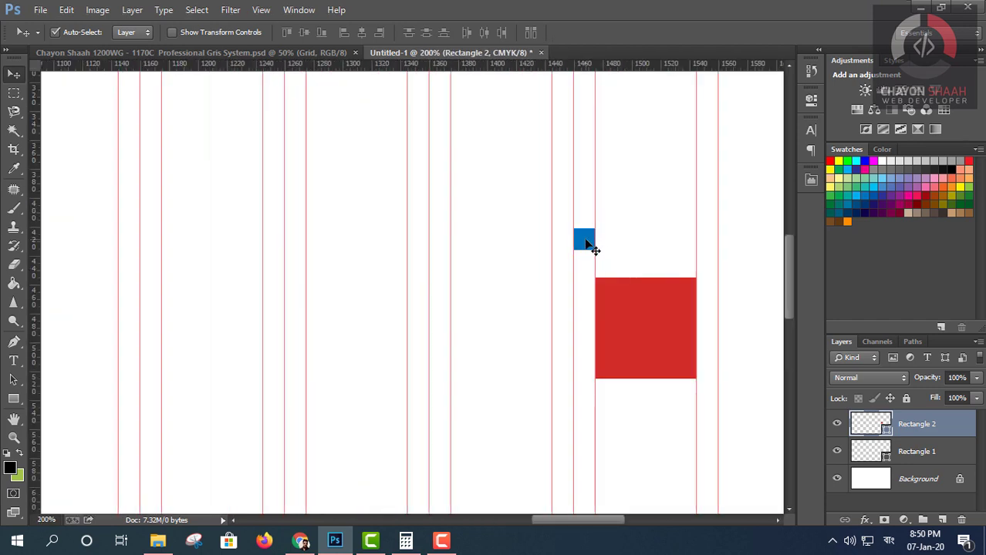
{"action": "left_click", "coordinate": [587, 242]}
{"action": "key", "text": "Delete"}
{"action": "left_click", "coordinate": [624, 311]}
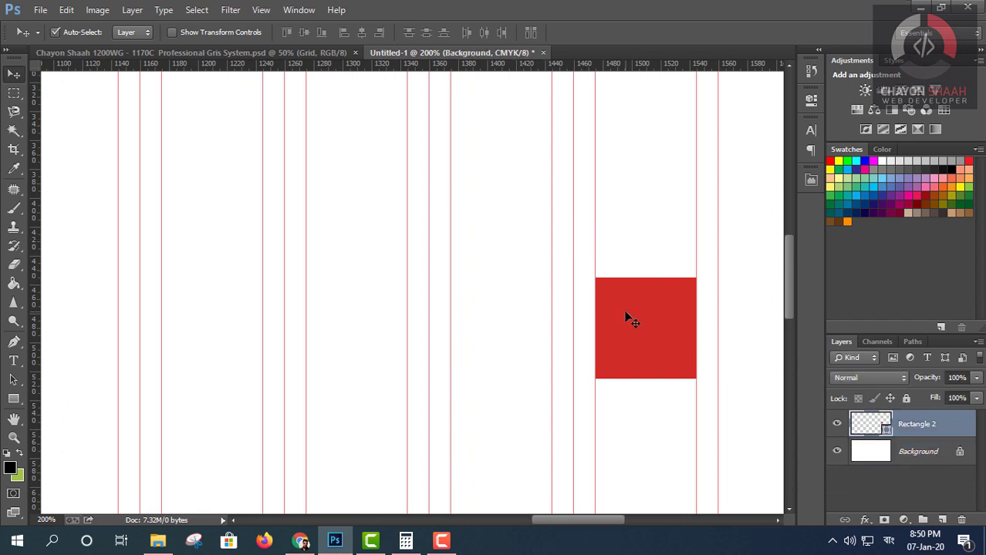
{"action": "key", "text": "Delete"}
{"action": "scroll", "coordinate": [551, 311], "scroll_direction": "down", "scroll_amount": 4}
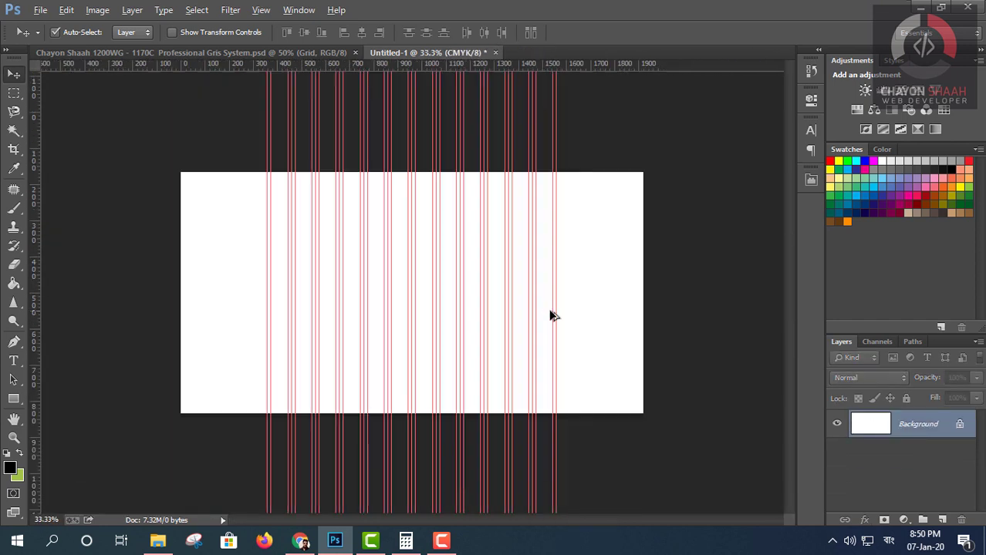
{"action": "scroll", "coordinate": [462, 290], "scroll_direction": "down", "scroll_amount": 1}
{"action": "scroll", "coordinate": [463, 289], "scroll_direction": "up", "scroll_amount": 1}
{"action": "scroll", "coordinate": [268, 222], "scroll_direction": "up", "scroll_amount": 1}
{"action": "scroll", "coordinate": [250, 187], "scroll_direction": "down", "scroll_amount": 1}
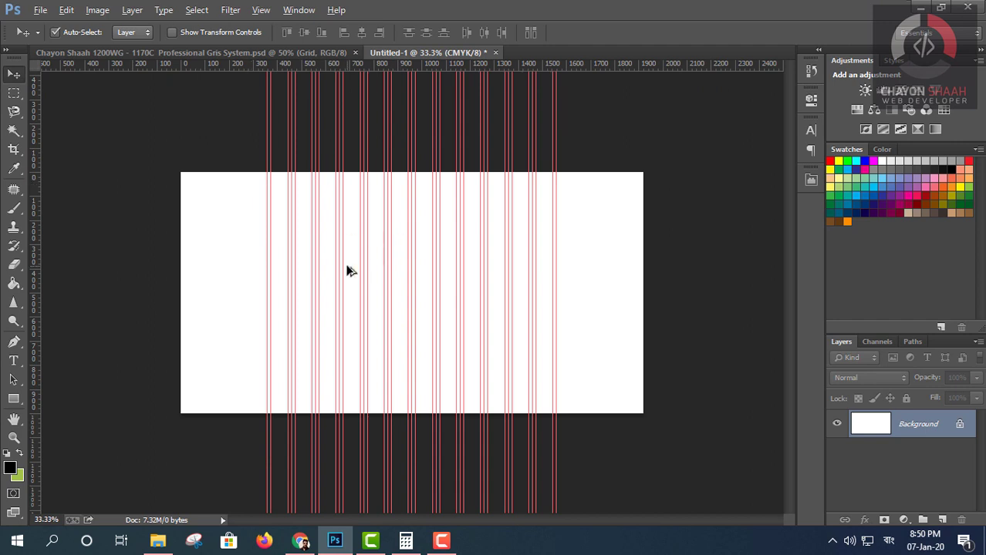
Draw a 70 × 998 px rectangle at X 375 between the first guides, filled dark blue.
{"action": "left_click", "coordinate": [13, 398]}
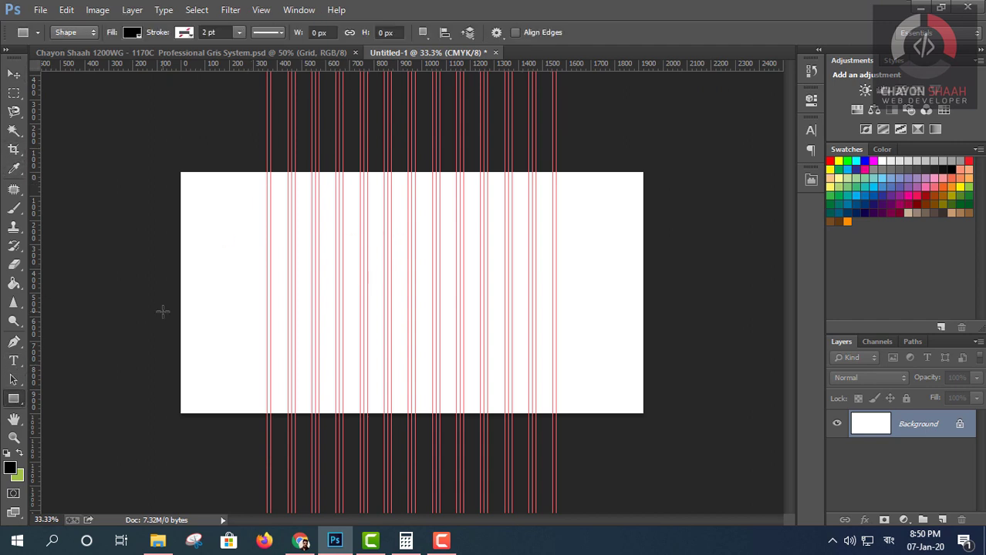
{"action": "scroll", "coordinate": [192, 266], "scroll_direction": "up", "scroll_amount": 1}
{"action": "scroll", "coordinate": [225, 202], "scroll_direction": "down", "scroll_amount": 1}
{"action": "scroll", "coordinate": [282, 181], "scroll_direction": "up", "scroll_amount": 1}
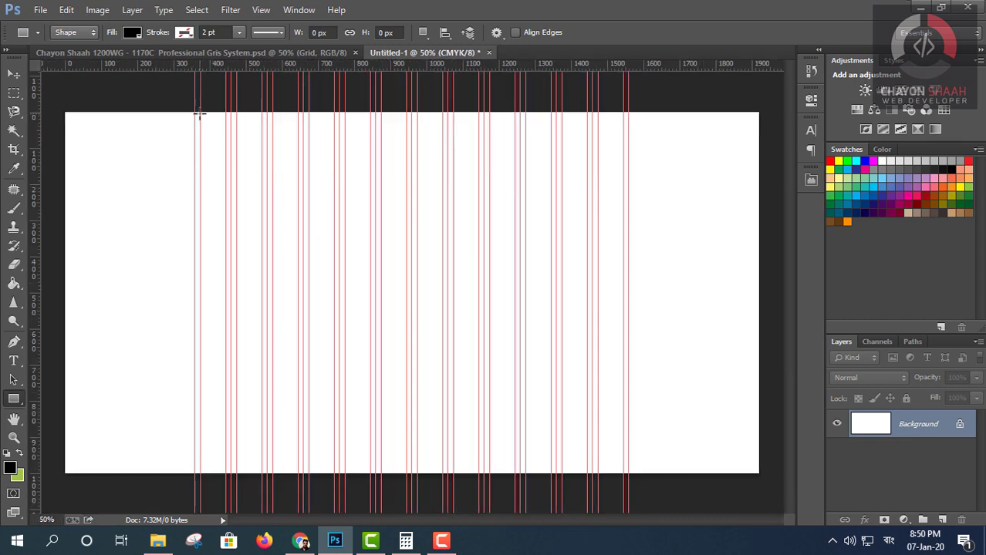
{"action": "left_click_drag", "start_coordinate": [210, 187], "coordinate": [224, 472]}
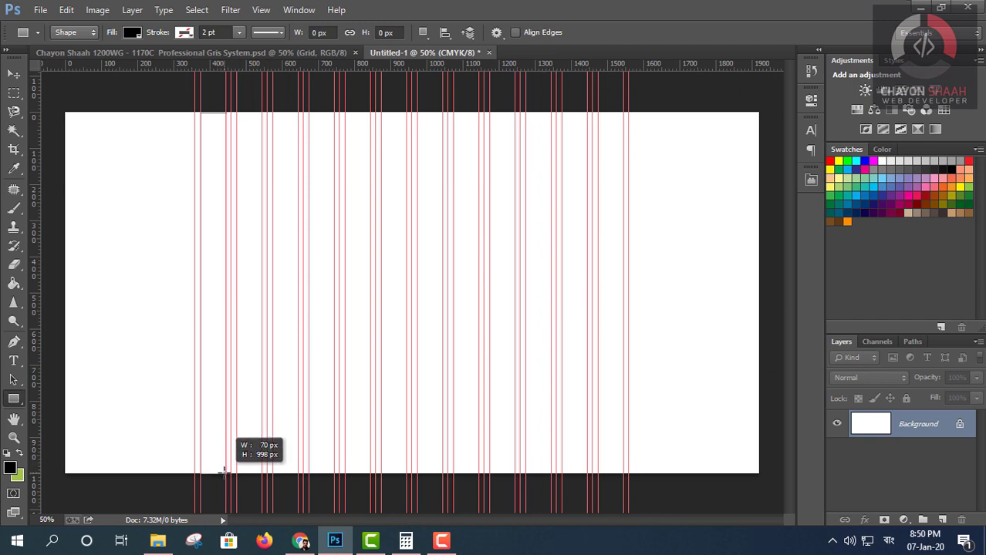
{"action": "left_click_drag", "start_coordinate": [225, 464], "coordinate": [225, 463]}
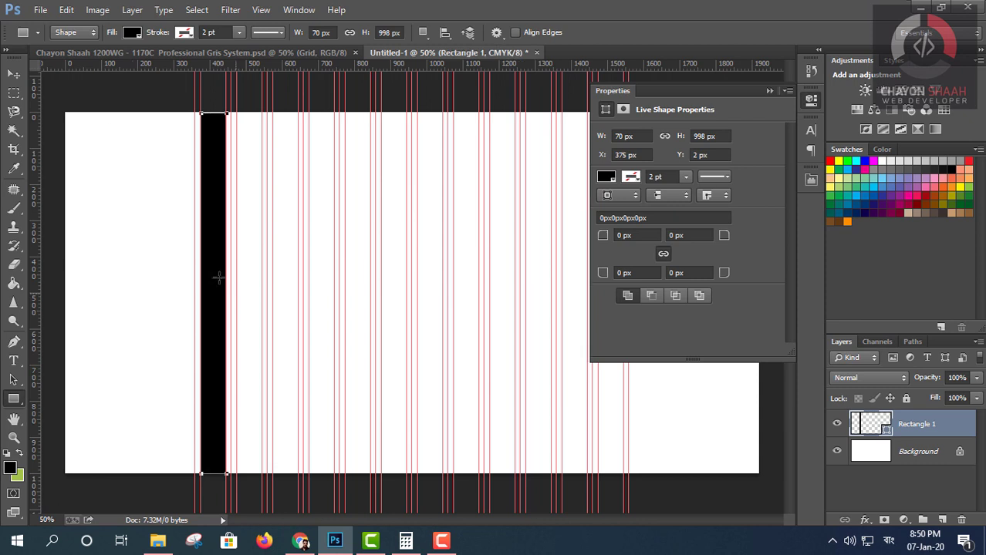
{"action": "left_click", "coordinate": [614, 181]}
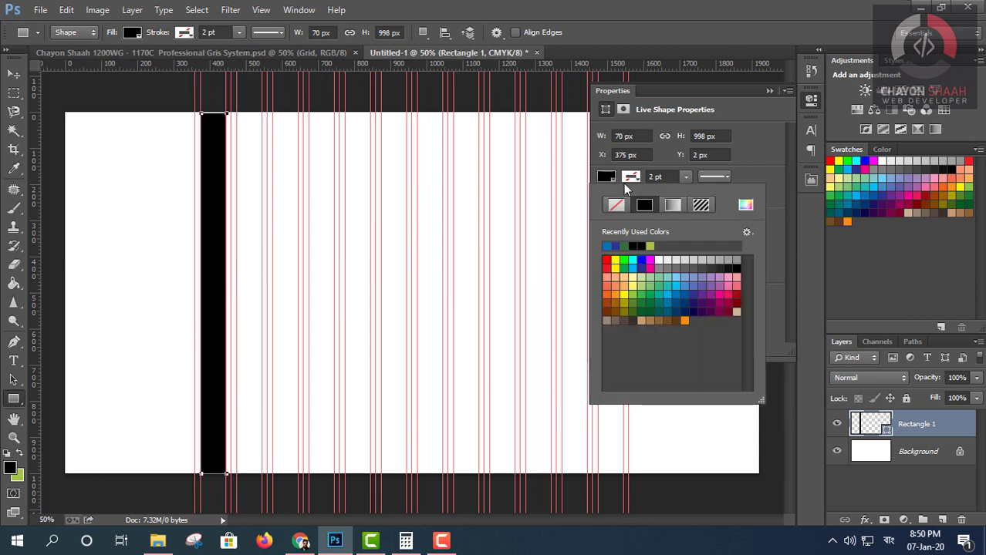
{"action": "left_click", "coordinate": [608, 245]}
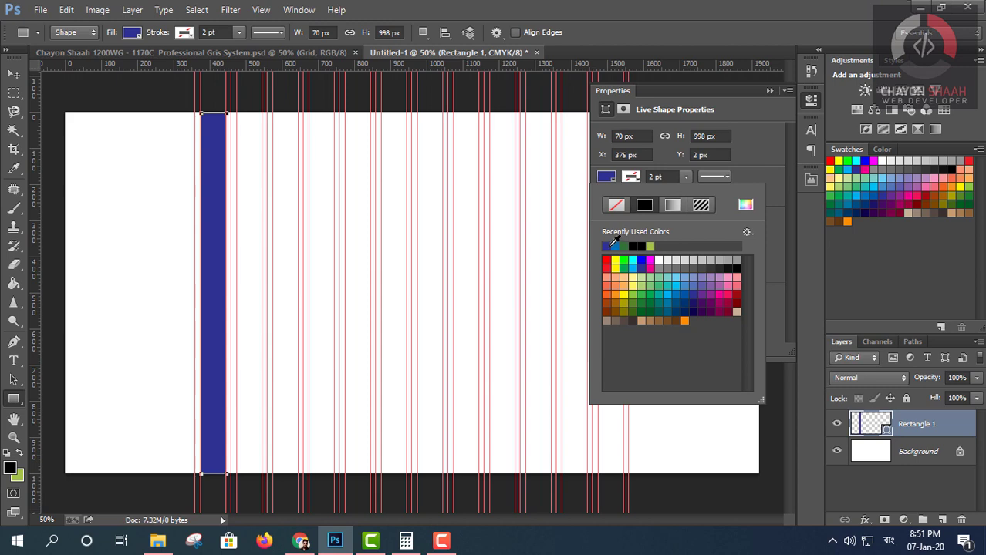
{"action": "left_click", "coordinate": [768, 92]}
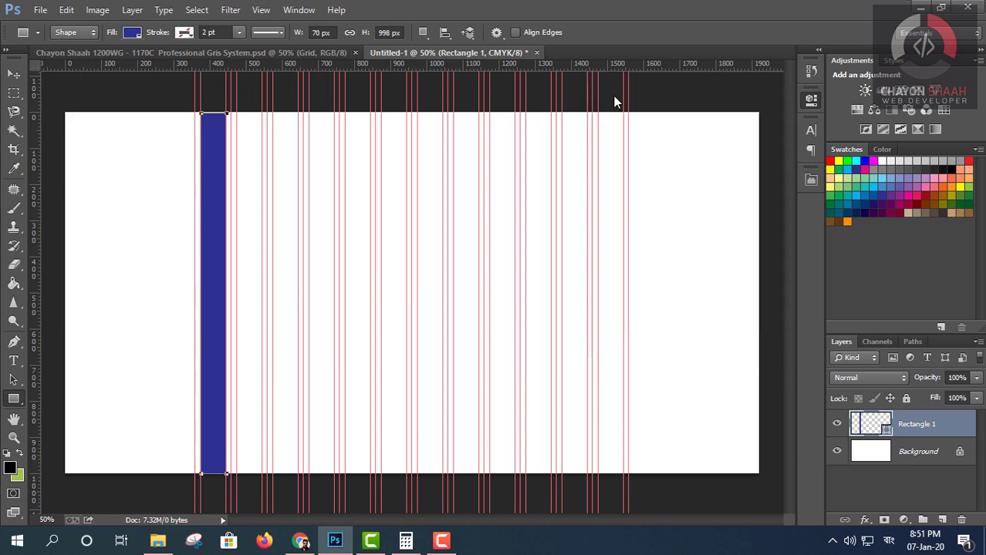
Lower the Rectangle 1 layer opacity to 50% so the column turns light purple.
{"action": "left_click", "coordinate": [14, 73]}
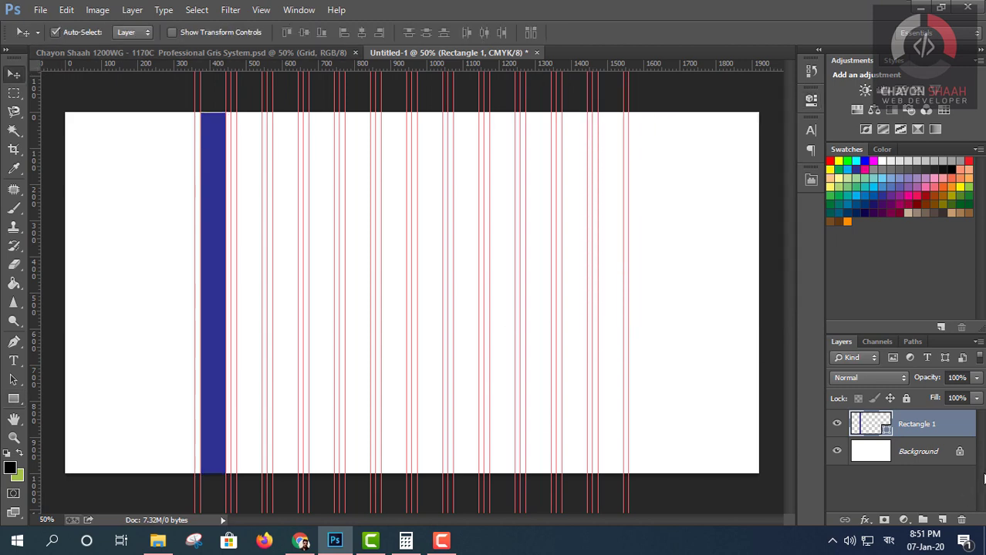
{"action": "left_click", "coordinate": [976, 380]}
{"action": "left_click_drag", "start_coordinate": [975, 395], "coordinate": [947, 401]}
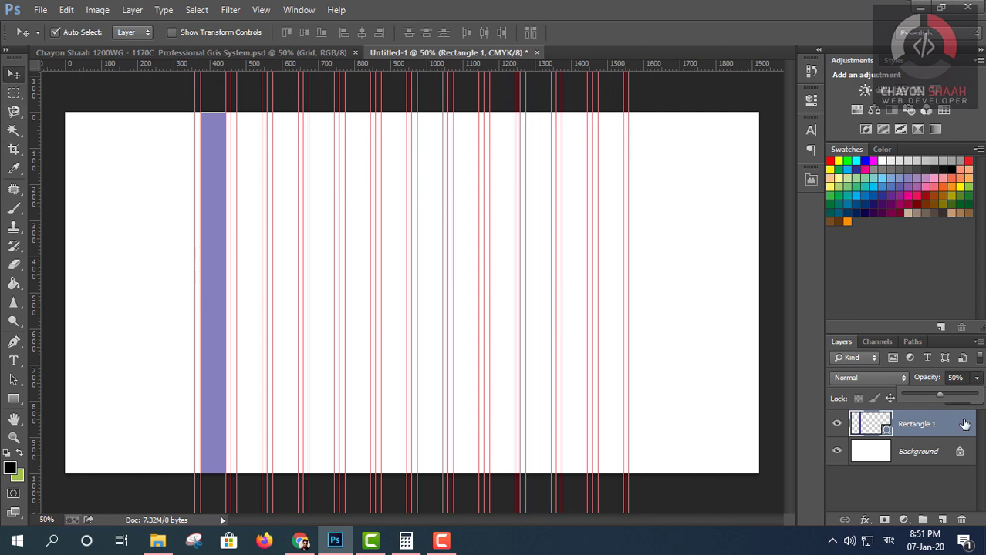
{"action": "left_click", "coordinate": [911, 481]}
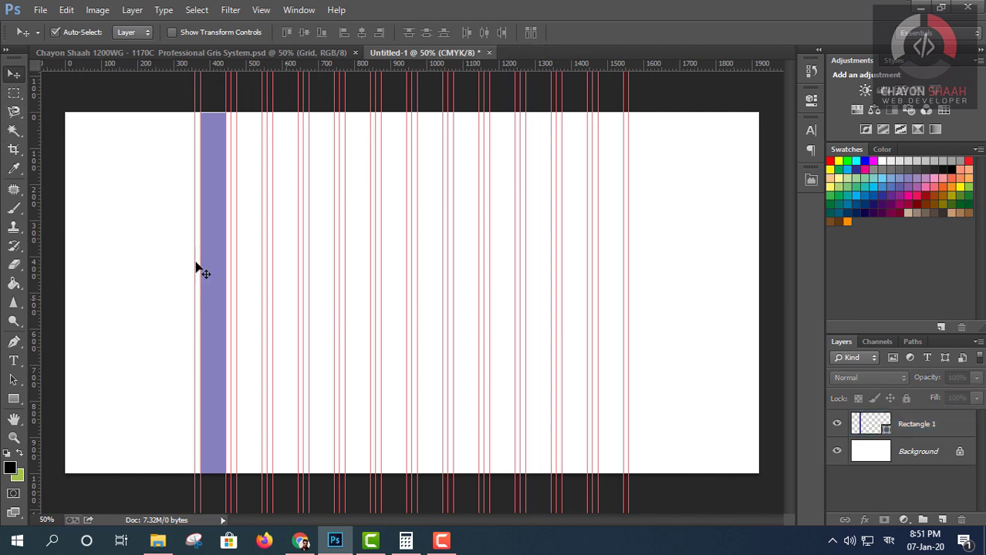
Free-transform the column with Ctrl+T to fit its height to the canvas, and apply it.
{"action": "left_click", "coordinate": [213, 149]}
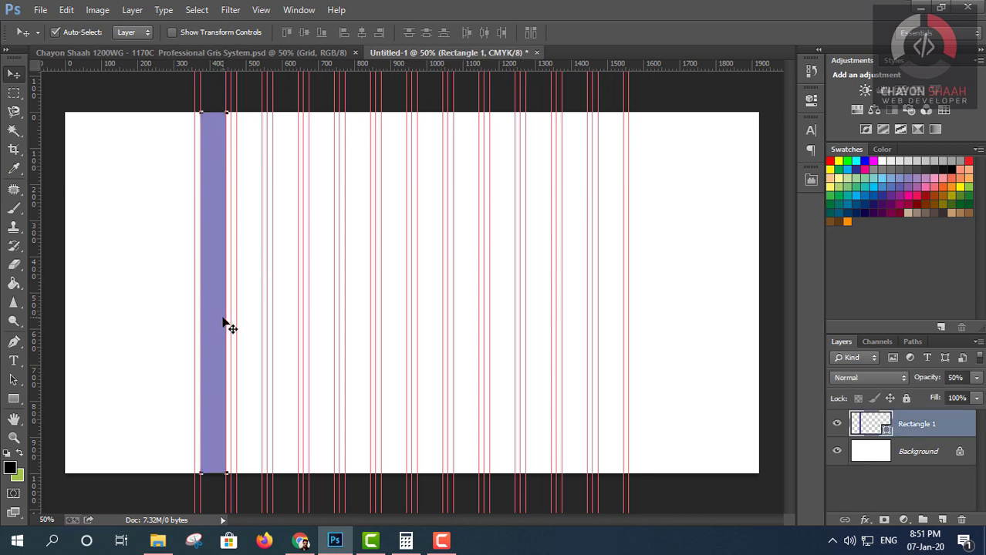
{"action": "key", "text": "ctrl+t"}
{"action": "left_click_drag", "start_coordinate": [213, 471], "coordinate": [224, 474]}
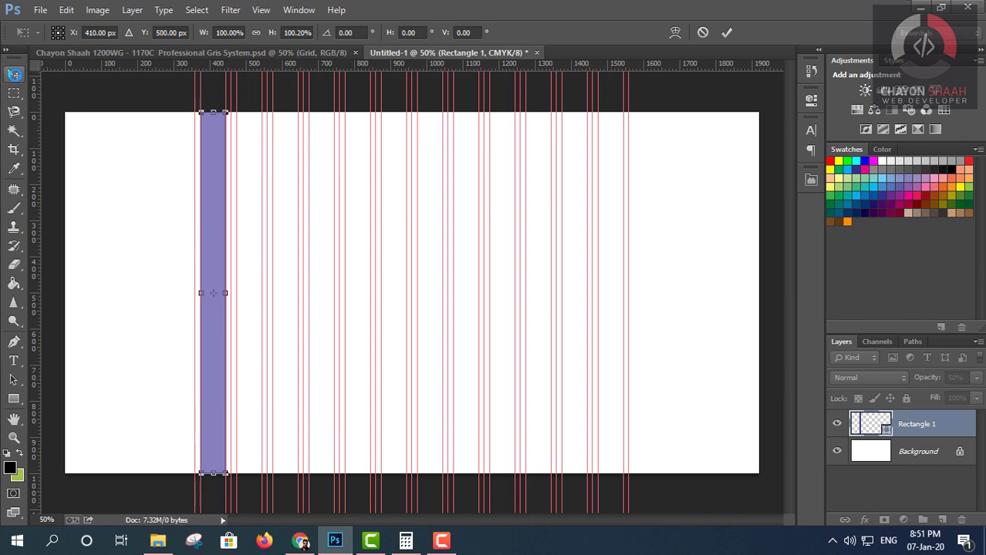
{"action": "left_click", "coordinate": [13, 73]}
{"action": "left_click", "coordinate": [445, 211]}
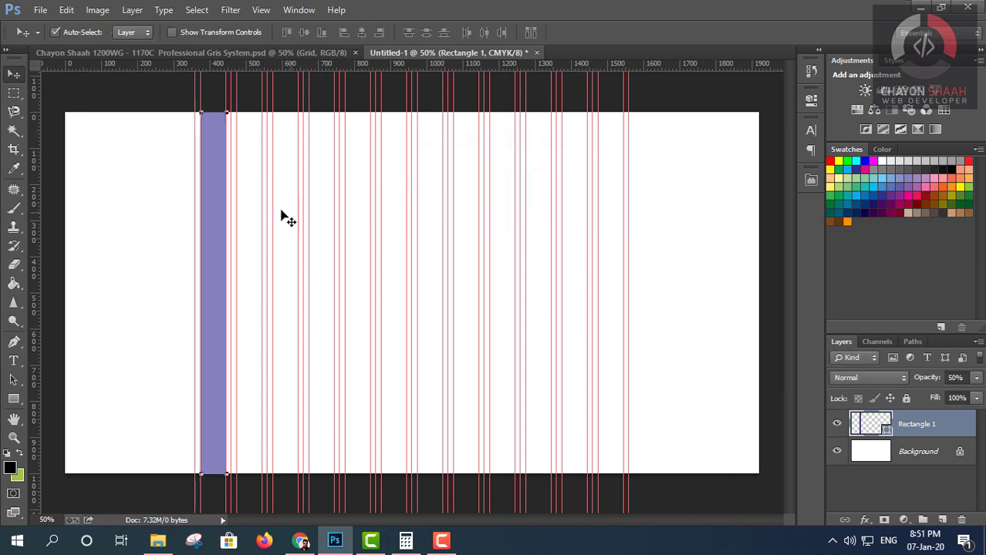
Duplicate the column as Rectangle 1 copy, shifted 100 px right into the second grid column.
{"action": "scroll", "coordinate": [239, 241], "scroll_direction": "up", "scroll_amount": 1}
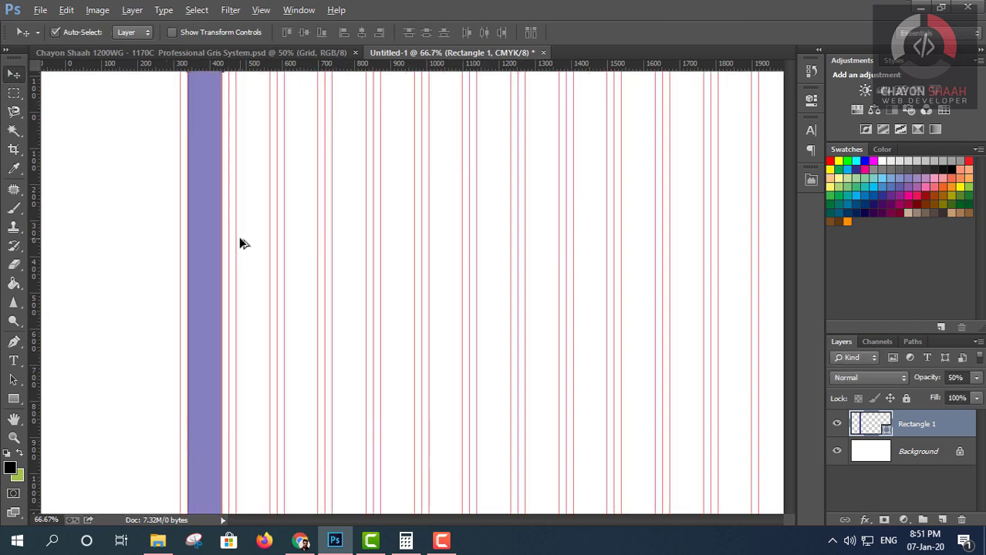
{"action": "scroll", "coordinate": [239, 244], "scroll_direction": "up", "scroll_amount": 2}
{"action": "scroll", "coordinate": [158, 278], "scroll_direction": "up", "scroll_amount": 1}
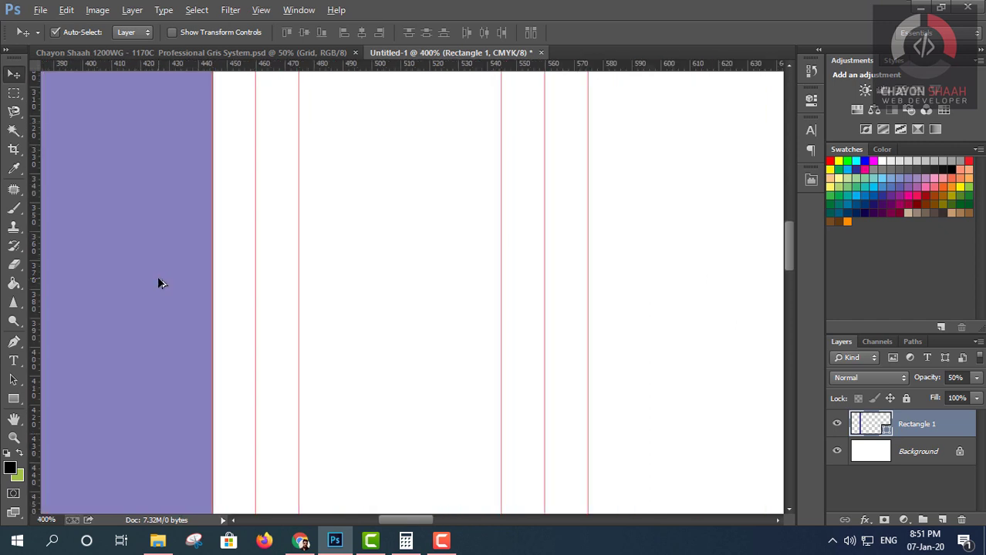
{"action": "scroll", "coordinate": [158, 278], "scroll_direction": "up", "scroll_amount": 1}
{"action": "left_click_drag", "start_coordinate": [429, 520], "coordinate": [412, 522]}
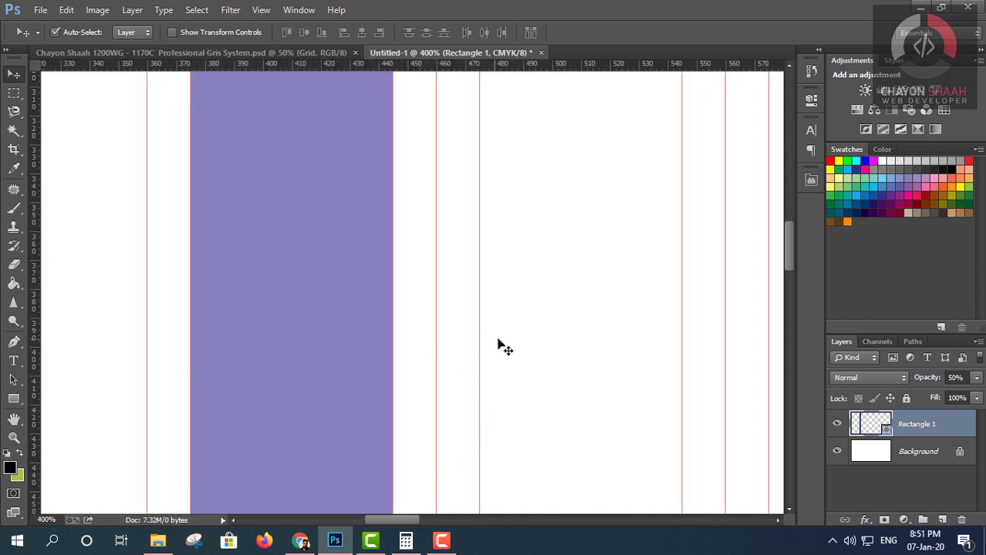
{"action": "left_click", "coordinate": [555, 351]}
{"action": "scroll", "coordinate": [340, 344], "scroll_direction": "down", "scroll_amount": 2}
{"action": "scroll", "coordinate": [340, 344], "scroll_direction": "down", "scroll_amount": 2}
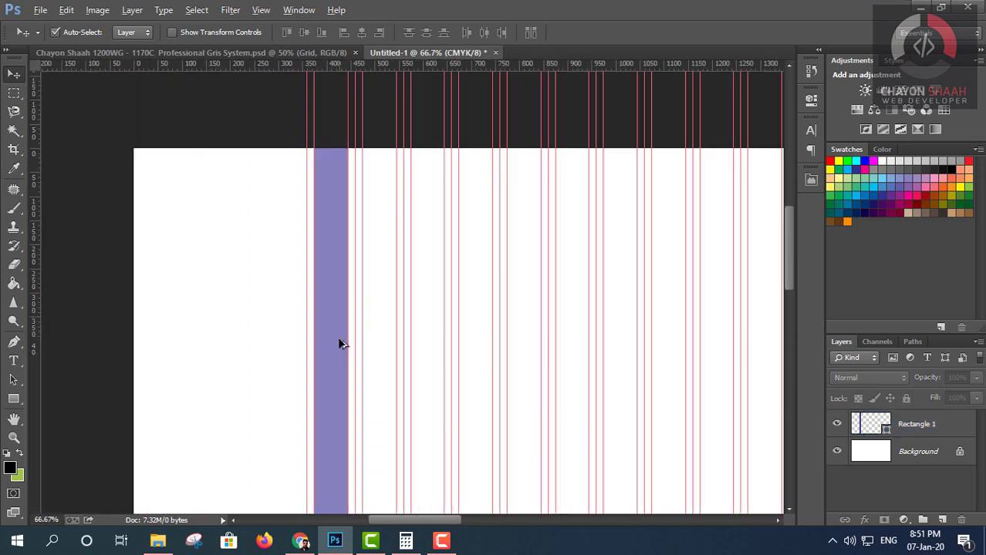
{"action": "scroll", "coordinate": [331, 339], "scroll_direction": "up", "scroll_amount": 1}
{"action": "scroll", "coordinate": [254, 328], "scroll_direction": "up", "scroll_amount": 1}
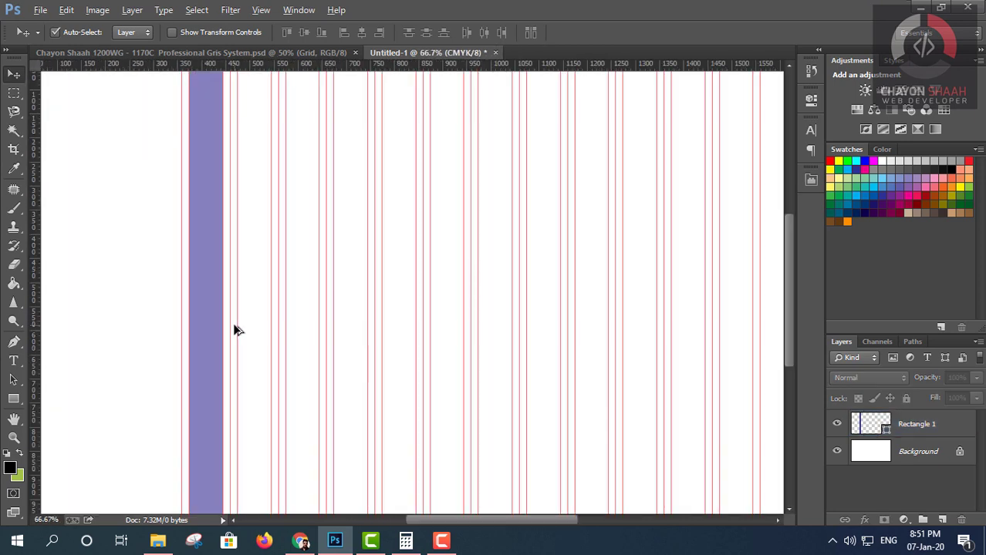
{"action": "left_click_drag", "start_coordinate": [193, 324], "coordinate": [262, 329]}
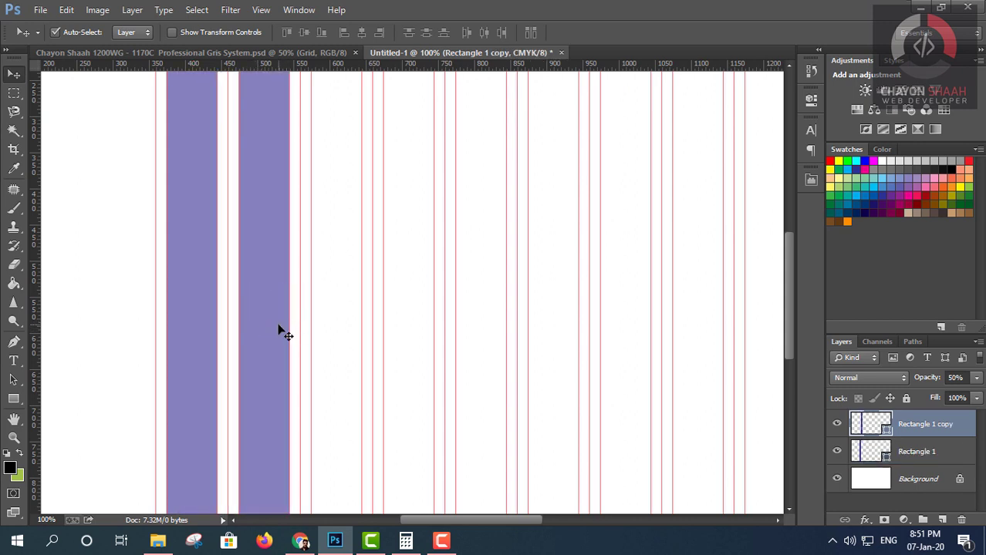
Add columns three through six with Ctrl+J, nudging each copy right into its guide gap.
{"action": "key", "text": "ctrl+j"}
{"action": "key", "text": "shift+Right"}
{"action": "key", "text": "shift+Right"}
{"action": "key", "text": "shift+Right"}
{"action": "key", "text": "shift+Right"}
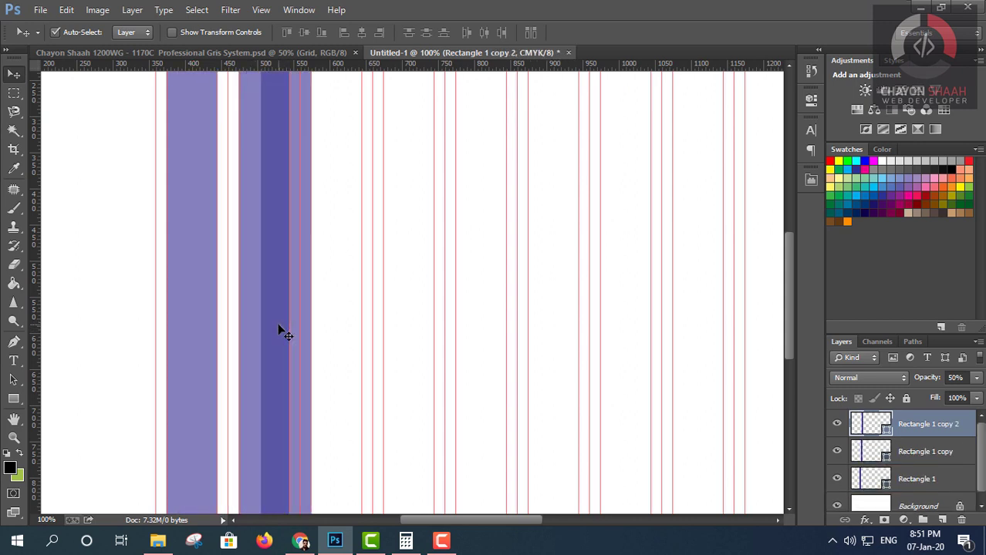
{"action": "key", "text": "shift+Right"}
{"action": "key", "text": "shift+Right"}
{"action": "key", "text": "shift+Right"}
{"action": "key", "text": "shift+Right"}
{"action": "key", "text": "shift+Right"}
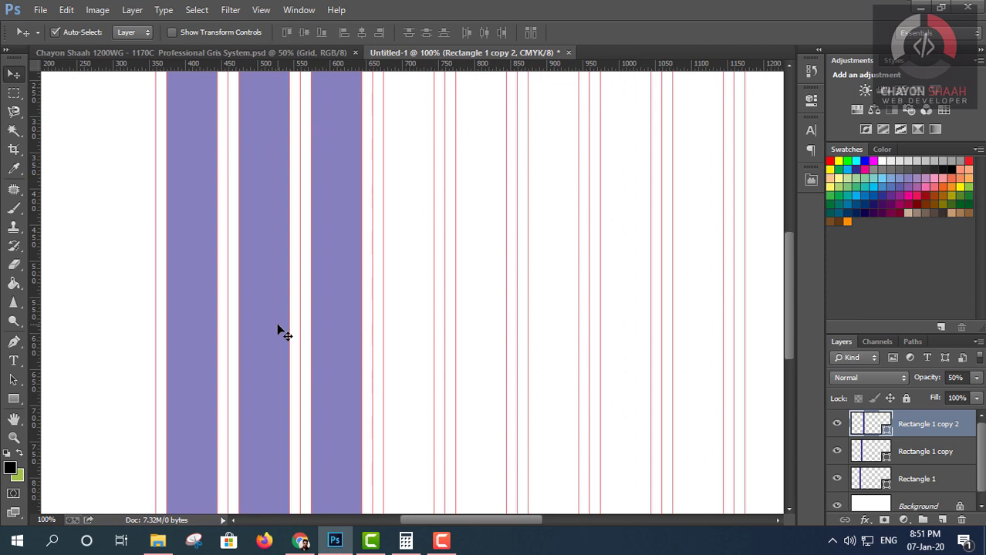
{"action": "key", "text": "ctrl+j"}
{"action": "key", "text": "shift+Right"}
{"action": "key", "text": "shift+Right"}
{"action": "key", "text": "shift+Right"}
{"action": "key", "text": "shift+Right"}
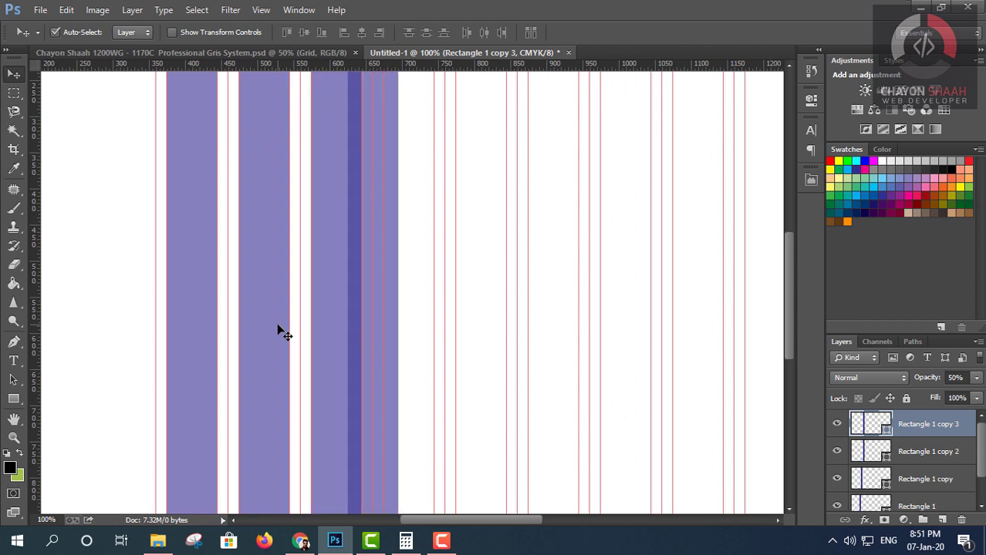
{"action": "key", "text": "shift+Right"}
{"action": "key", "text": "shift+Right"}
{"action": "key", "text": "shift+Right"}
{"action": "key", "text": "shift+Right"}
{"action": "key", "text": "shift+Right"}
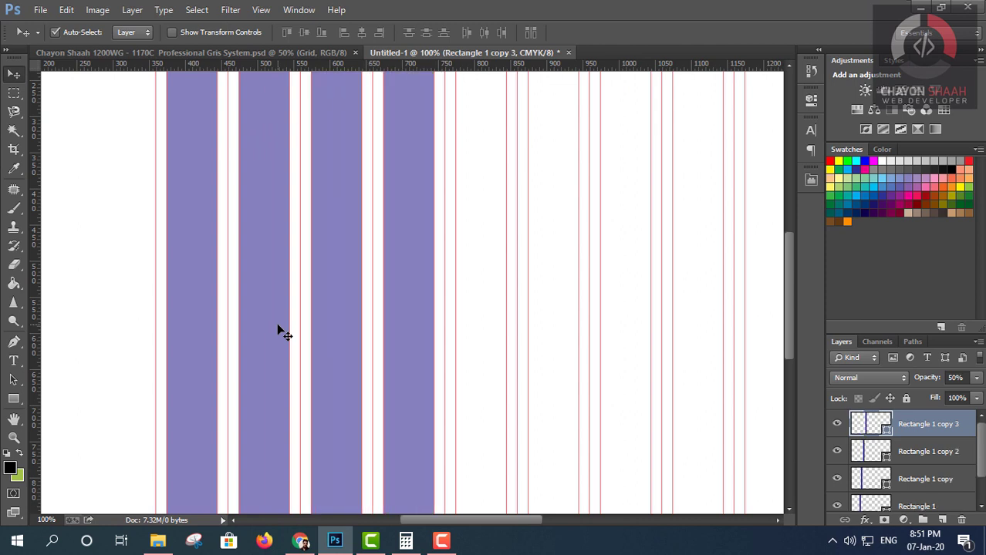
{"action": "key", "text": "ctrl+j"}
{"action": "key", "text": "shift+Right"}
{"action": "key", "text": "shift+Right"}
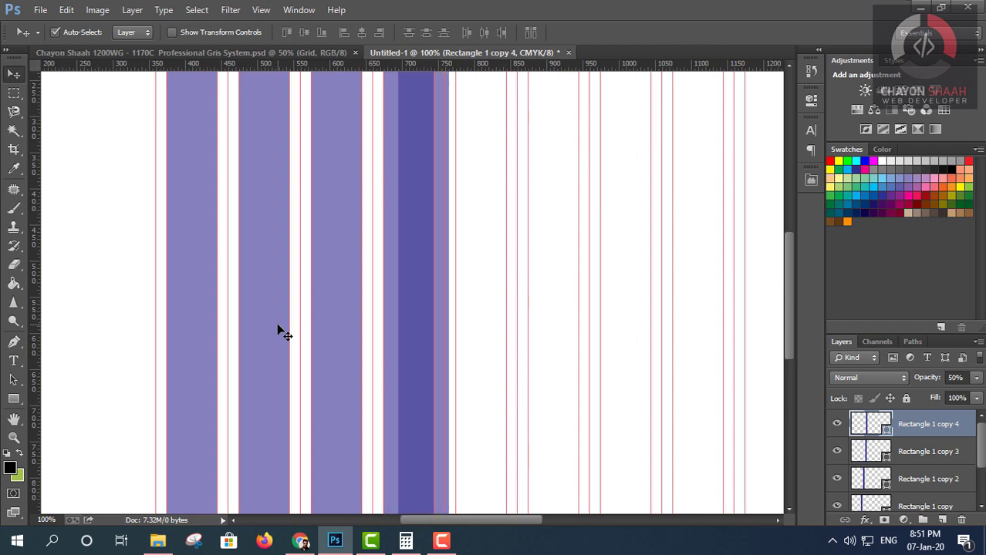
{"action": "key", "text": "shift+Right"}
{"action": "key", "text": "shift+Right"}
{"action": "key", "text": "shift+Right"}
{"action": "key", "text": "shift+Right"}
{"action": "key", "text": "shift+Right"}
{"action": "key", "text": "shift+Right"}
{"action": "key", "text": "shift+Right"}
{"action": "key", "text": "shift+Right"}
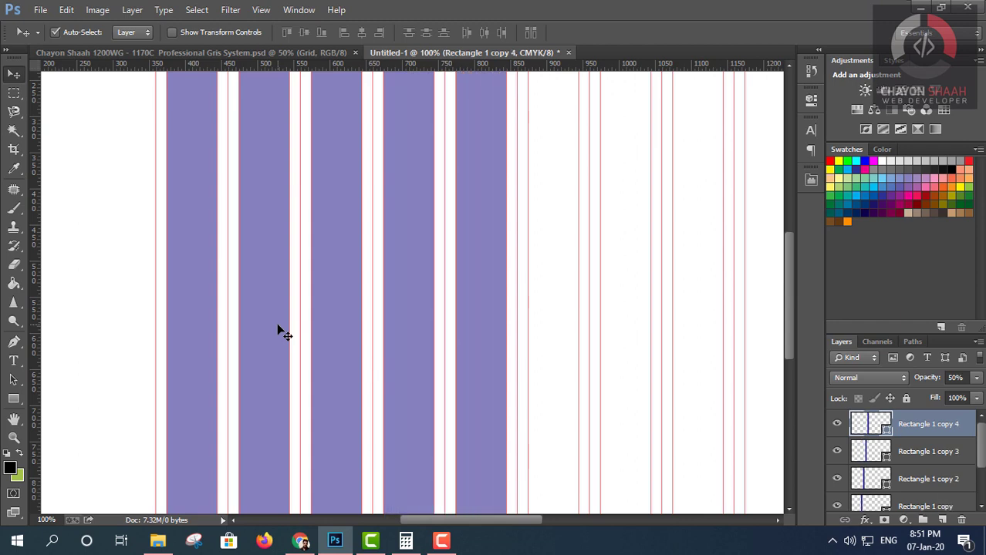
{"action": "key", "text": "ctrl+minus"}
{"action": "key", "text": "ctrl+minus"}
{"action": "key", "text": "ctrl+minus"}
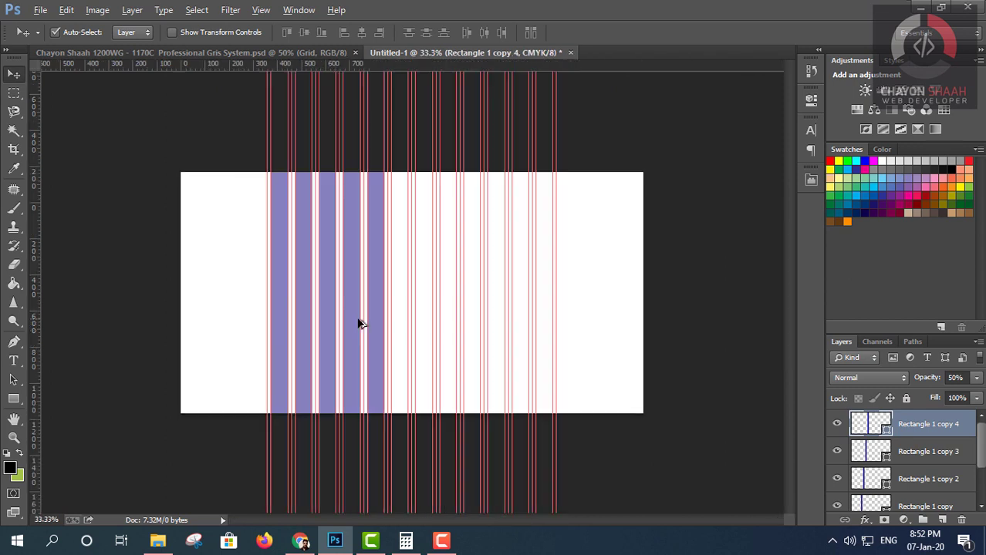
{"action": "key", "text": "ctrl+plus"}
{"action": "key", "text": "ctrl+j"}
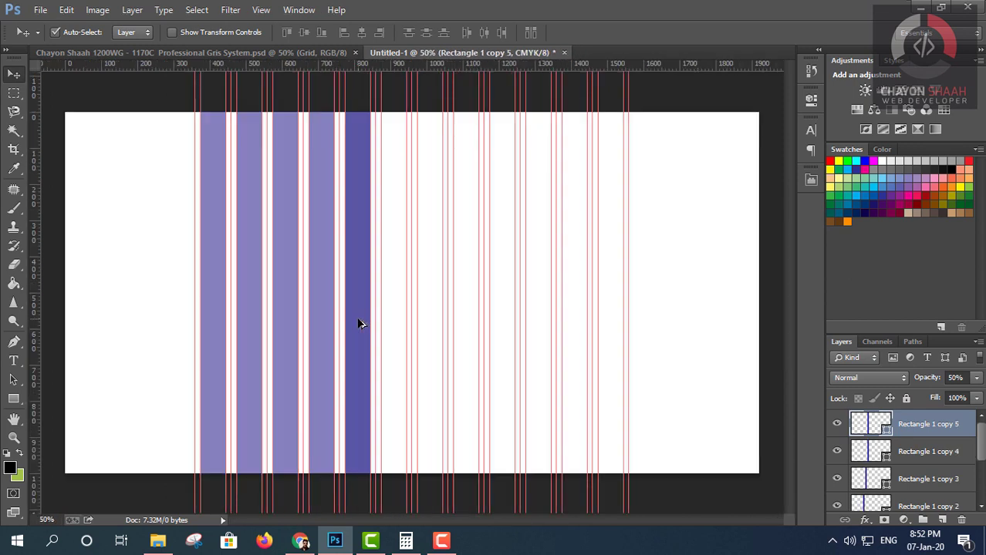
{"action": "key", "text": "shift+Right"}
{"action": "key", "text": "shift+Right"}
{"action": "key", "text": "shift+Right"}
{"action": "key", "text": "shift+Right"}
{"action": "key", "text": "shift+Right"}
{"action": "key", "text": "shift+Right"}
{"action": "key", "text": "shift+Right"}
{"action": "key", "text": "shift+Right"}
{"action": "key", "text": "shift+Right"}
{"action": "key", "text": "shift+Right"}
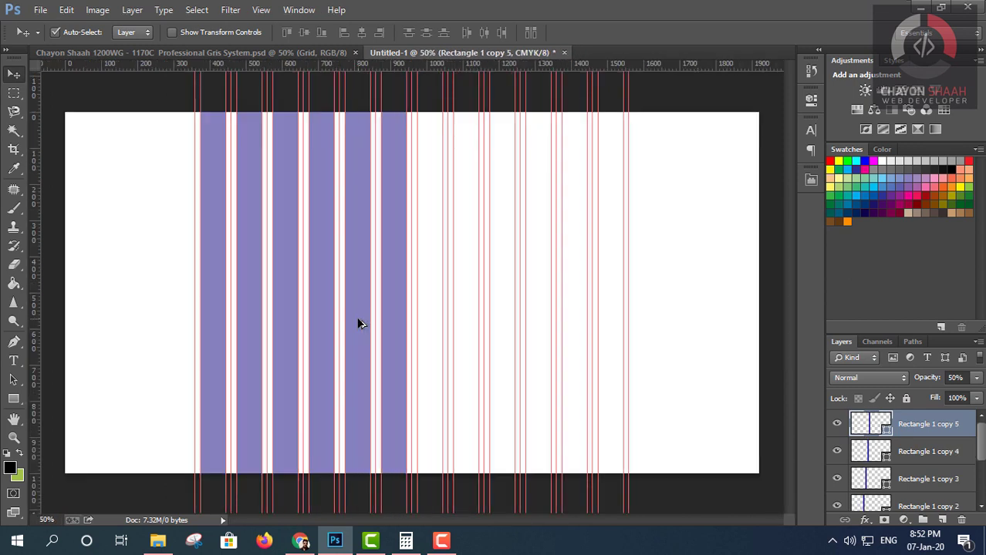
Add columns seven through nine as duplicates, each nudged right between its pair of guides.
{"action": "scroll", "coordinate": [414, 335], "scroll_direction": "up", "scroll_amount": 3}
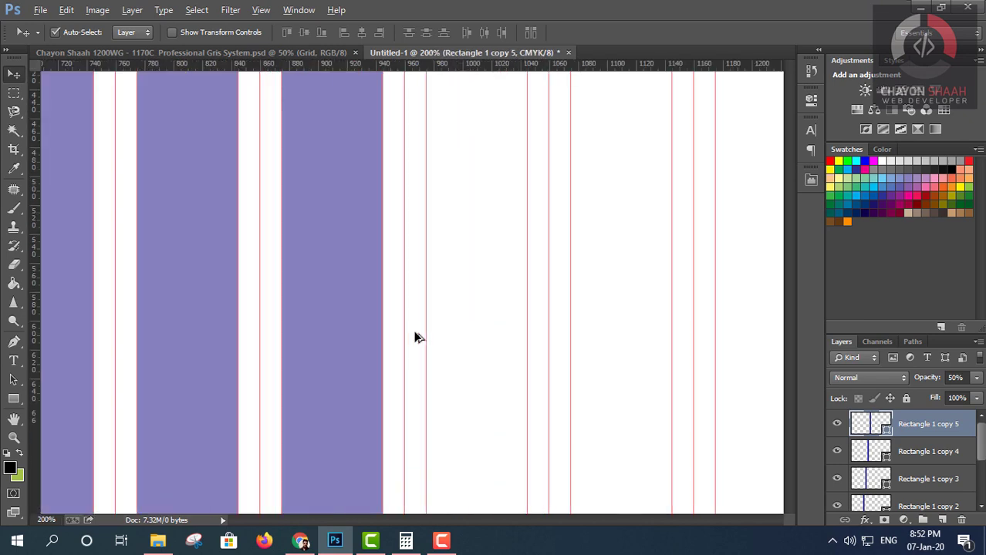
{"action": "scroll", "coordinate": [414, 335], "scroll_direction": "up", "scroll_amount": 1}
{"action": "scroll", "coordinate": [413, 335], "scroll_direction": "down", "scroll_amount": 3}
{"action": "scroll", "coordinate": [413, 334], "scroll_direction": "down", "scroll_amount": 1}
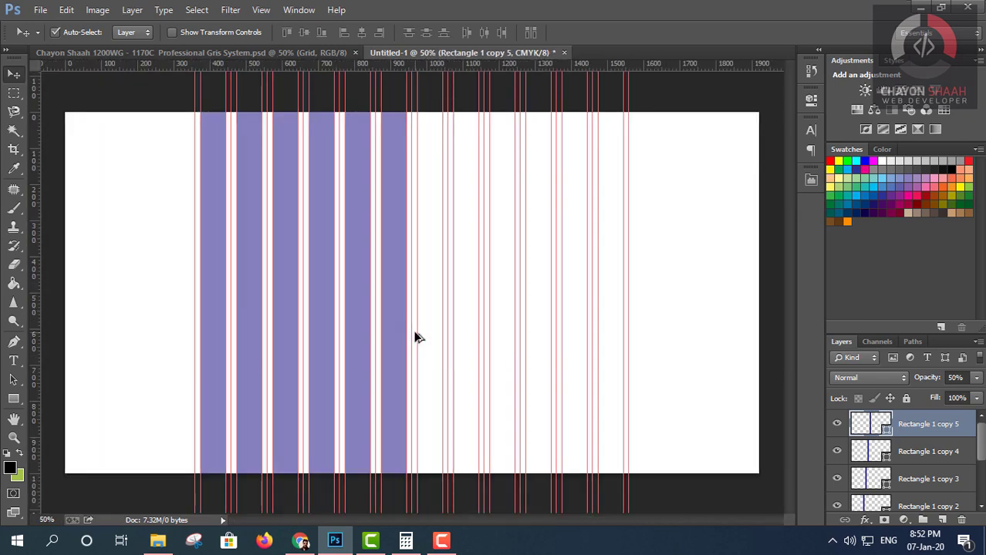
{"action": "key", "text": "ctrl+j"}
{"action": "key", "text": "shift+Right"}
{"action": "key", "text": "shift+Right"}
{"action": "key", "text": "shift+Right"}
{"action": "key", "text": "shift+Right"}
{"action": "key", "text": "shift+Right"}
{"action": "key", "text": "shift+Right"}
{"action": "key", "text": "shift+Right"}
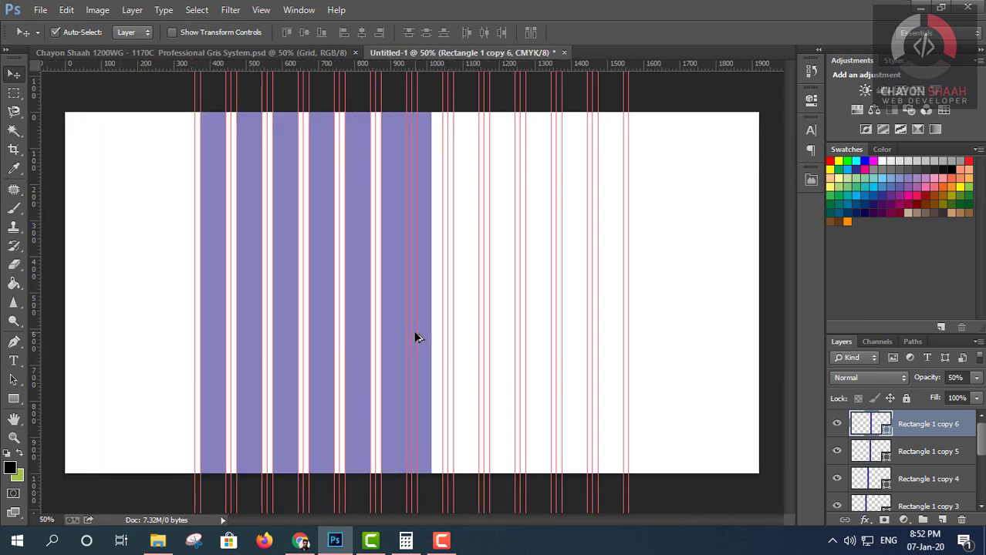
{"action": "key", "text": "shift+Right"}
{"action": "key", "text": "shift+Right"}
{"action": "key", "text": "shift+Right"}
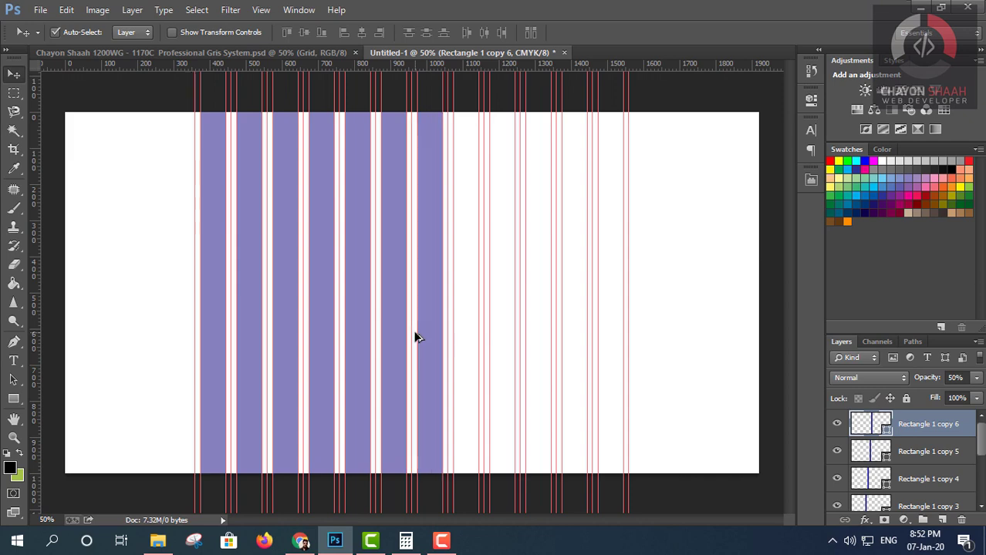
{"action": "key", "text": "ctrl+j"}
{"action": "key", "text": "shift+Right"}
{"action": "key", "text": "shift+Right"}
{"action": "key", "text": "shift+Right"}
{"action": "key", "text": "shift+Right"}
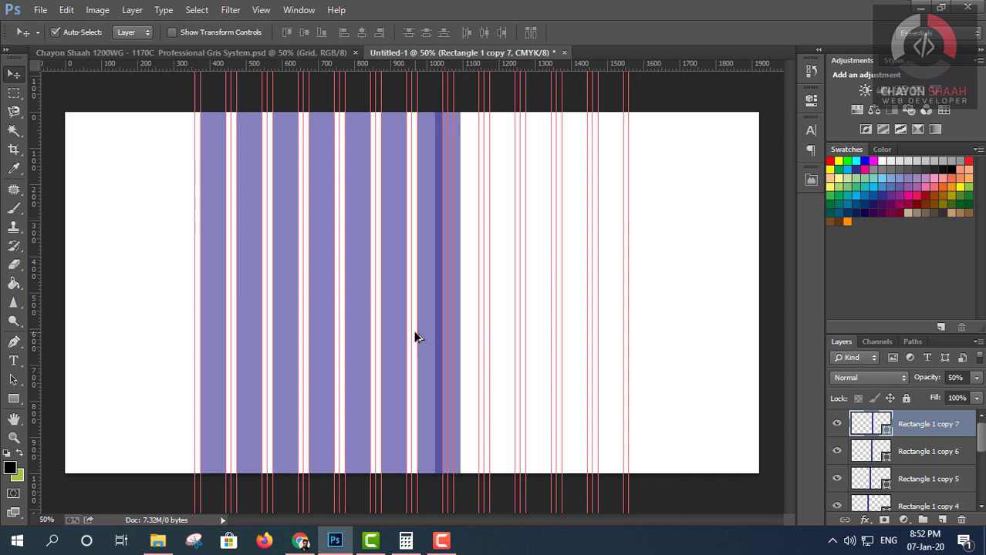
{"action": "key", "text": "shift+Right"}
{"action": "key", "text": "shift+Right"}
{"action": "key", "text": "shift+Right"}
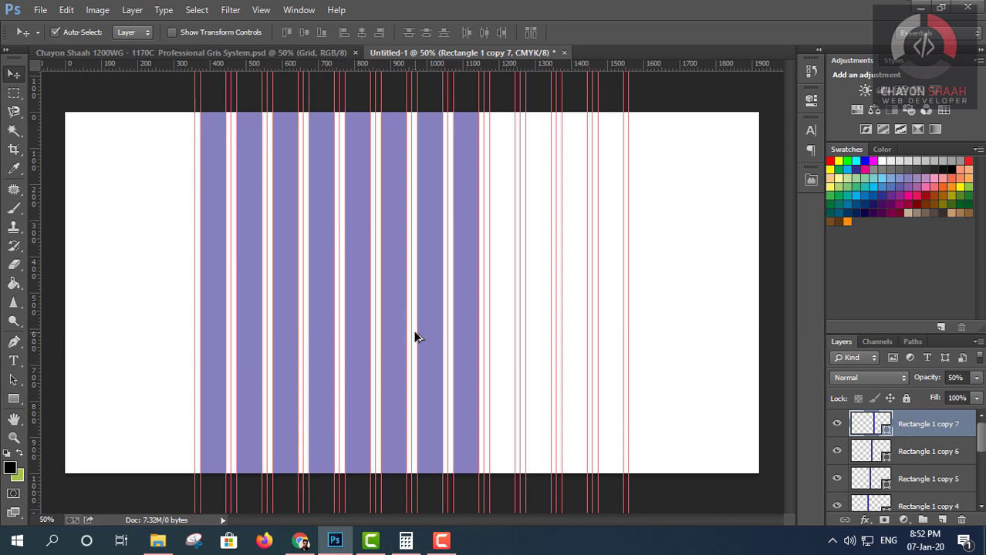
{"action": "key", "text": "ctrl+j"}
{"action": "key", "text": "shift+Right"}
{"action": "key", "text": "shift+Right"}
{"action": "key", "text": "shift+Right"}
{"action": "key", "text": "shift+Right"}
{"action": "key", "text": "shift+Right"}
{"action": "key", "text": "shift+Right"}
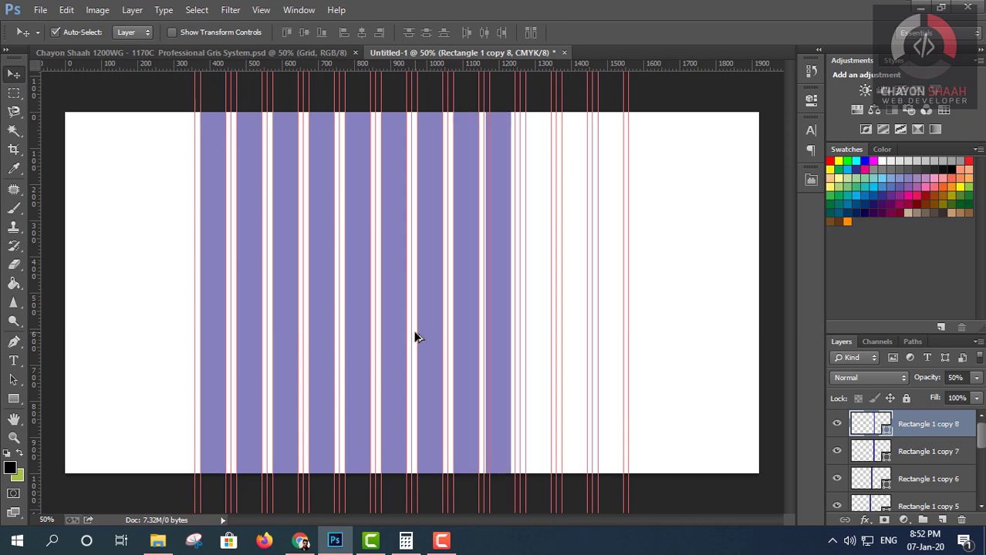
{"action": "key", "text": "Right"}
{"action": "key", "text": "Right"}
{"action": "key", "text": "Right"}
{"action": "key", "text": "Right"}
{"action": "key", "text": "Right"}
{"action": "key", "text": "Right"}
{"action": "key", "text": "Right"}
{"action": "key", "text": "Right"}
{"action": "key", "text": "Right"}
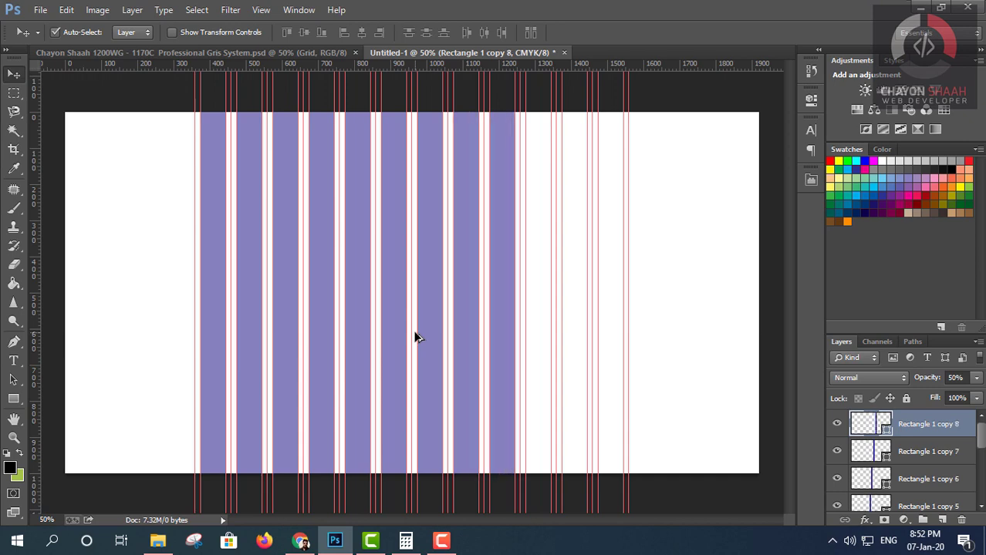
Add columns ten through twelve as duplicates, the last filling the final guide gap.
{"action": "key", "text": "ctrl+j"}
{"action": "key", "text": "shift+Right"}
{"action": "key", "text": "shift+Right"}
{"action": "key", "text": "shift+Right"}
{"action": "key", "text": "shift+Right"}
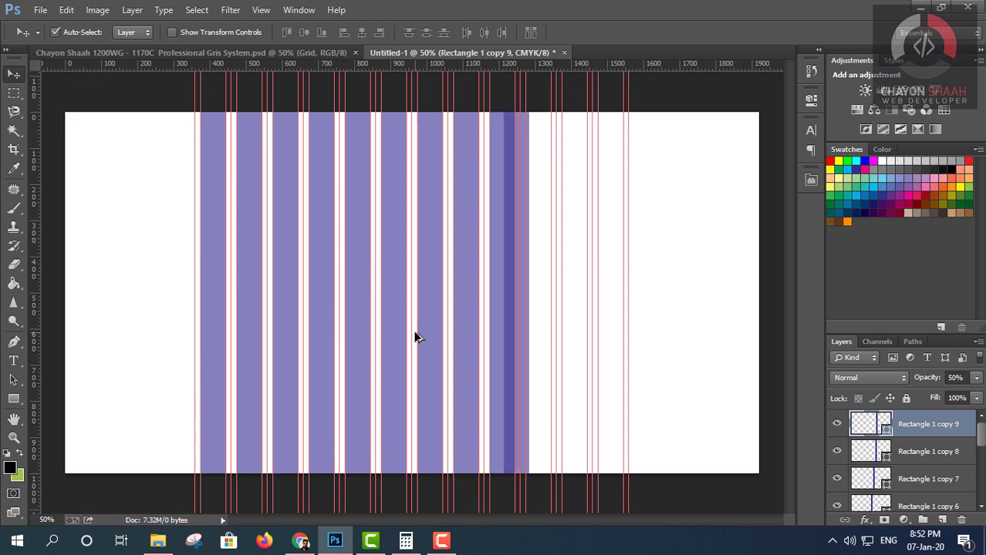
{"action": "key", "text": "shift+Right"}
{"action": "key", "text": "shift+Right"}
{"action": "key", "text": "shift+Right"}
{"action": "key", "text": "shift+Right"}
{"action": "key", "text": "shift+Right"}
{"action": "key", "text": "shift+Right"}
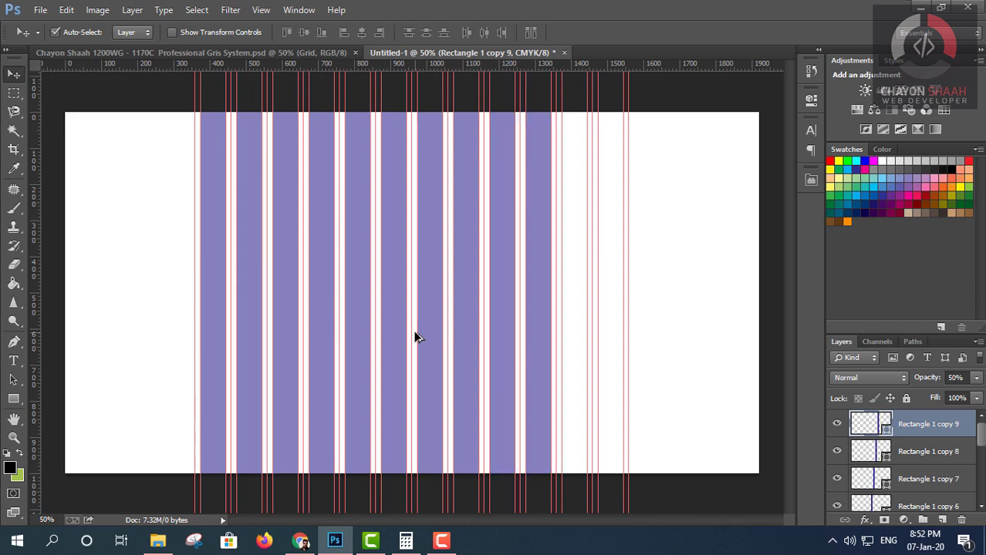
{"action": "key", "text": "ctrl+j"}
{"action": "key", "text": "shift+Right"}
{"action": "key", "text": "shift+Right"}
{"action": "key", "text": "shift+Right"}
{"action": "key", "text": "shift+Right"}
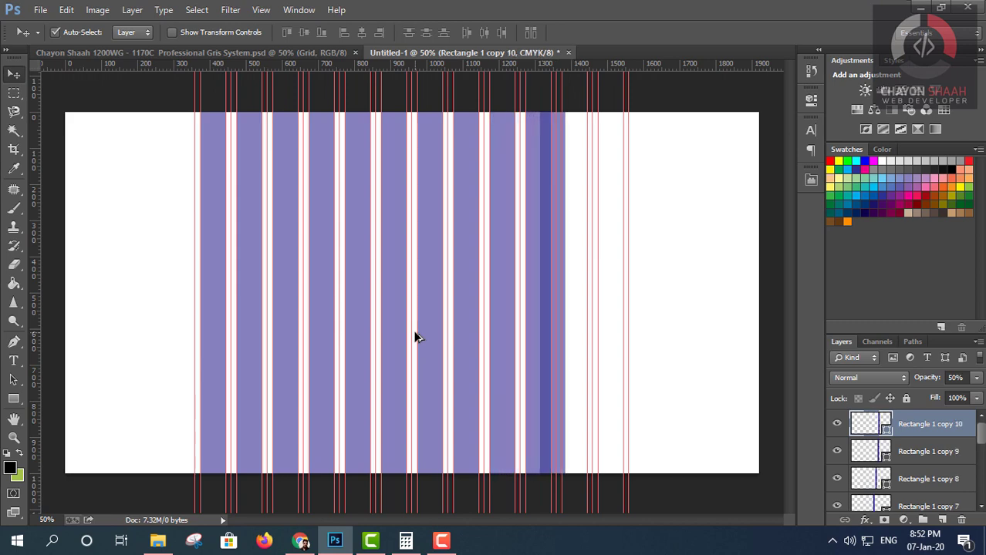
{"action": "key", "text": "shift+Right"}
{"action": "key", "text": "shift+Right"}
{"action": "key", "text": "shift+Right"}
{"action": "key", "text": "shift+Right"}
{"action": "key", "text": "shift+Right"}
{"action": "key", "text": "shift+Right"}
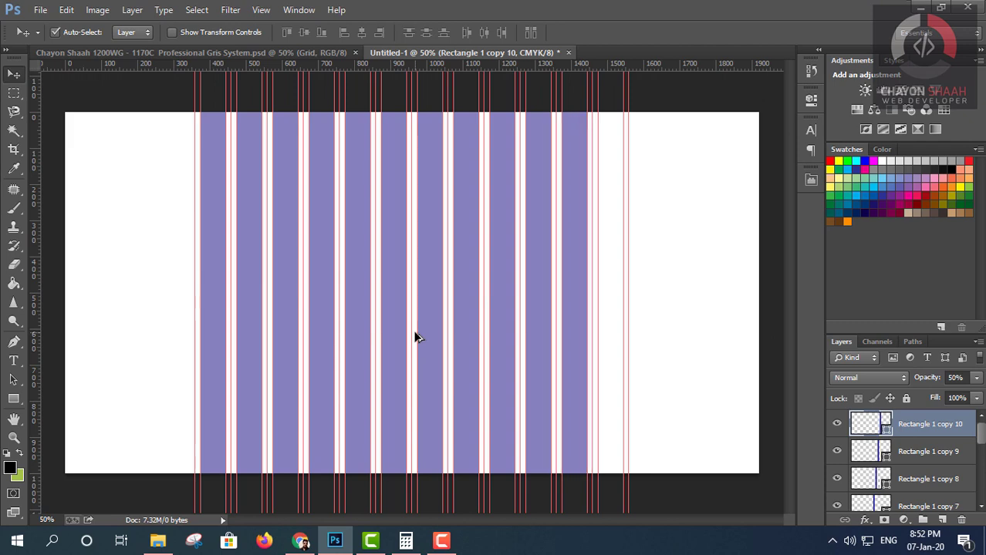
{"action": "key", "text": "ctrl+j"}
{"action": "key", "text": "shift+Right"}
{"action": "key", "text": "shift+Right"}
{"action": "key", "text": "shift+Right"}
{"action": "key", "text": "shift+Right"}
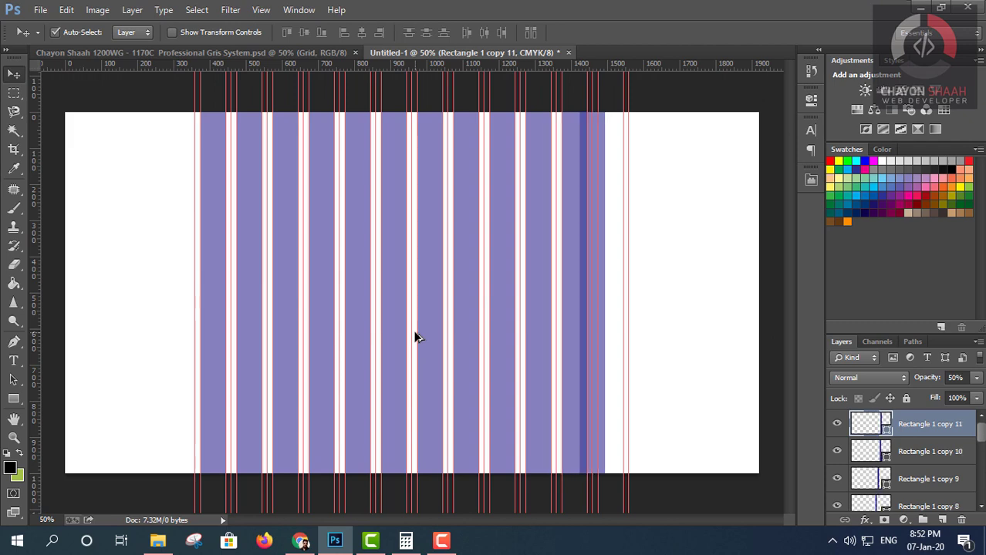
{"action": "key", "text": "shift+Right"}
{"action": "key", "text": "shift+Right"}
{"action": "key", "text": "shift+Right"}
{"action": "key", "text": "shift+Right"}
{"action": "key", "text": "shift+Right"}
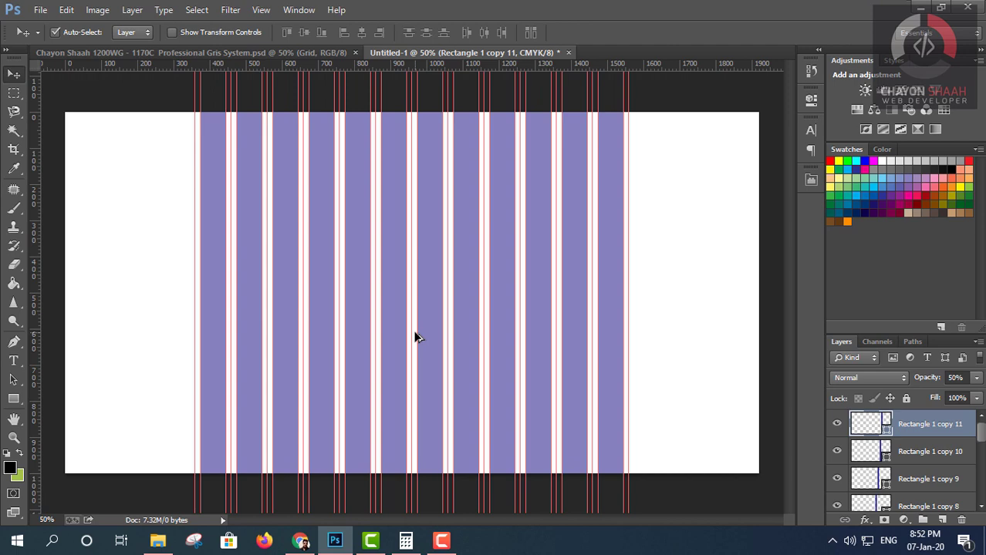
{"action": "scroll", "coordinate": [227, 359], "scroll_direction": "up", "scroll_amount": 3}
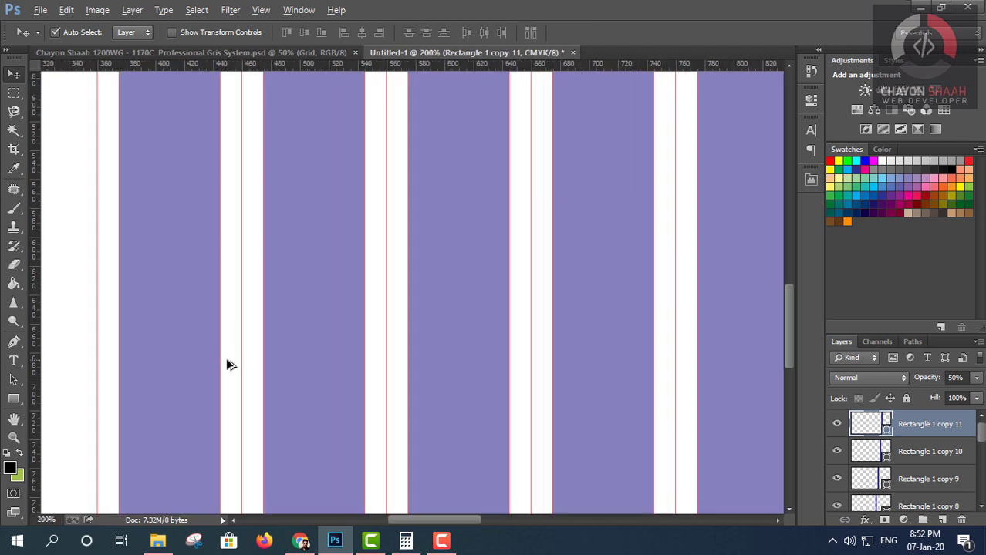
{"action": "scroll", "coordinate": [479, 350], "scroll_direction": "down", "scroll_amount": 2}
{"action": "scroll", "coordinate": [479, 351], "scroll_direction": "down", "scroll_amount": 3}
{"action": "scroll", "coordinate": [563, 338], "scroll_direction": "up", "scroll_amount": 3}
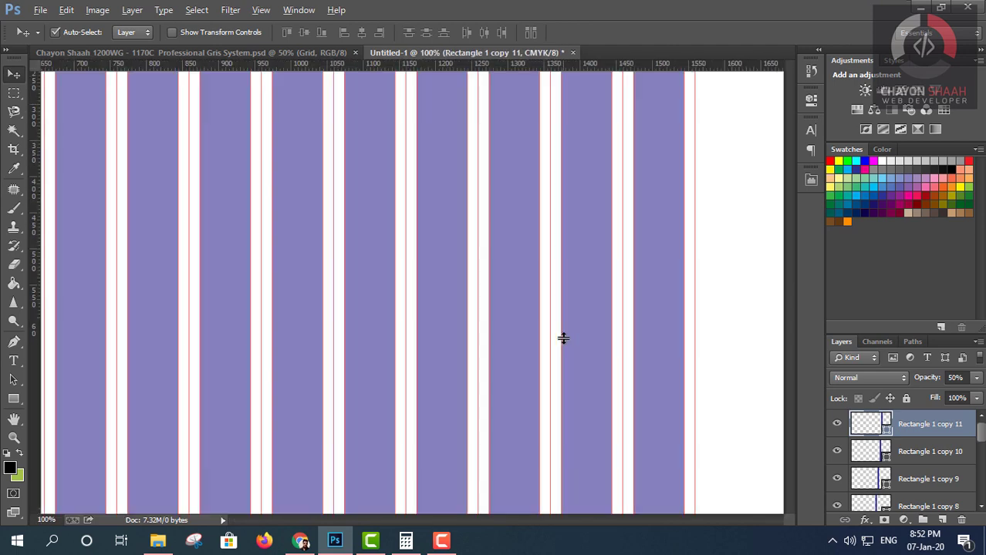
{"action": "scroll", "coordinate": [563, 338], "scroll_direction": "up", "scroll_amount": 1}
{"action": "scroll", "coordinate": [559, 349], "scroll_direction": "down", "scroll_amount": 5}
{"action": "scroll", "coordinate": [553, 360], "scroll_direction": "down", "scroll_amount": 2}
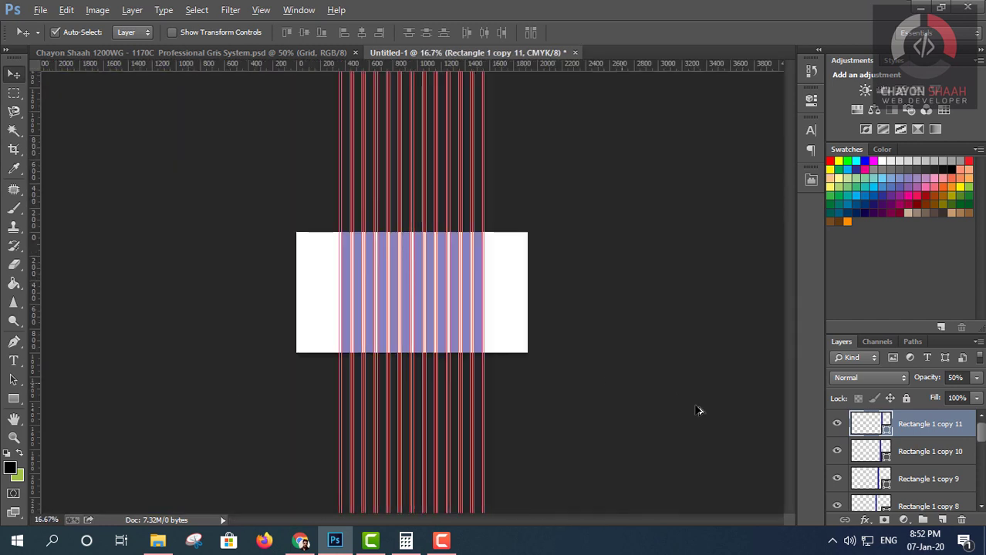
{"action": "scroll", "coordinate": [944, 485], "scroll_direction": "down", "scroll_amount": 2}
{"action": "scroll", "coordinate": [953, 470], "scroll_direction": "up", "scroll_amount": 2}
{"action": "left_click_drag", "start_coordinate": [981, 439], "coordinate": [981, 436]}
{"action": "scroll", "coordinate": [950, 466], "scroll_direction": "down", "scroll_amount": 3}
{"action": "scroll", "coordinate": [946, 468], "scroll_direction": "down", "scroll_amount": 3}
{"action": "scroll", "coordinate": [943, 471], "scroll_direction": "down", "scroll_amount": 3}
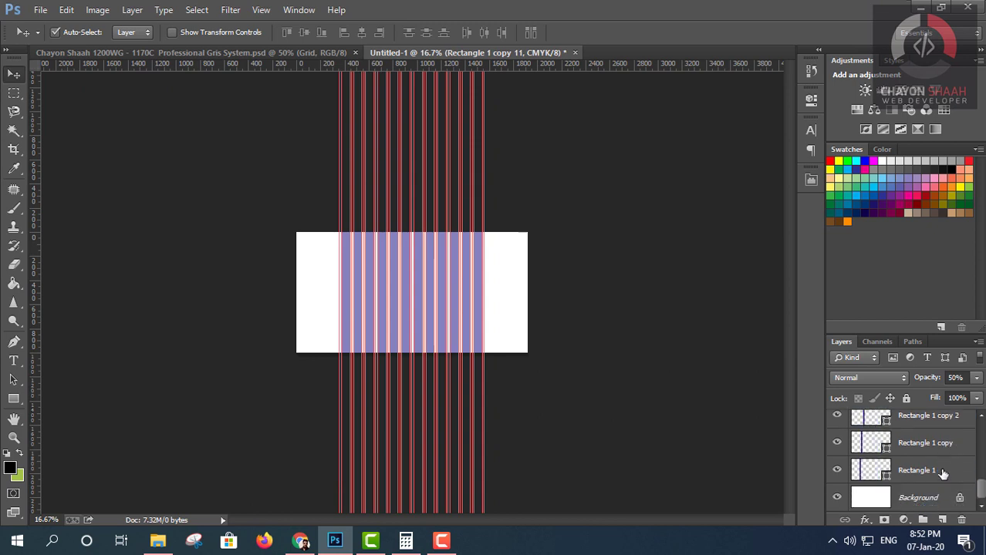
Select all twelve rectangle layers and combine them with Merge Shapes.
{"action": "left_click", "coordinate": [943, 473], "text": "shift"}
{"action": "right_click", "coordinate": [943, 473]}
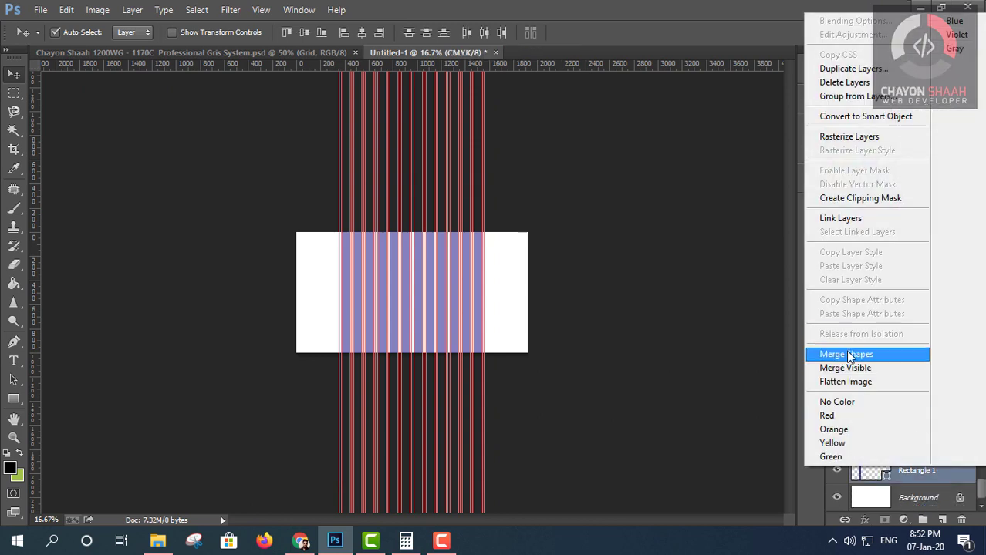
{"action": "left_click", "coordinate": [849, 355]}
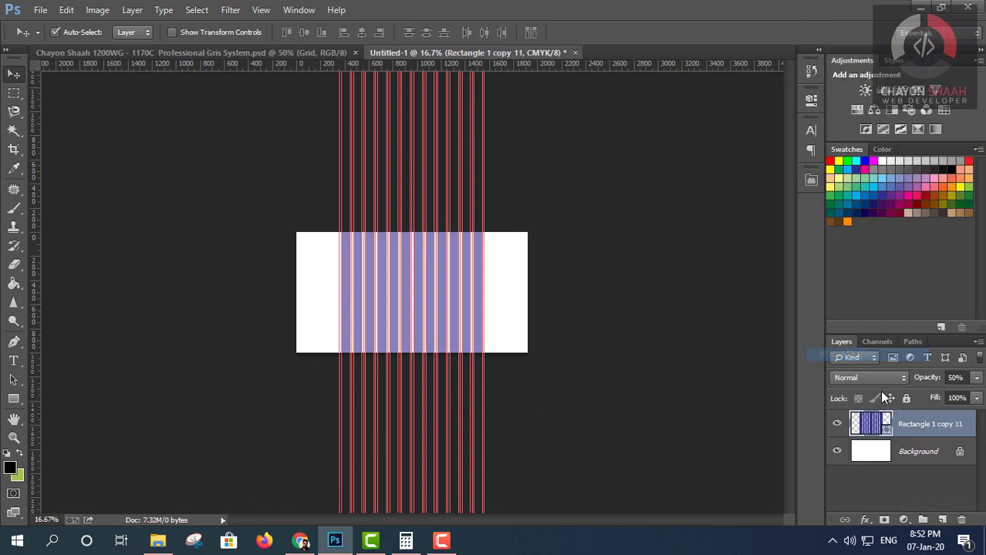
{"action": "left_click", "coordinate": [837, 424]}
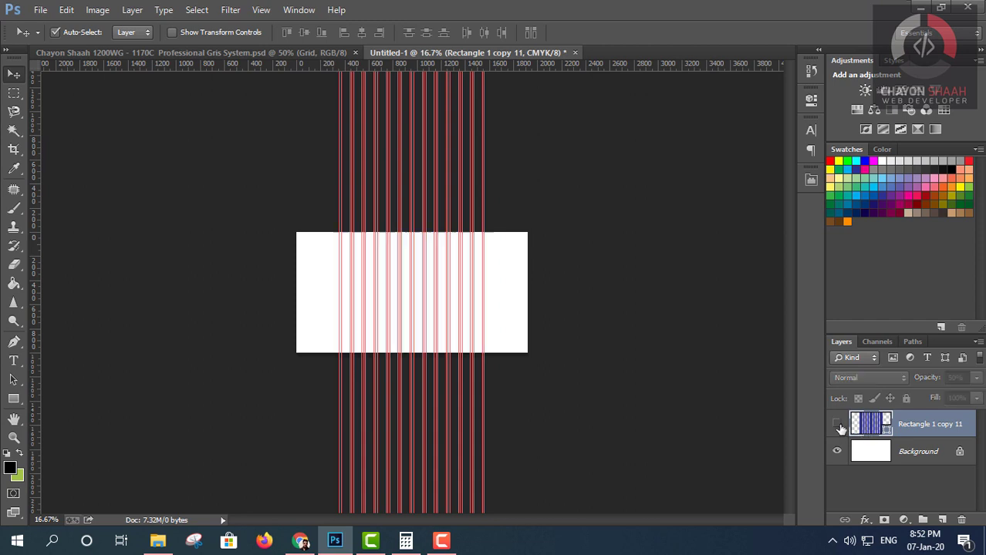
Inspect the merged shape's fill colour, then cancel, keeping the original purple.
{"action": "double_click", "coordinate": [886, 430]}
{"action": "left_click", "coordinate": [875, 286]}
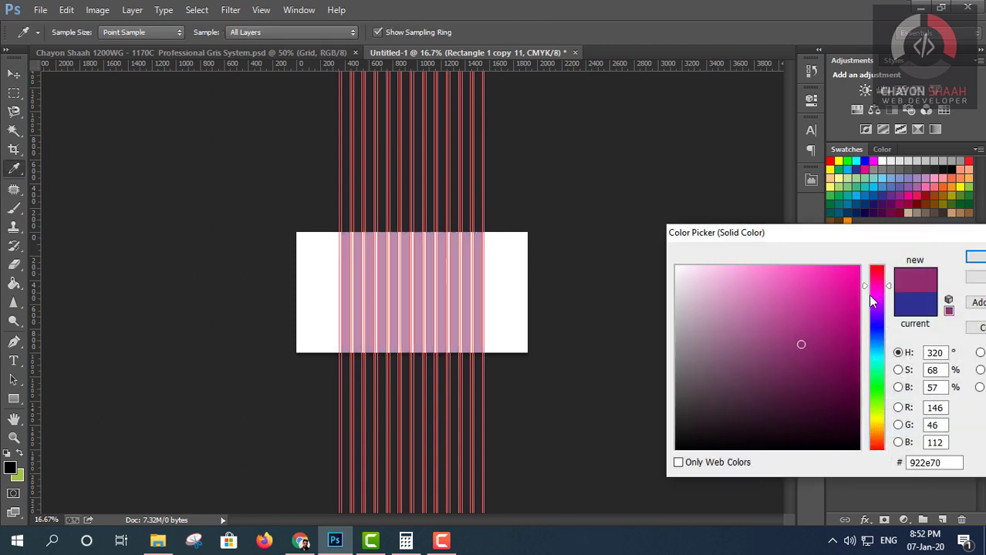
{"action": "left_click", "coordinate": [975, 276]}
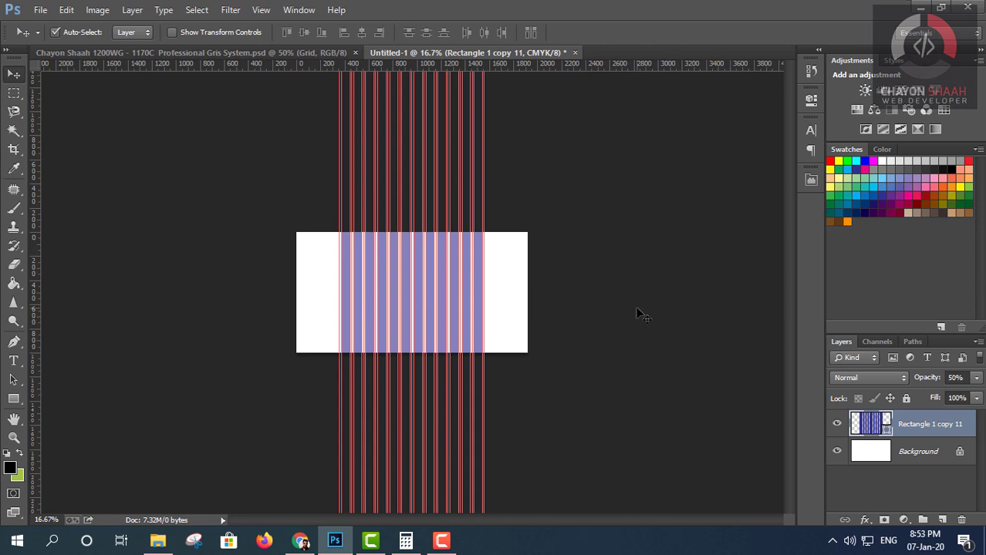
{"action": "key", "text": "ctrl+semicolon"}
{"action": "key", "text": "ctrl+plus"}
{"action": "key", "text": "ctrl+plus"}
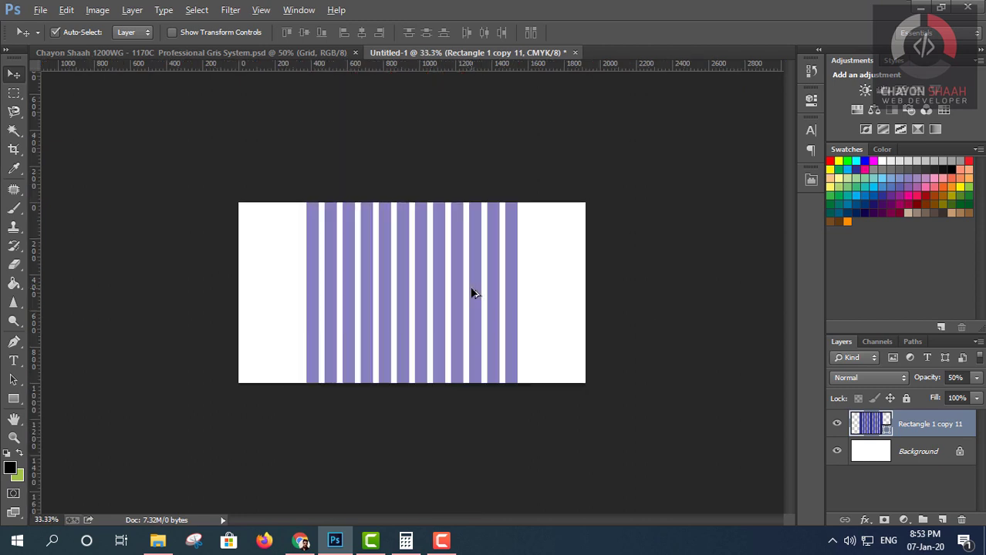
{"action": "key", "text": "ctrl+plus"}
{"action": "key", "text": "ctrl+plus"}
{"action": "key", "text": "ctrl+minus"}
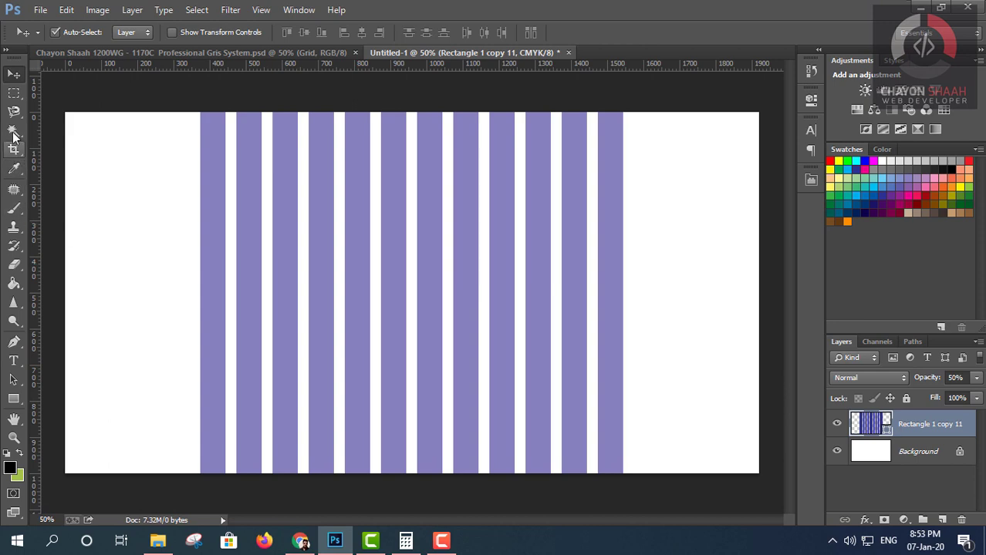
{"action": "left_click", "coordinate": [14, 94]}
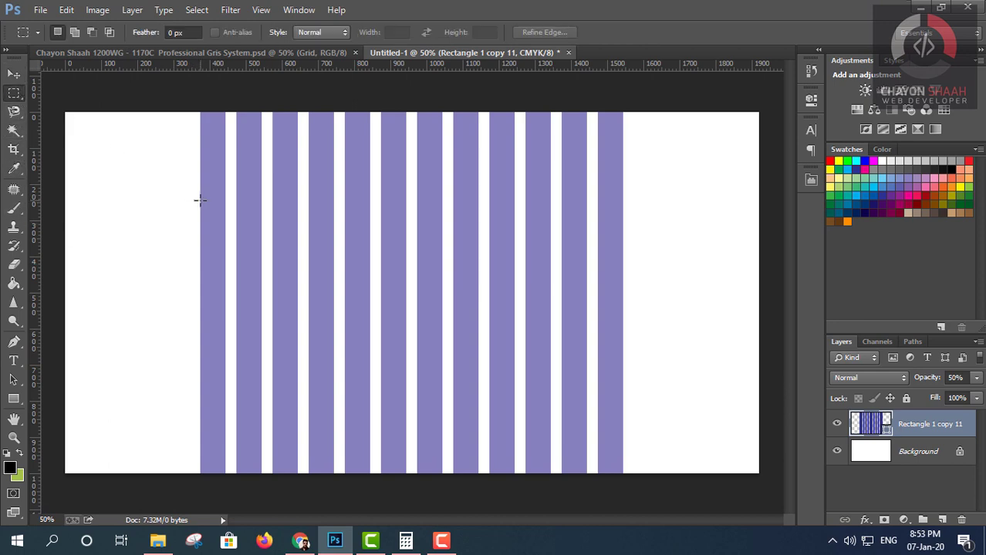
{"action": "left_click_drag", "start_coordinate": [199, 200], "coordinate": [623, 334]}
{"action": "scroll", "coordinate": [622, 334], "scroll_direction": "up", "scroll_amount": 3, "text": "alt"}
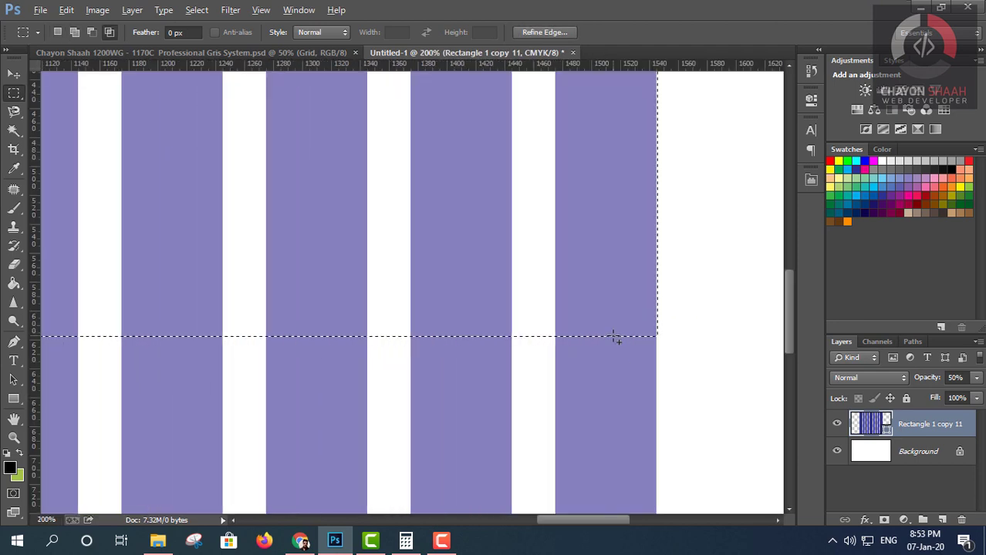
{"action": "scroll", "coordinate": [182, 344], "scroll_direction": "down", "scroll_amount": 3, "text": "alt"}
{"action": "scroll", "coordinate": [242, 352], "scroll_direction": "down", "scroll_amount": 2, "text": "alt"}
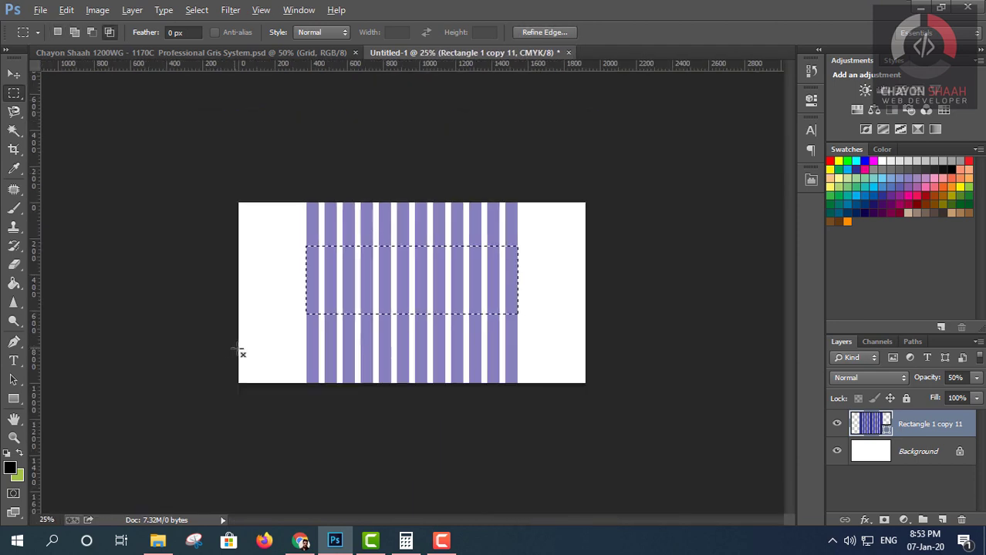
{"action": "scroll", "coordinate": [241, 353], "scroll_direction": "up", "scroll_amount": 1, "text": "alt"}
{"action": "left_click_drag", "start_coordinate": [270, 340], "coordinate": [420, 389]}
{"action": "key", "text": "ctrl+semicolon"}
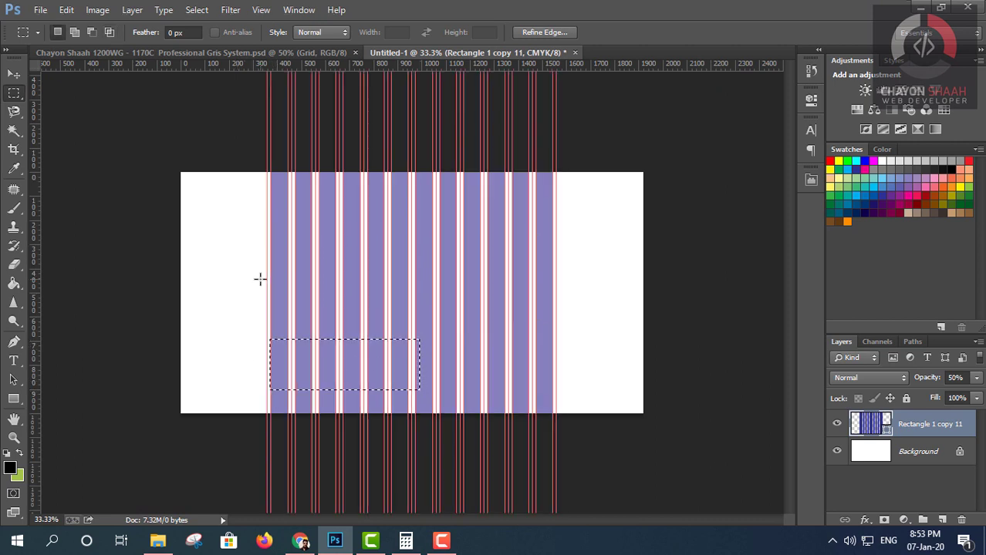
{"action": "key", "text": "ctrl+d"}
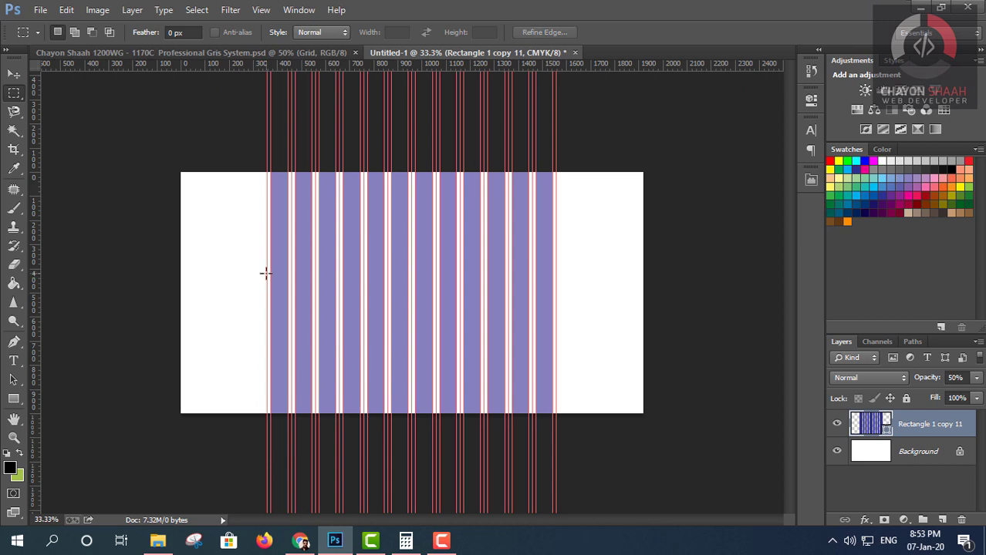
{"action": "scroll", "coordinate": [277, 272], "scroll_direction": "up", "scroll_amount": 2, "text": "alt"}
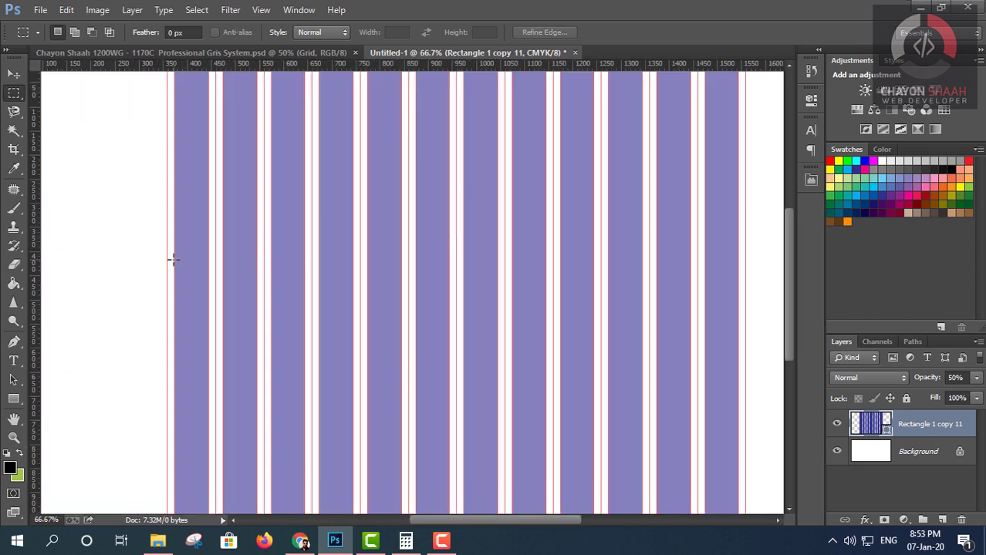
{"action": "left_click_drag", "start_coordinate": [174, 260], "coordinate": [735, 404]}
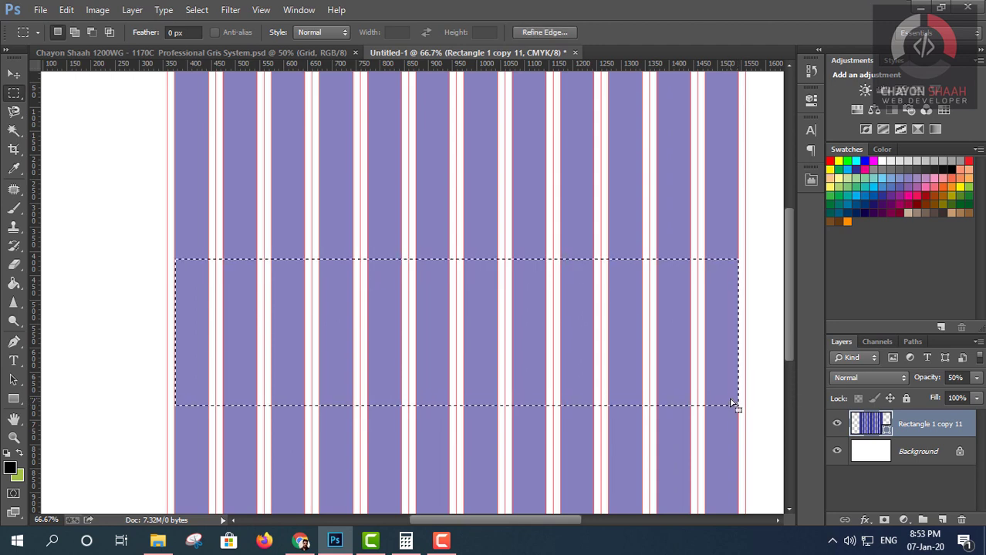
{"action": "key", "text": "ctrl+h"}
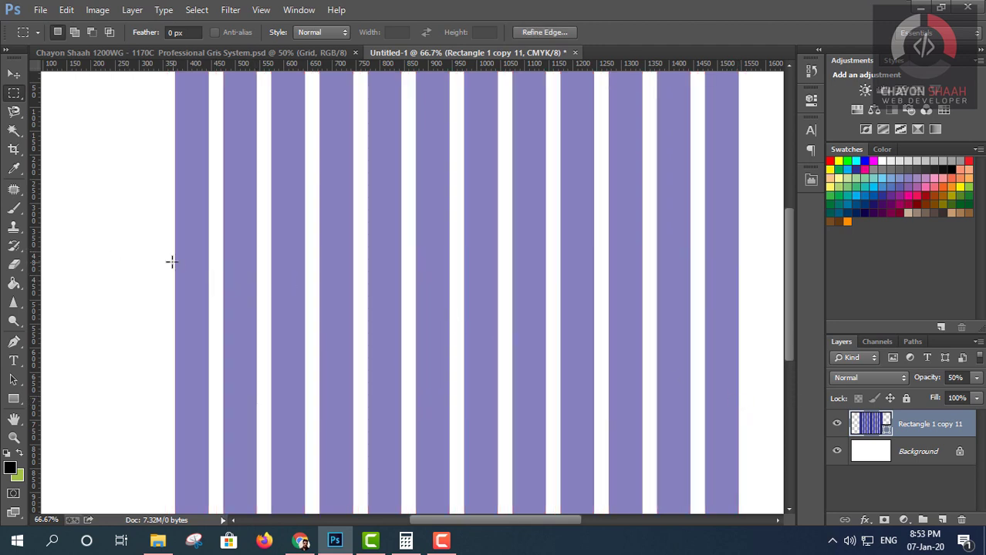
{"action": "scroll", "coordinate": [540, 292], "scroll_direction": "down", "scroll_amount": 2}
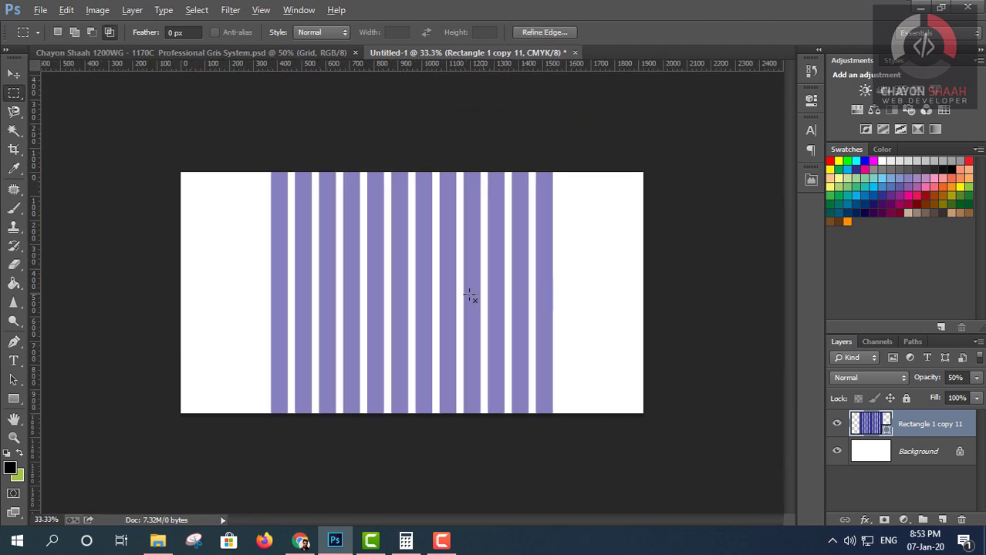
{"action": "scroll", "coordinate": [466, 292], "scroll_direction": "up", "scroll_amount": 1}
{"action": "scroll", "coordinate": [466, 292], "scroll_direction": "down", "scroll_amount": 1}
{"action": "scroll", "coordinate": [313, 280], "scroll_direction": "up", "scroll_amount": 1}
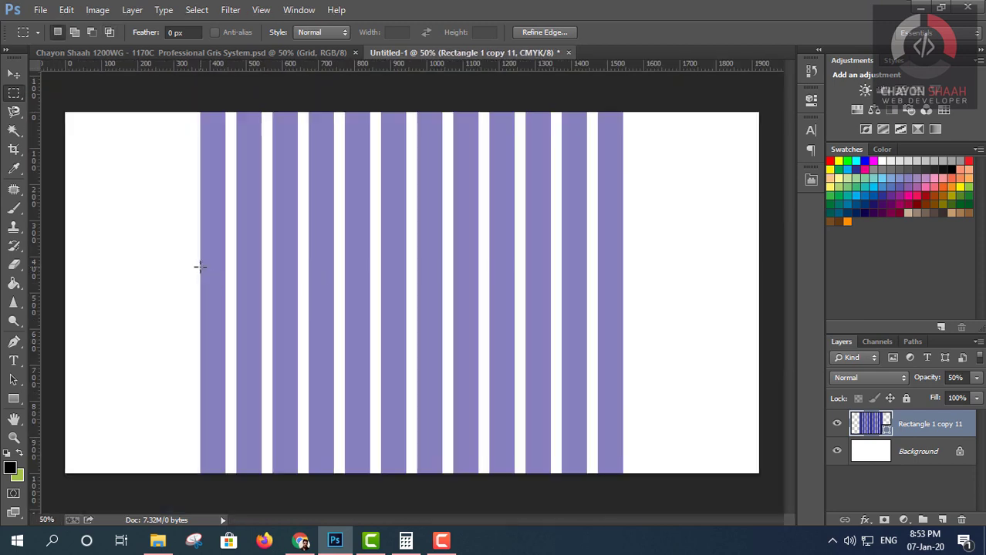
{"action": "left_click_drag", "start_coordinate": [200, 267], "coordinate": [623, 376]}
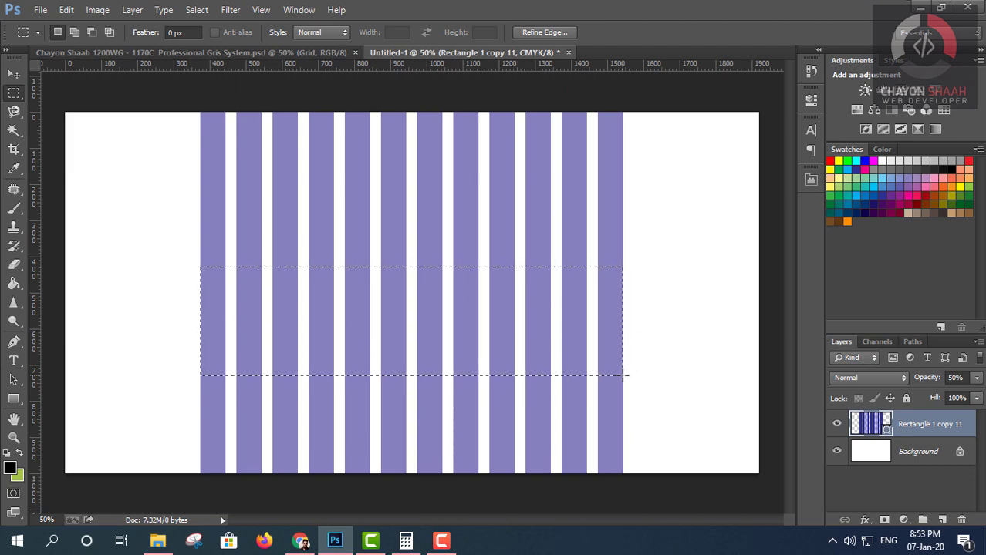
{"action": "key", "text": "ctrl+semicolon"}
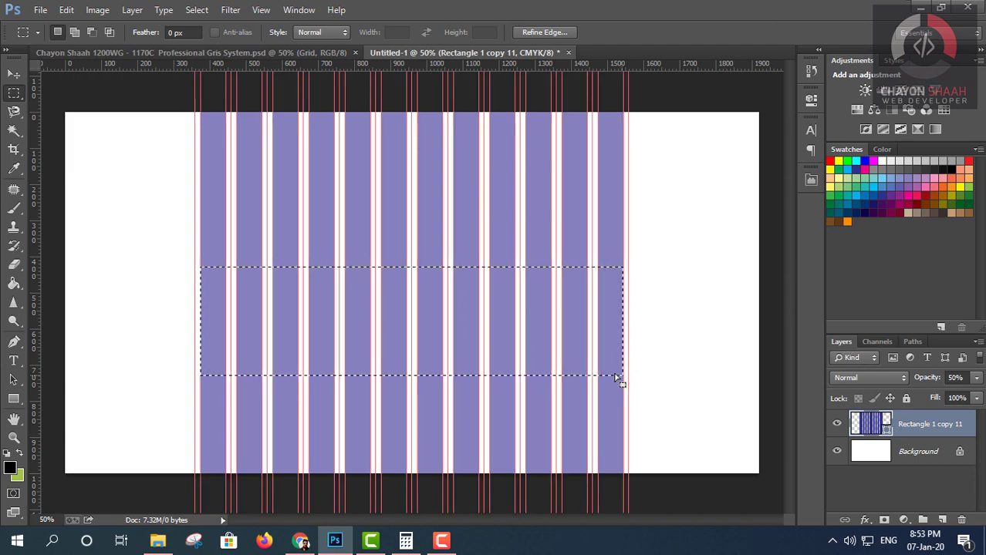
{"action": "key", "text": "ctrl+d"}
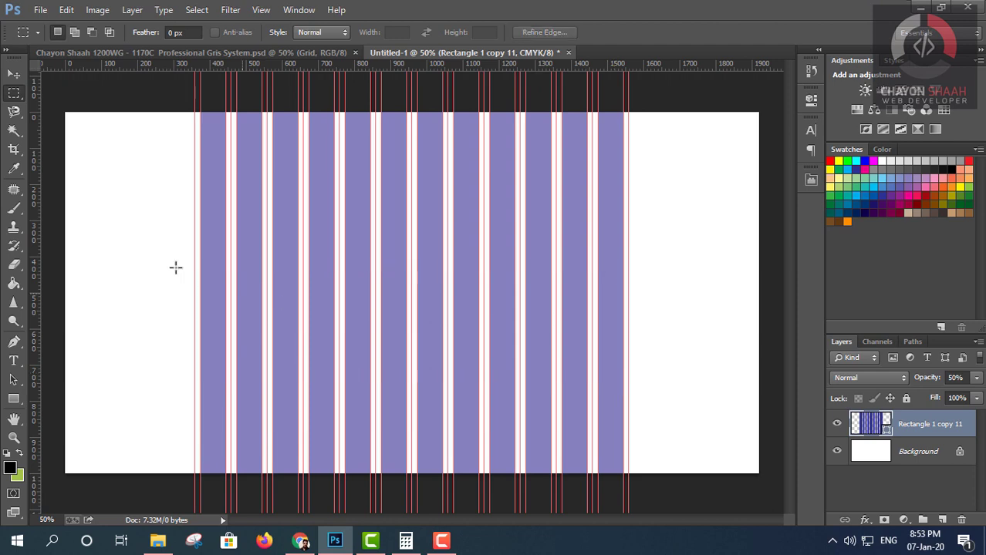
{"action": "left_click", "coordinate": [13, 74]}
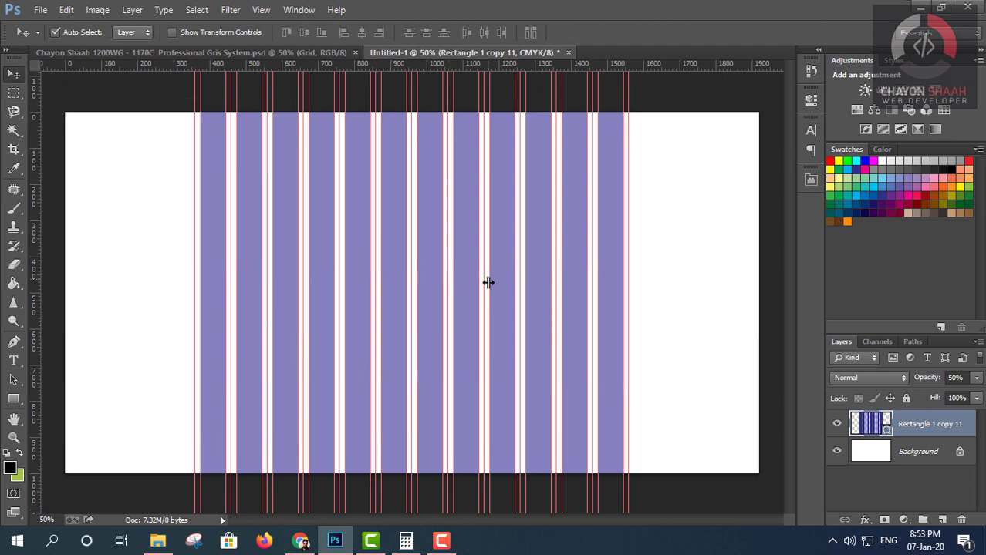